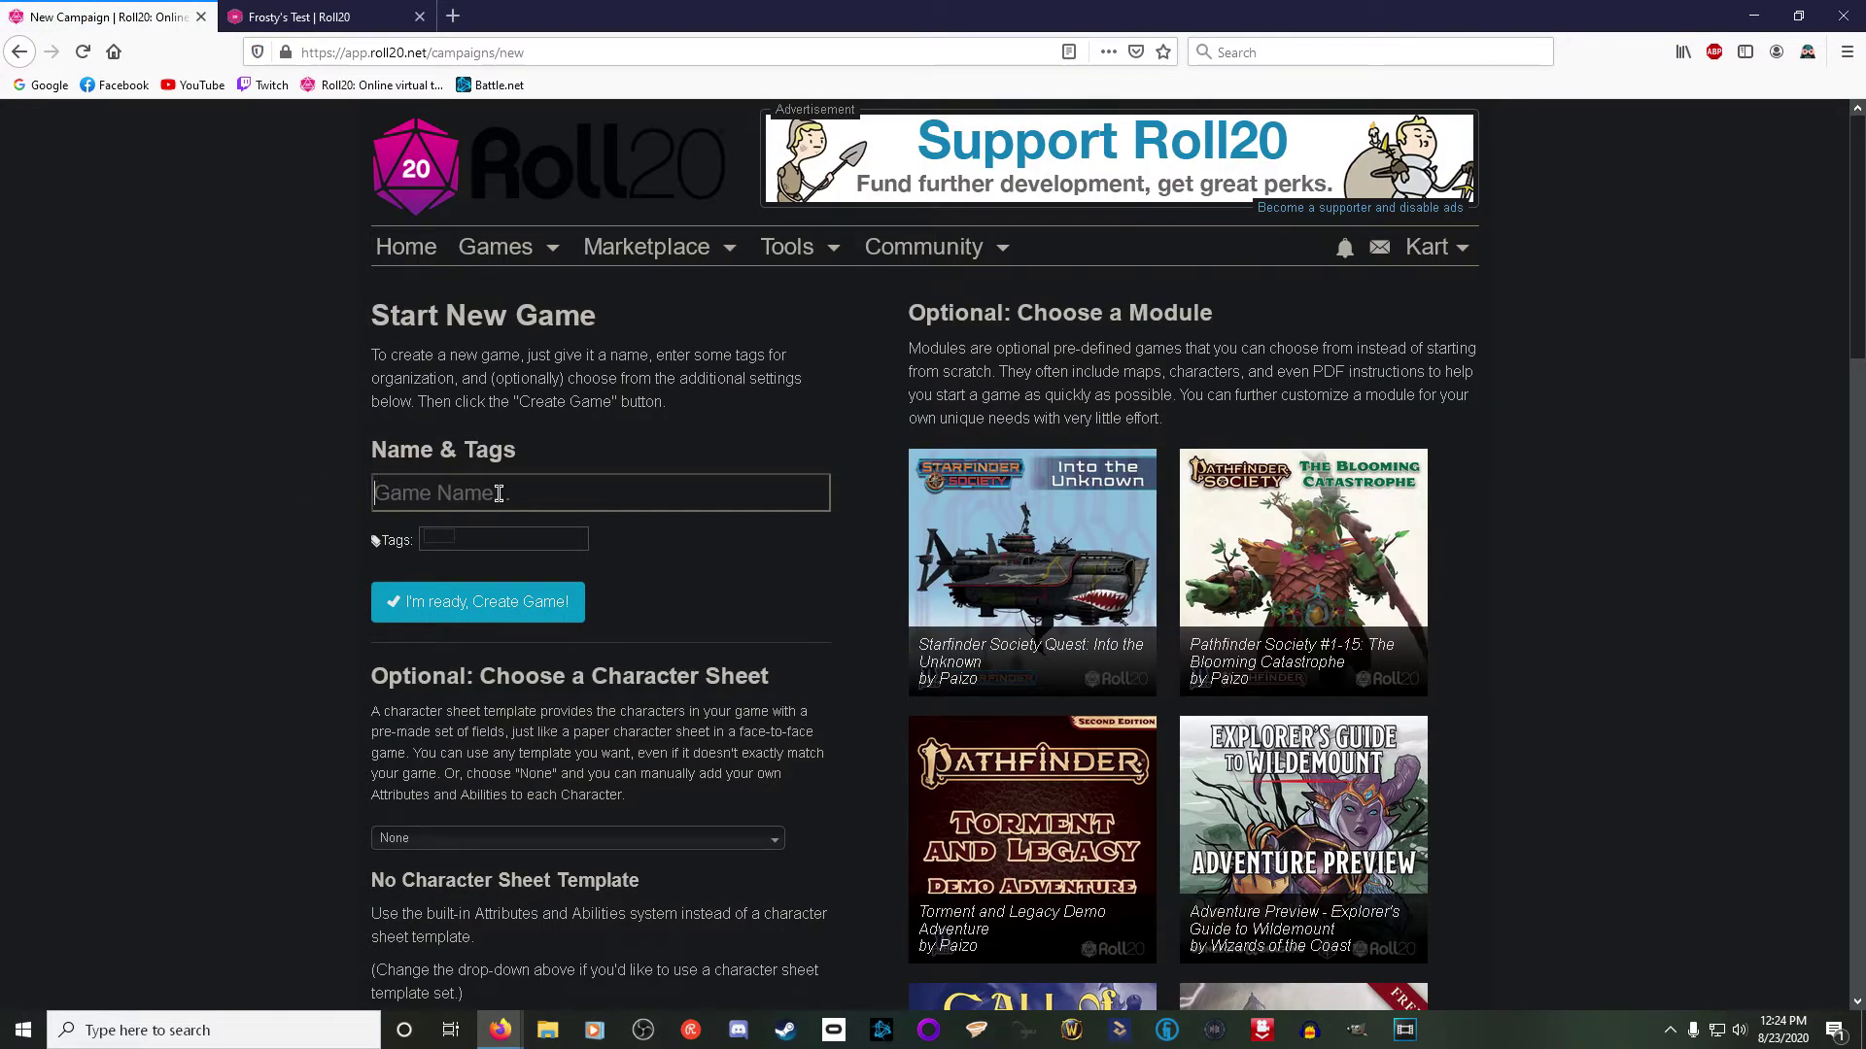
Step: Name the new game "the game" and choose the D&D 5E by Roll20 character sheet template
type("the game")
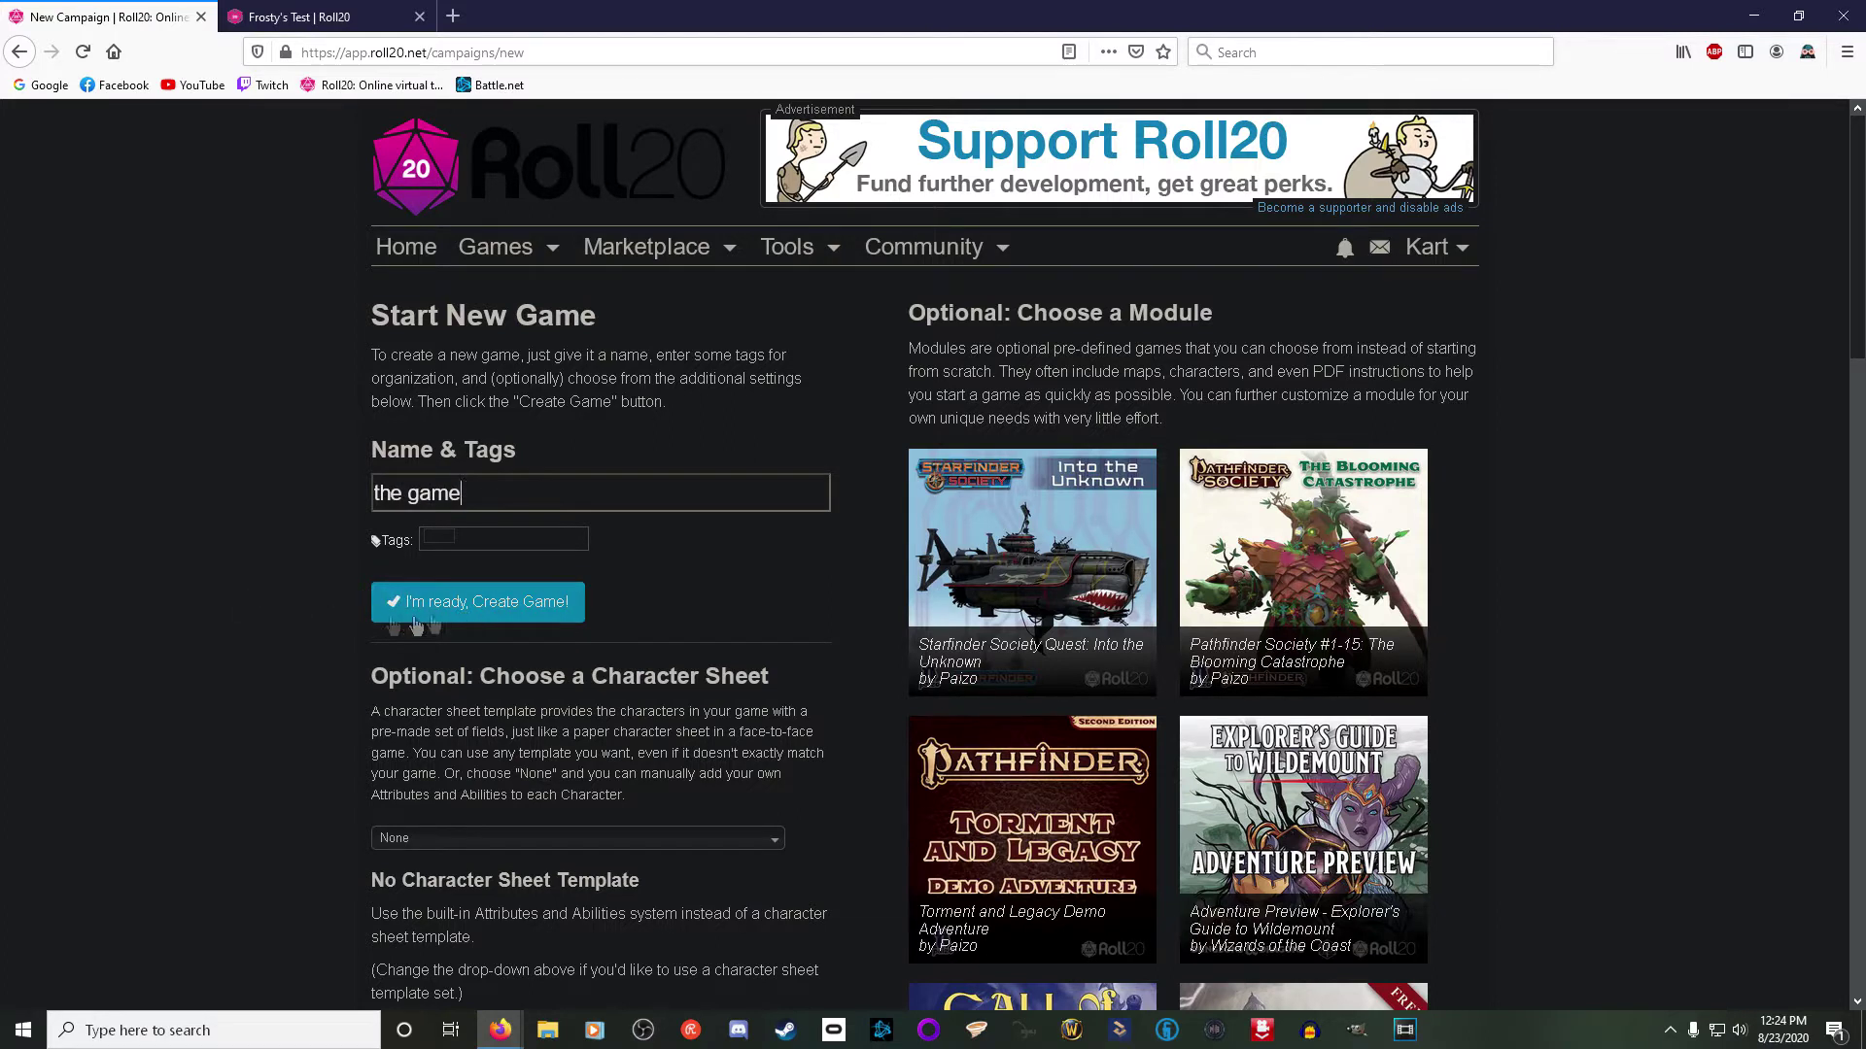
scroll(277, 631, "down", 3)
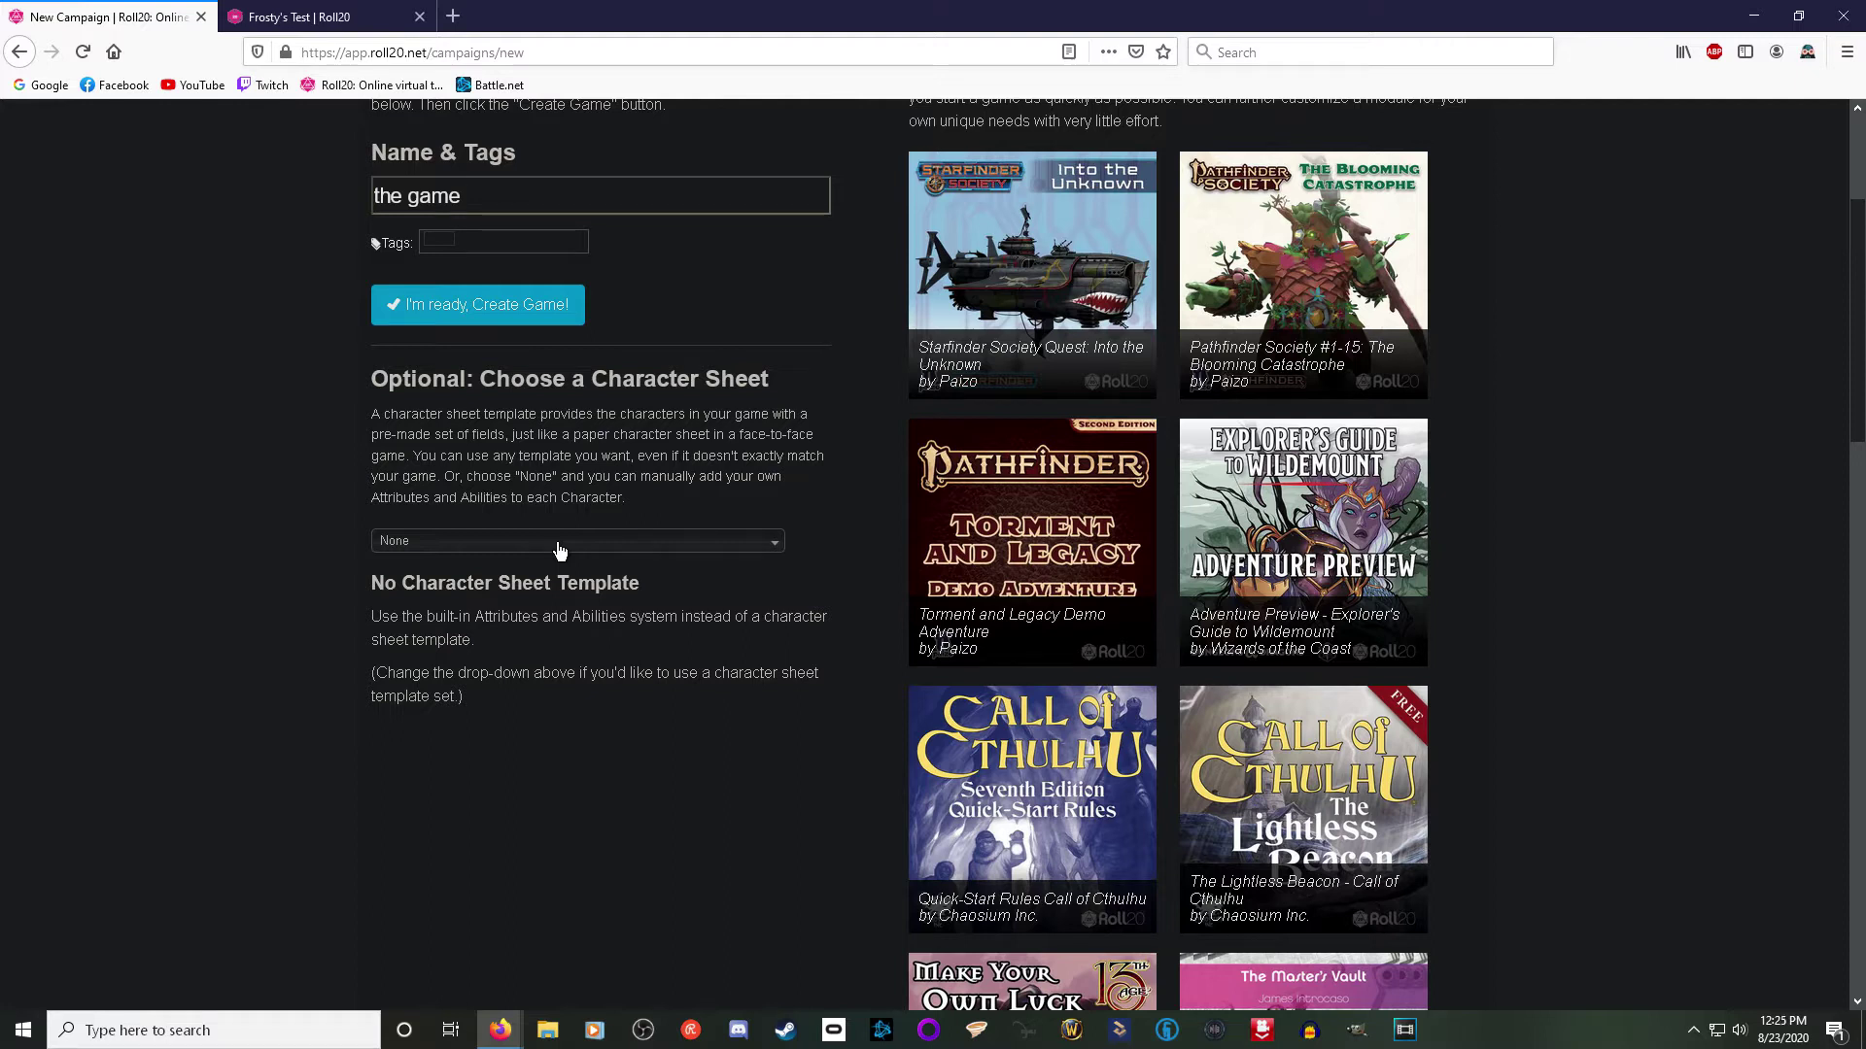
left_click(559, 546)
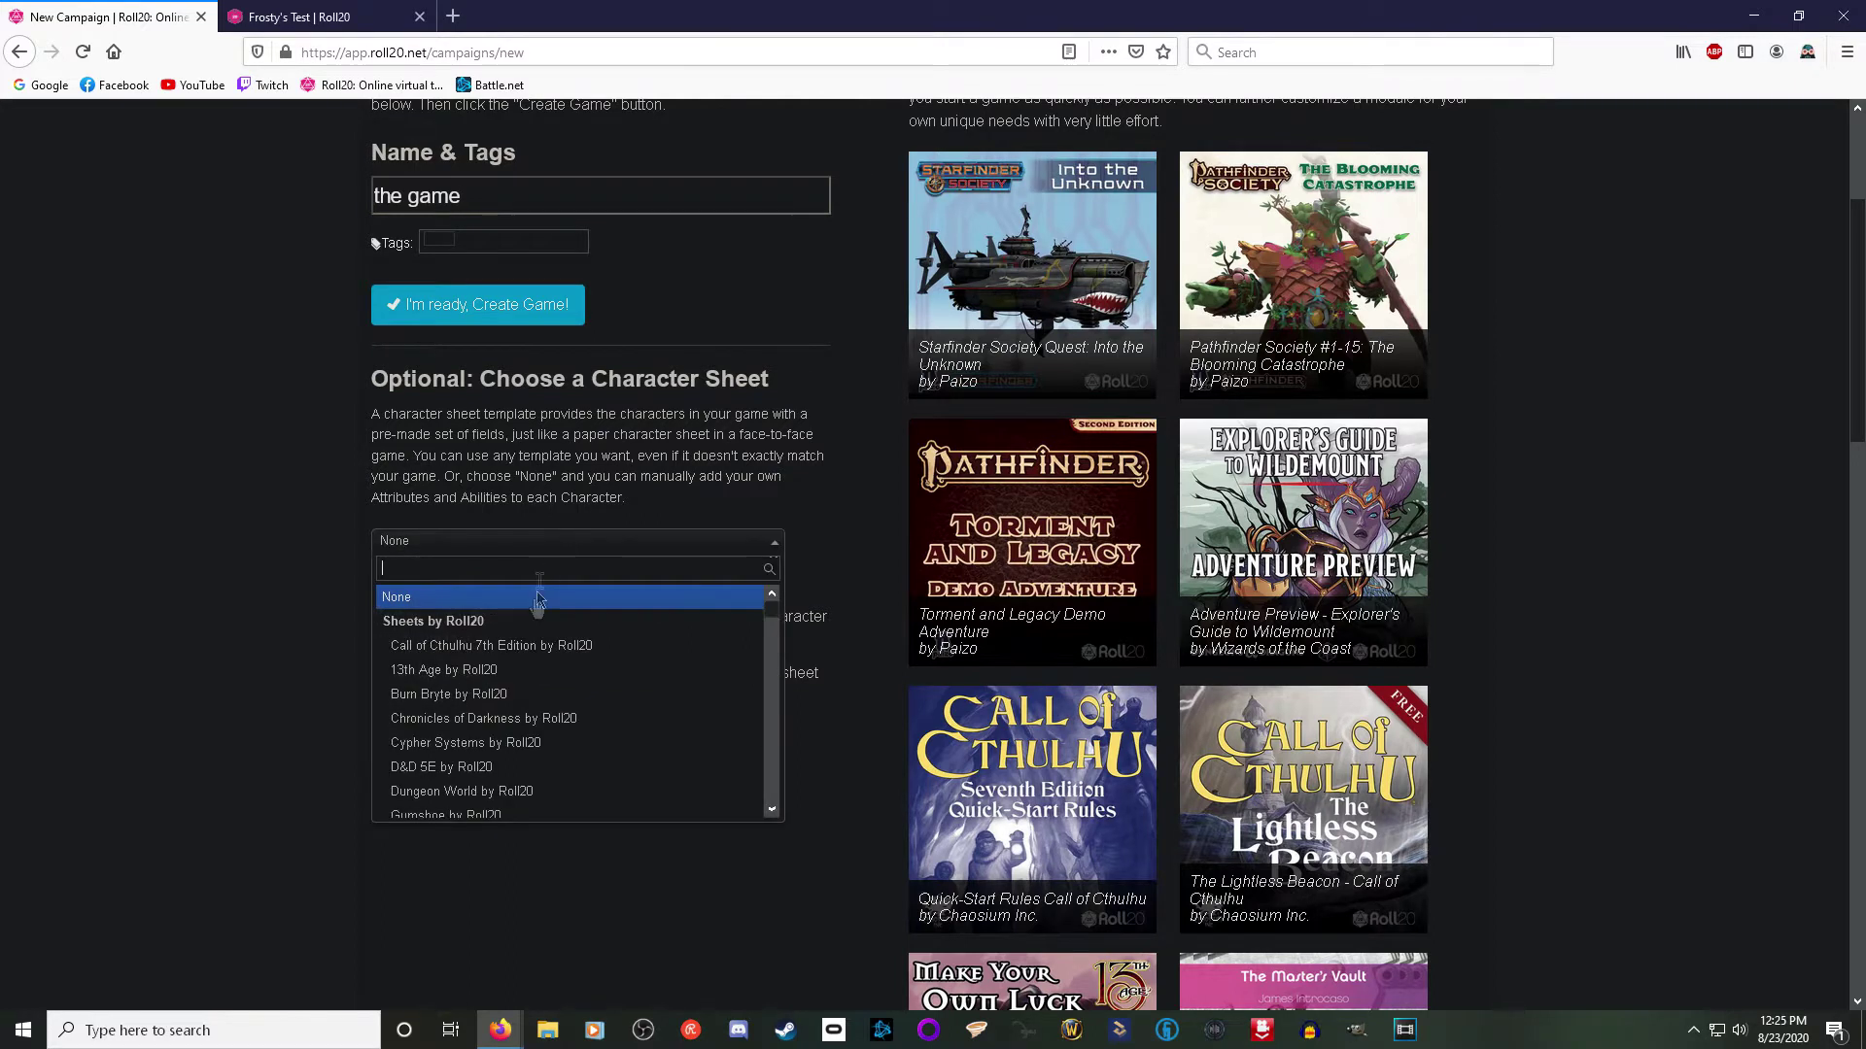
left_click(524, 773)
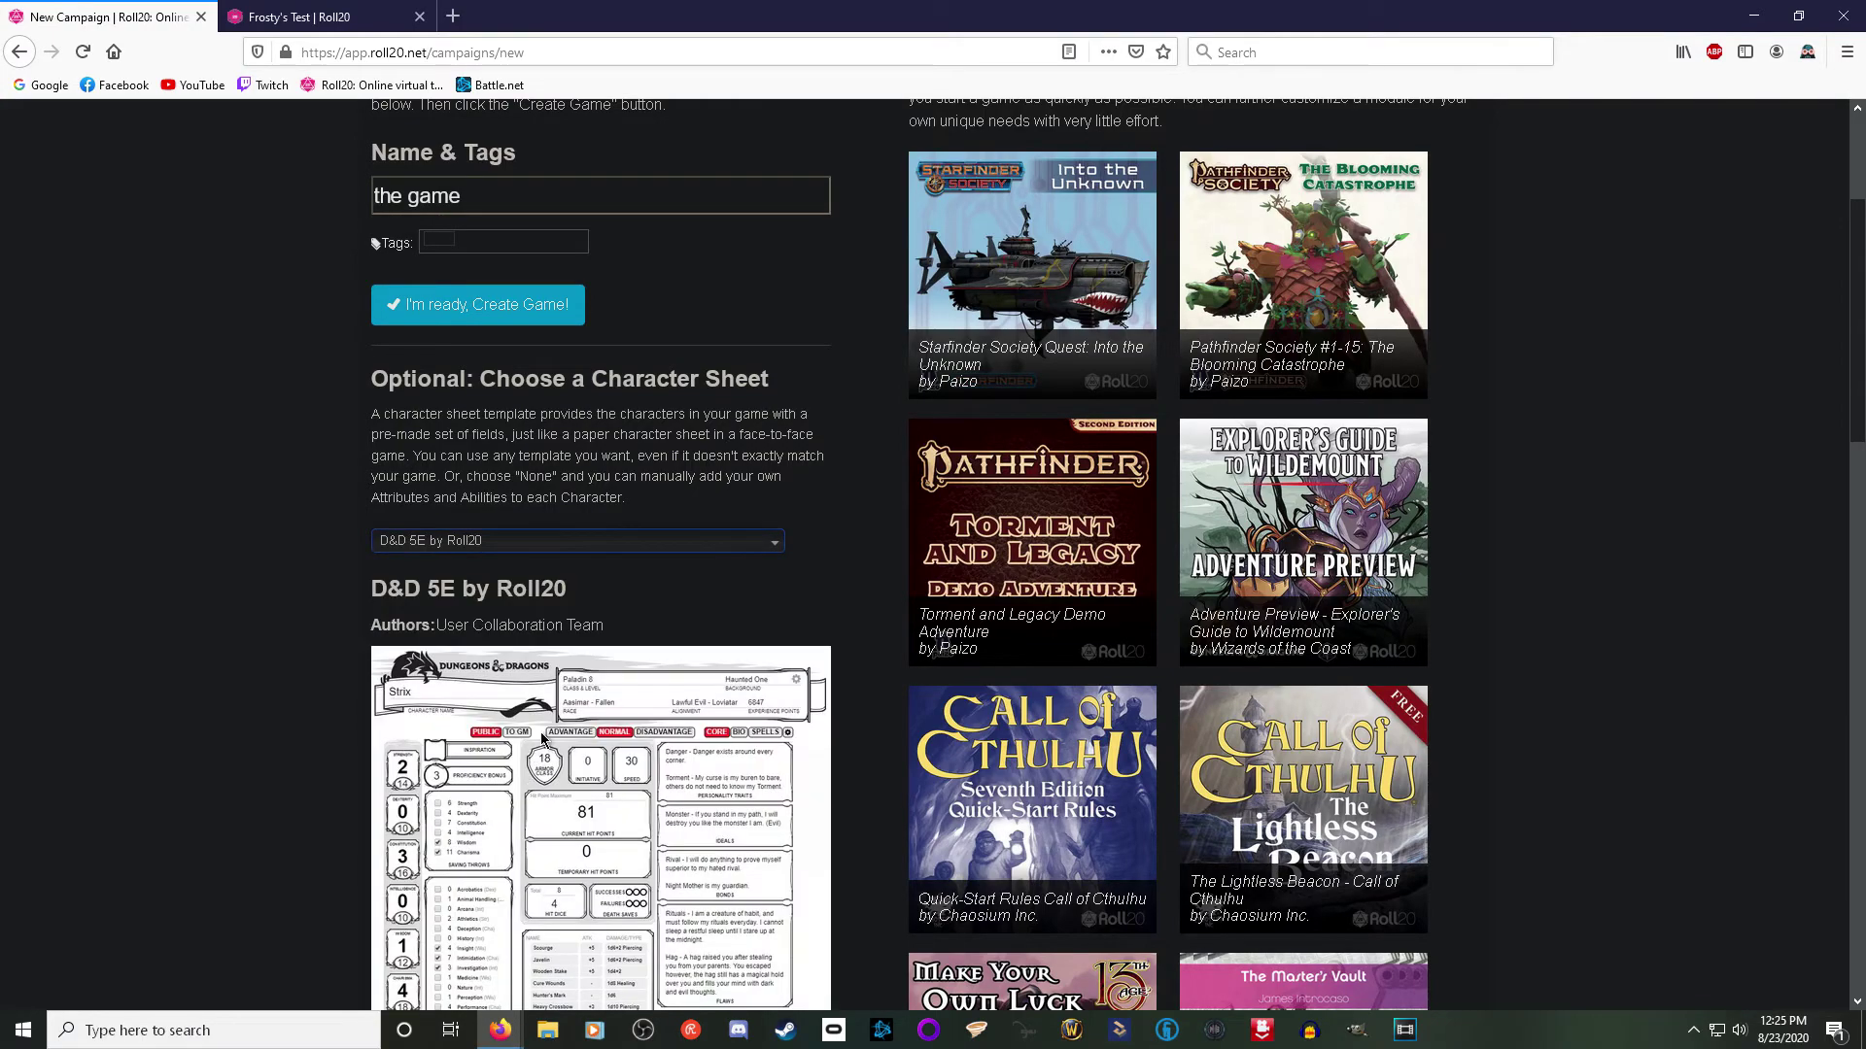
scroll(540, 731, "down", 3)
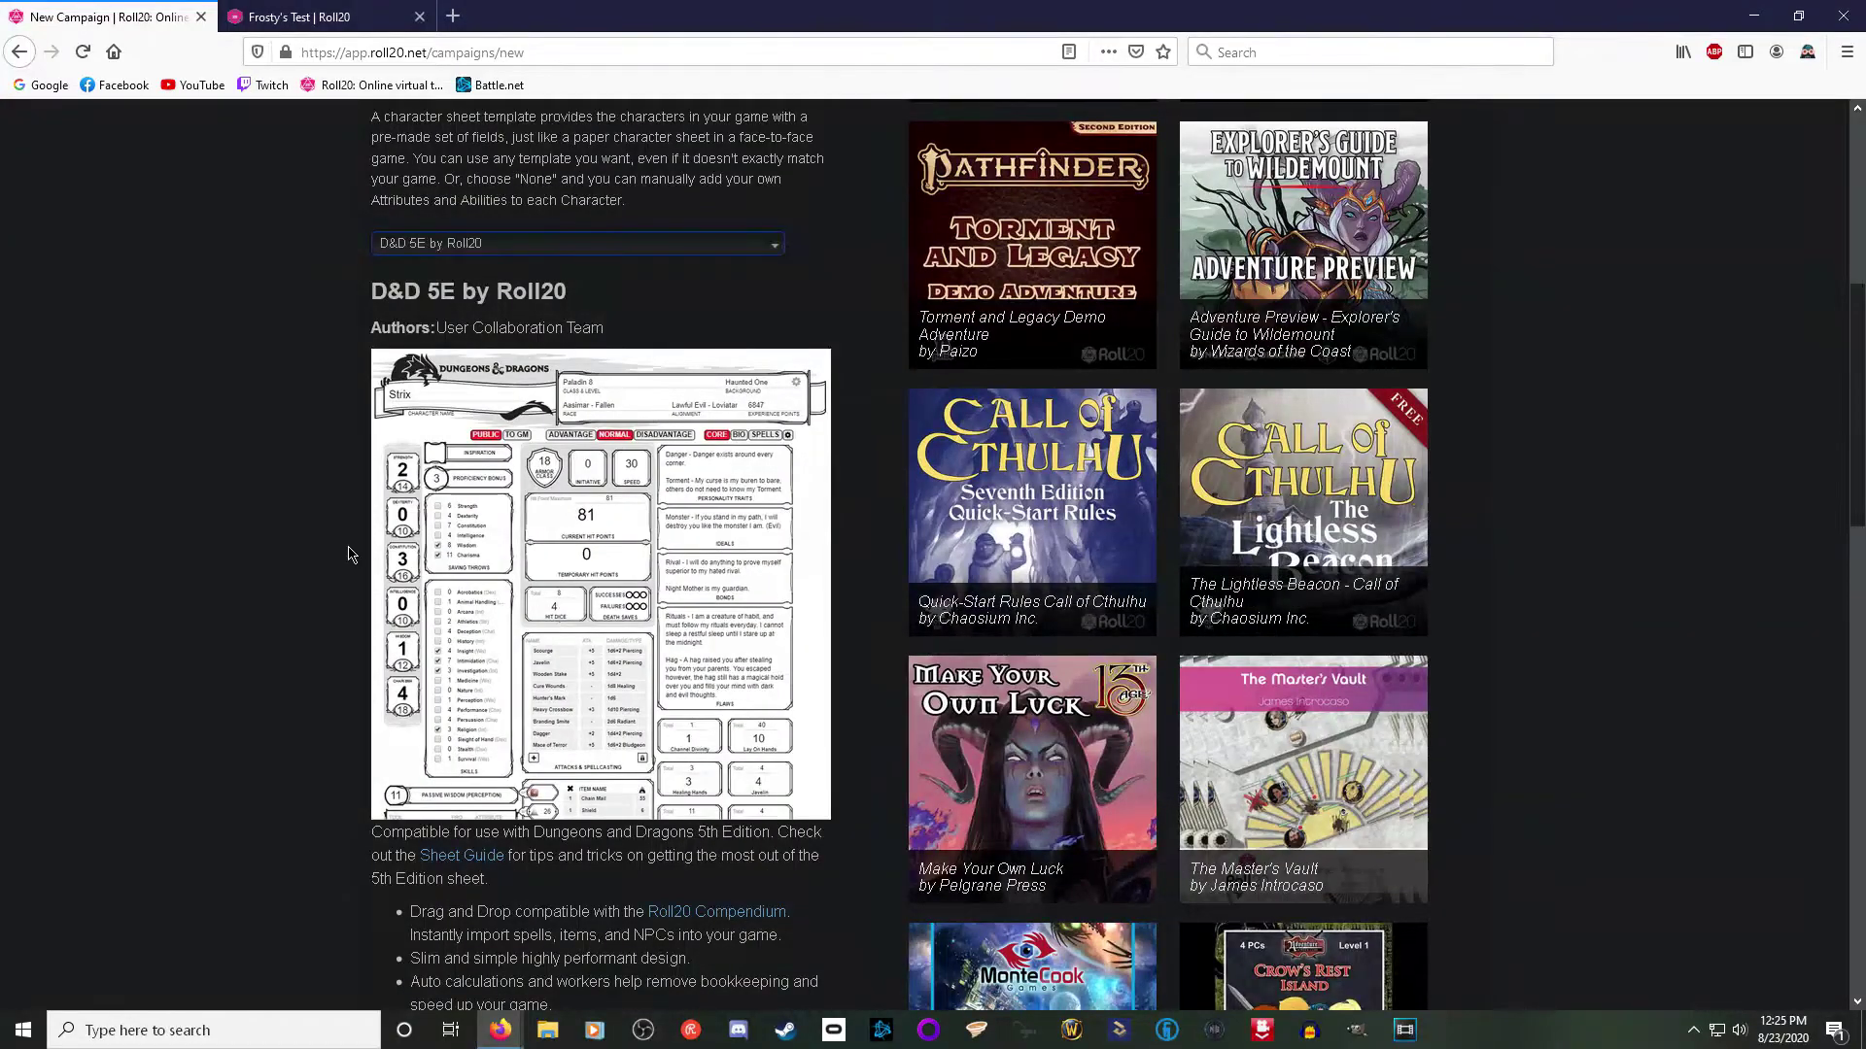
Step: Search the character sheet templates for "star wars" and choose Star Wars Revised instead
scroll(509, 477, "up", 2)
left_click(518, 445)
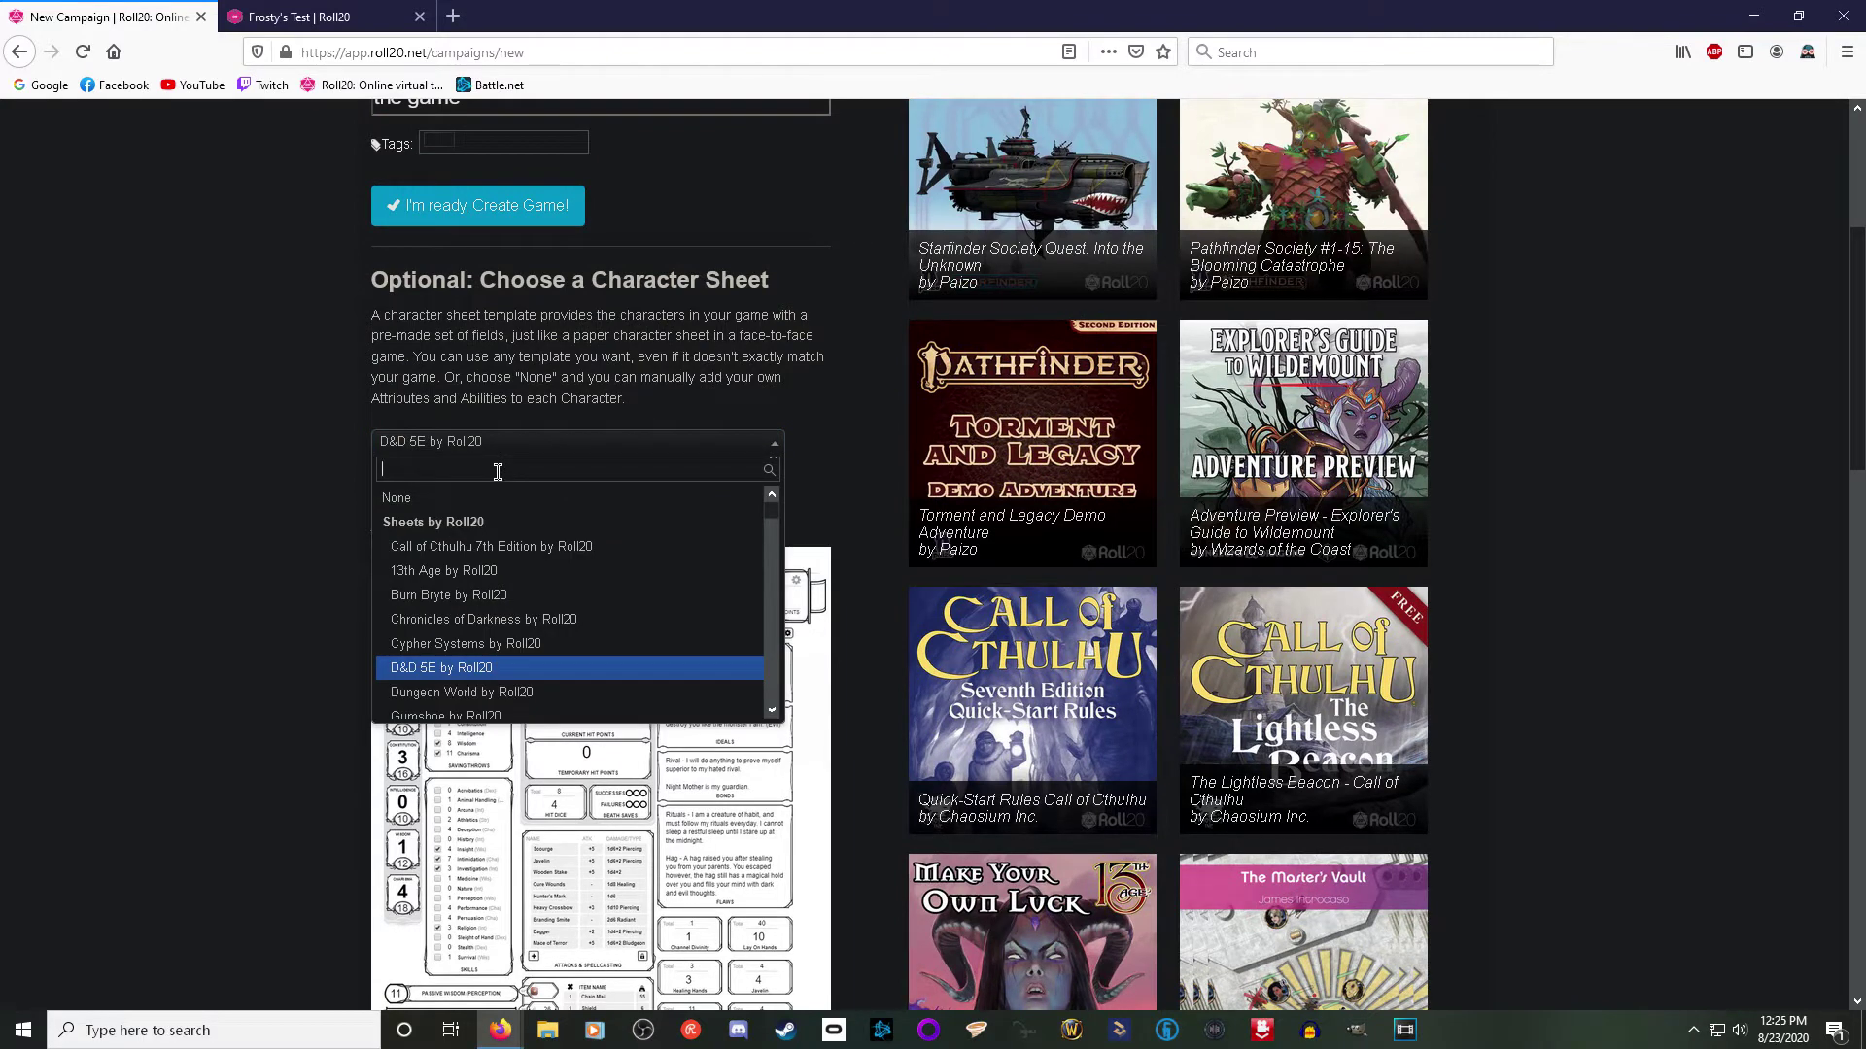
type("star wars")
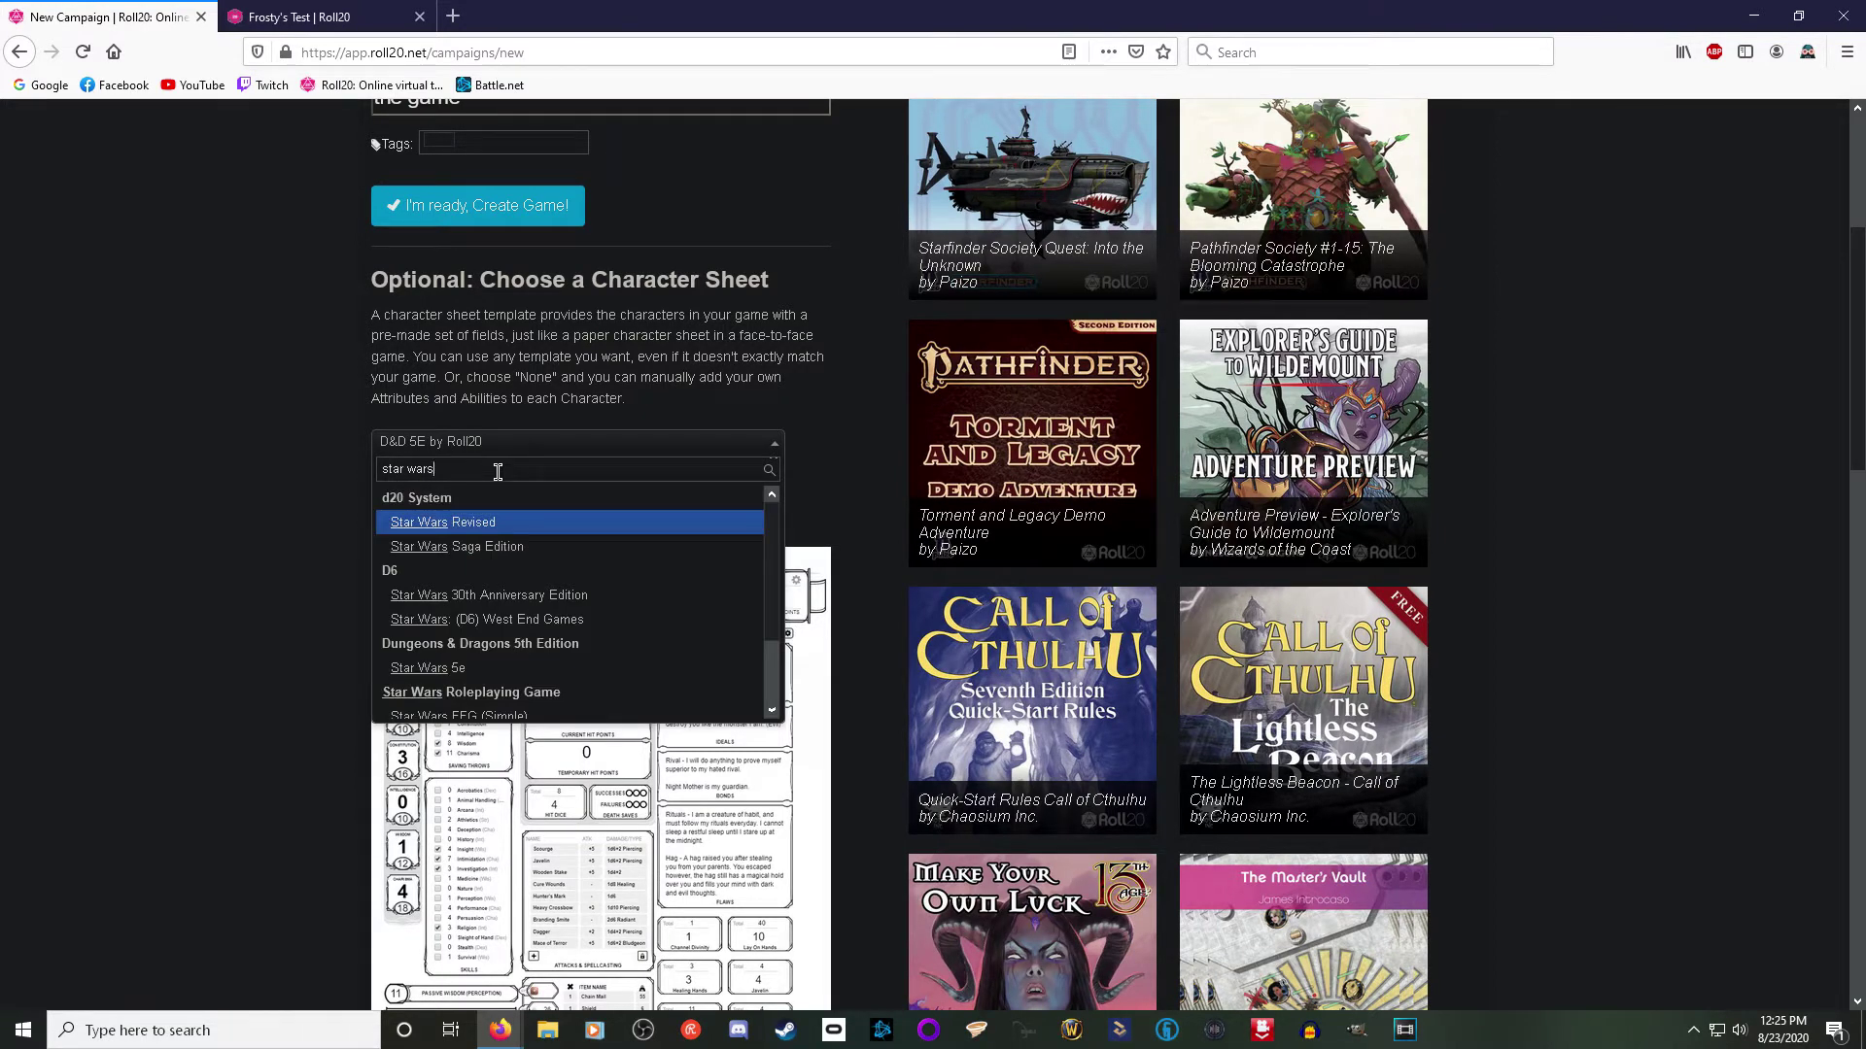
left_click(504, 524)
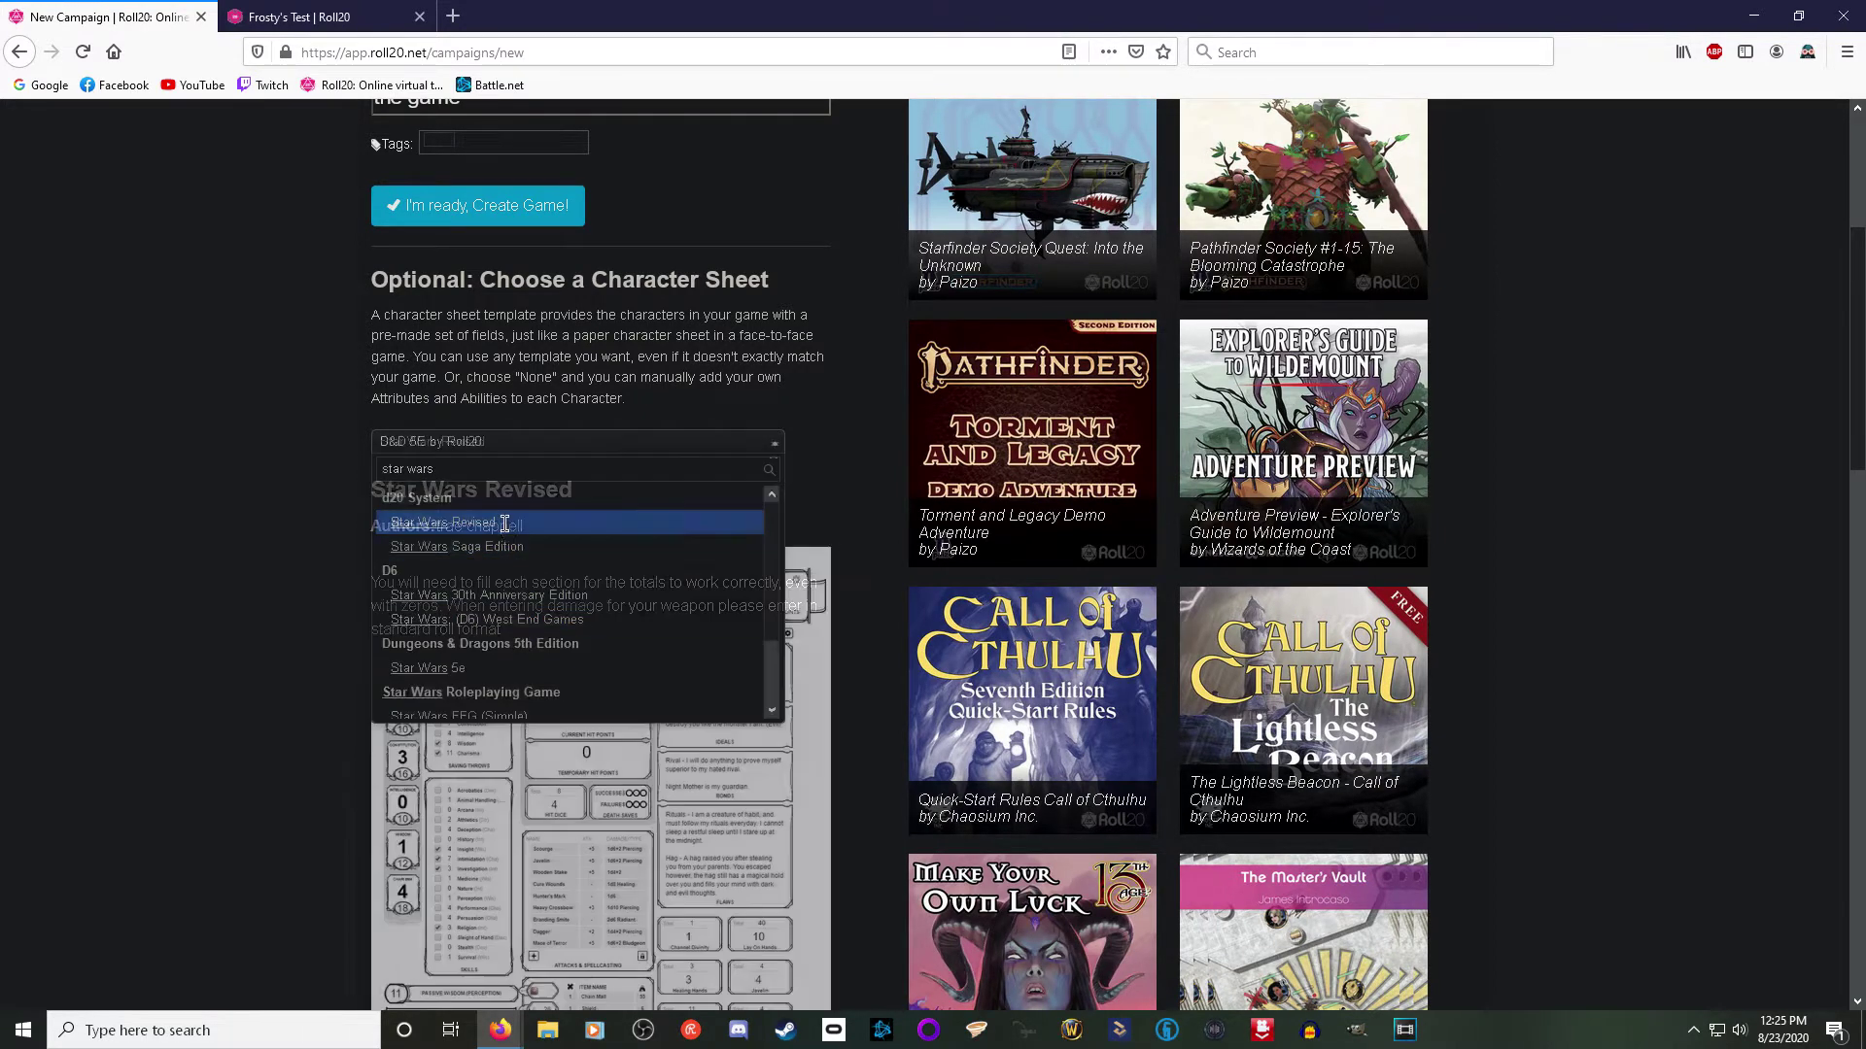
Step: Examine the preview of the Star Wars Revised character sheet, including its weapons, gear and skills sections
scroll(329, 610, "down", 2)
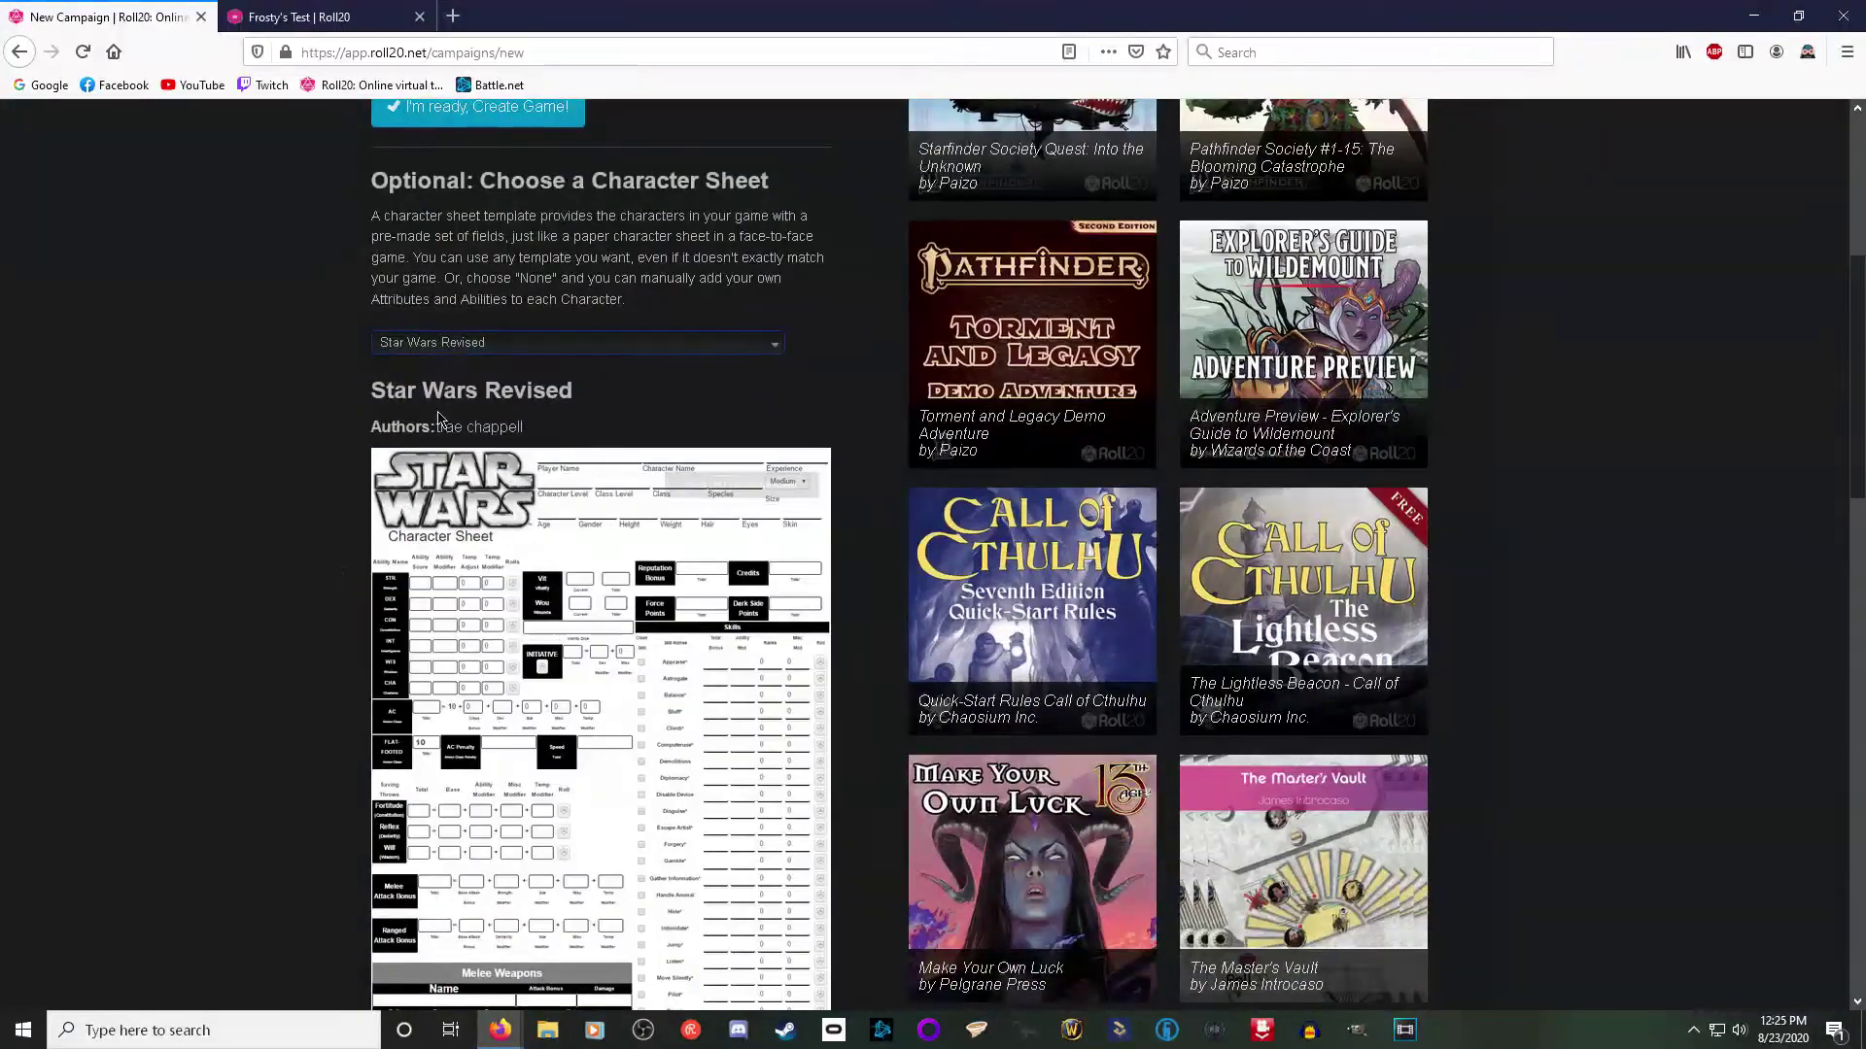
scroll(526, 379, "down", 3)
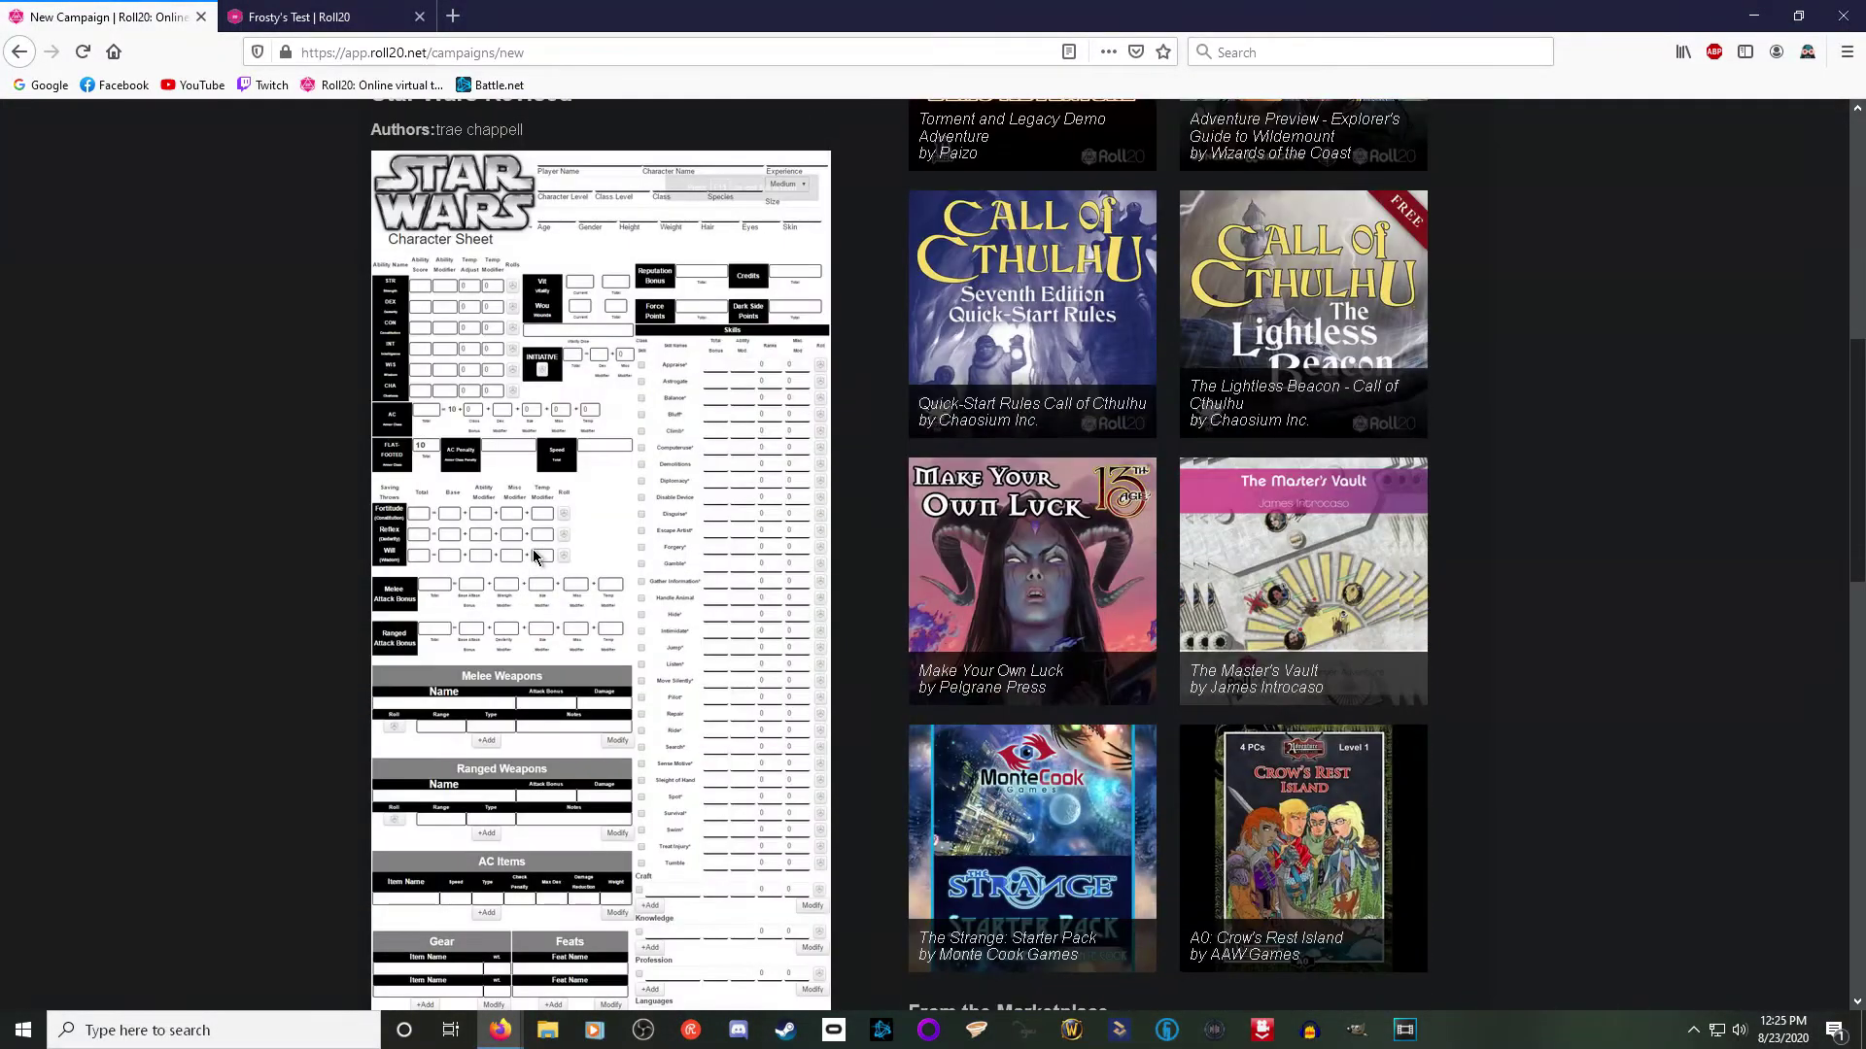
scroll(533, 550, "down", 5)
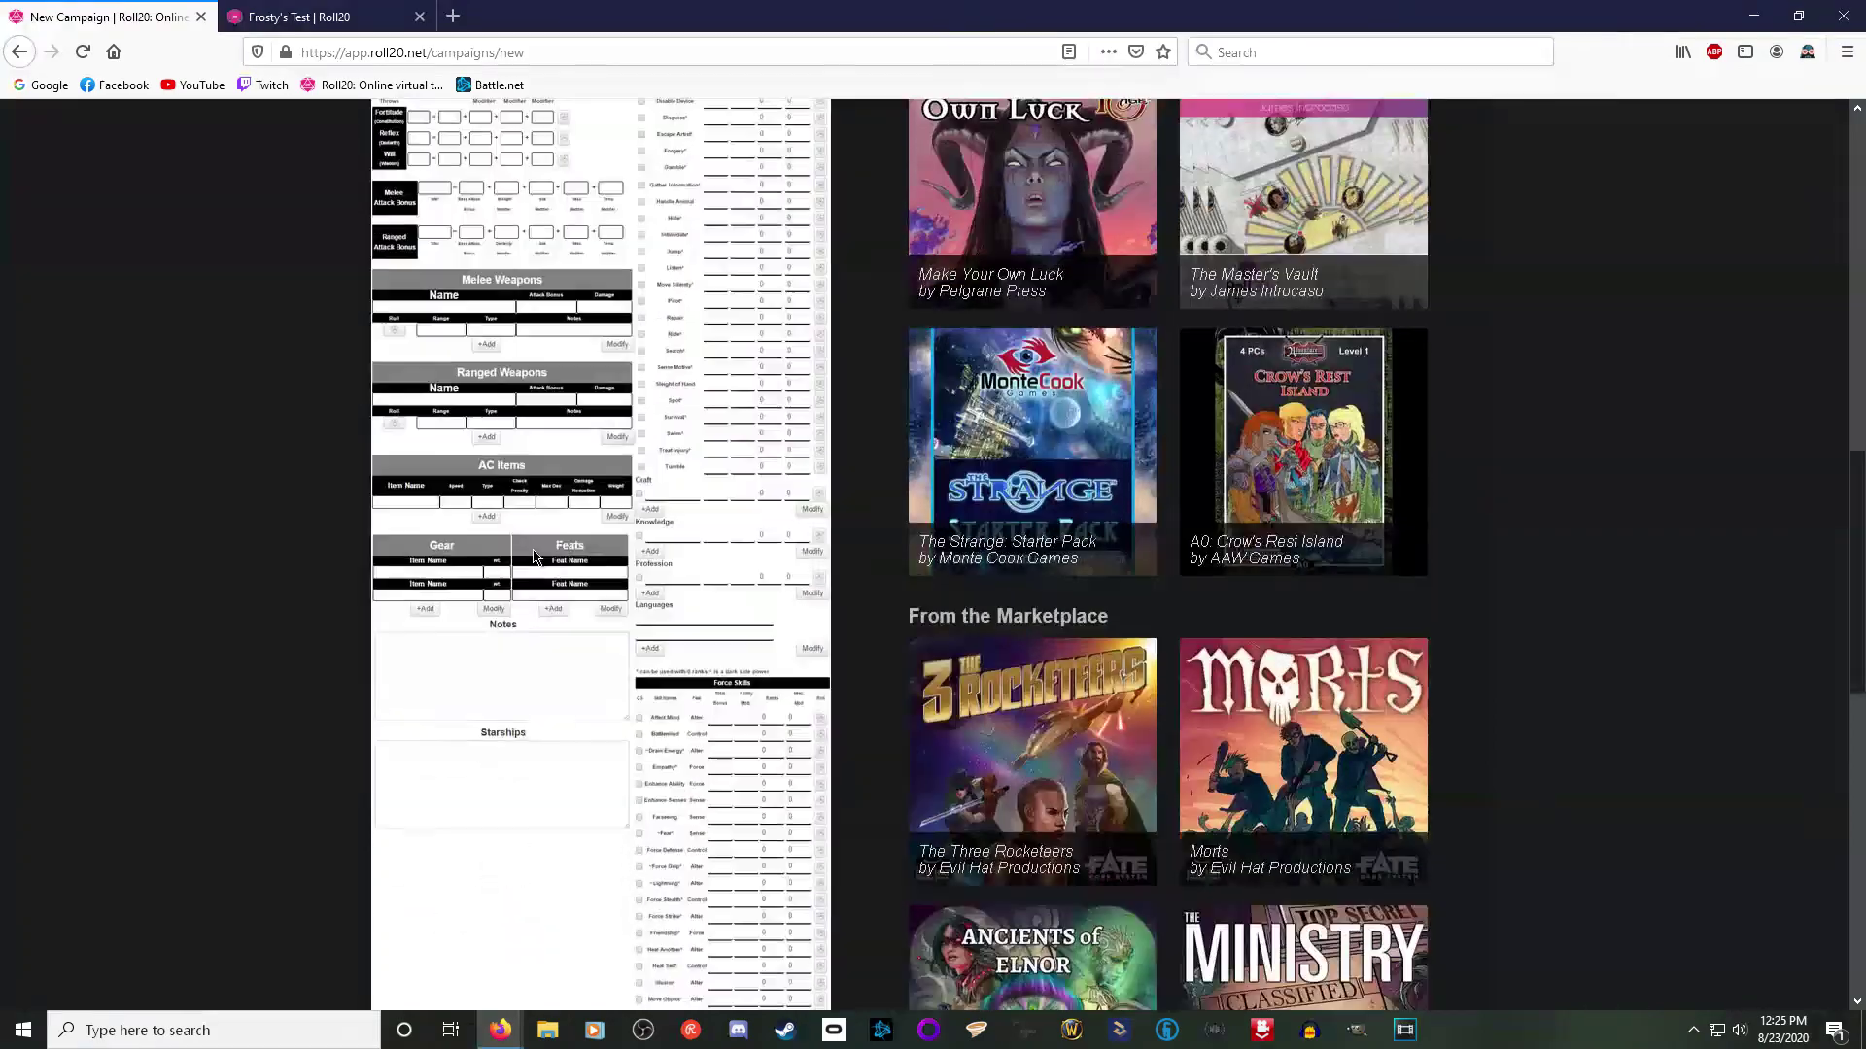
scroll(532, 550, "up", 8)
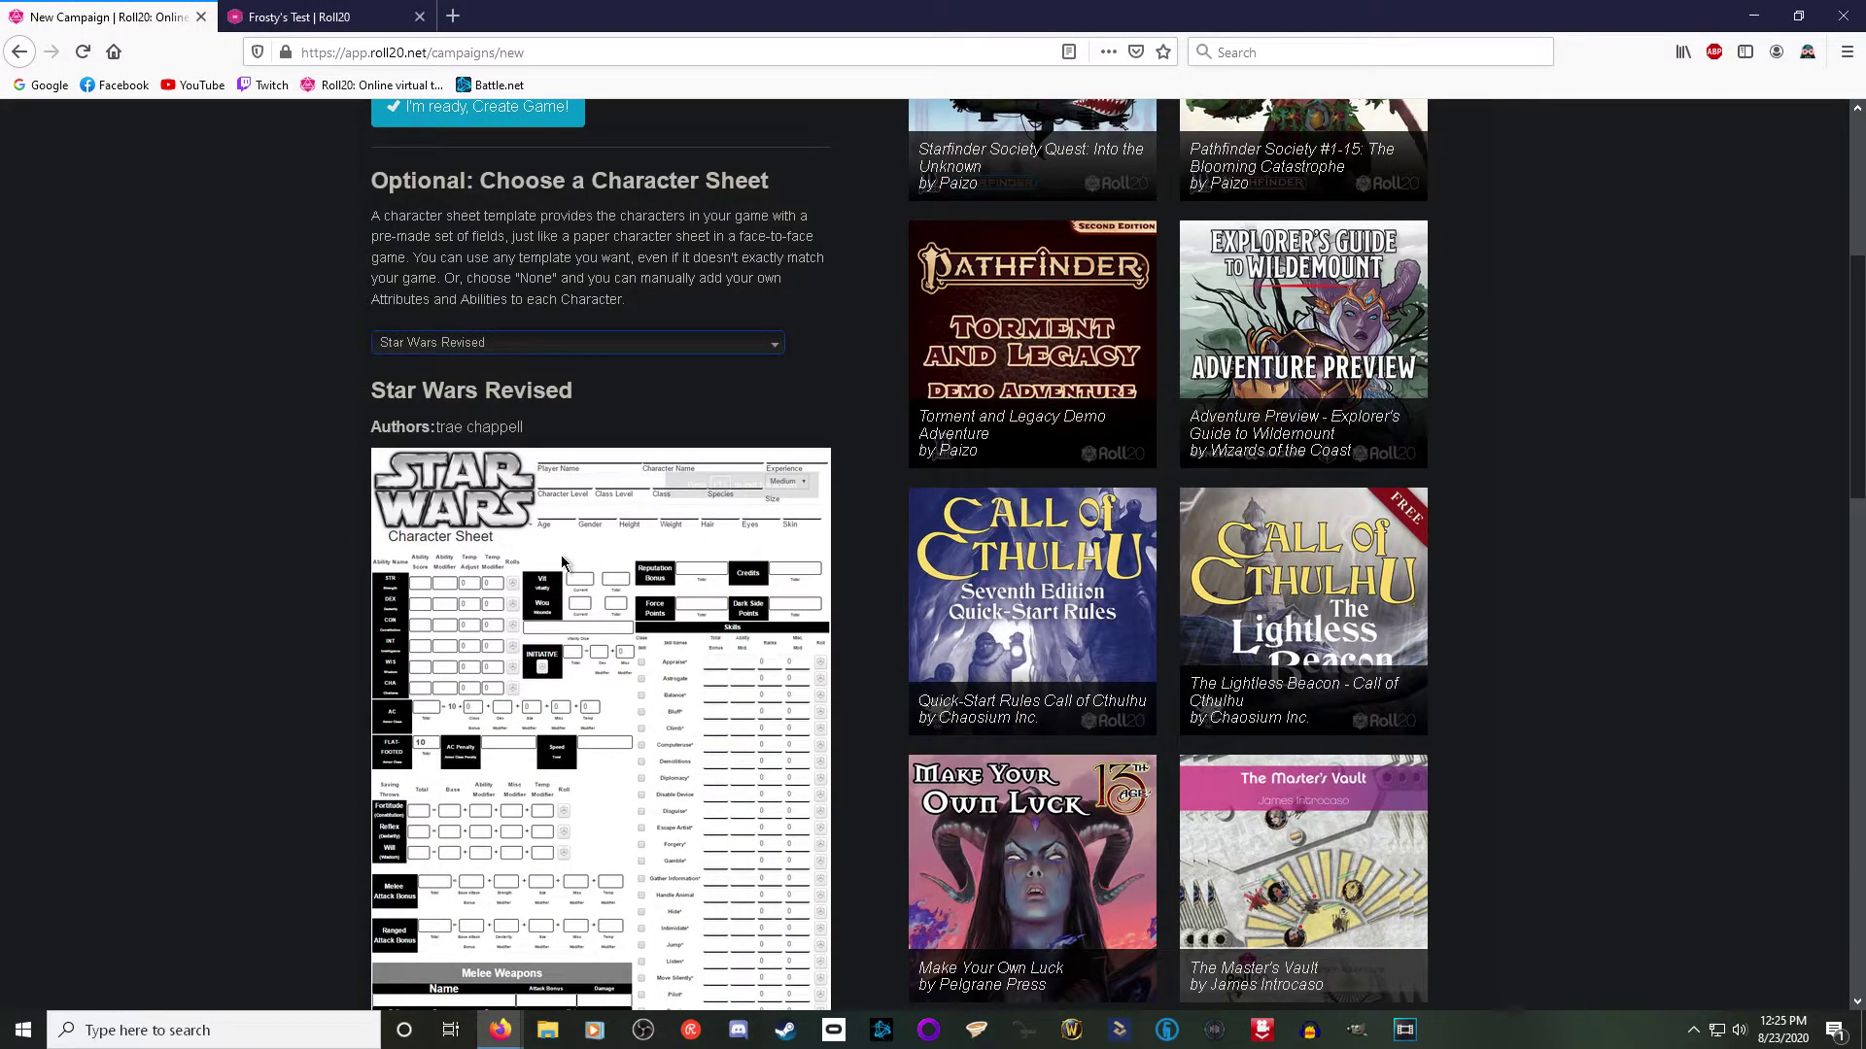
scroll(532, 588, "up", 2)
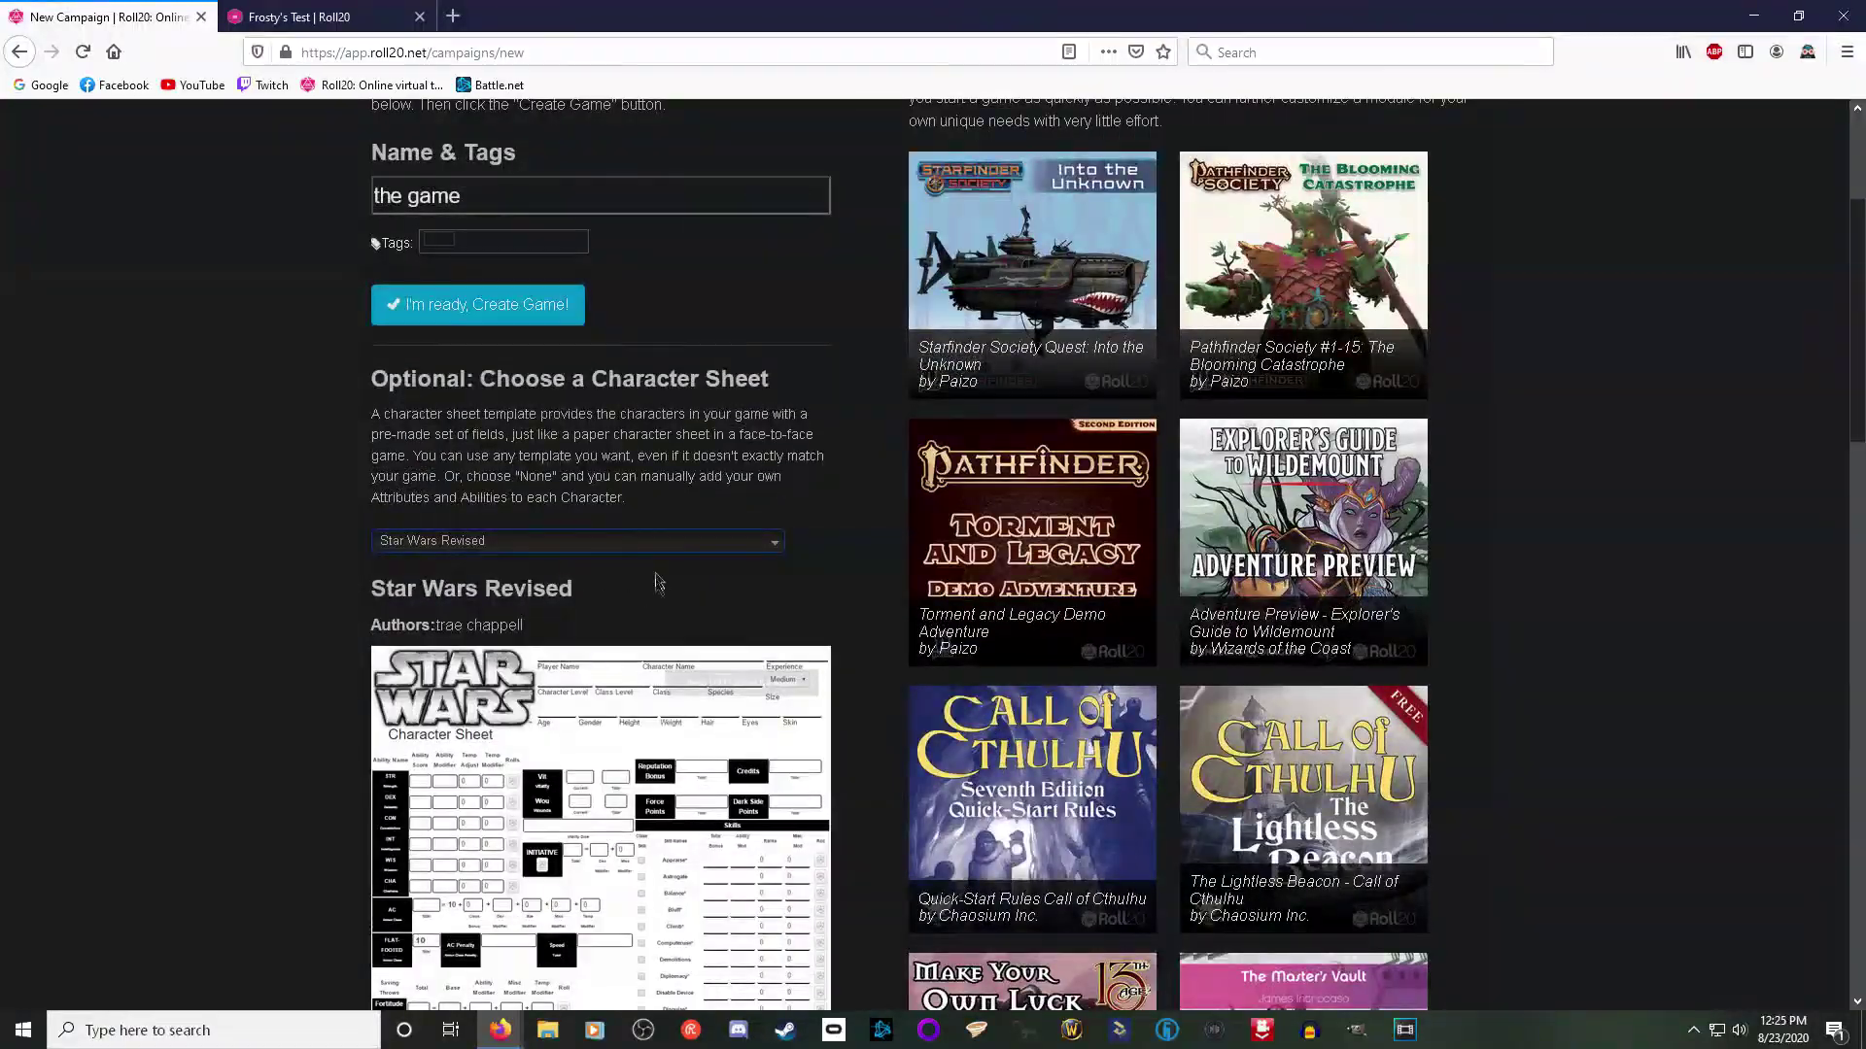
scroll(651, 593, "up", 2)
scroll(647, 627, "down", 2)
scroll(577, 660, "up", 3)
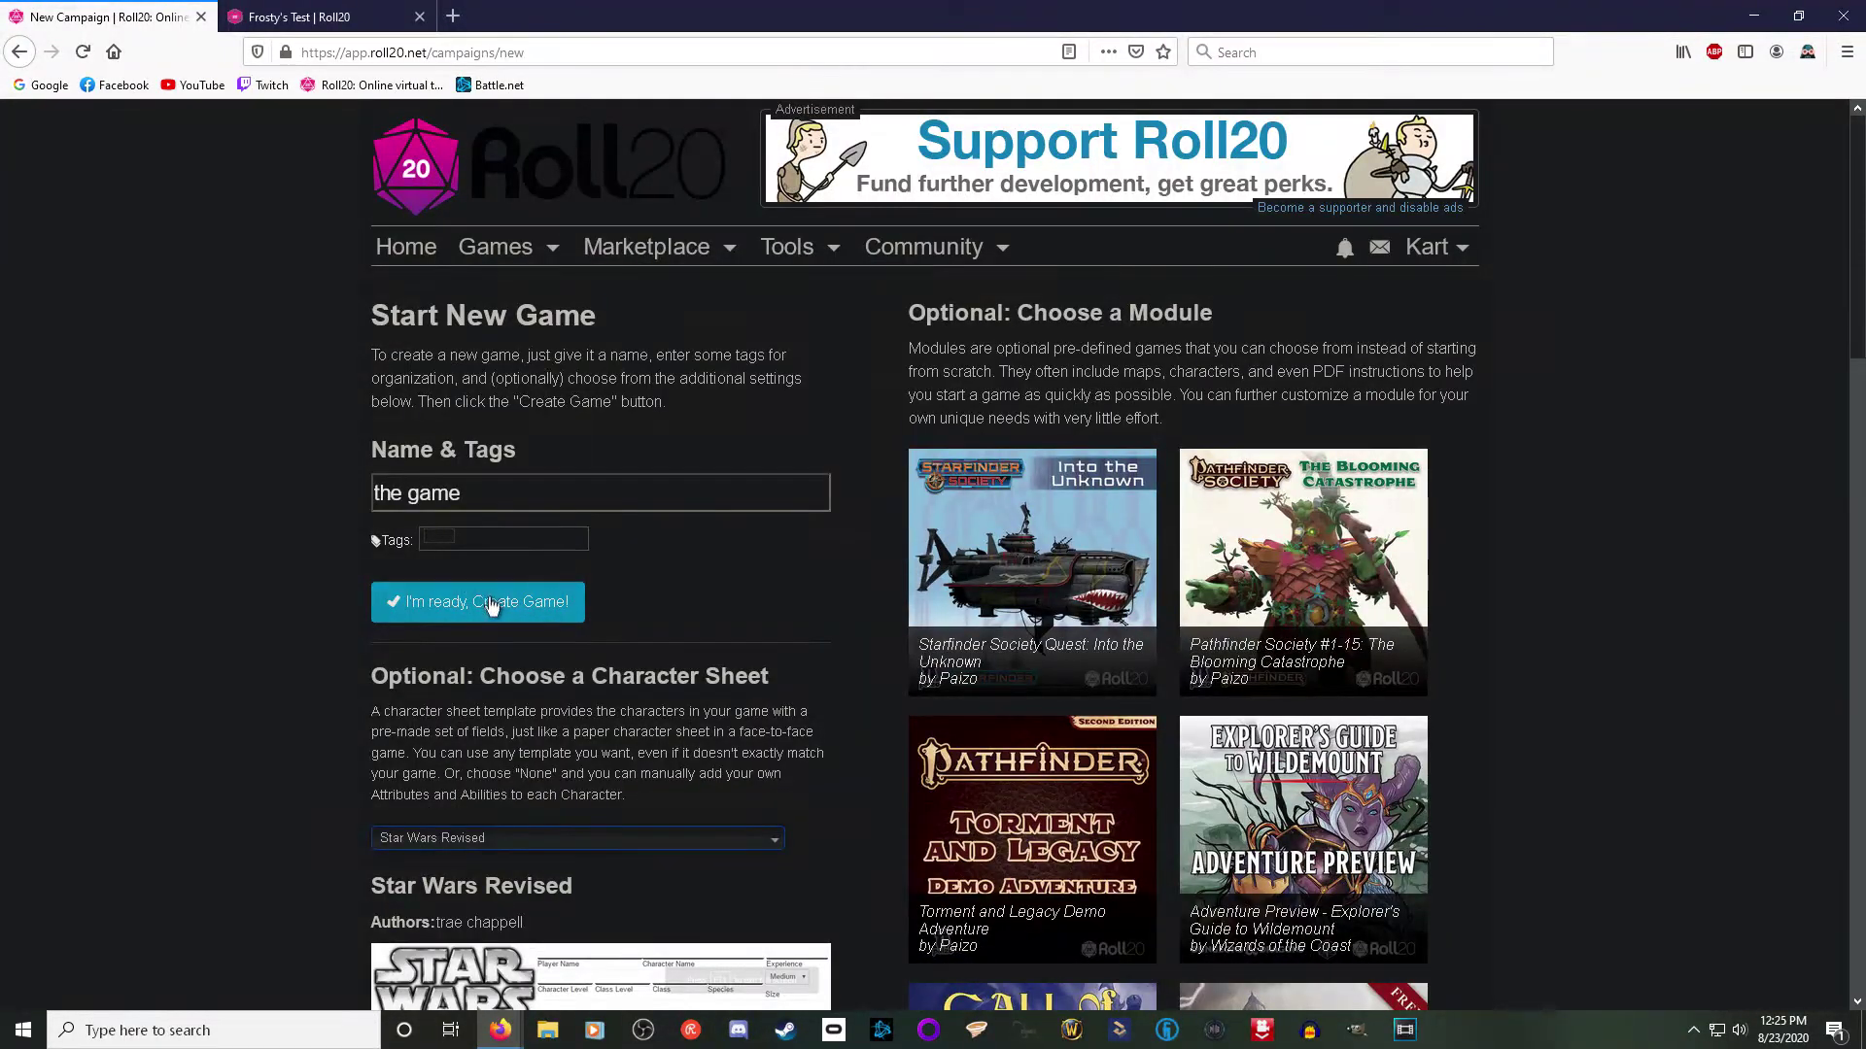
Step: Create the game and view its options for inviting players
left_click(488, 611)
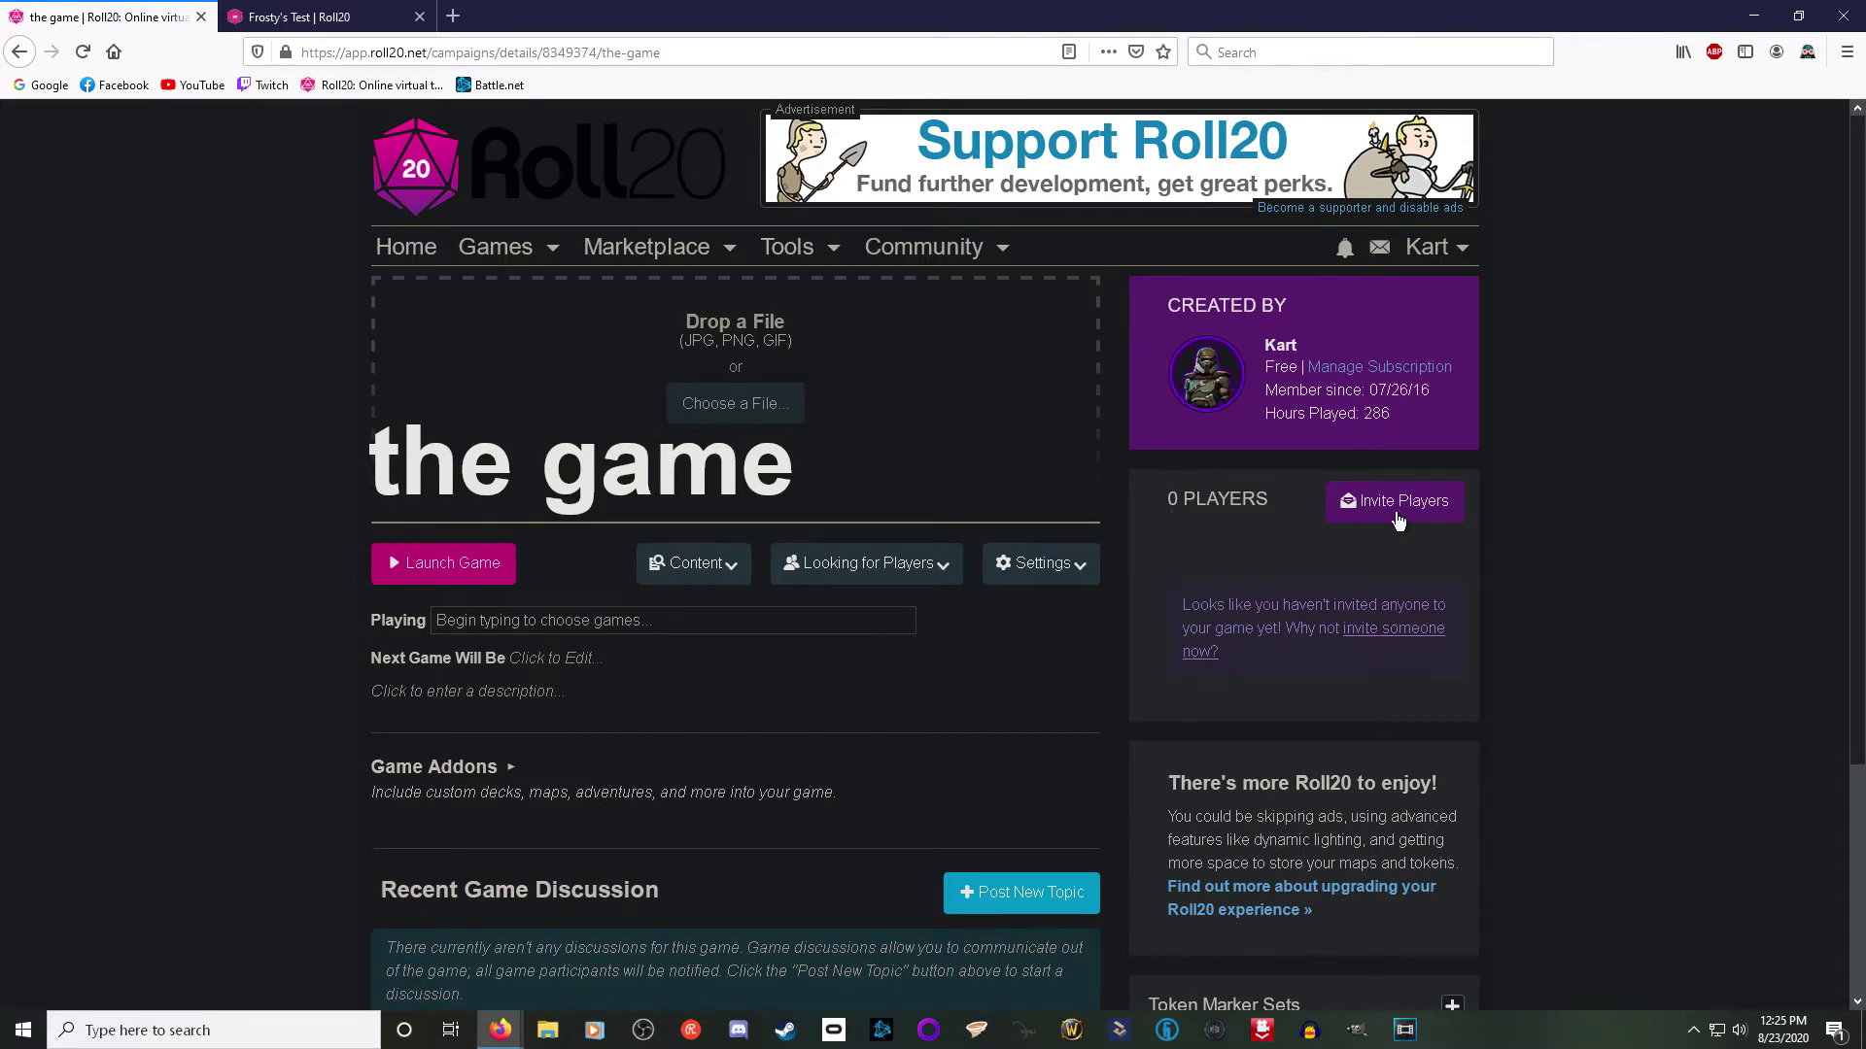
left_click(1400, 517)
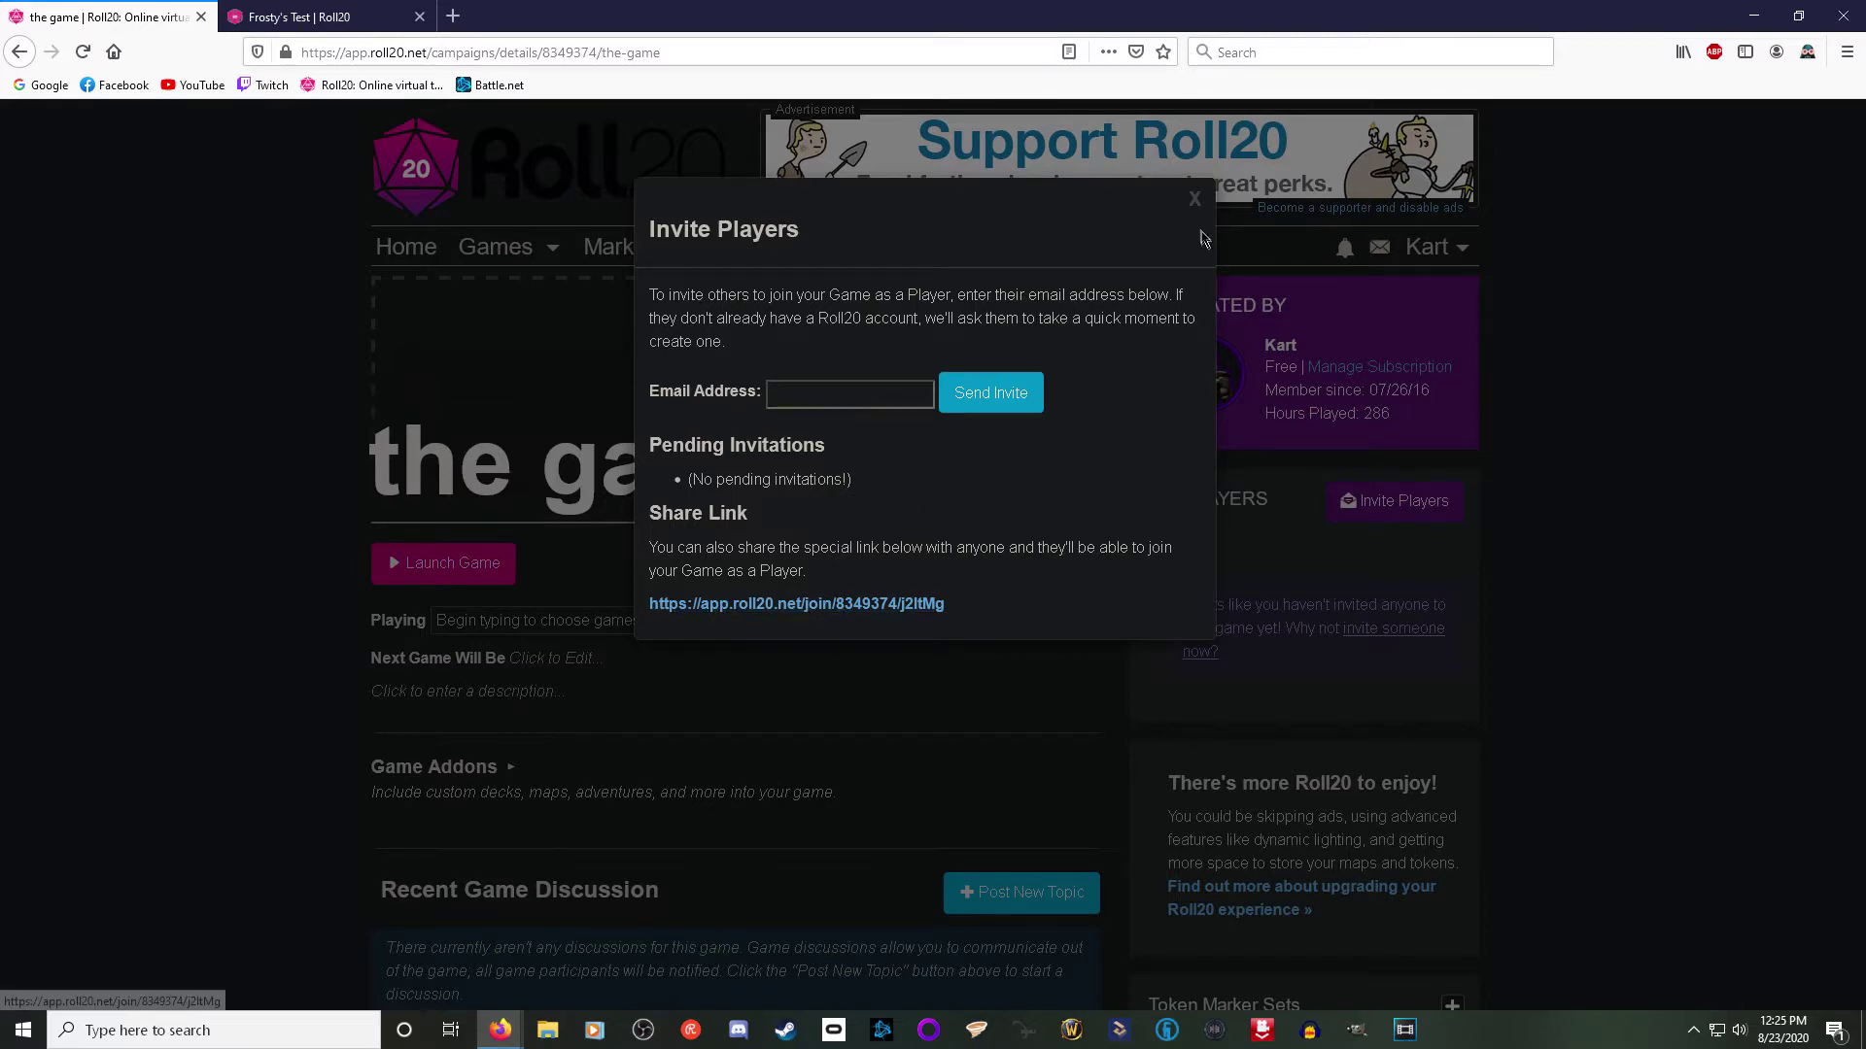
left_click(1194, 199)
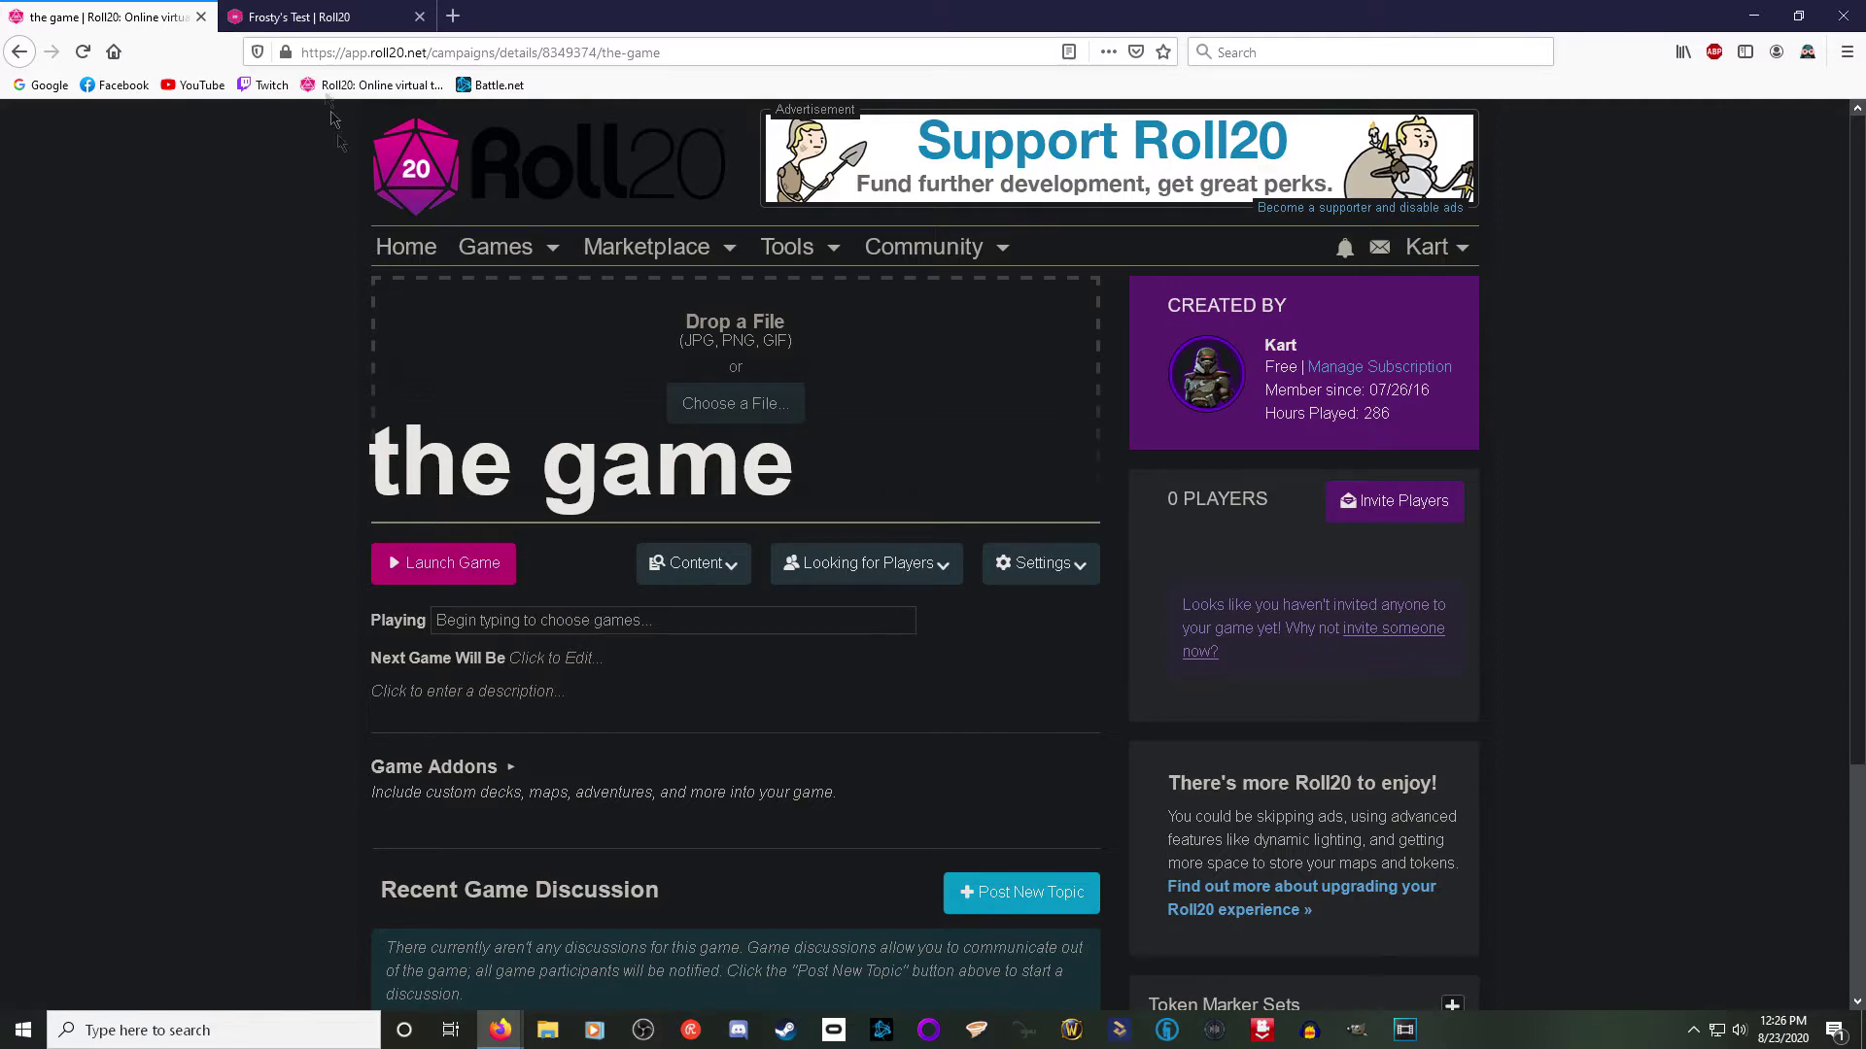
Step: Switch to the Frosty's Test game and look over its map around the landing platform, cargo bay and office suite
left_click(320, 18)
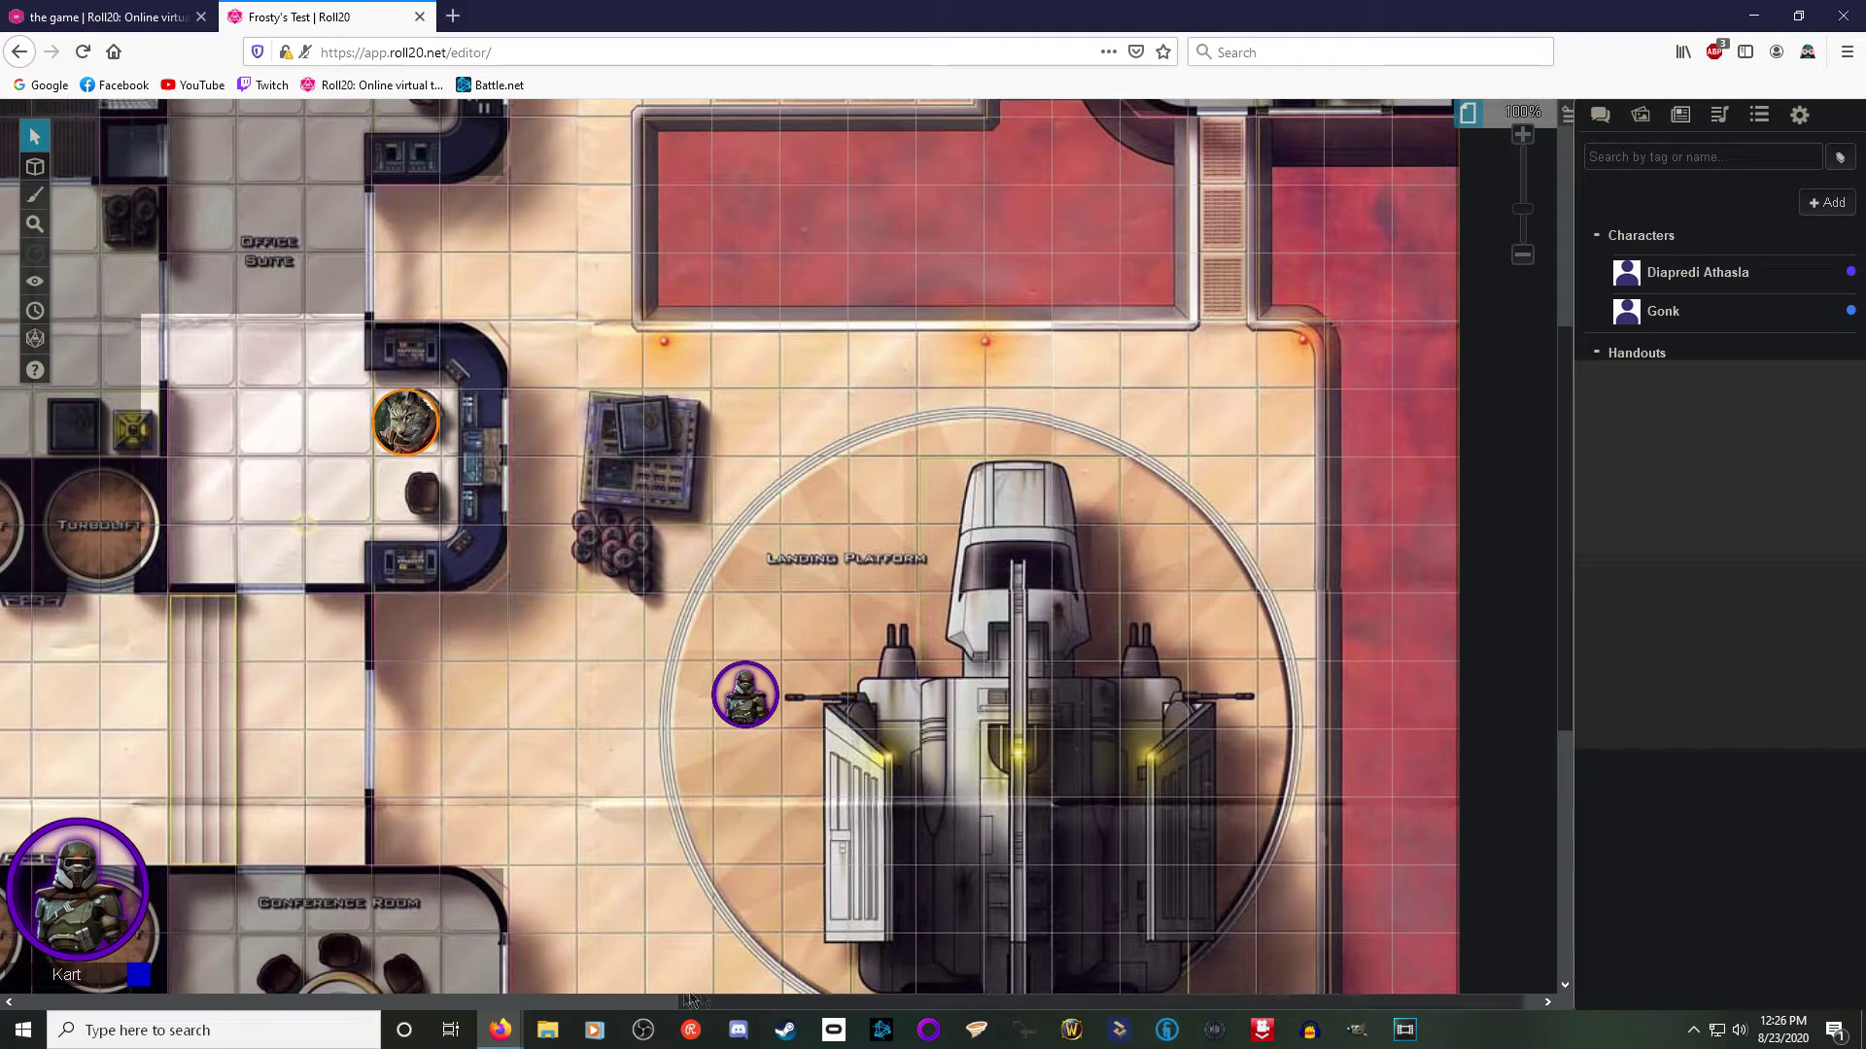
mouse_move(737, 1002)
left_mouse_down()
mouse_move(320, 991)
mouse_move(777, 974)
mouse_move(409, 966)
mouse_move(762, 960)
left_mouse_up()
scroll(747, 725, "up", 3)
scroll(747, 724, "up", 2)
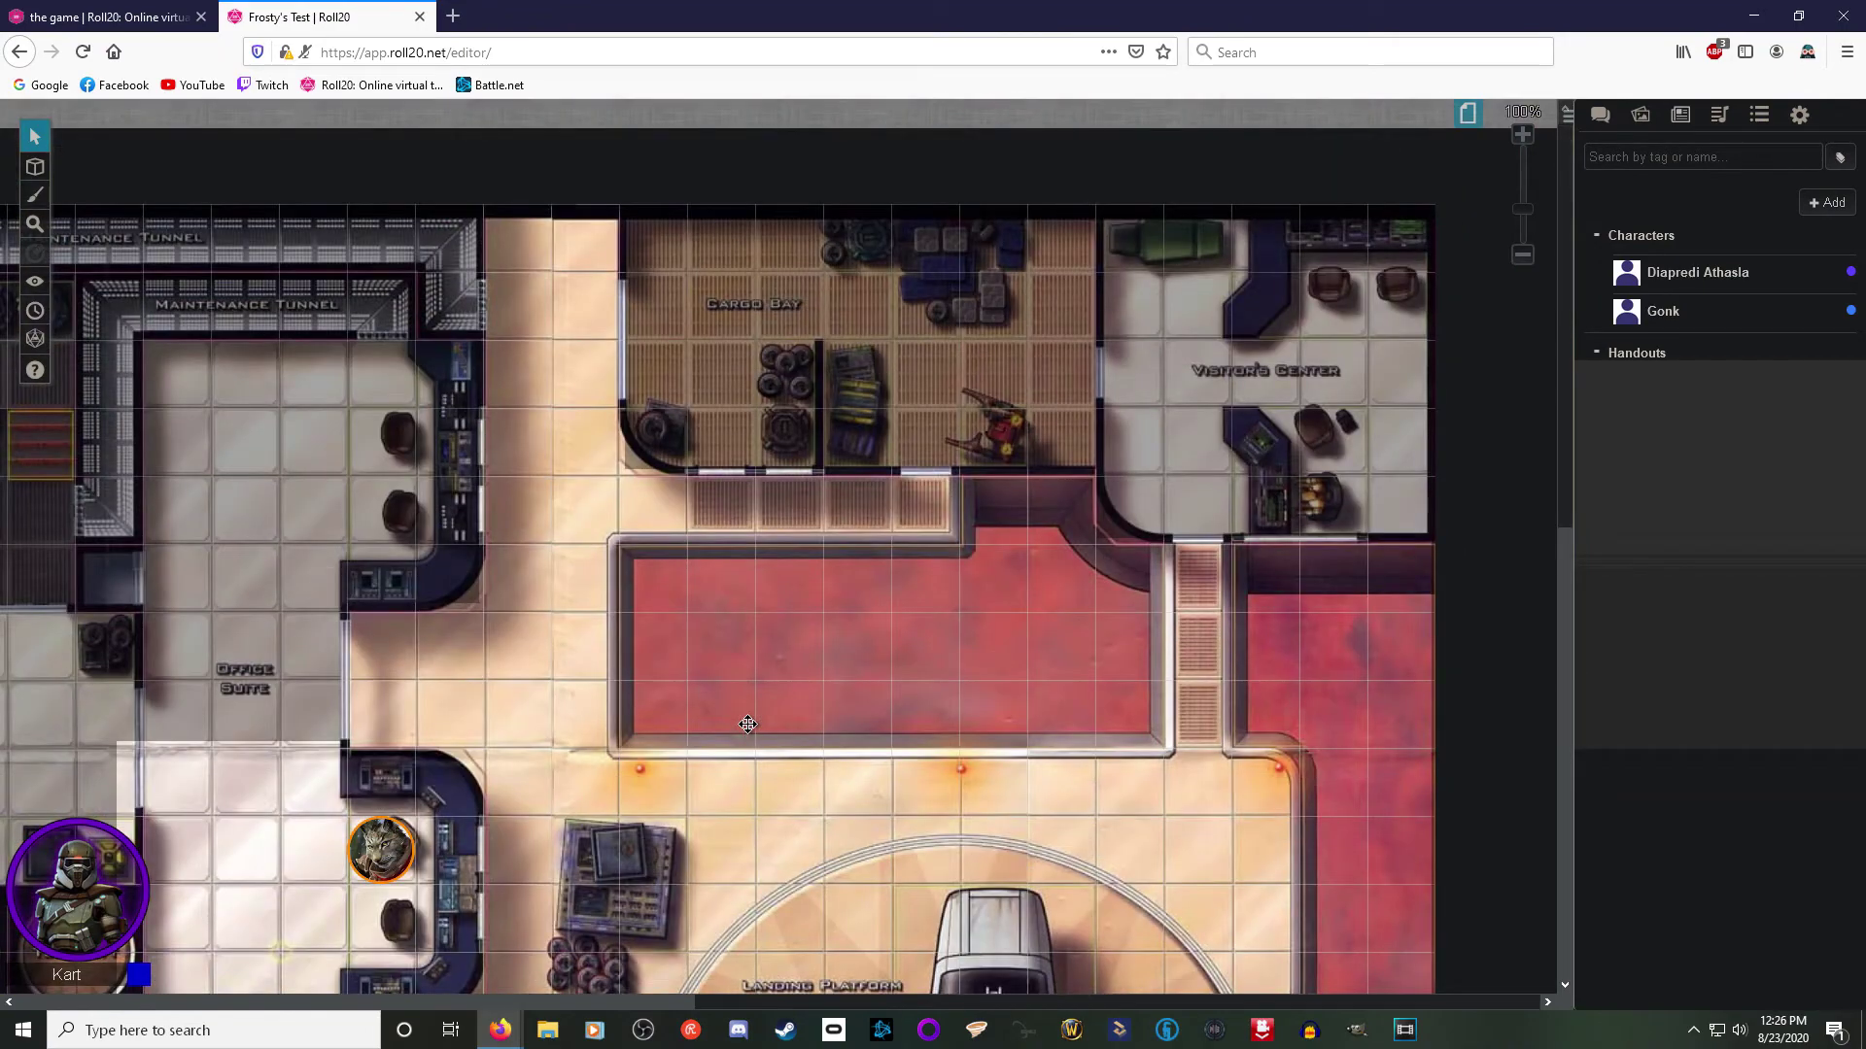
scroll(747, 725, "down", 3)
scroll(737, 717, "down", 1)
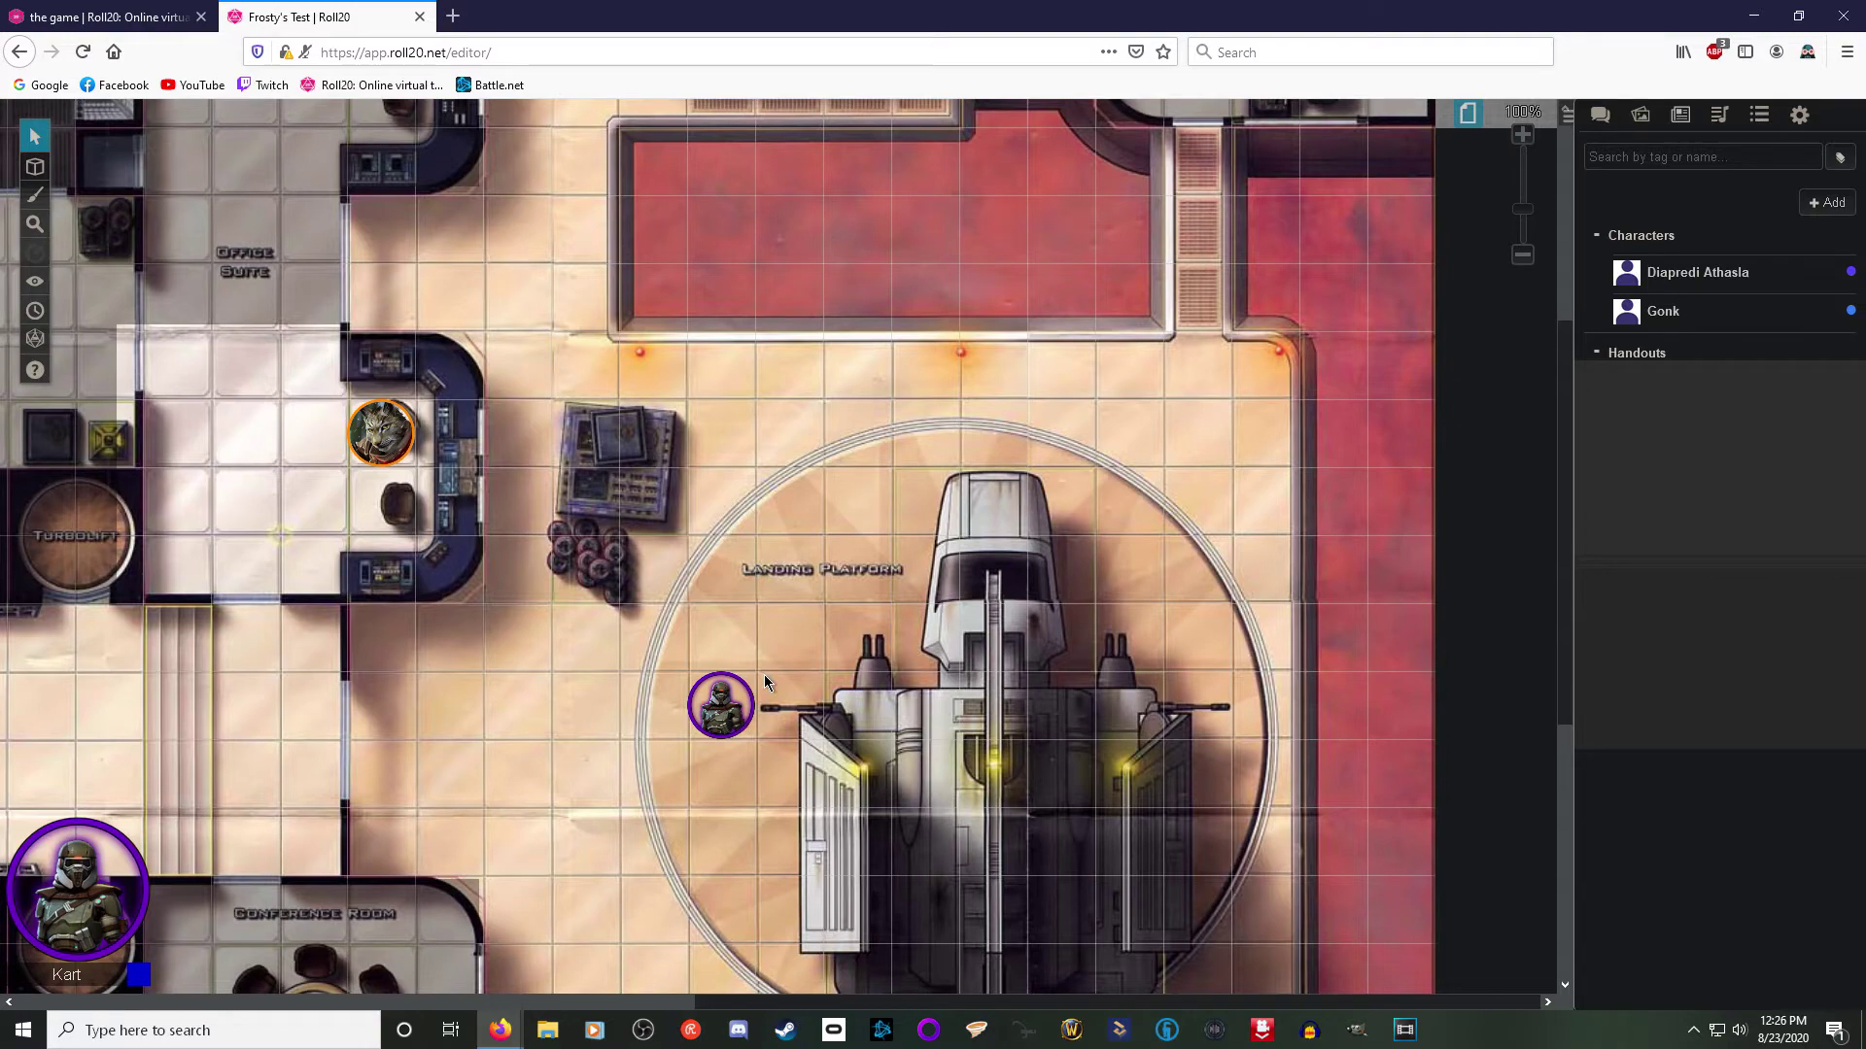
scroll(768, 673, "up", 4)
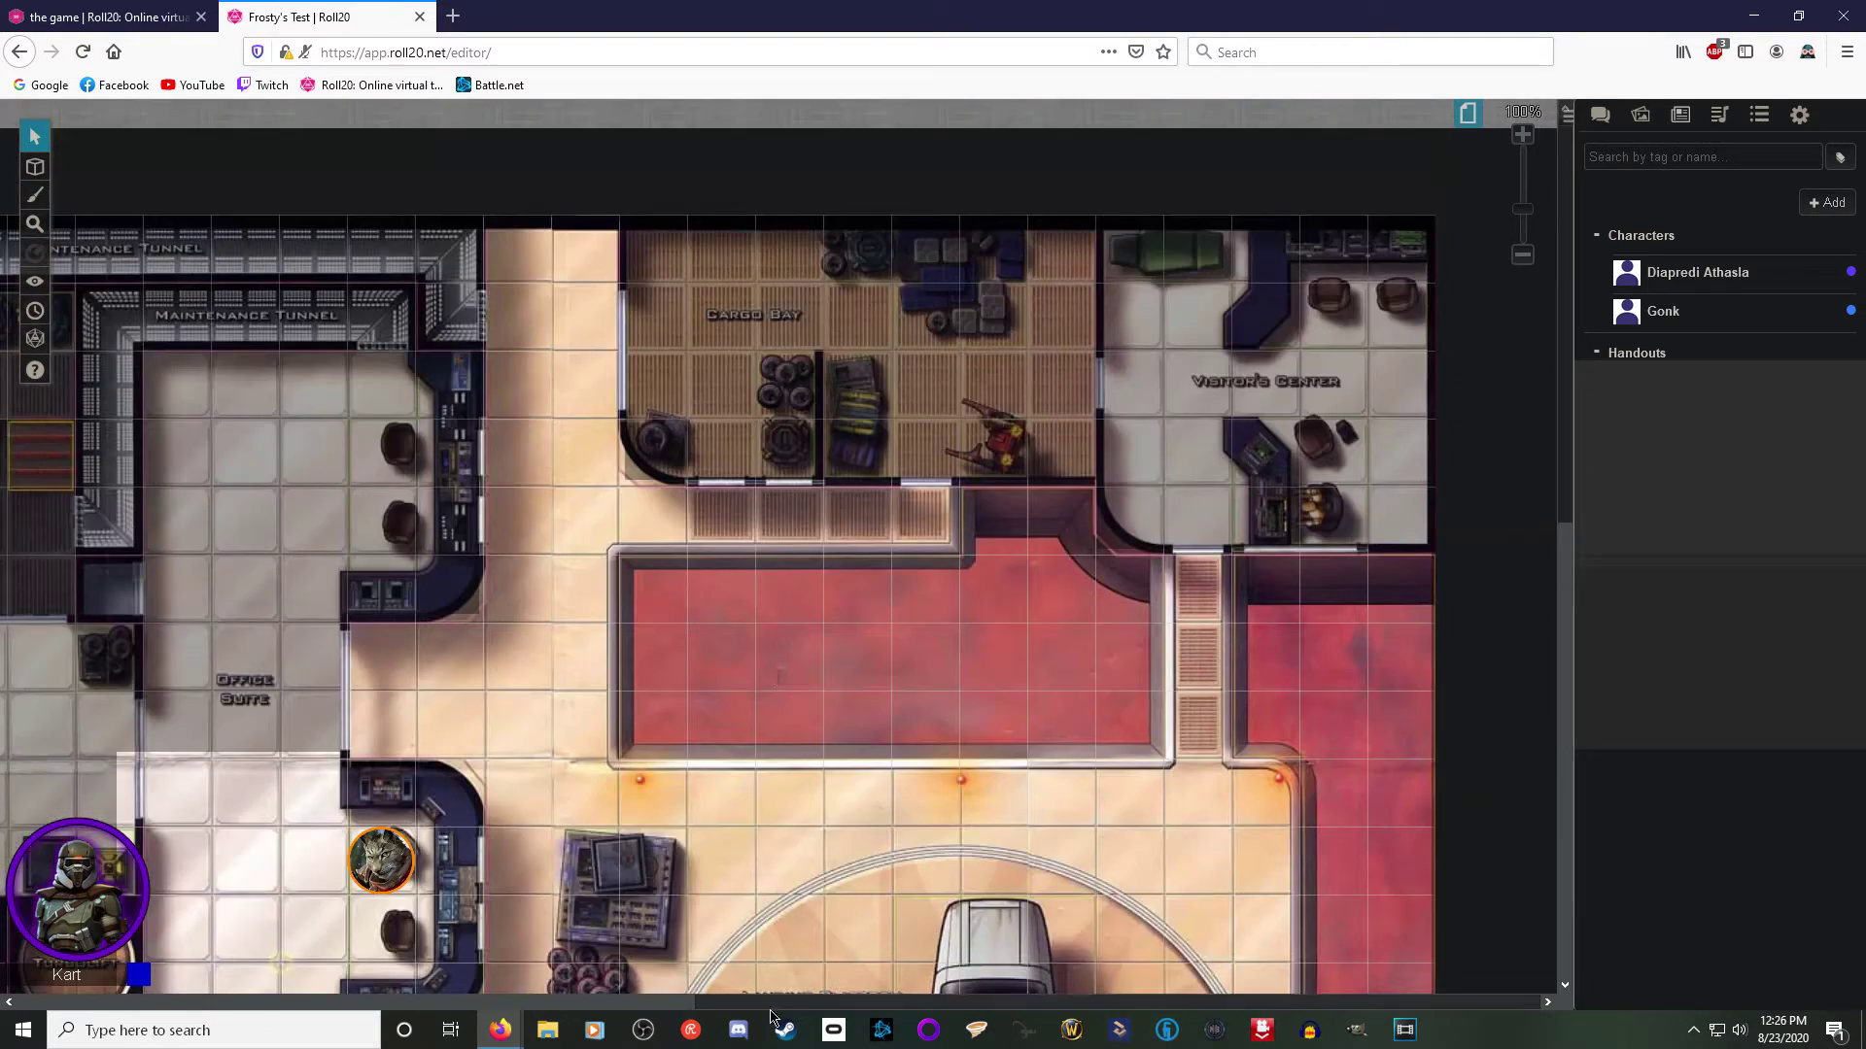
scroll(769, 683, "left", 6)
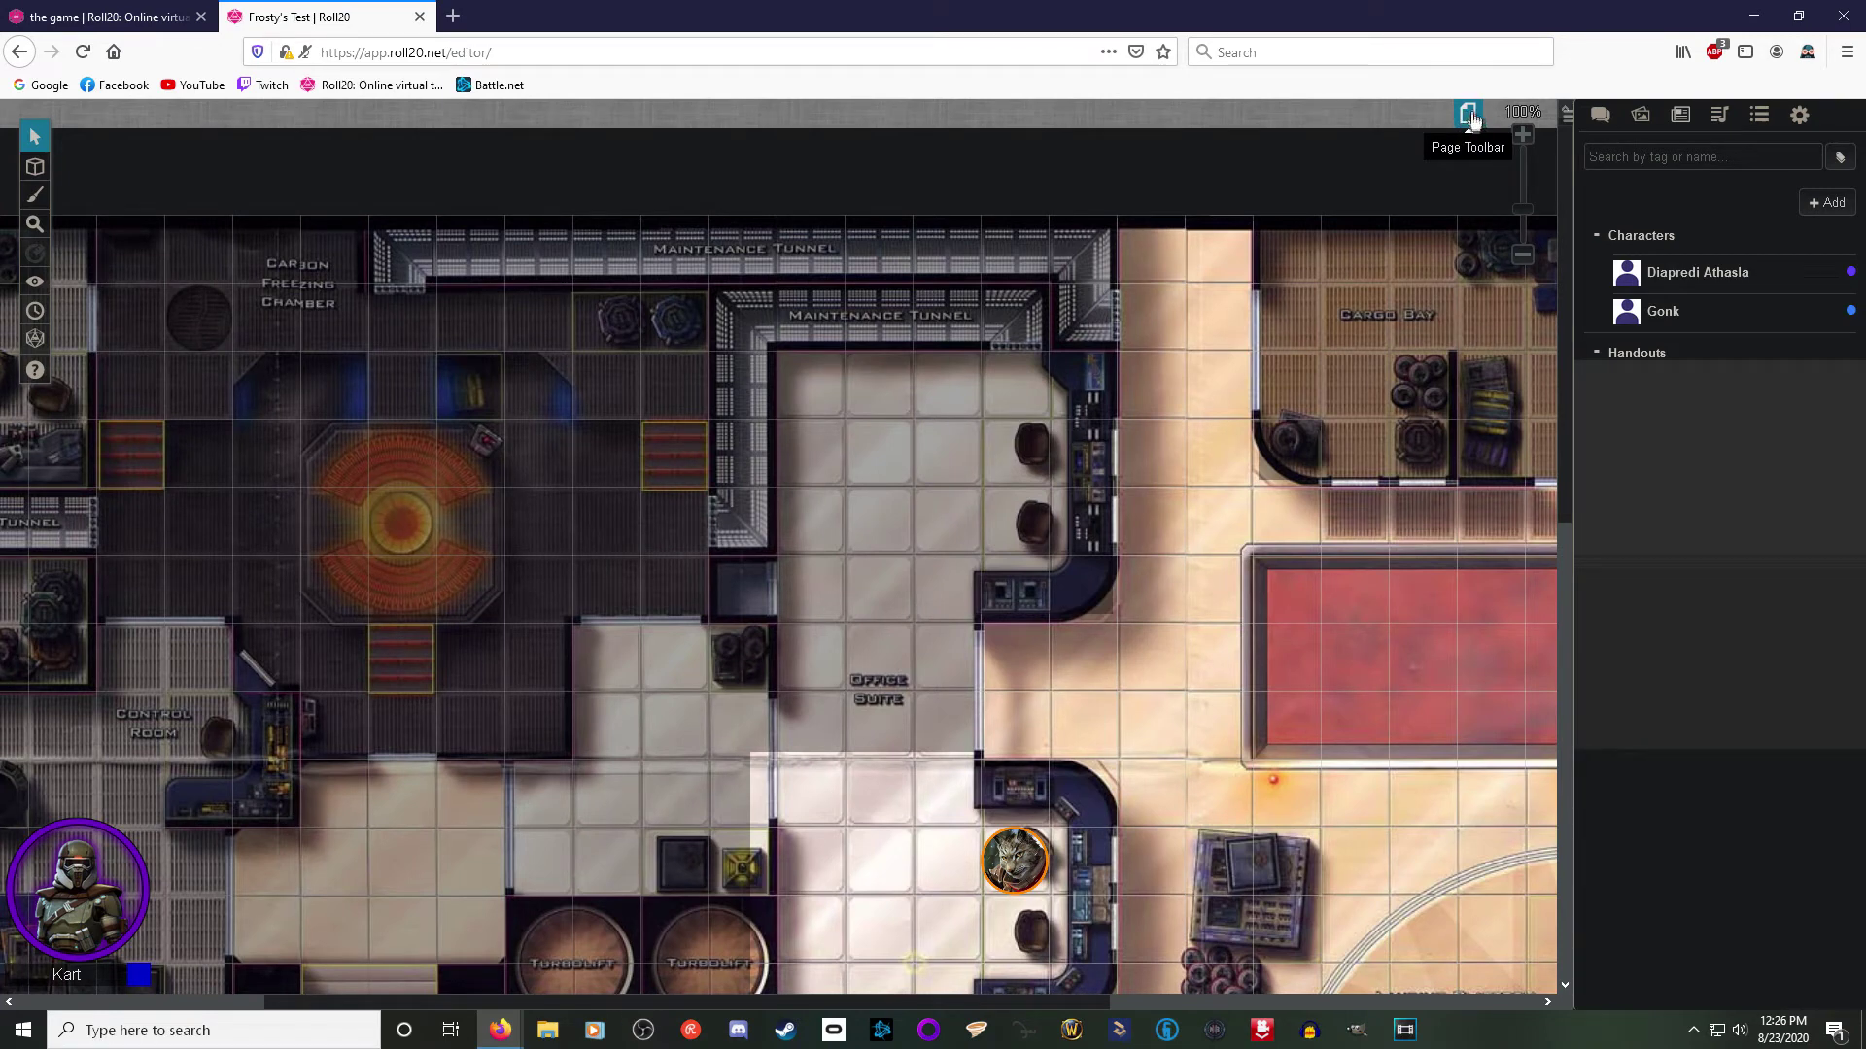
Step: Add four new blank pages to the Frosty's Test game
left_click(1469, 119)
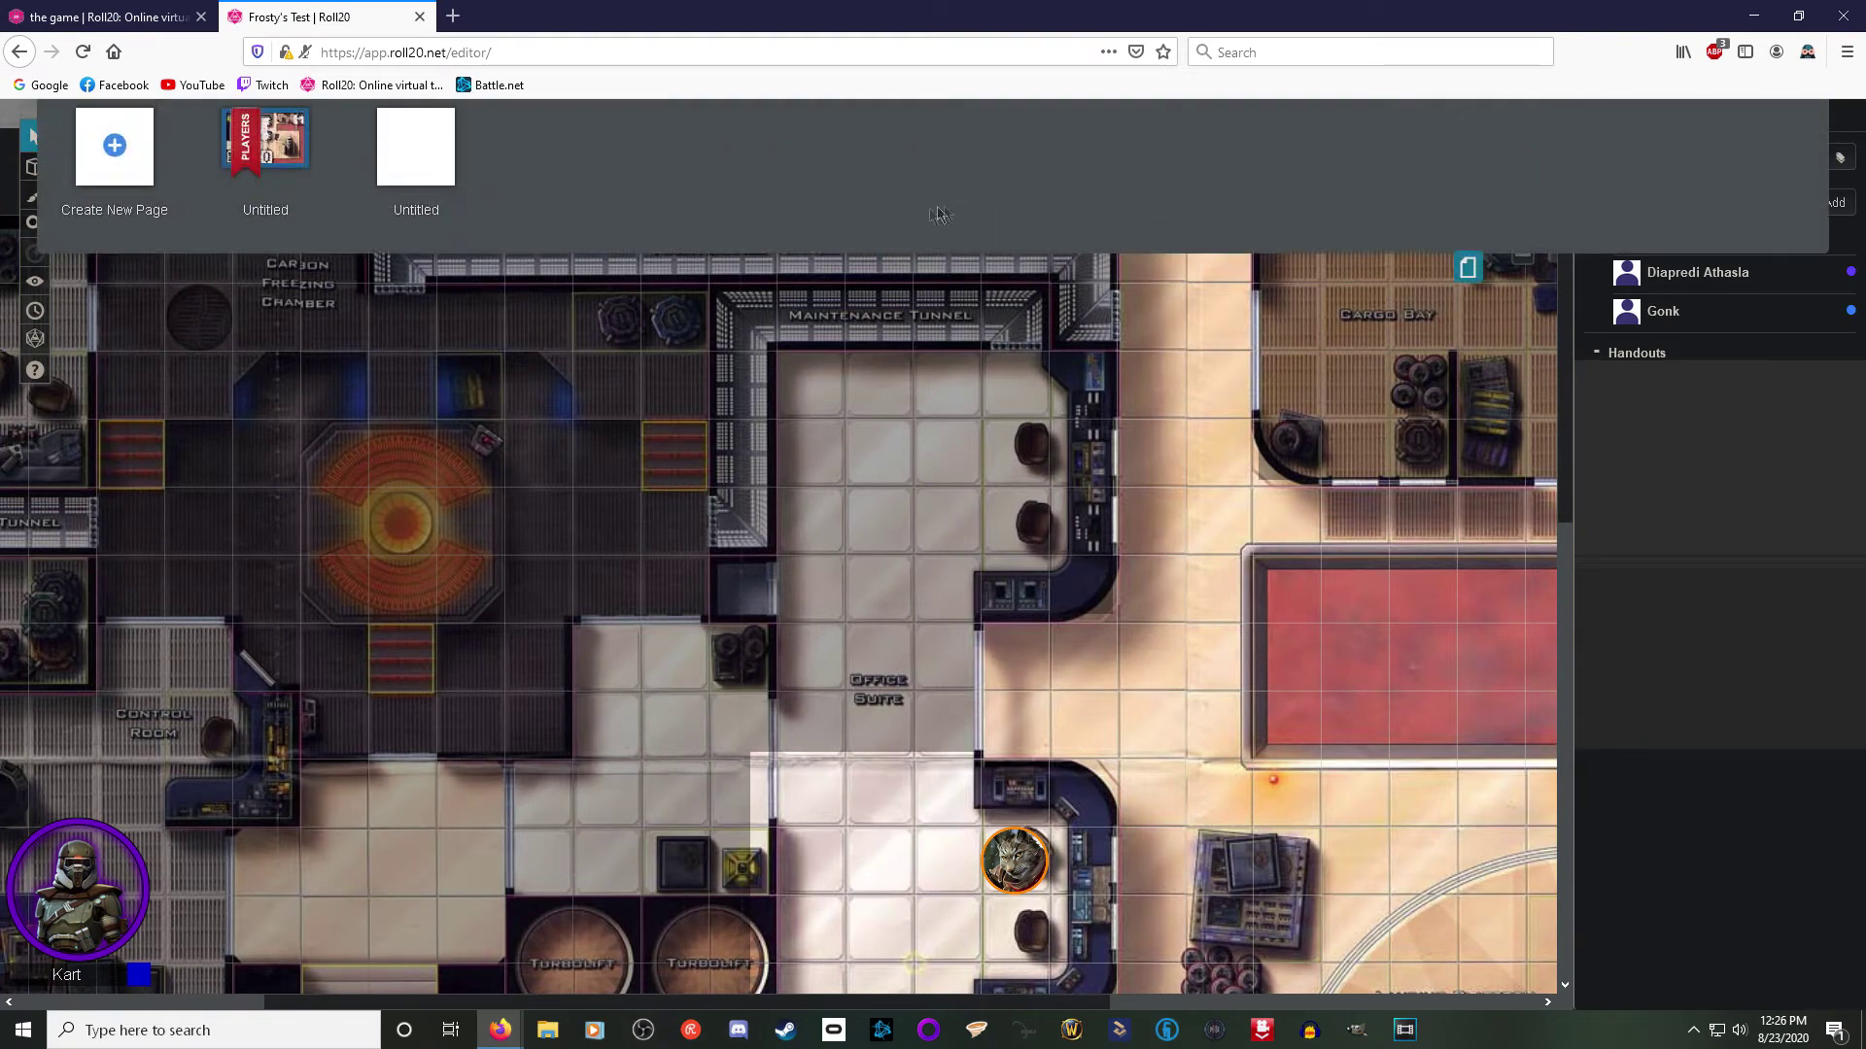
mouse_move(377, 177)
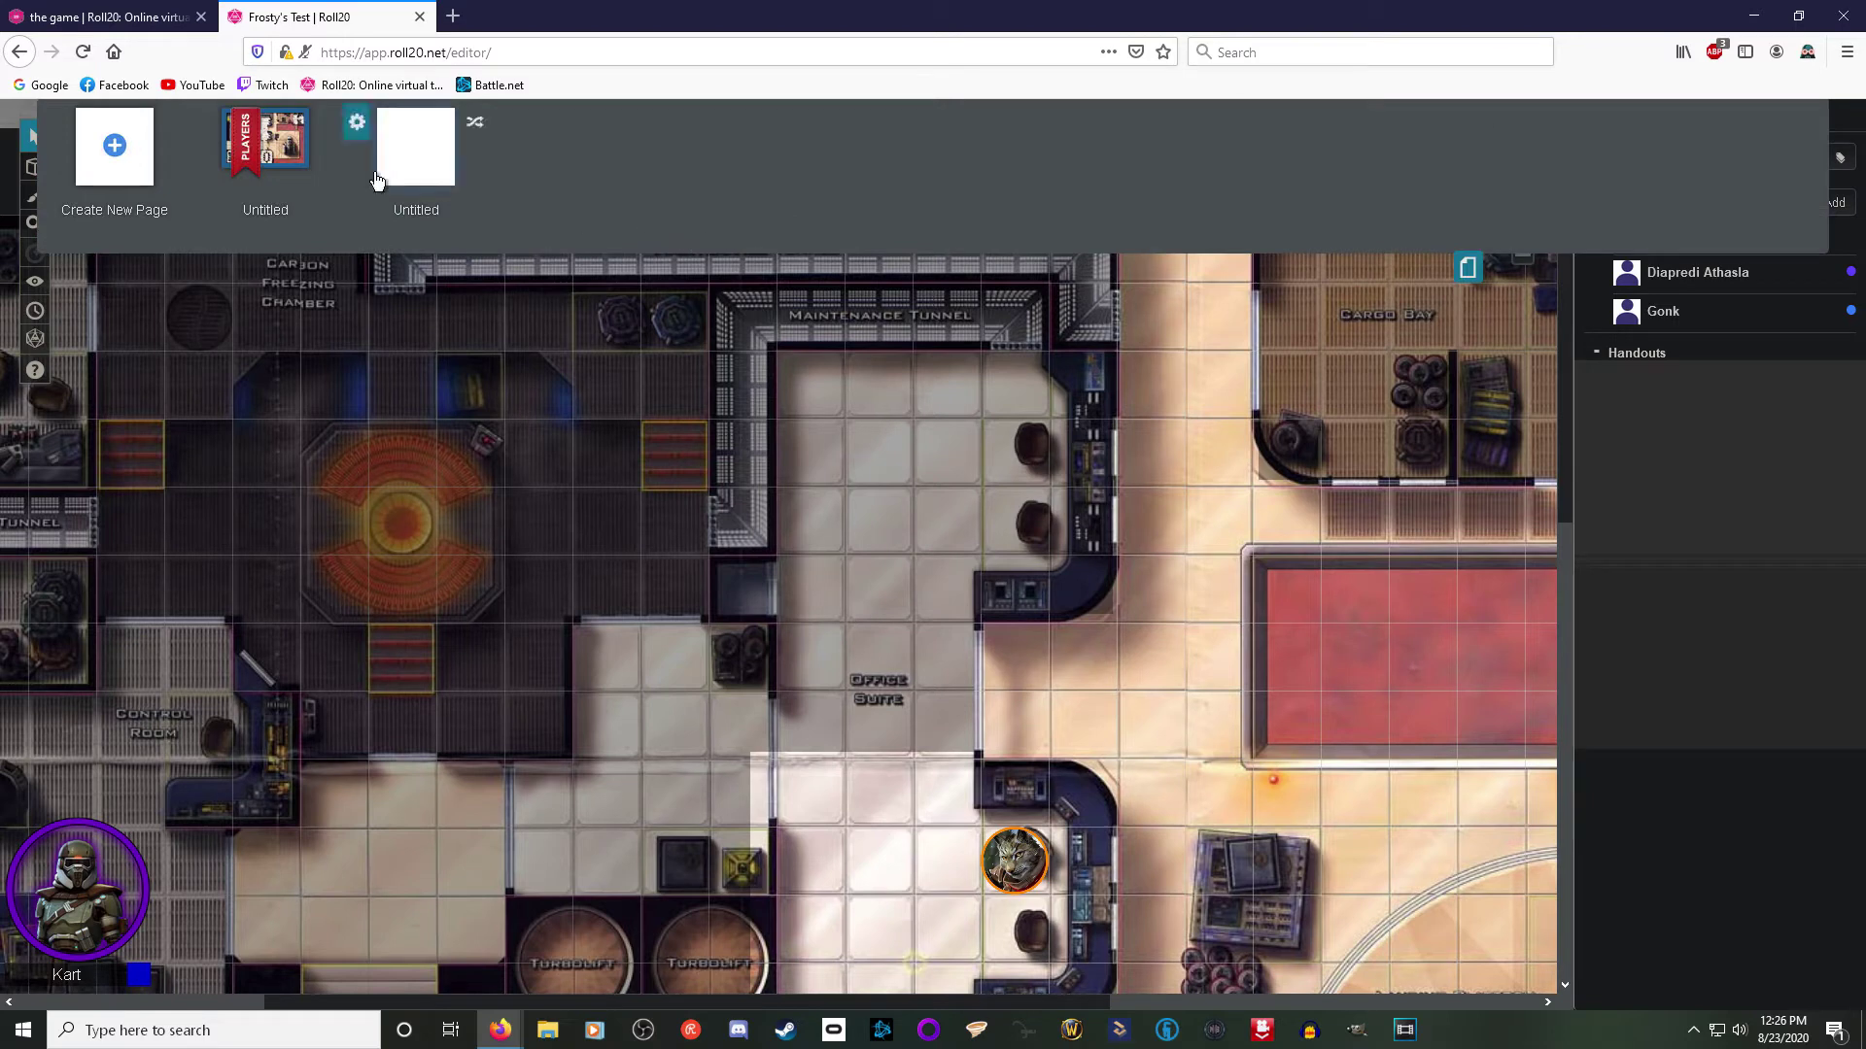
left_click(119, 166)
left_click(122, 171)
left_click(119, 167)
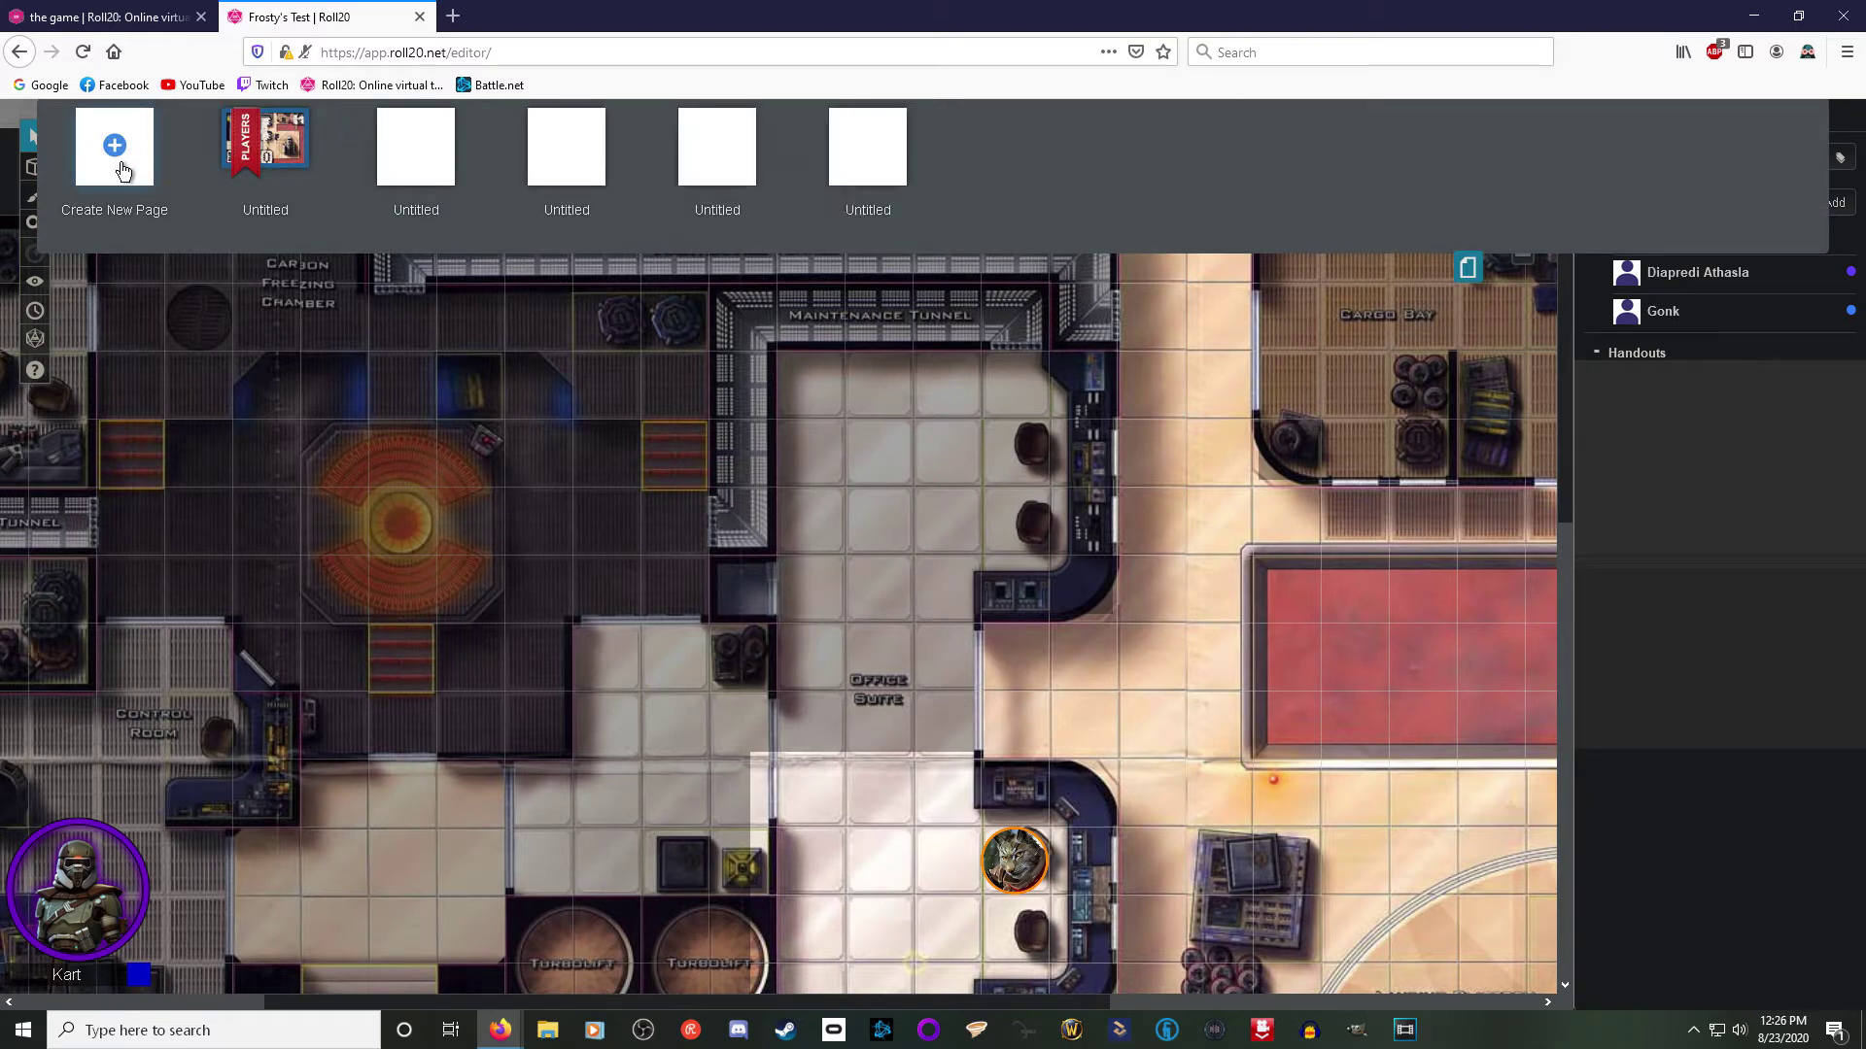
left_click(119, 167)
Step: Open the blank page beside the map page and move the Players bookmark onto it
mouse_move(398, 171)
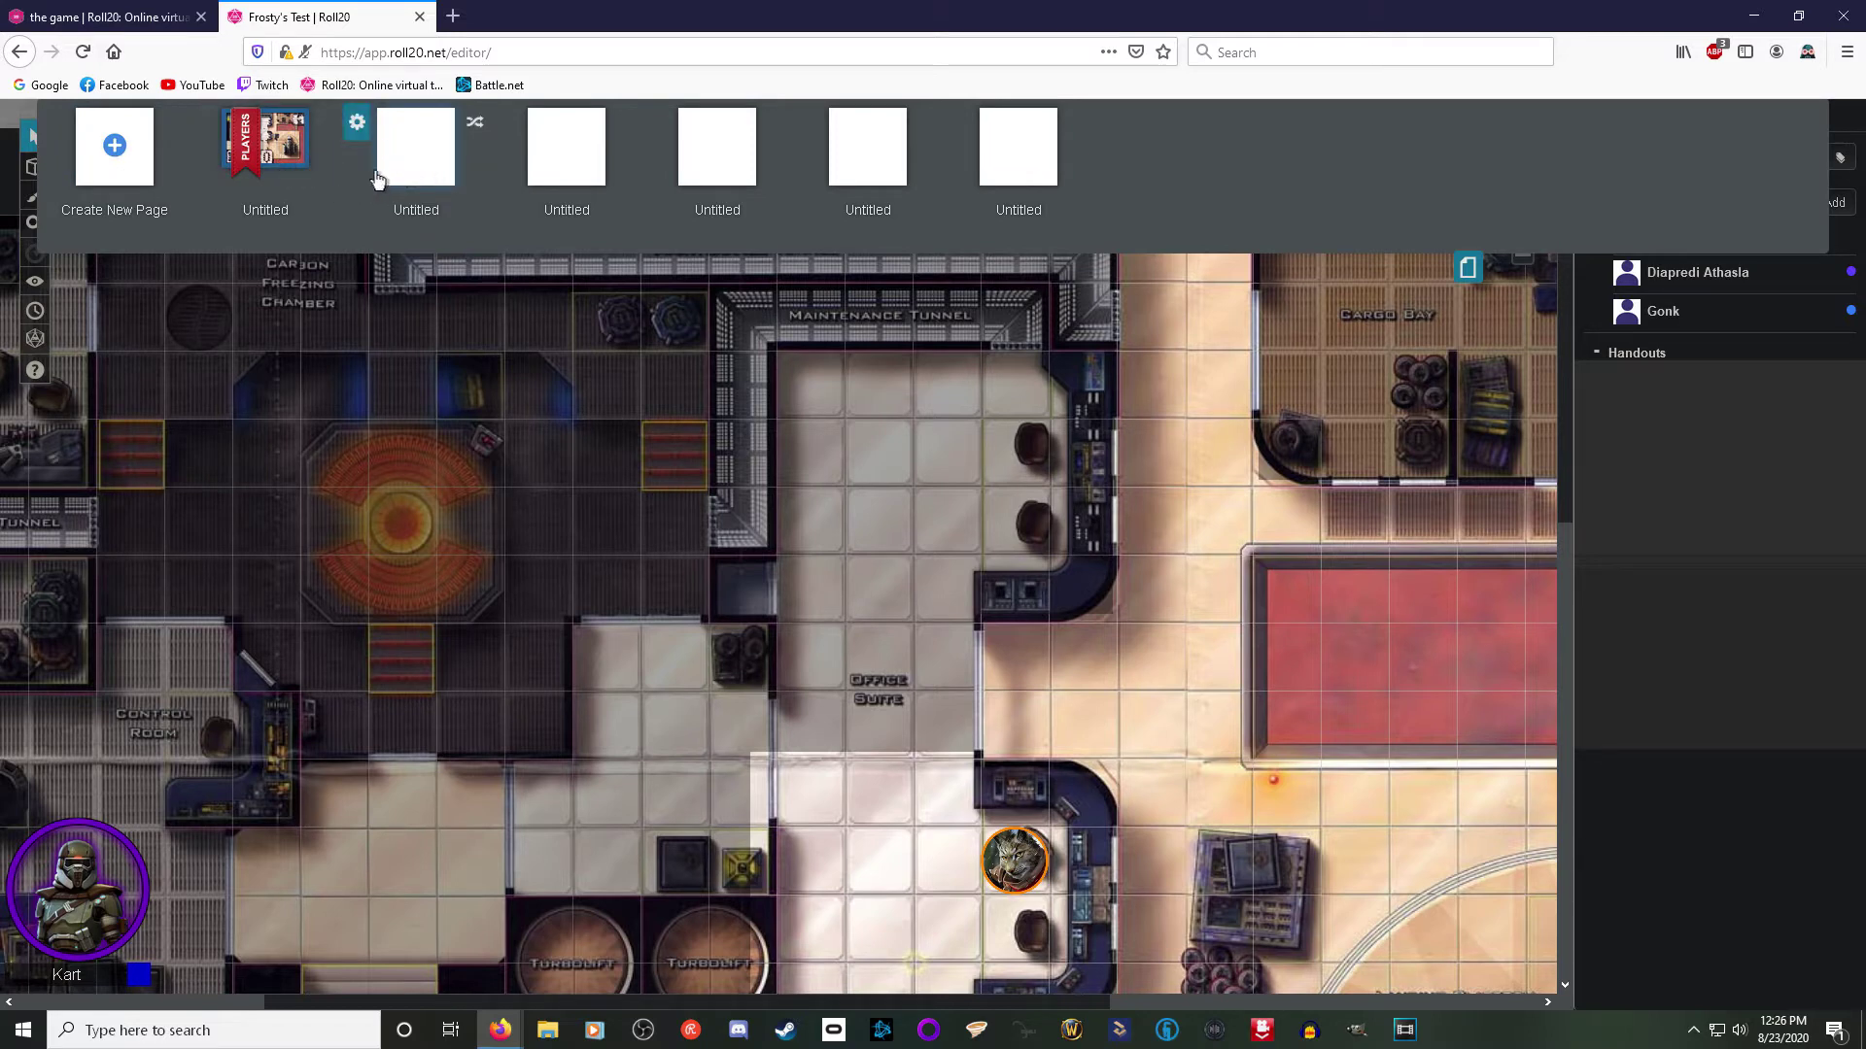
mouse_move(238, 155)
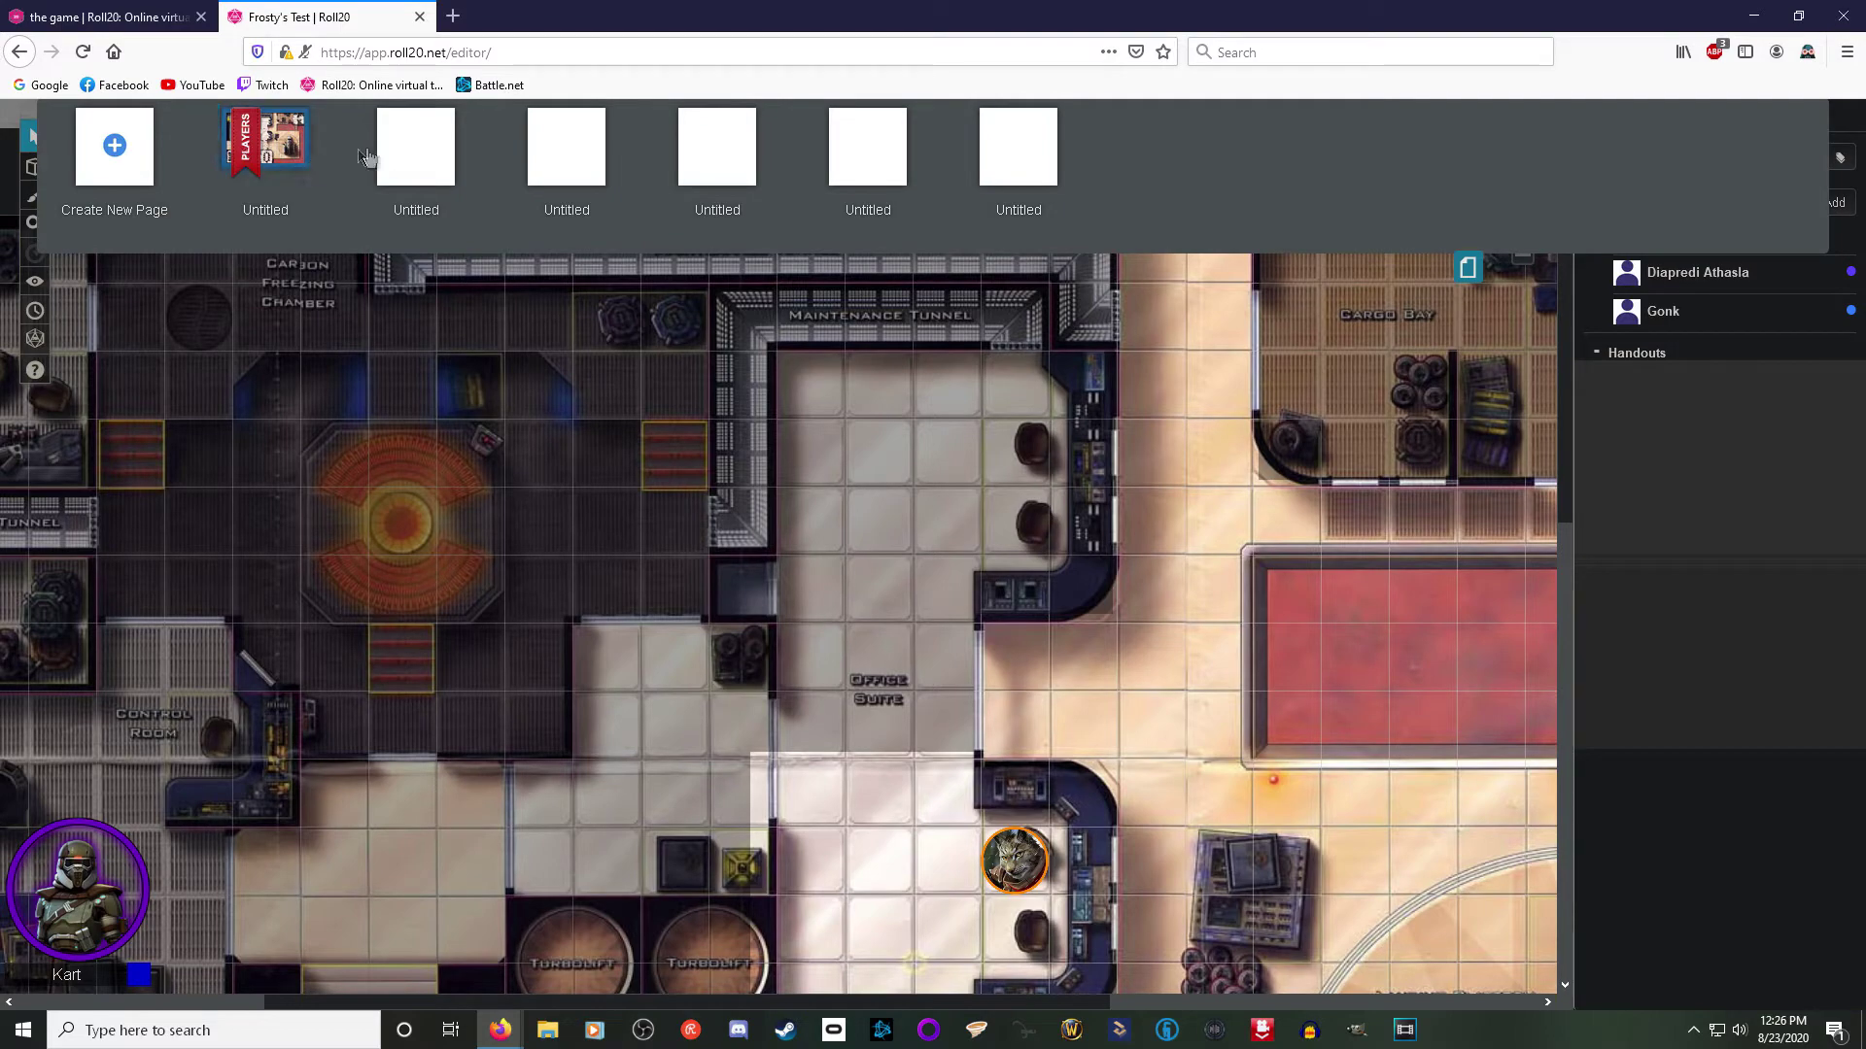
left_click(423, 162)
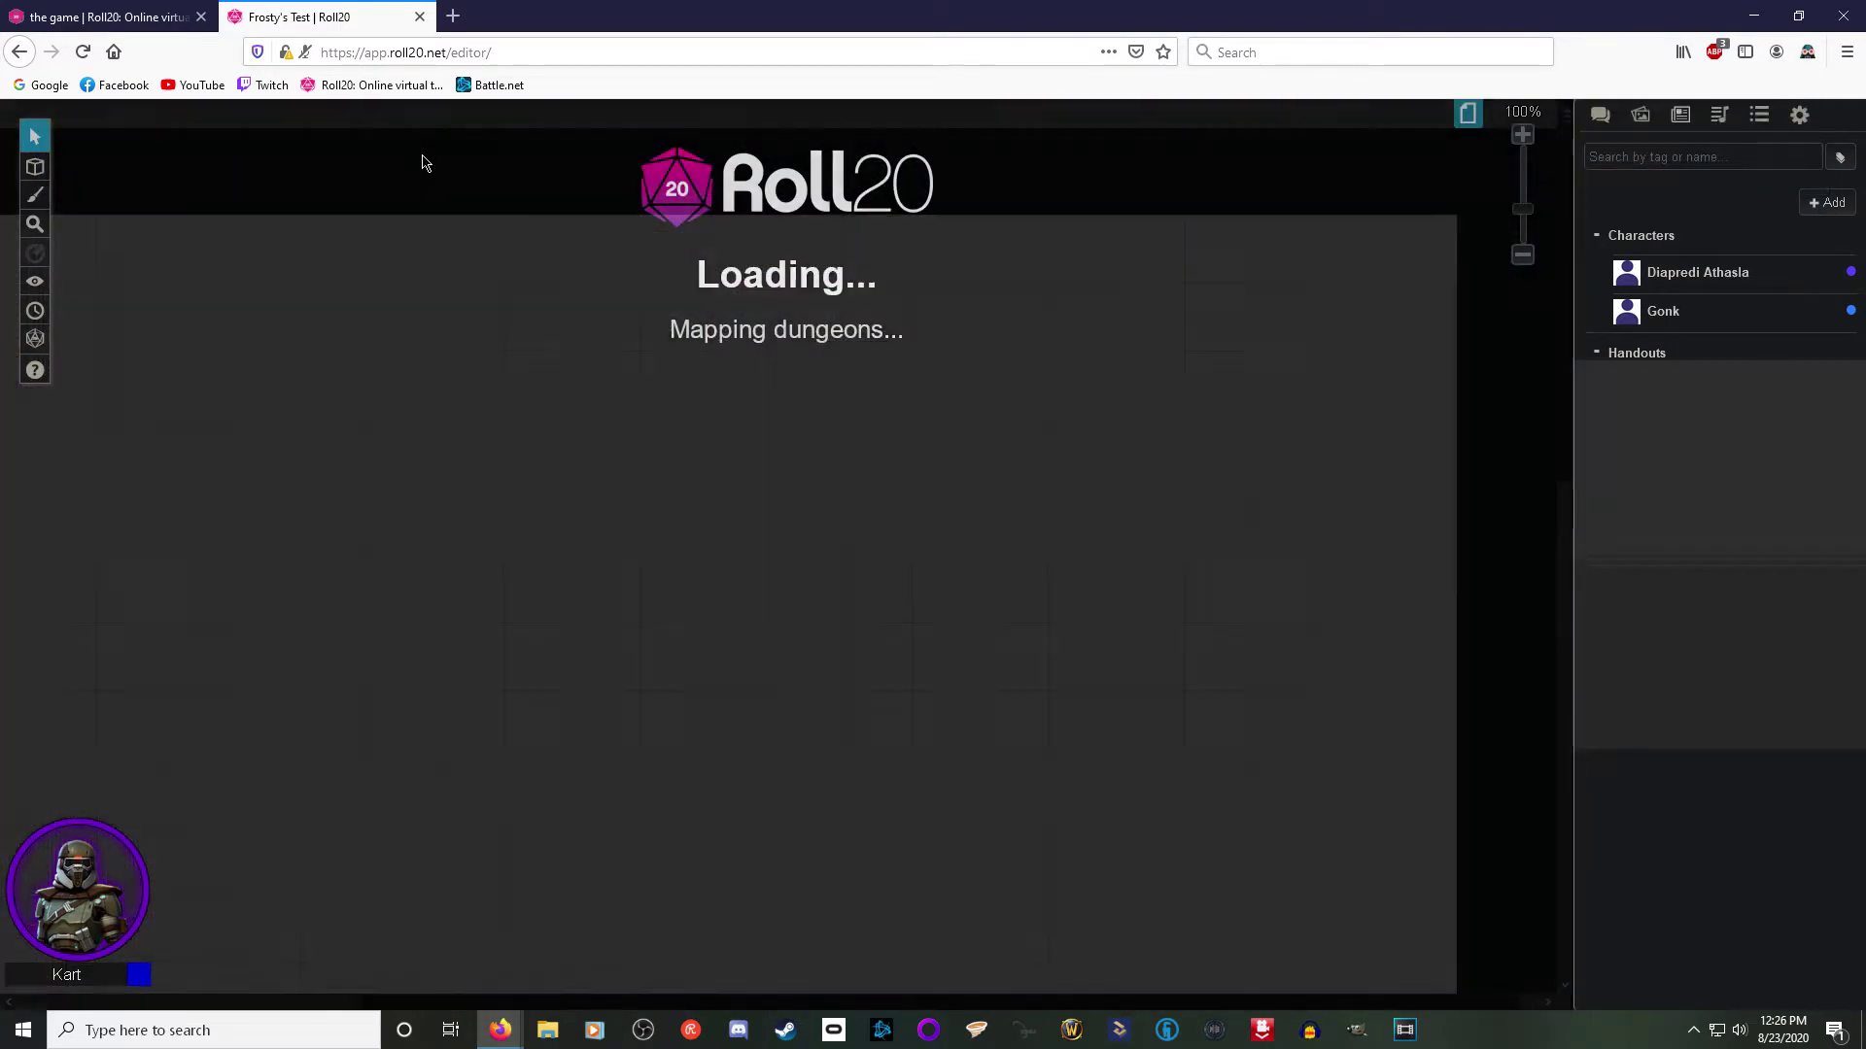
left_click(1466, 117)
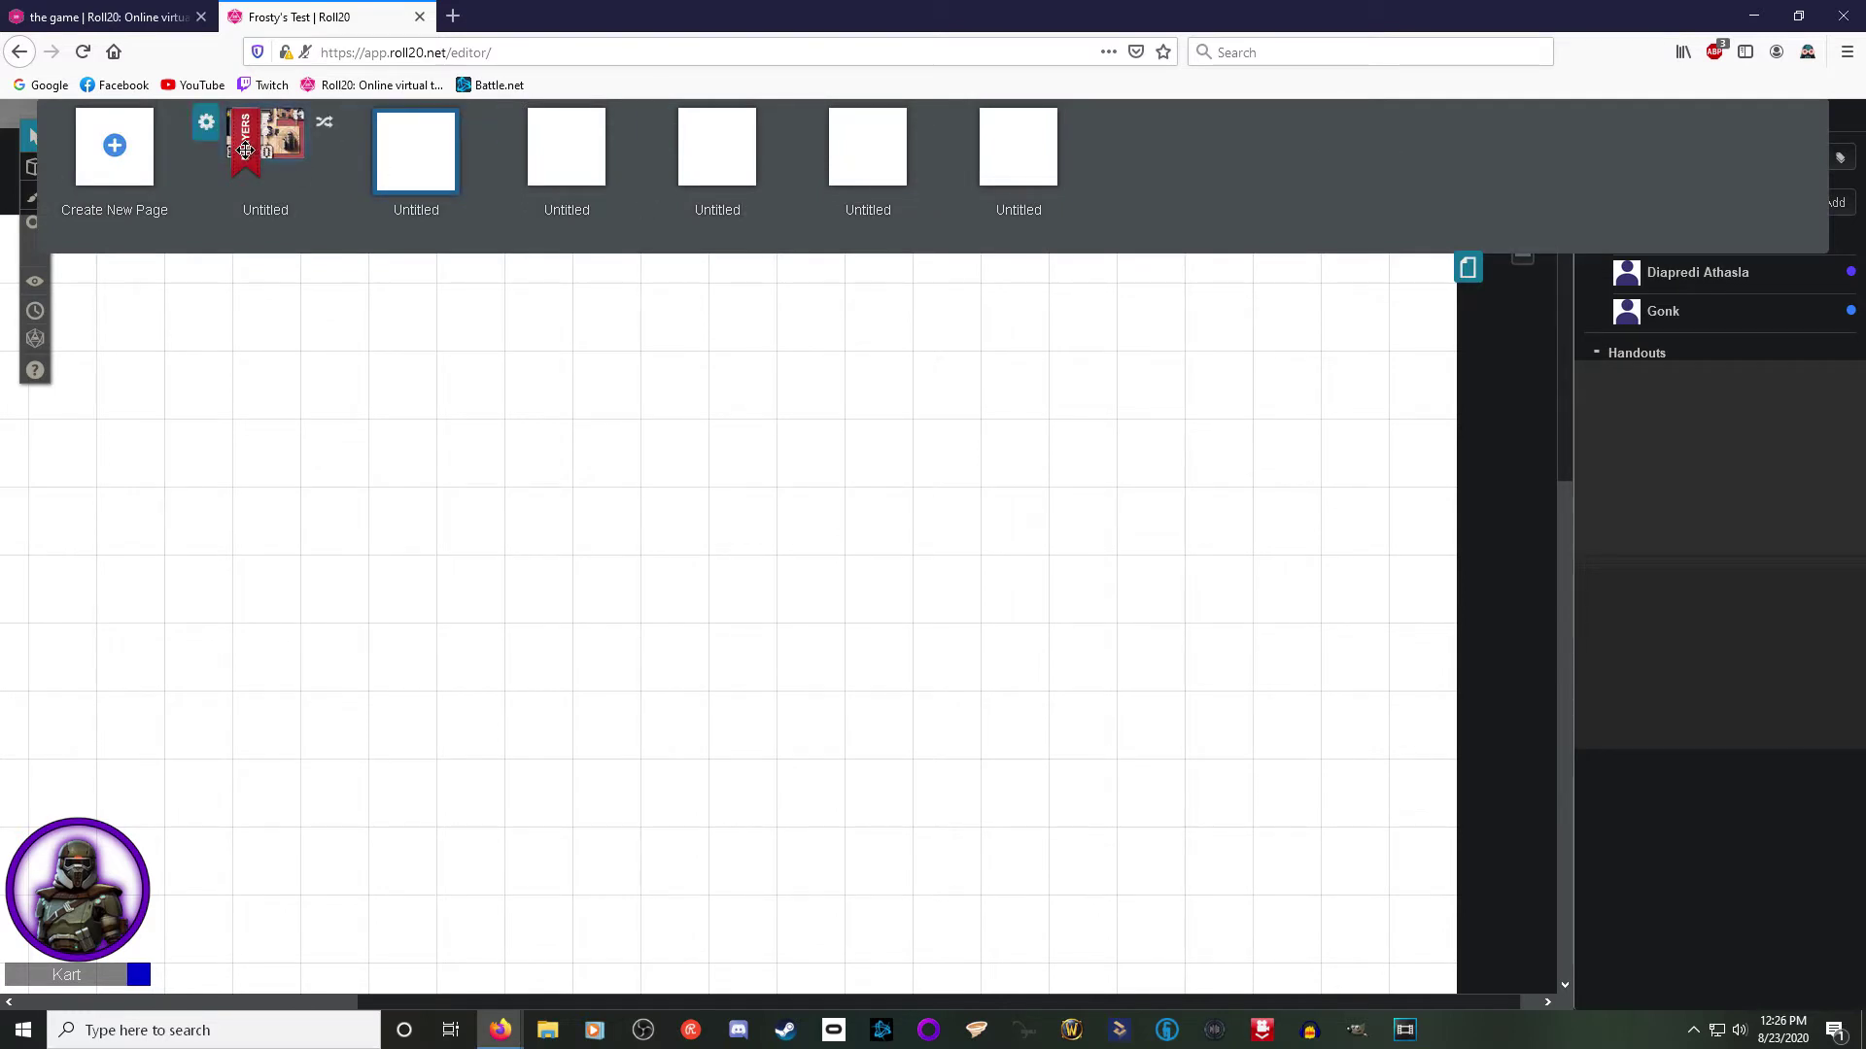
left_click_drag(246, 144, 1011, 145)
left_click_drag(836, 156, 414, 194)
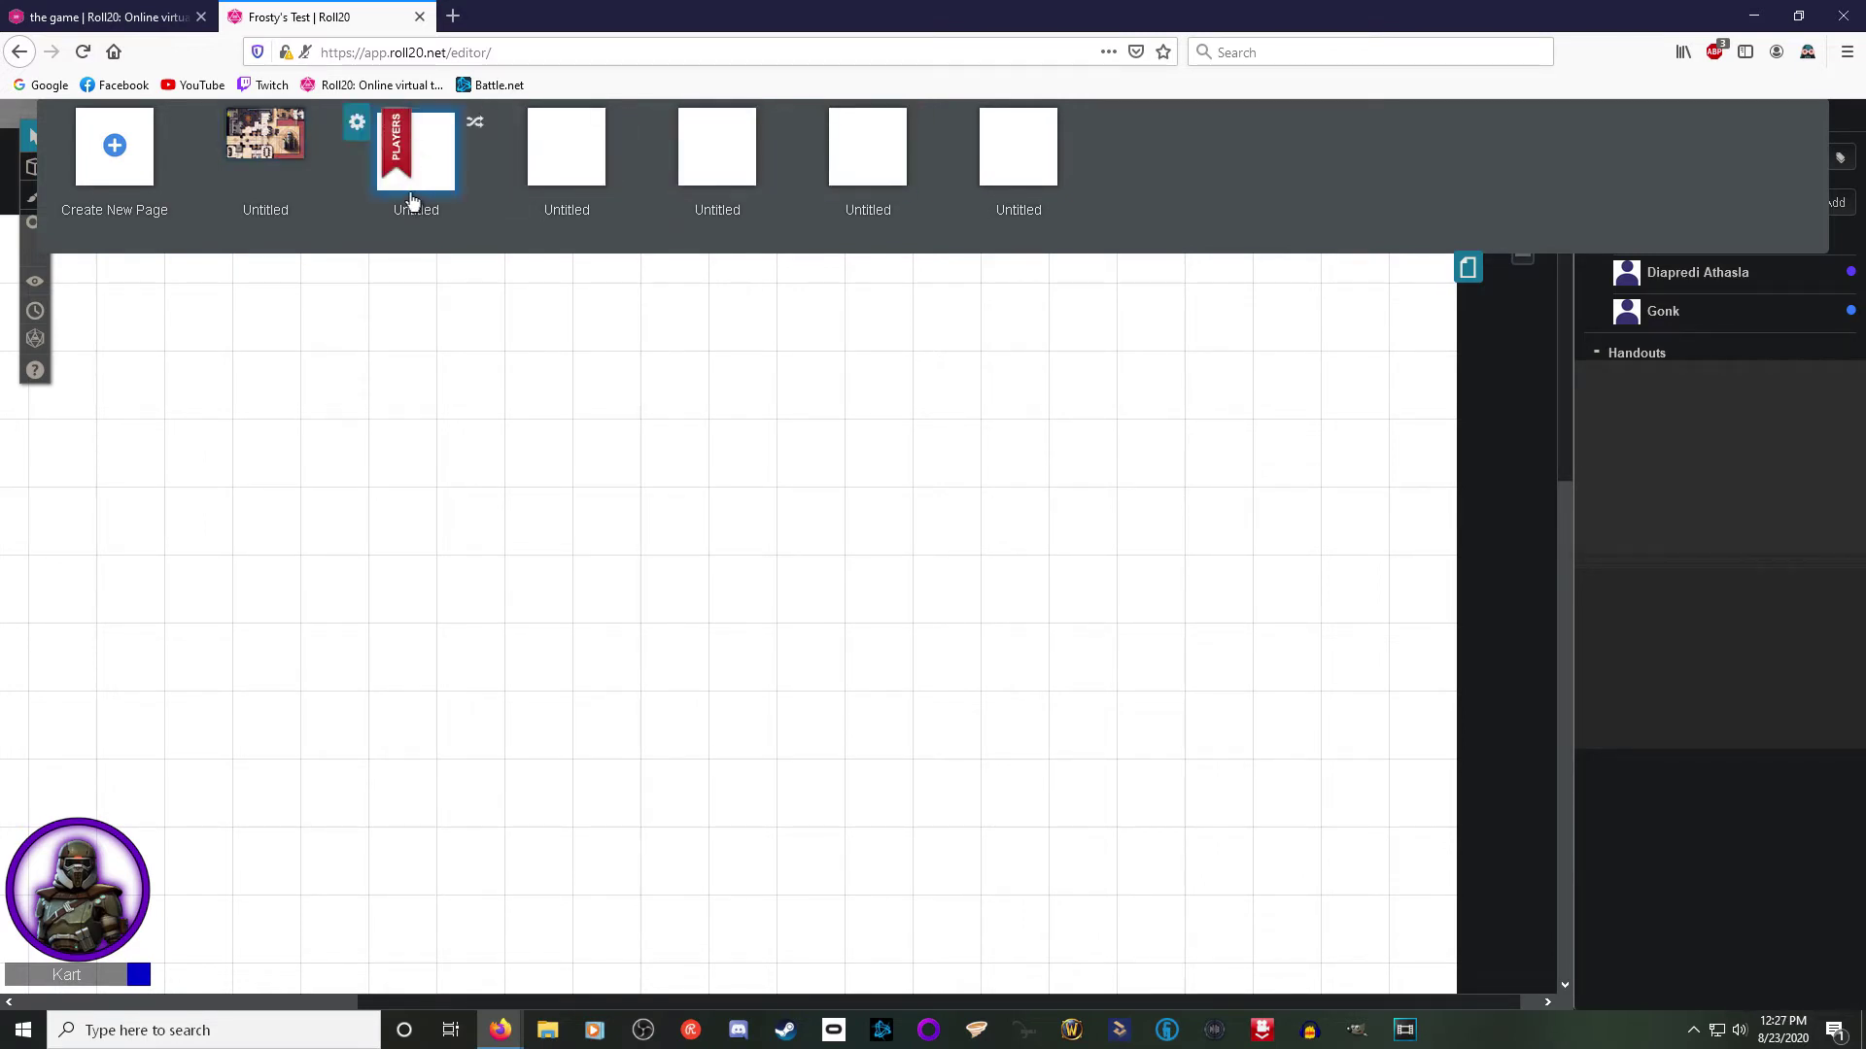
Step: Review the page size, grid and page scale unit choices in the map page's settings
mouse_move(255, 165)
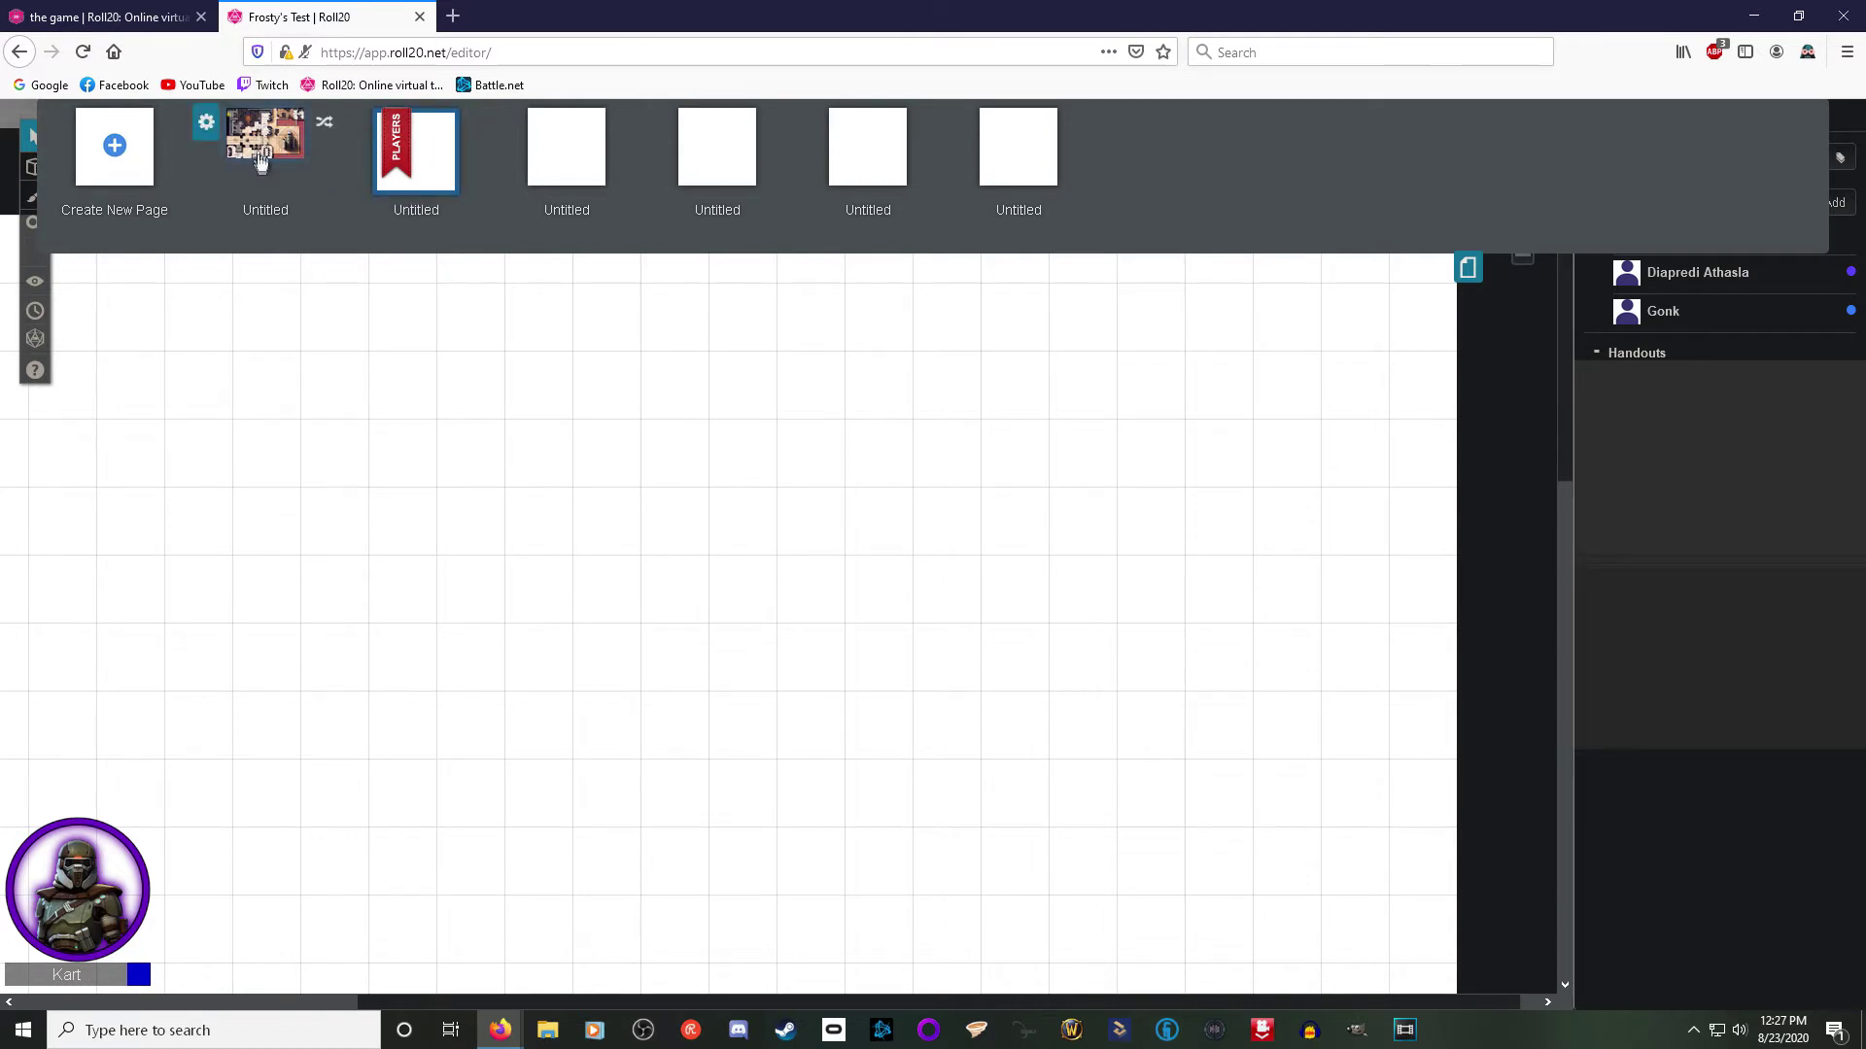
left_click(205, 126)
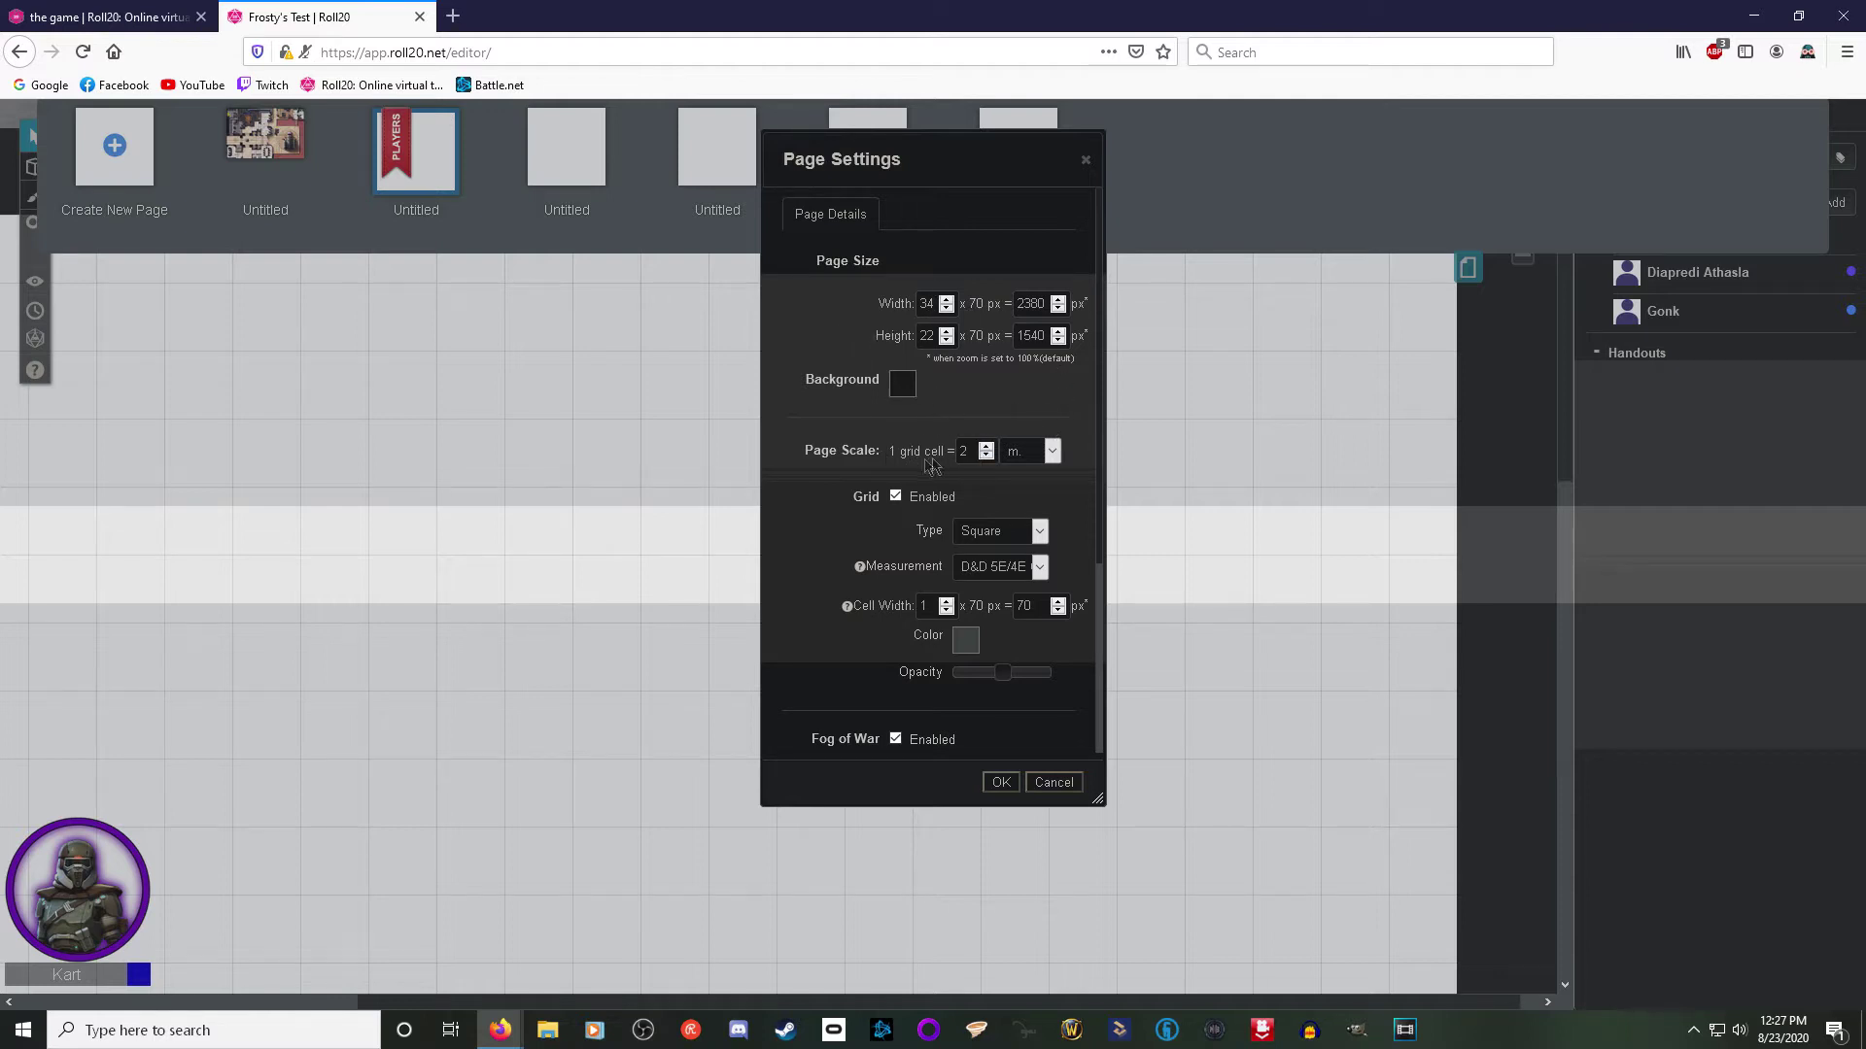
left_click(1052, 452)
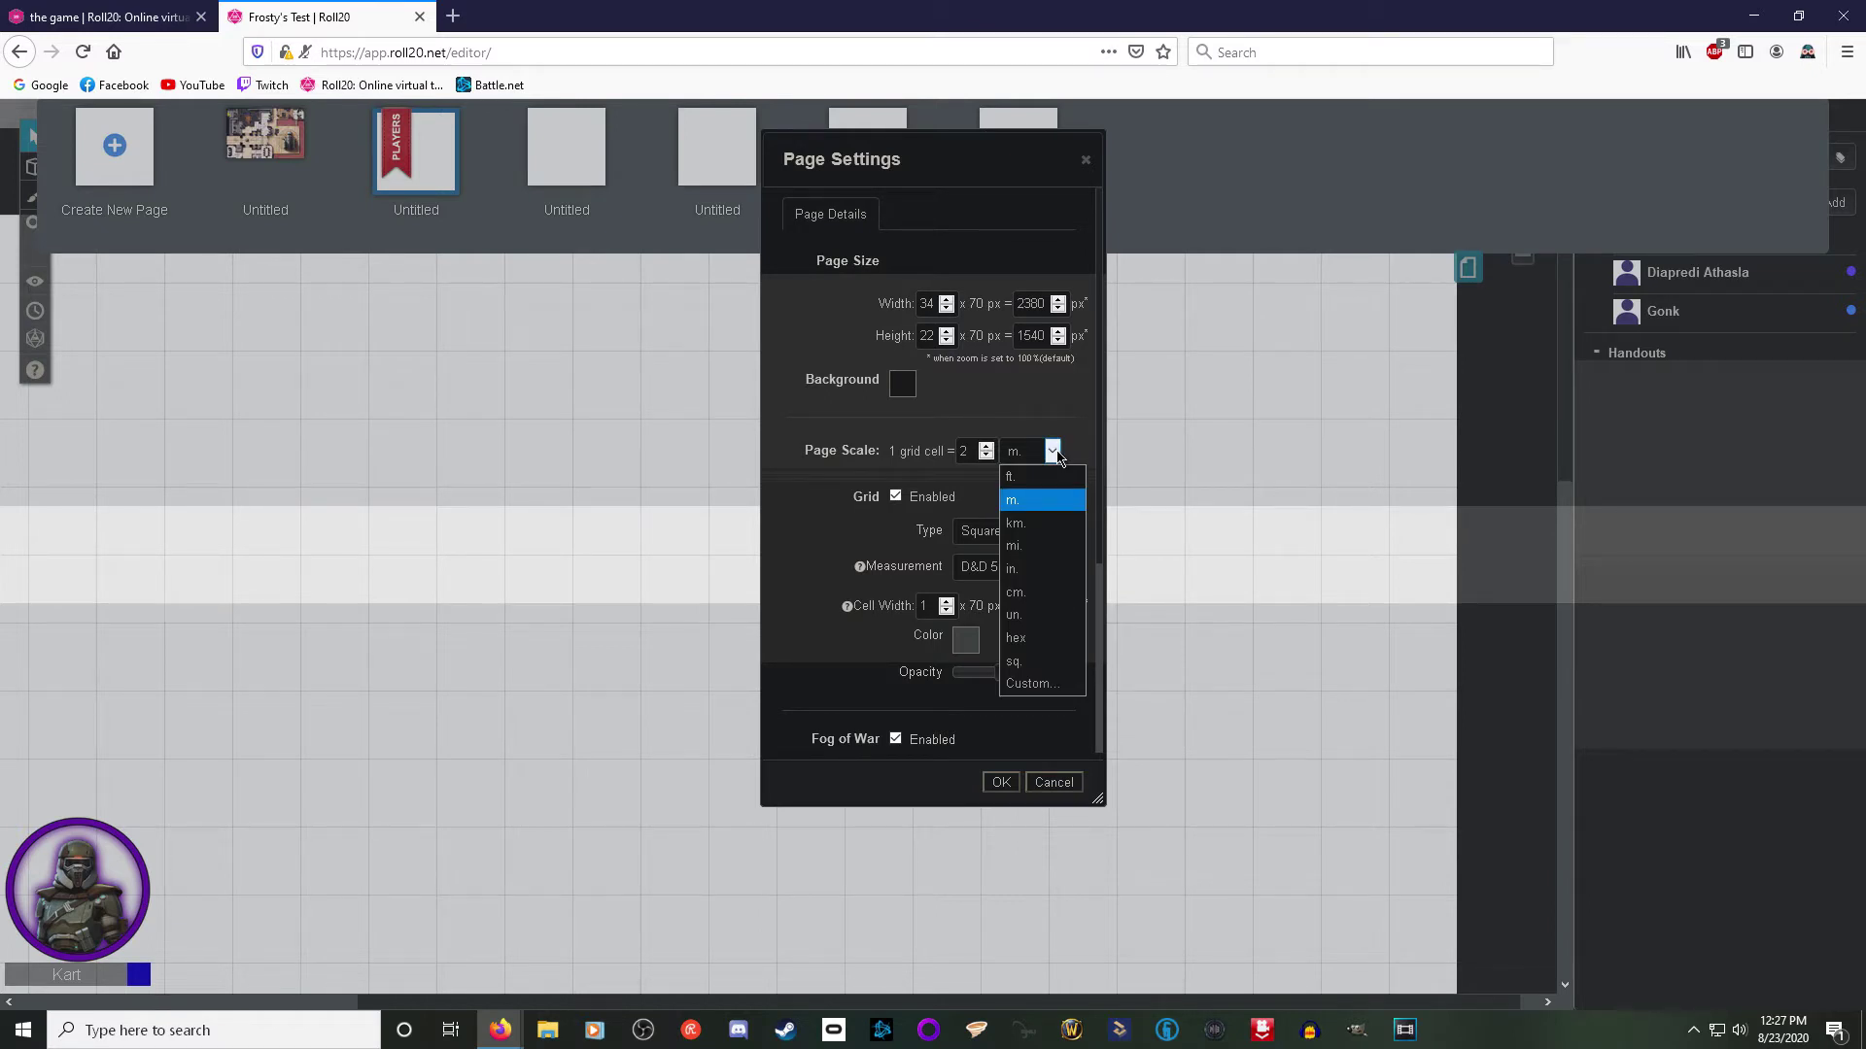
left_click(1055, 453)
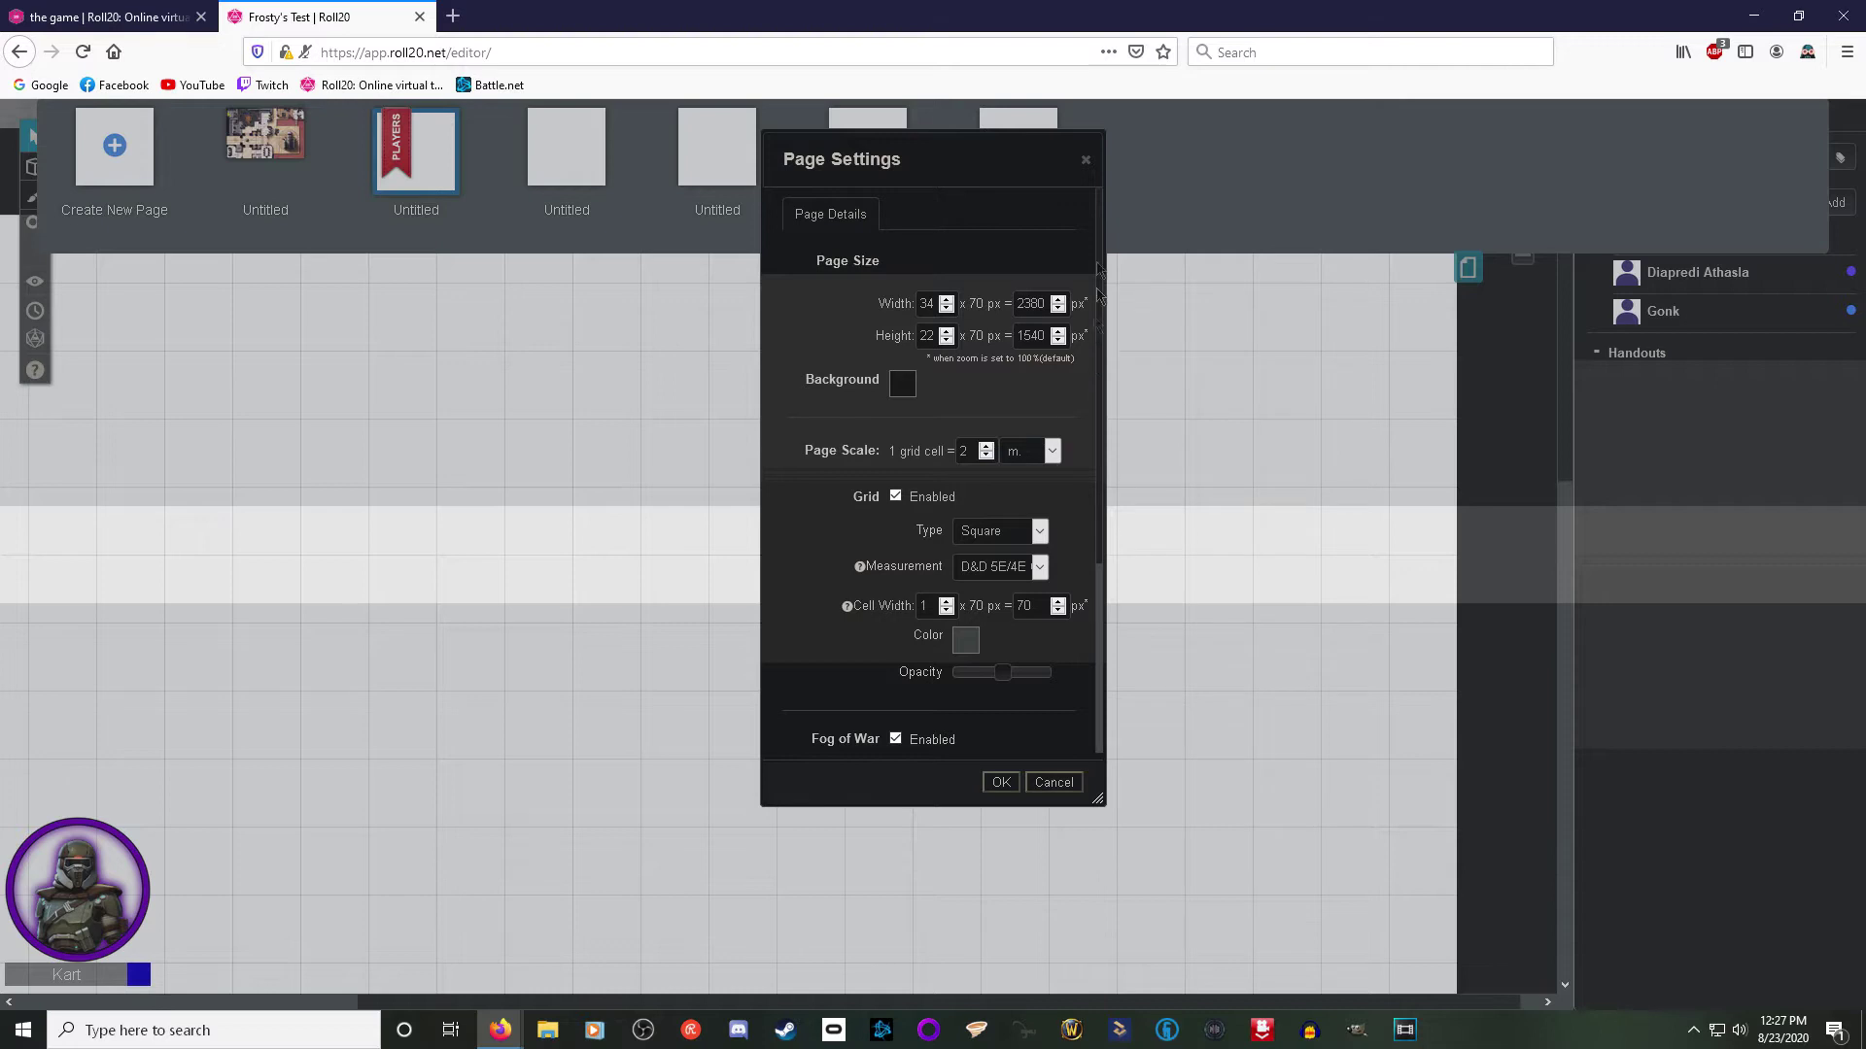
left_click(1086, 160)
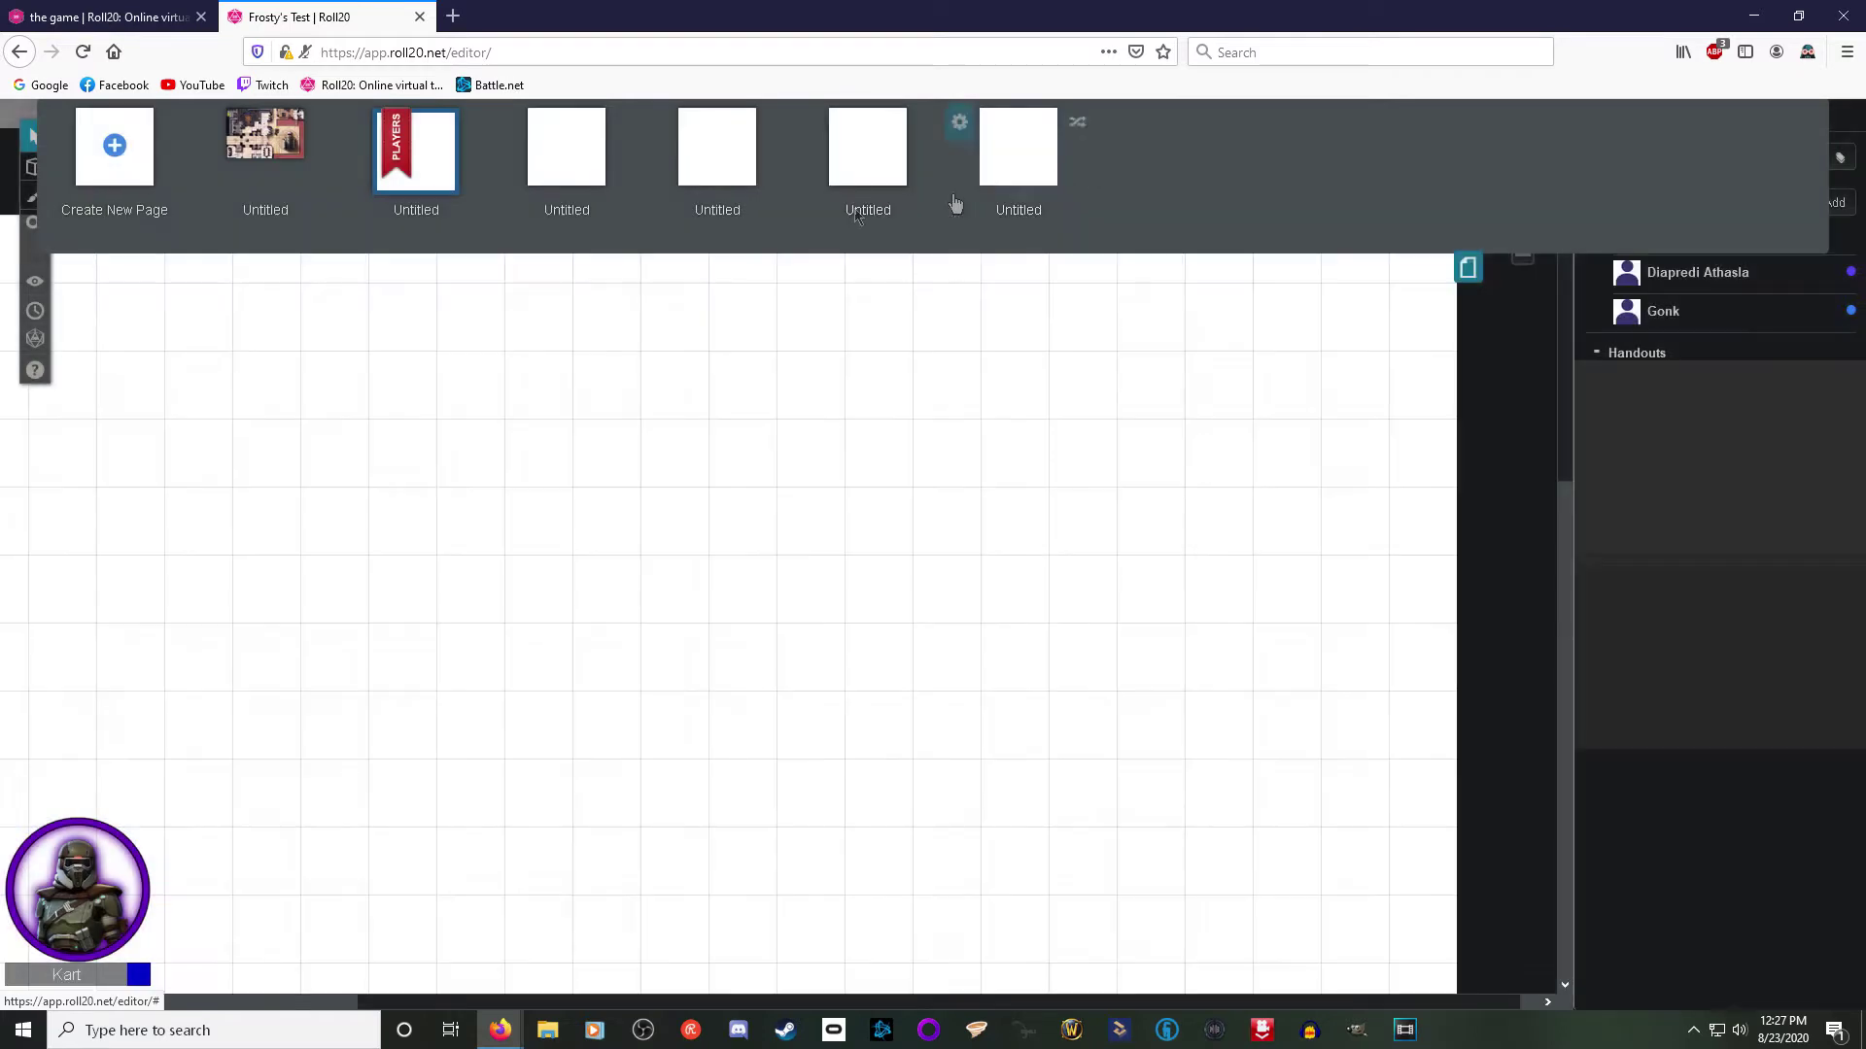
Step: Open the map page and look over the area around the office suite and landing platform
mouse_move(43, 287)
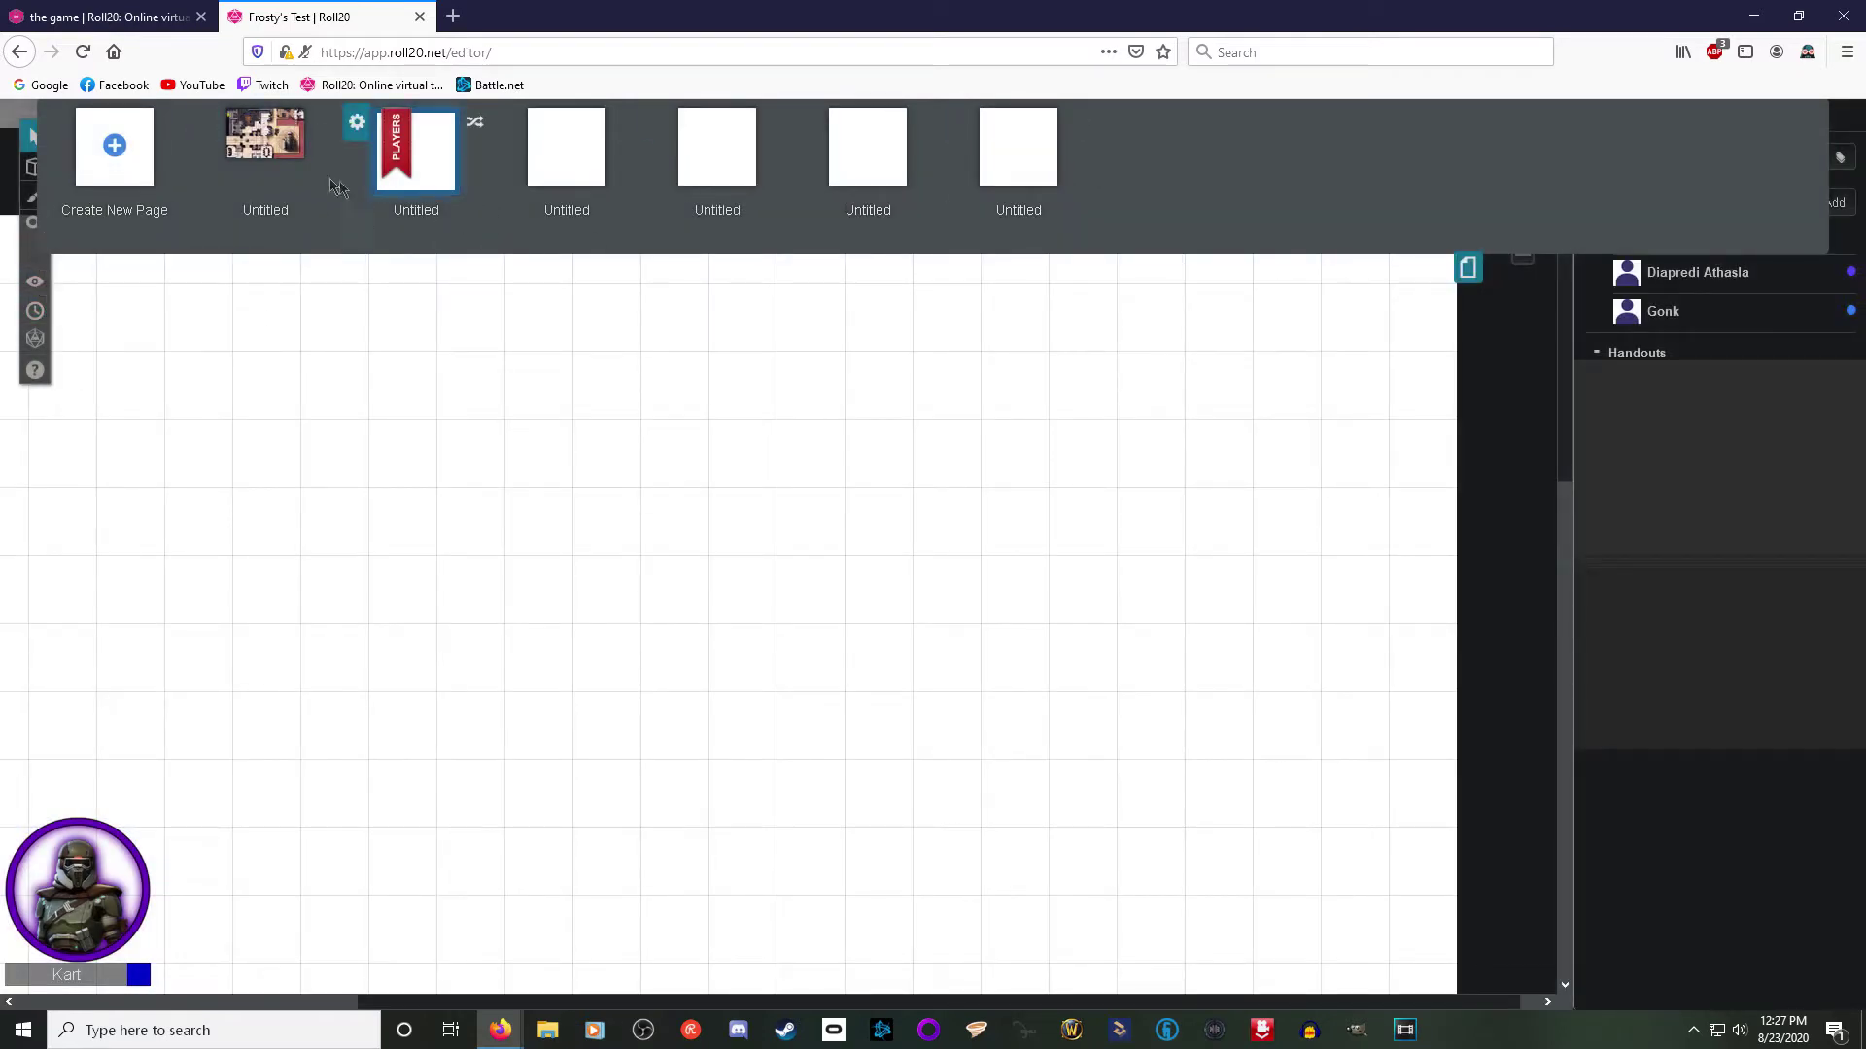
left_click(263, 144)
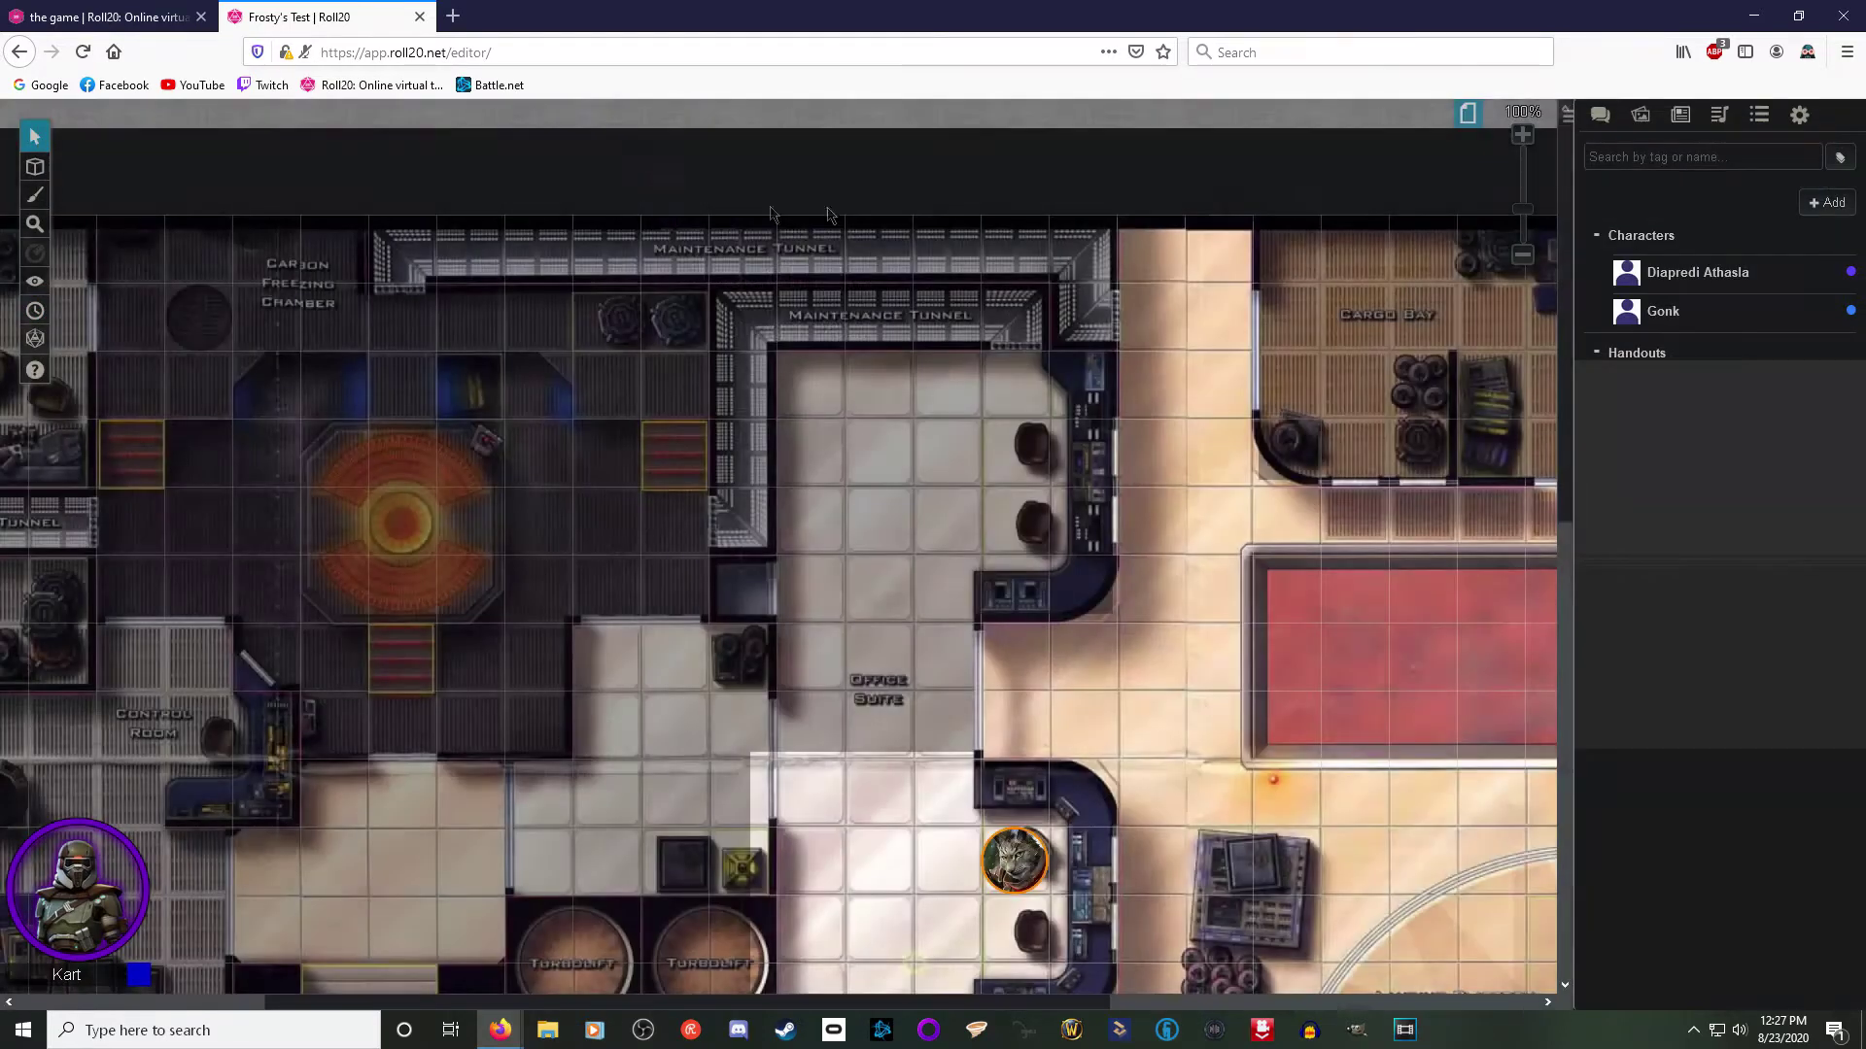
left_click(1445, 146)
mouse_move(269, 158)
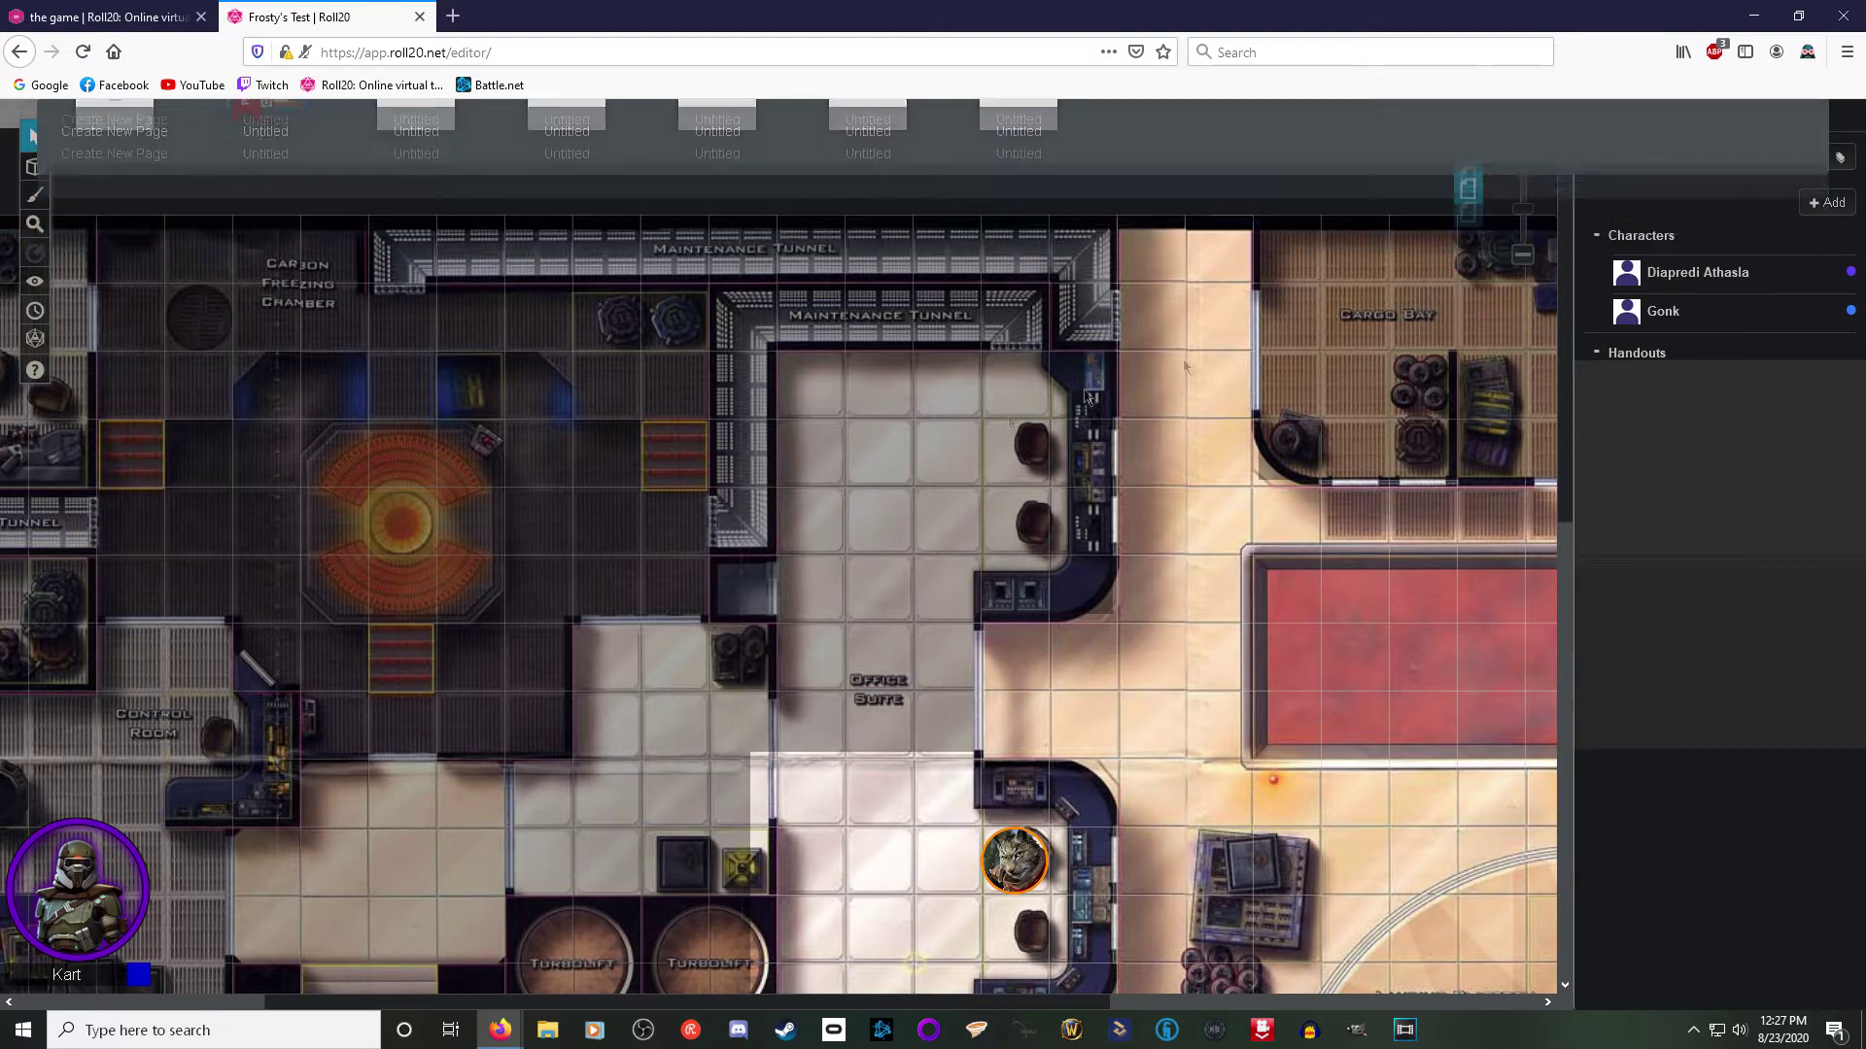
scroll(760, 495, "down", 2)
scroll(760, 493, "down", 1)
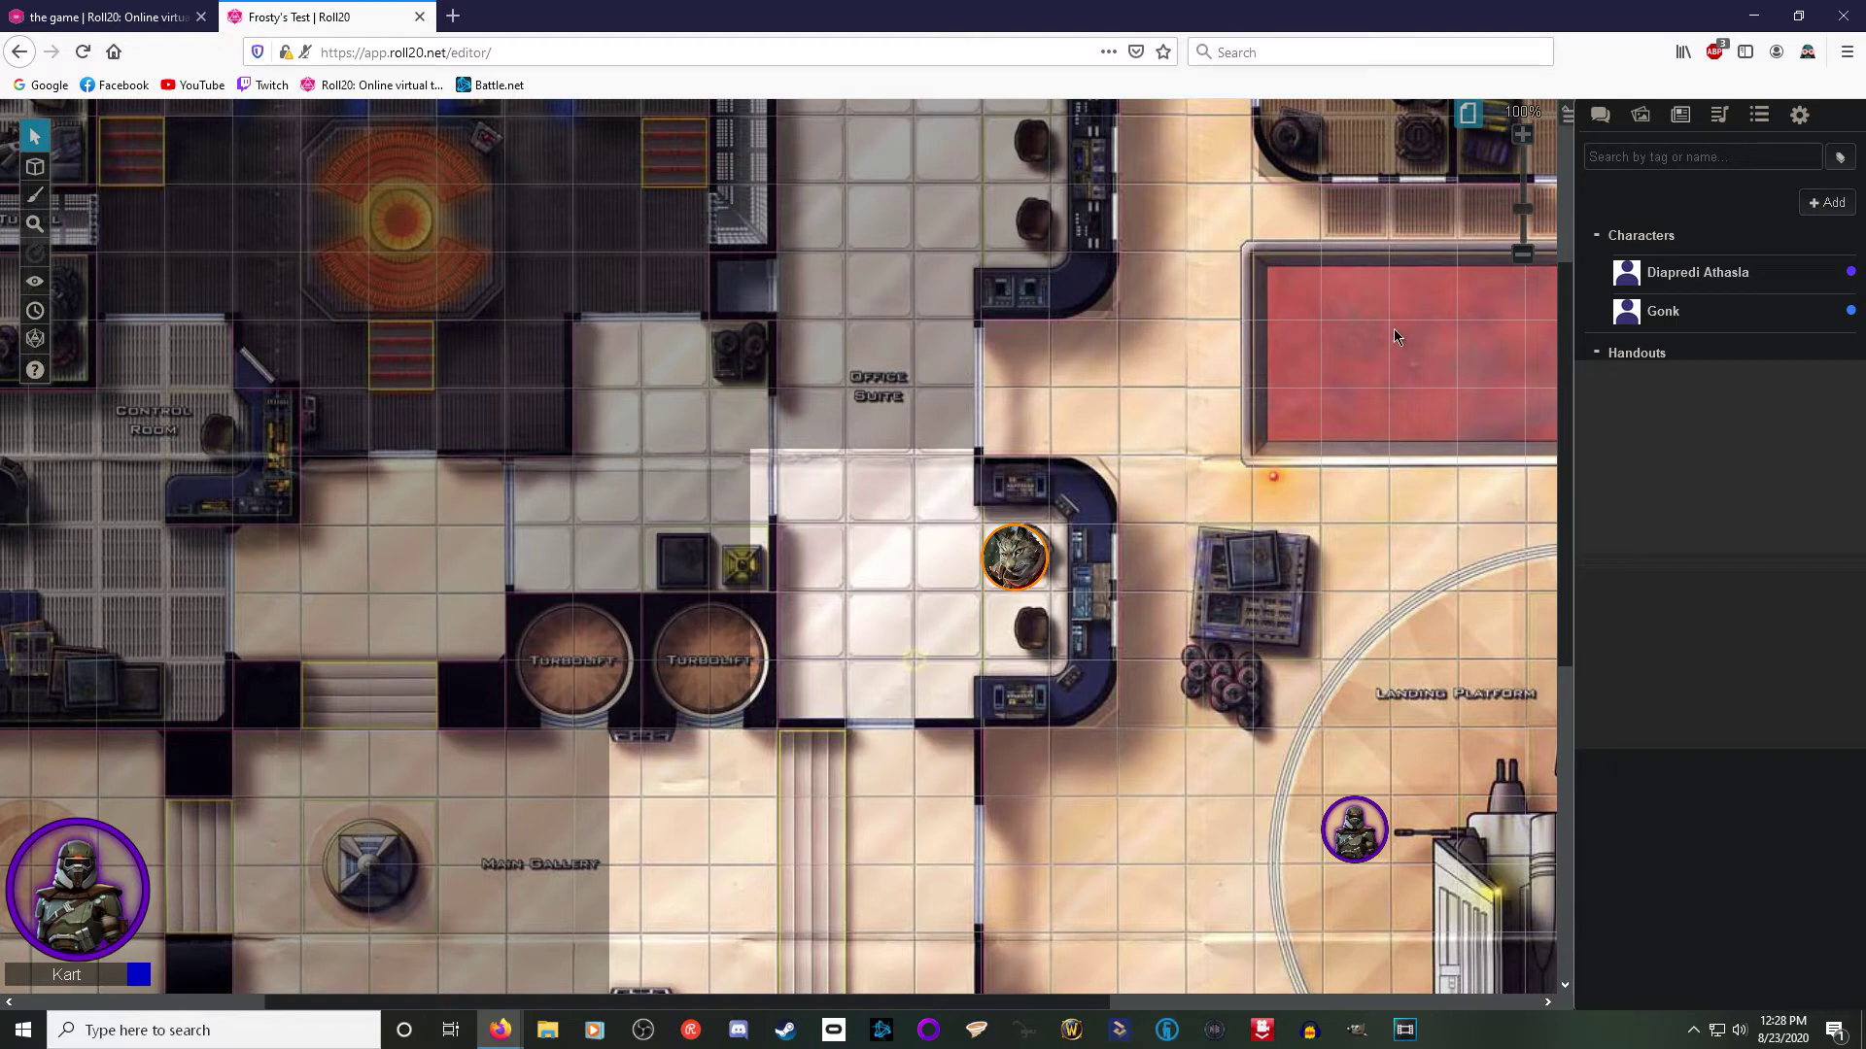
Step: Browse the Free Assets sets among the art library's premium assets and look through the 13 - Pirates set
left_click(1640, 118)
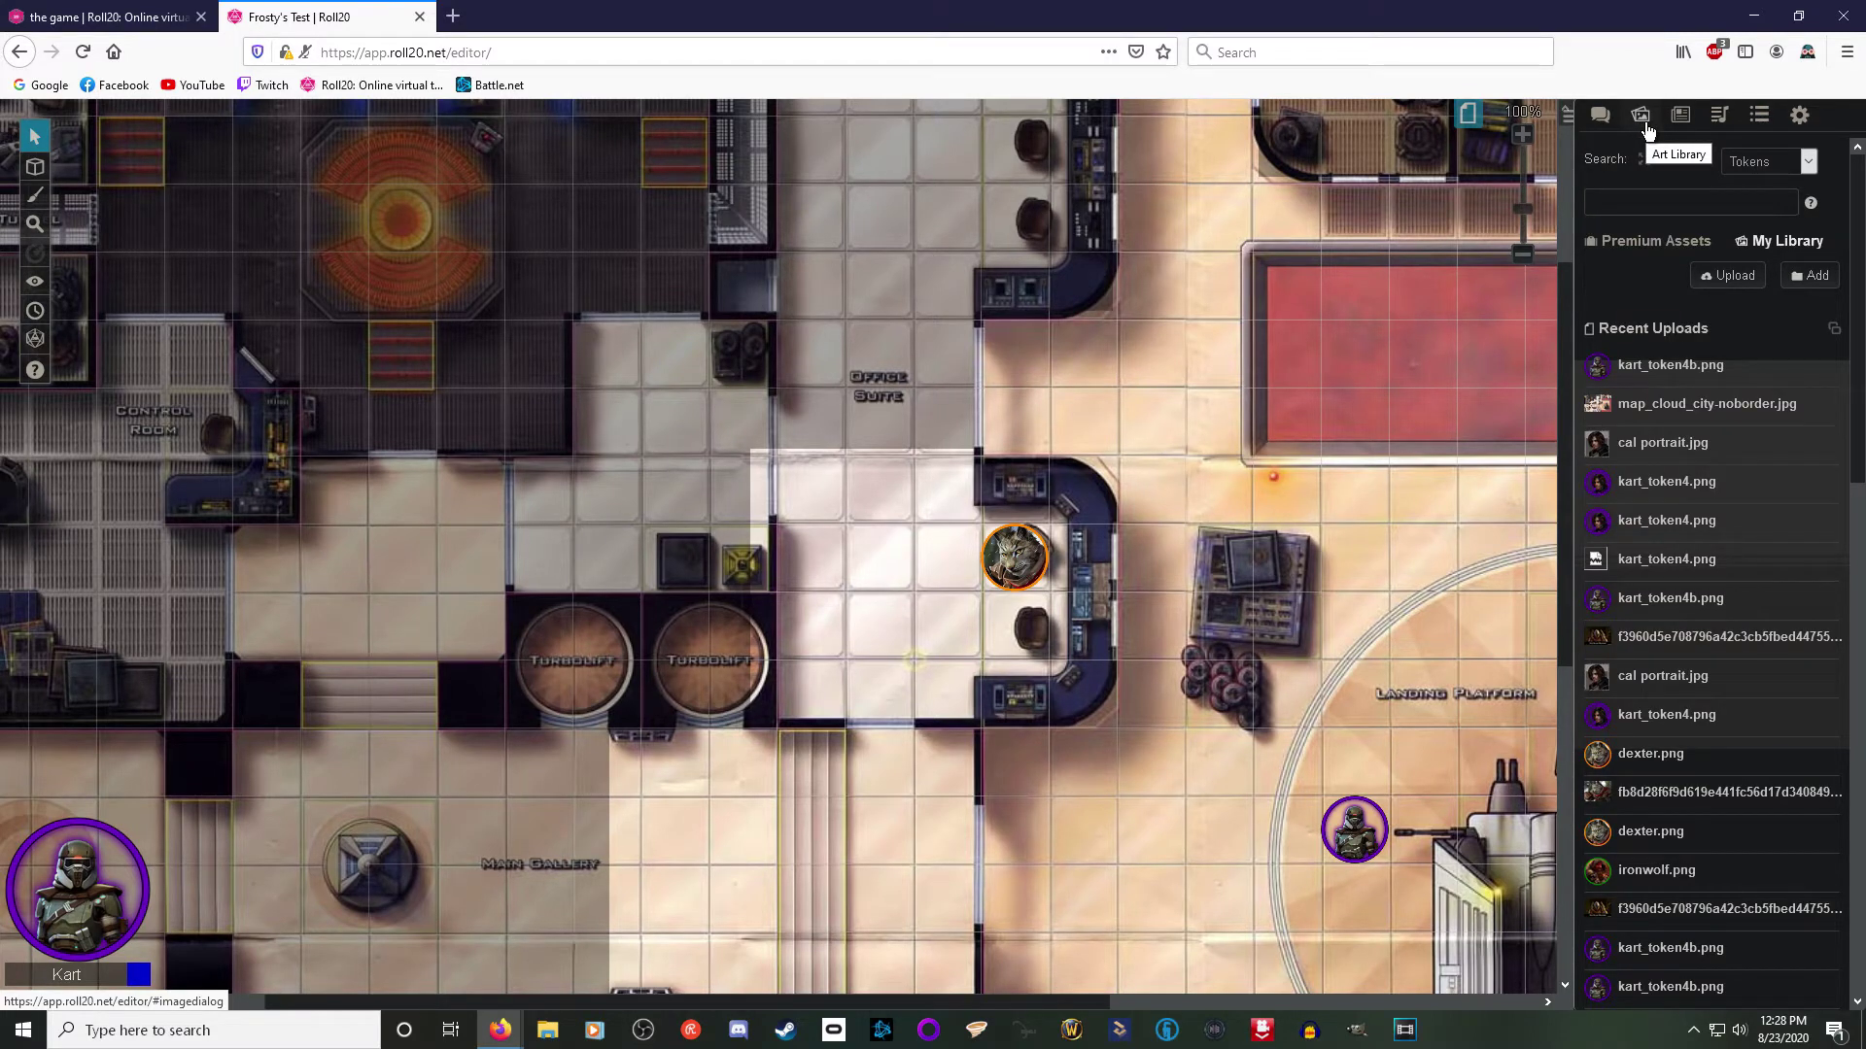
left_click(1652, 243)
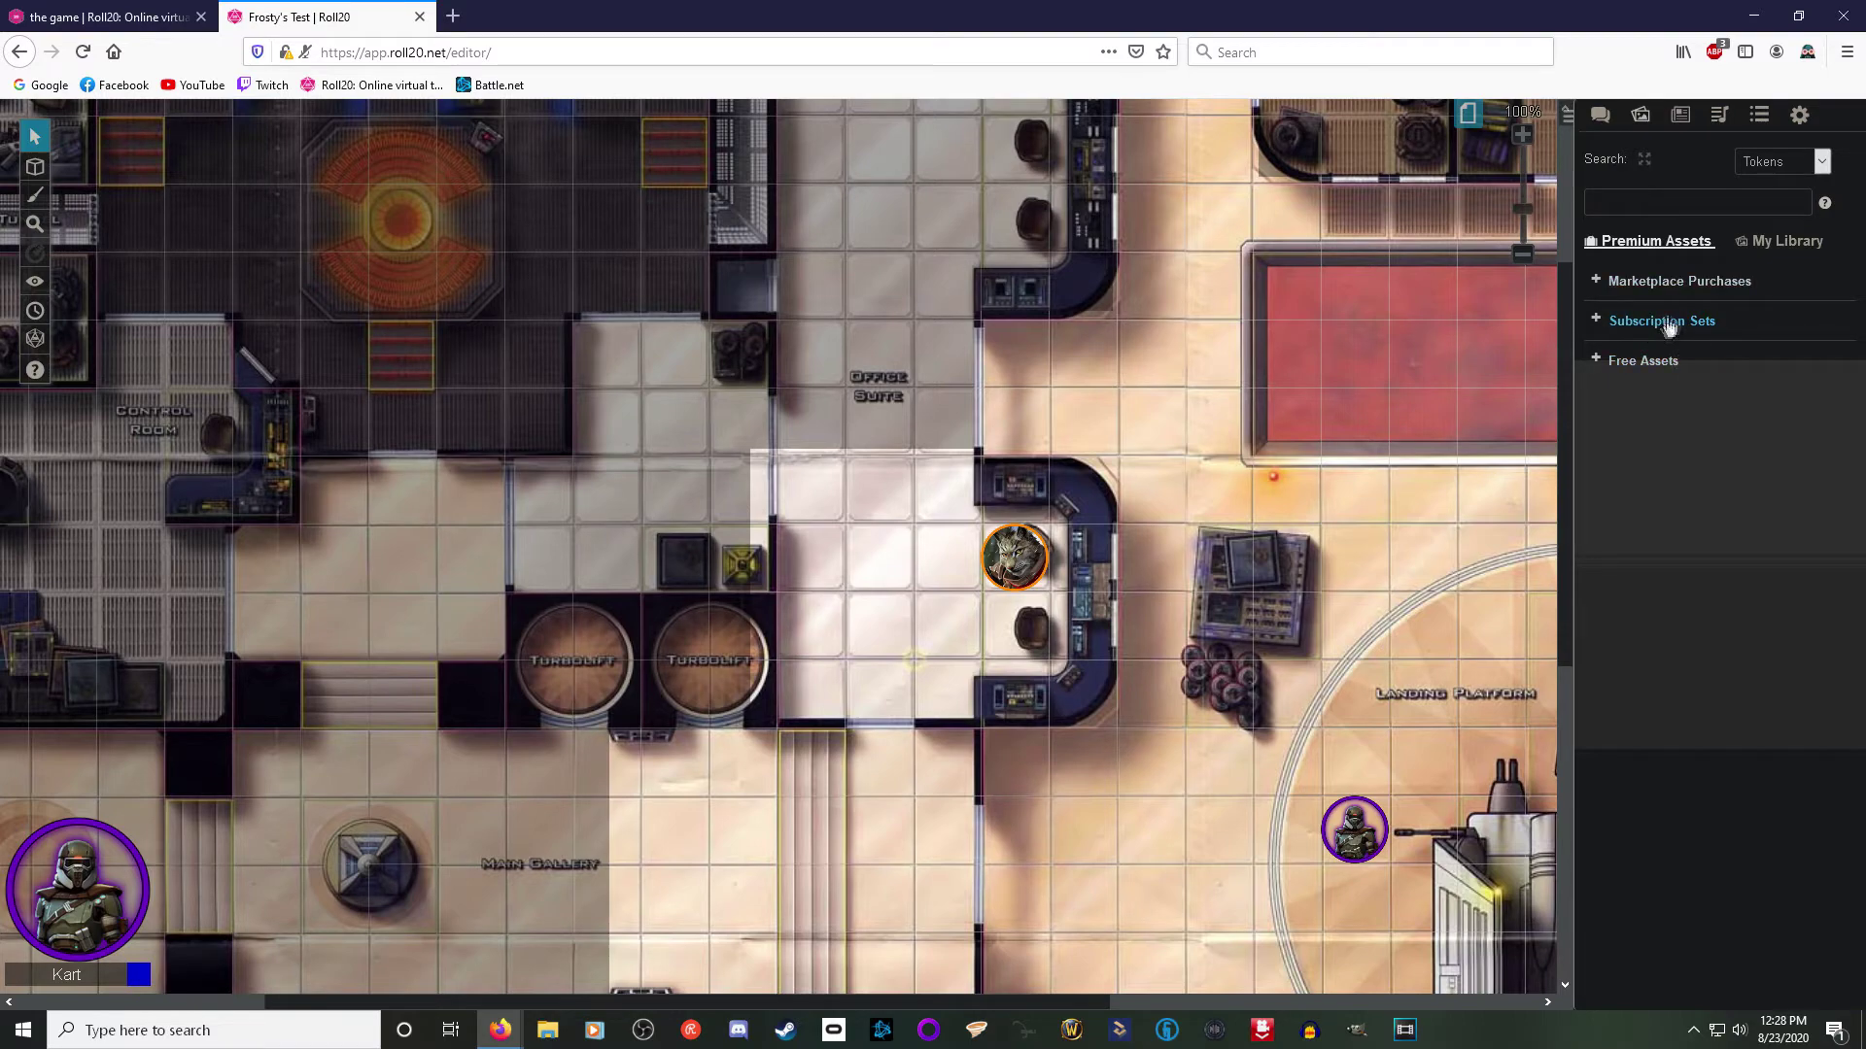
left_click(1600, 365)
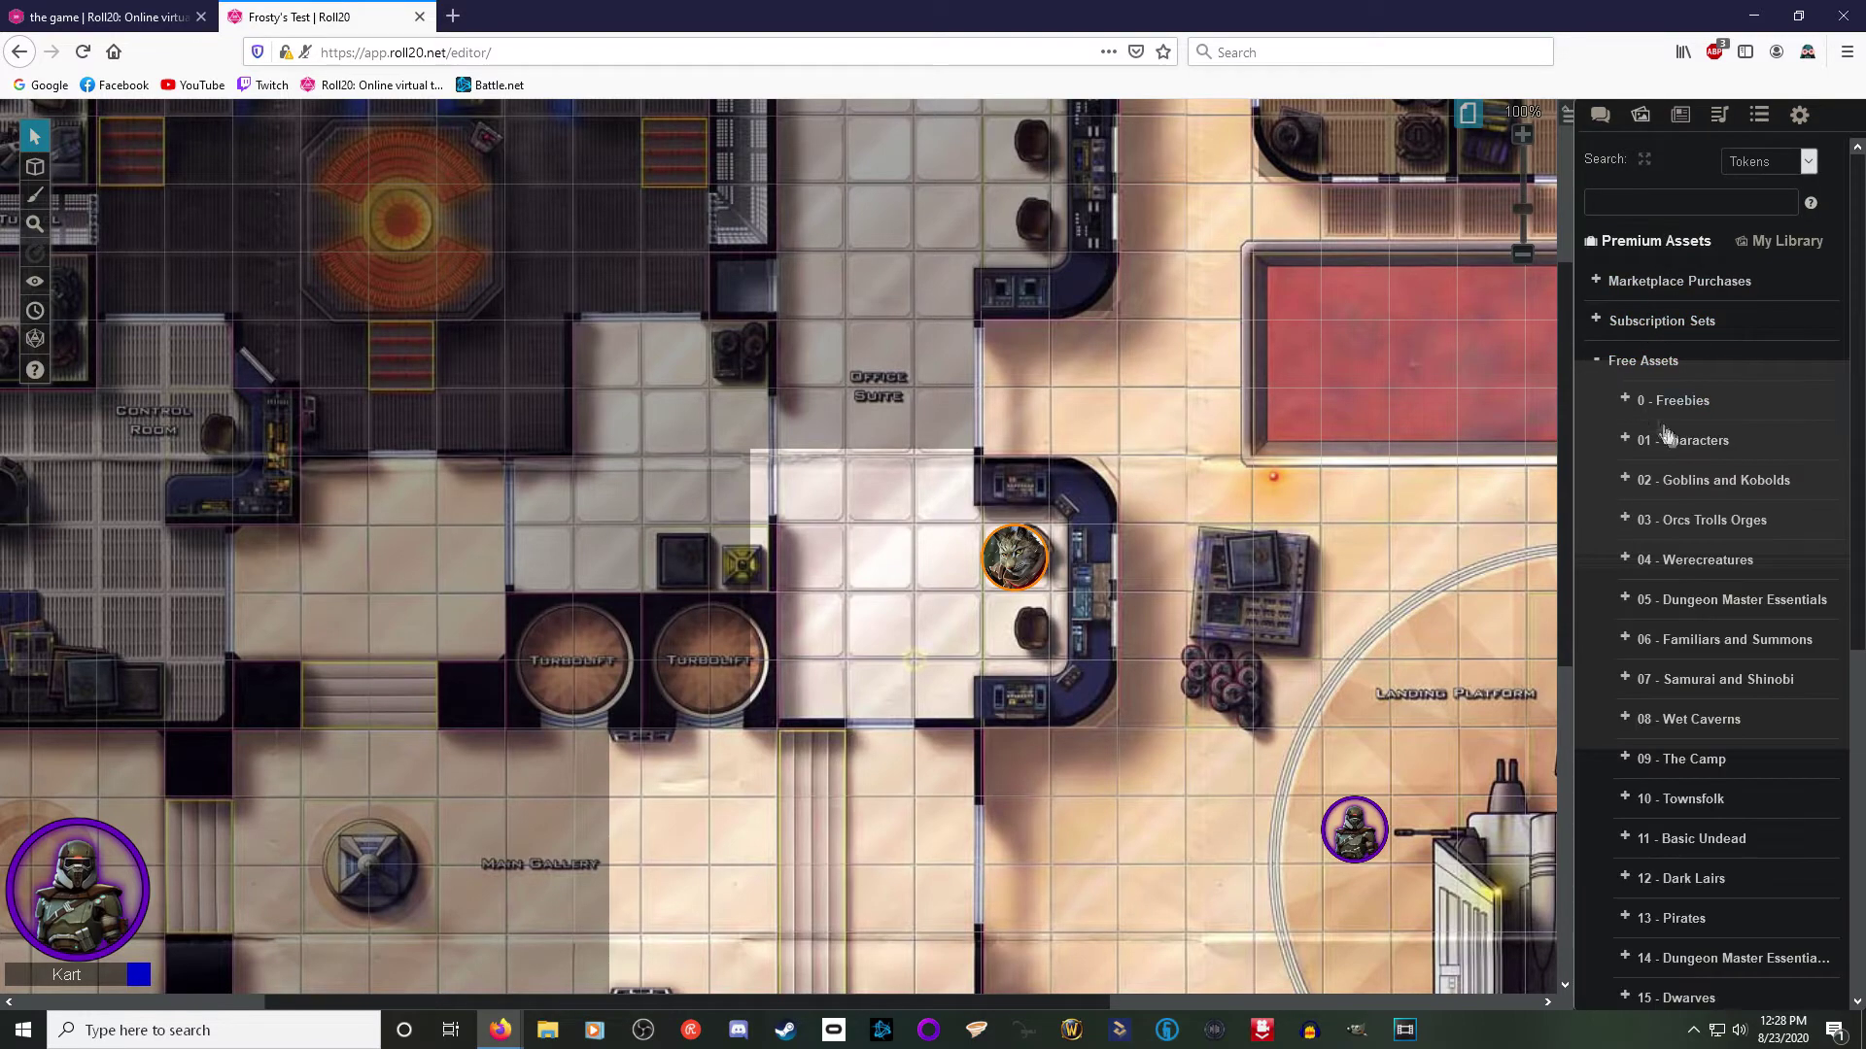
scroll(1623, 405, "down", 5)
left_click(1622, 405)
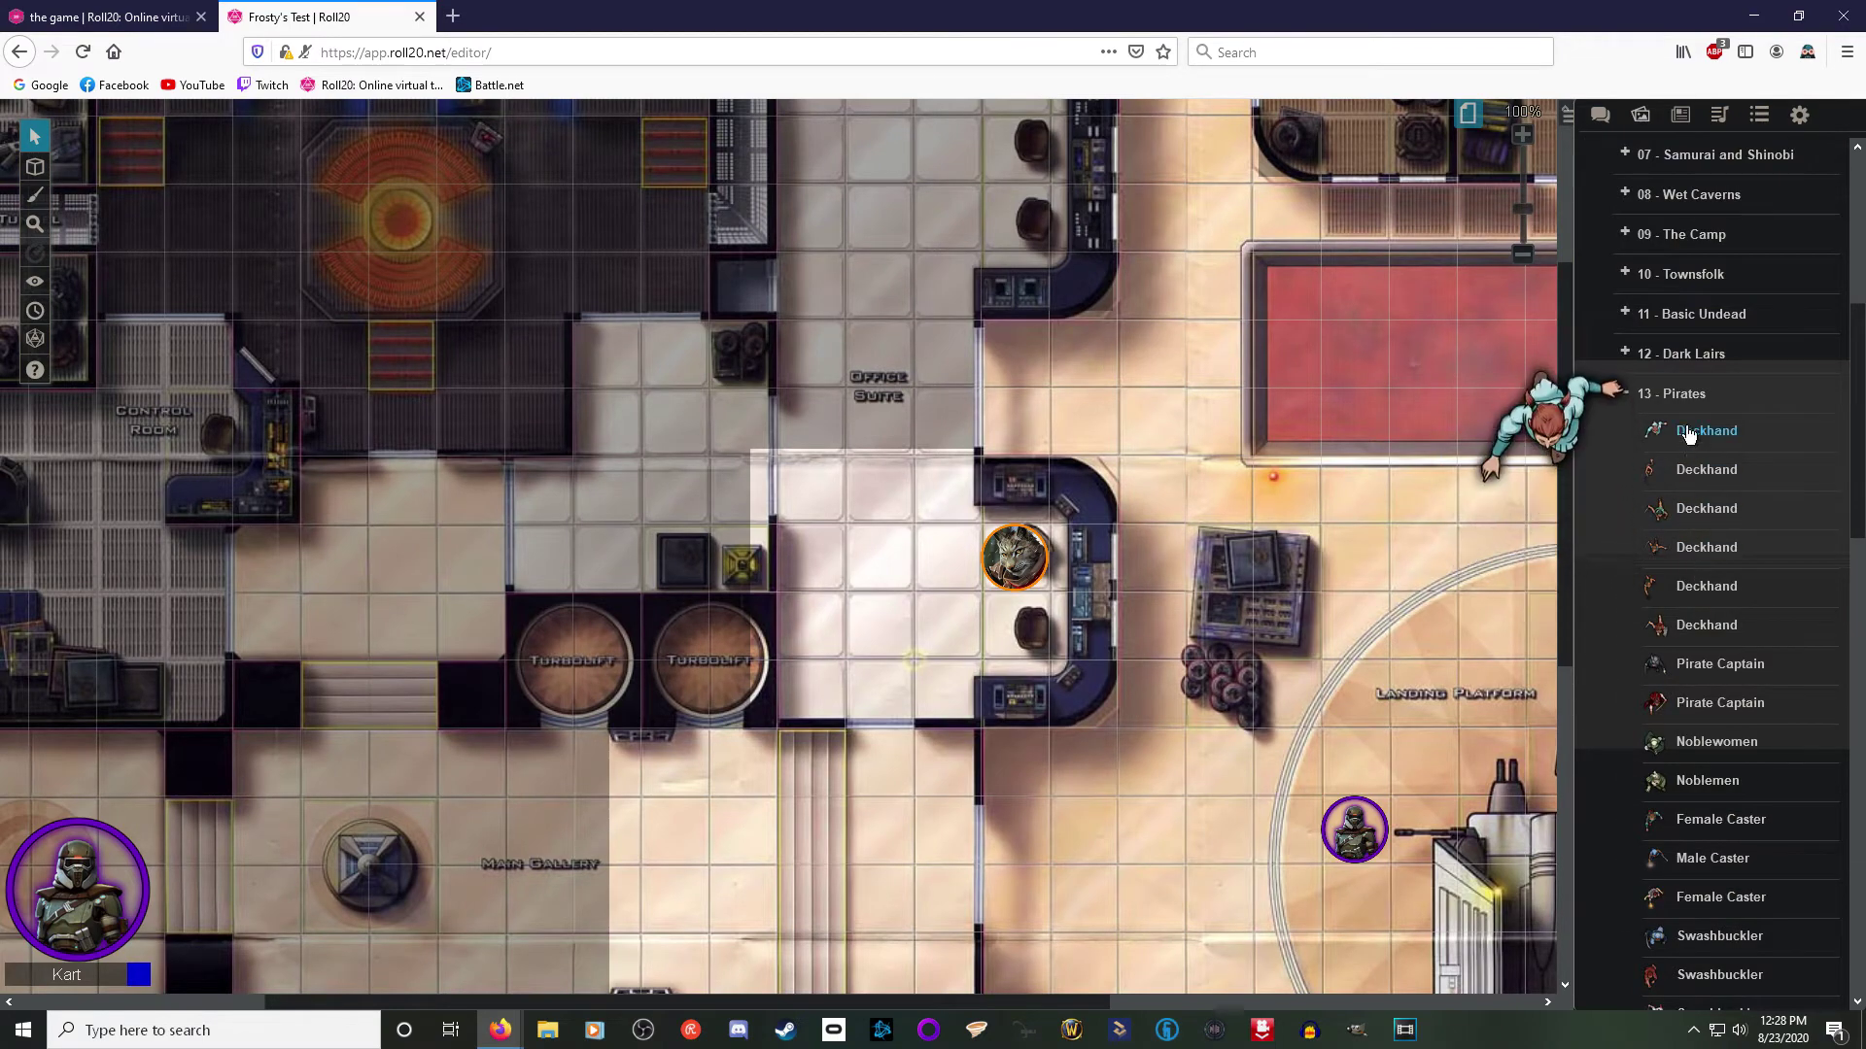
left_click(1626, 394)
scroll(1628, 464, "up", 5)
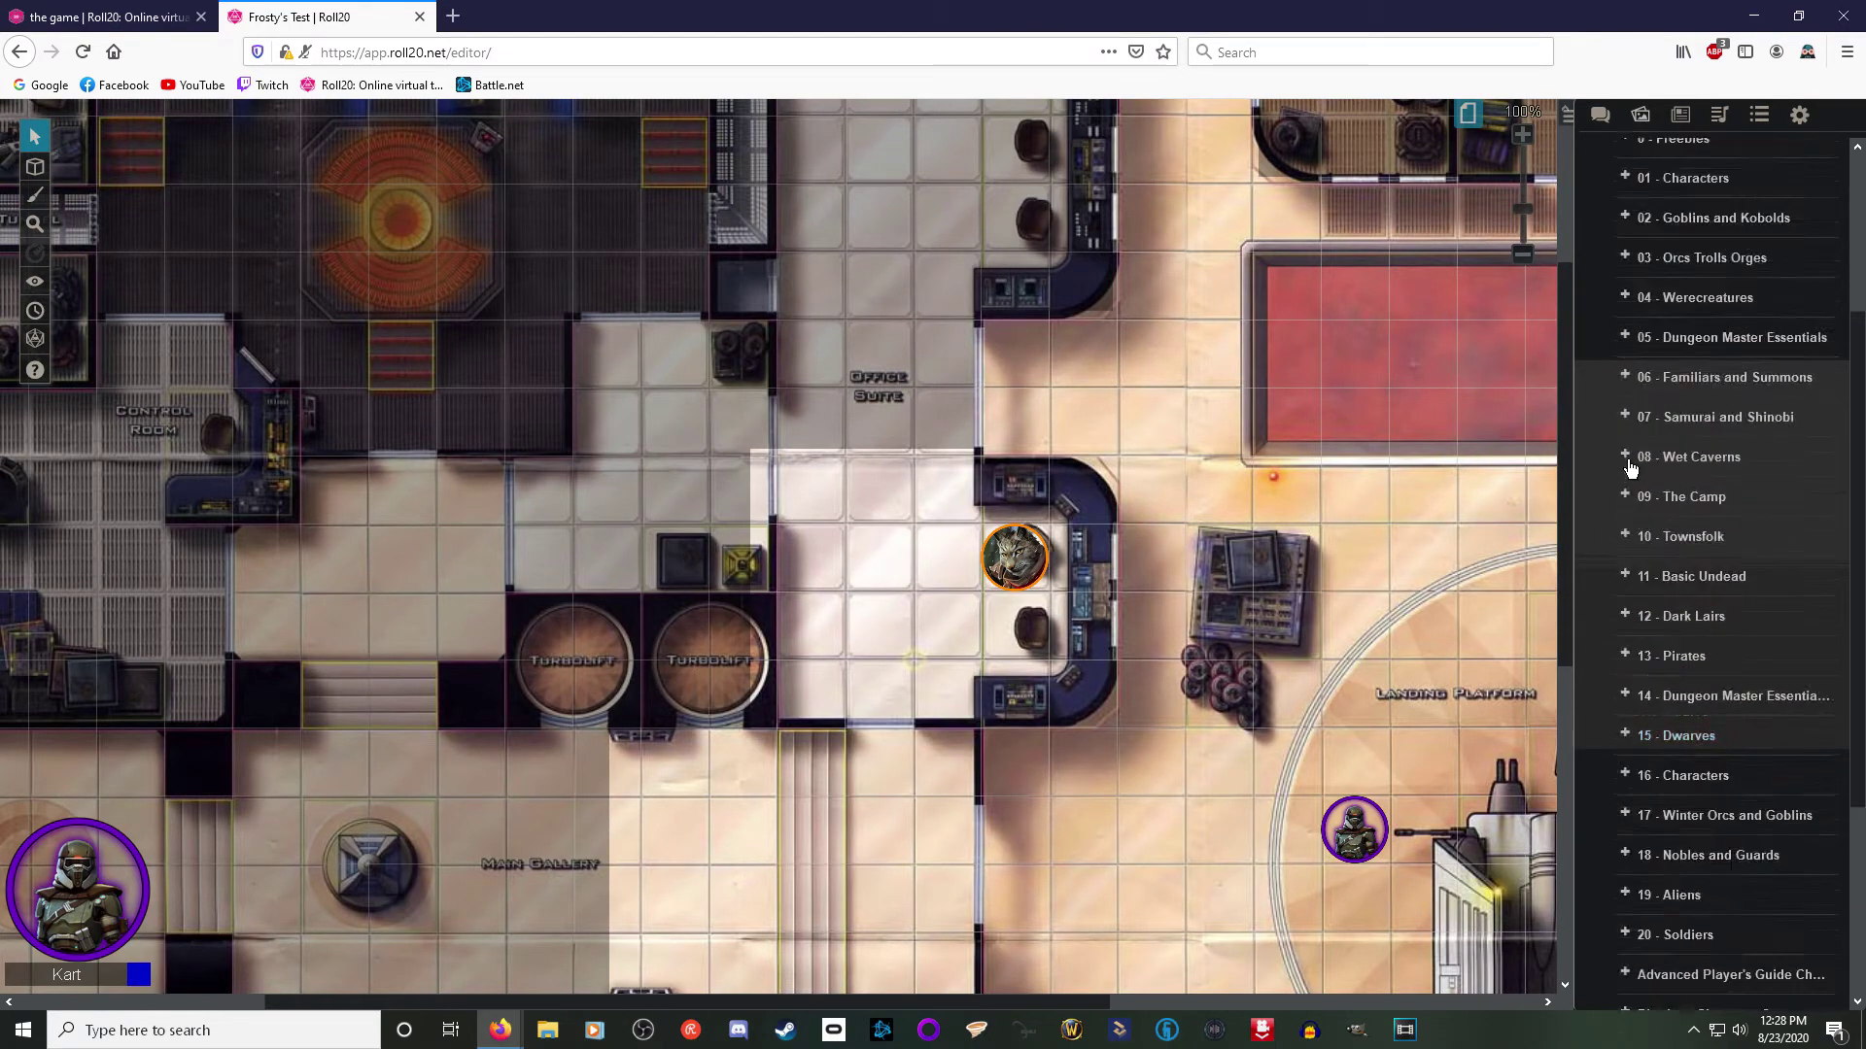
Step: Search the art library for "tree" and place a green leafy tree on the Map & Background layer beside the red carpet
left_click(1669, 211)
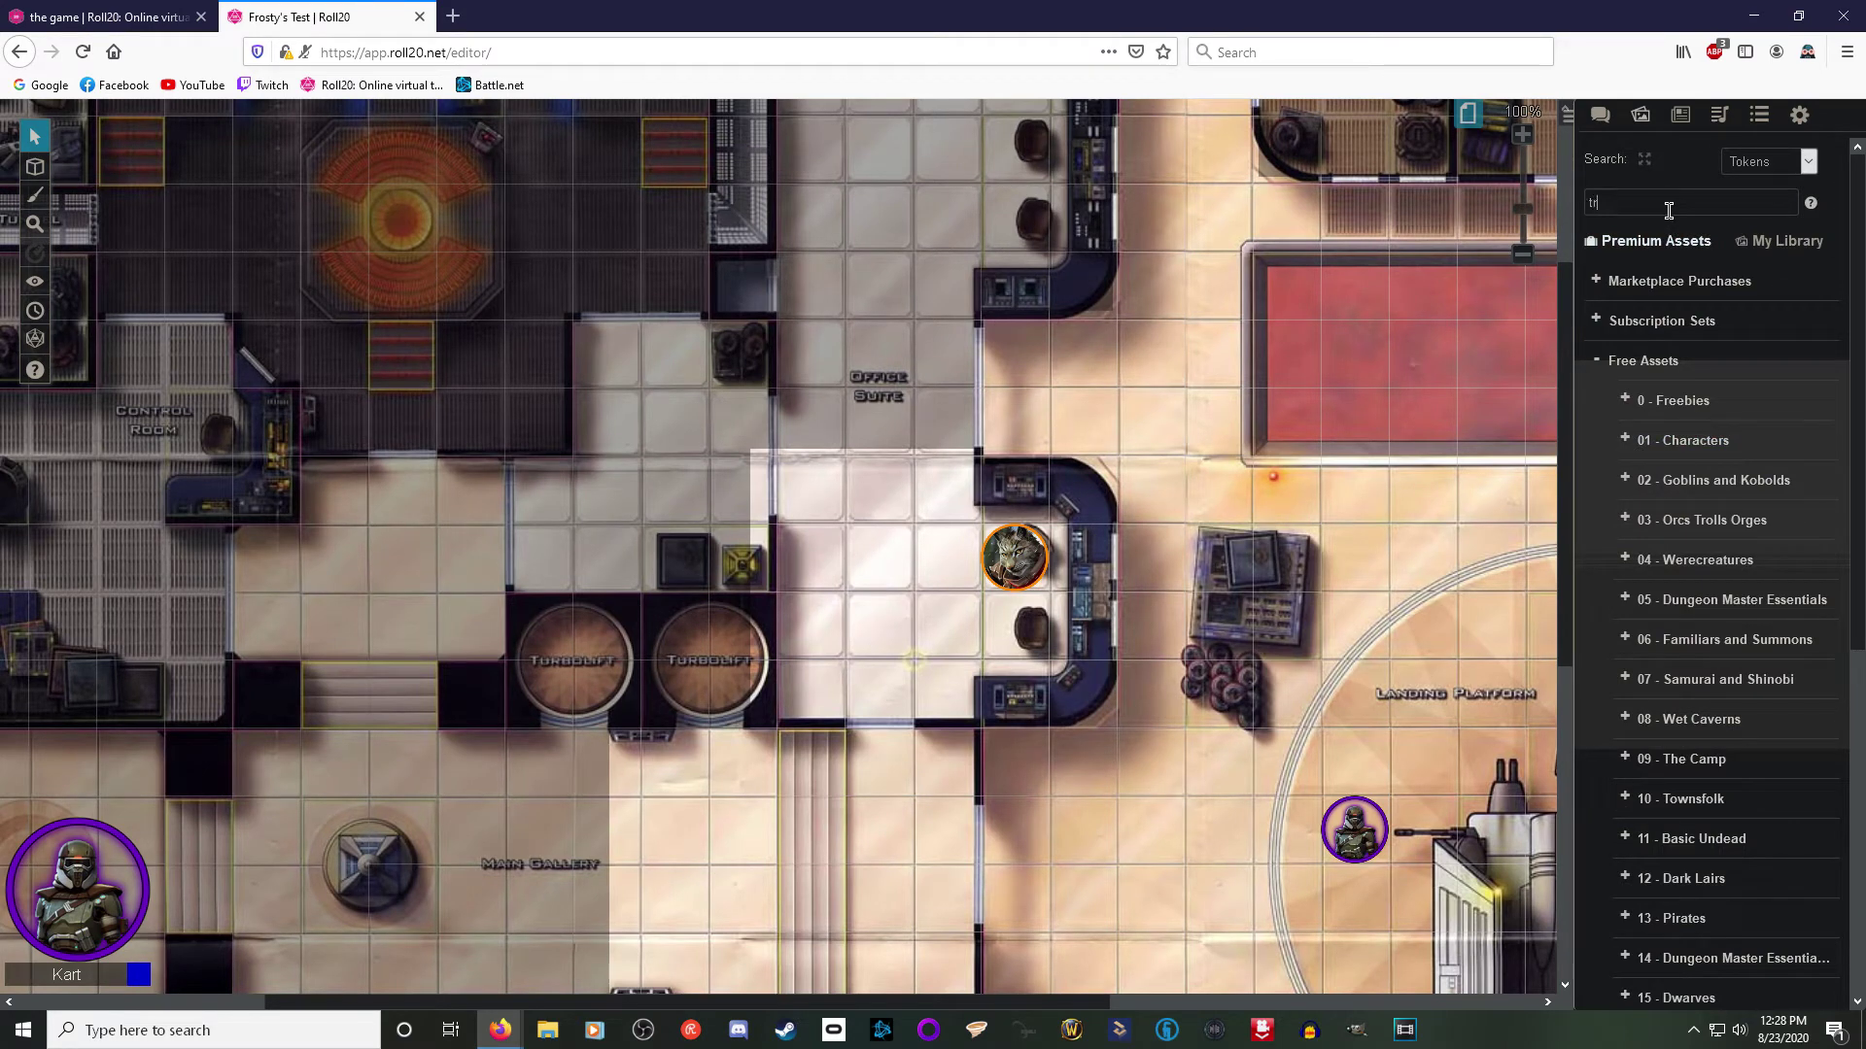
key("Return")
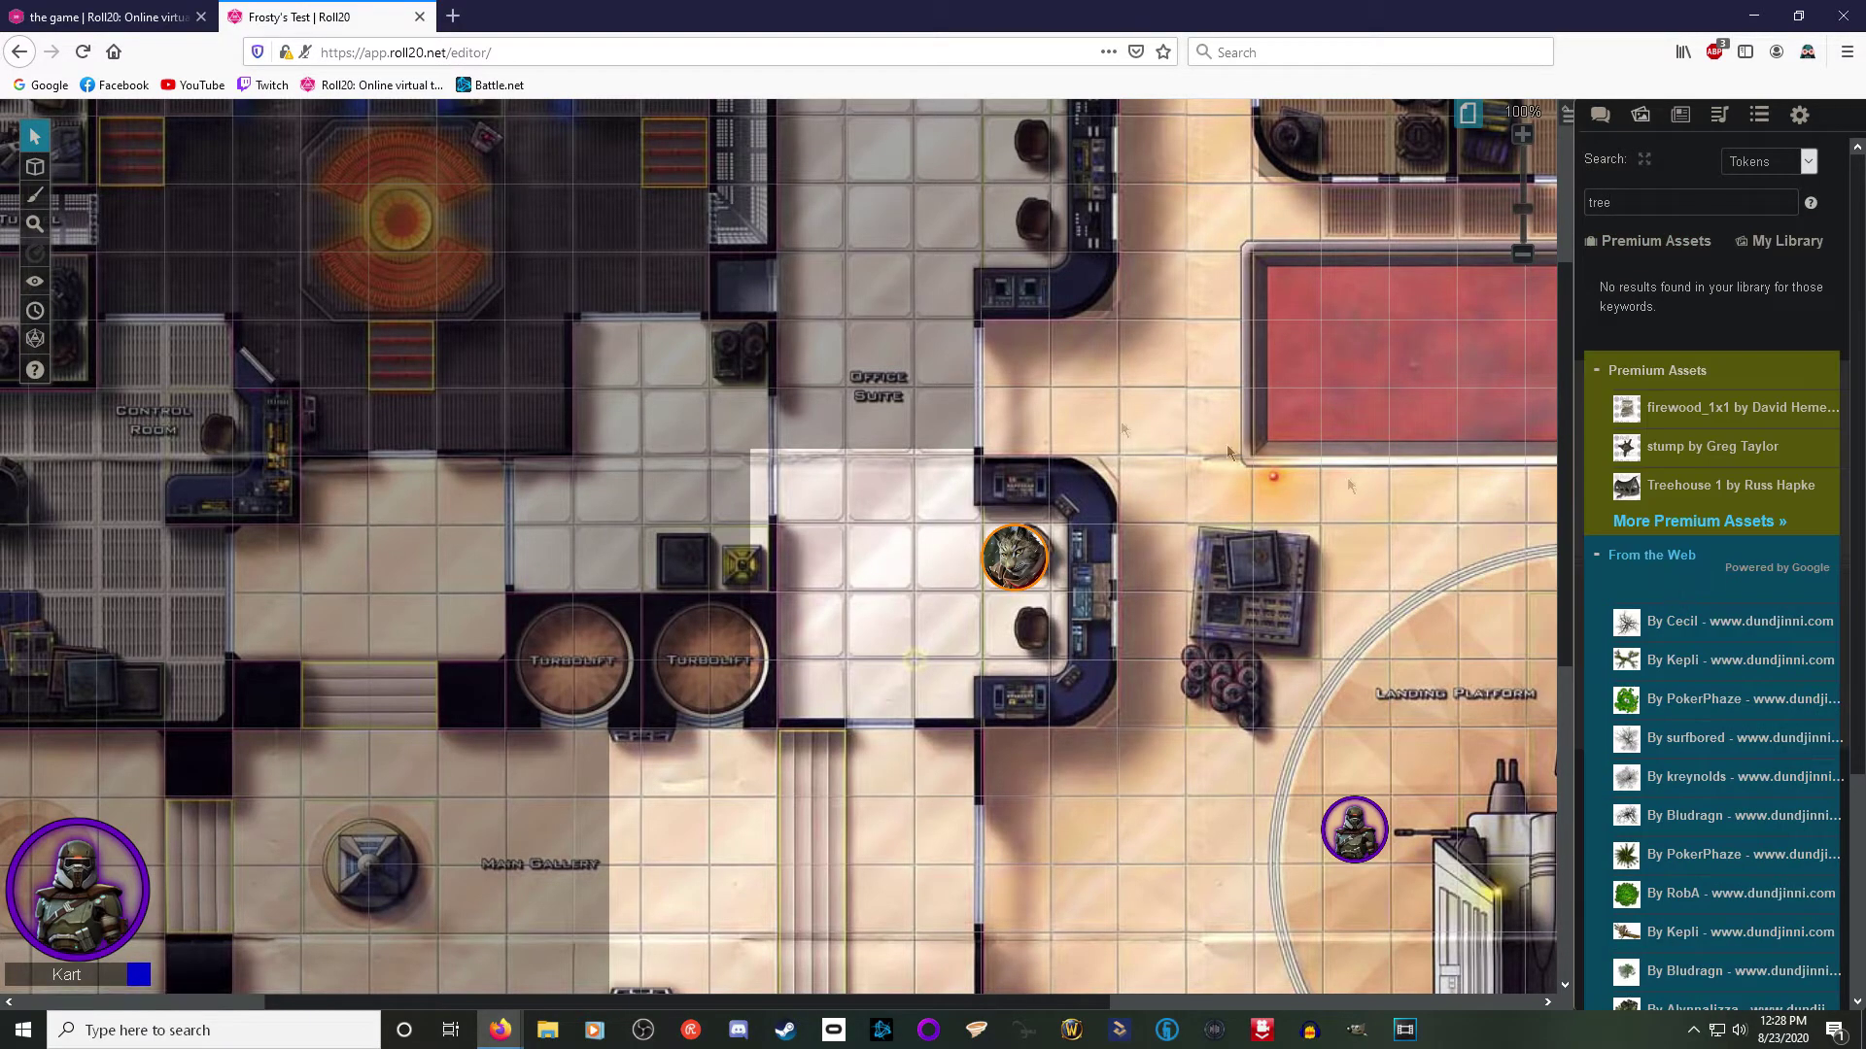
mouse_move(32, 173)
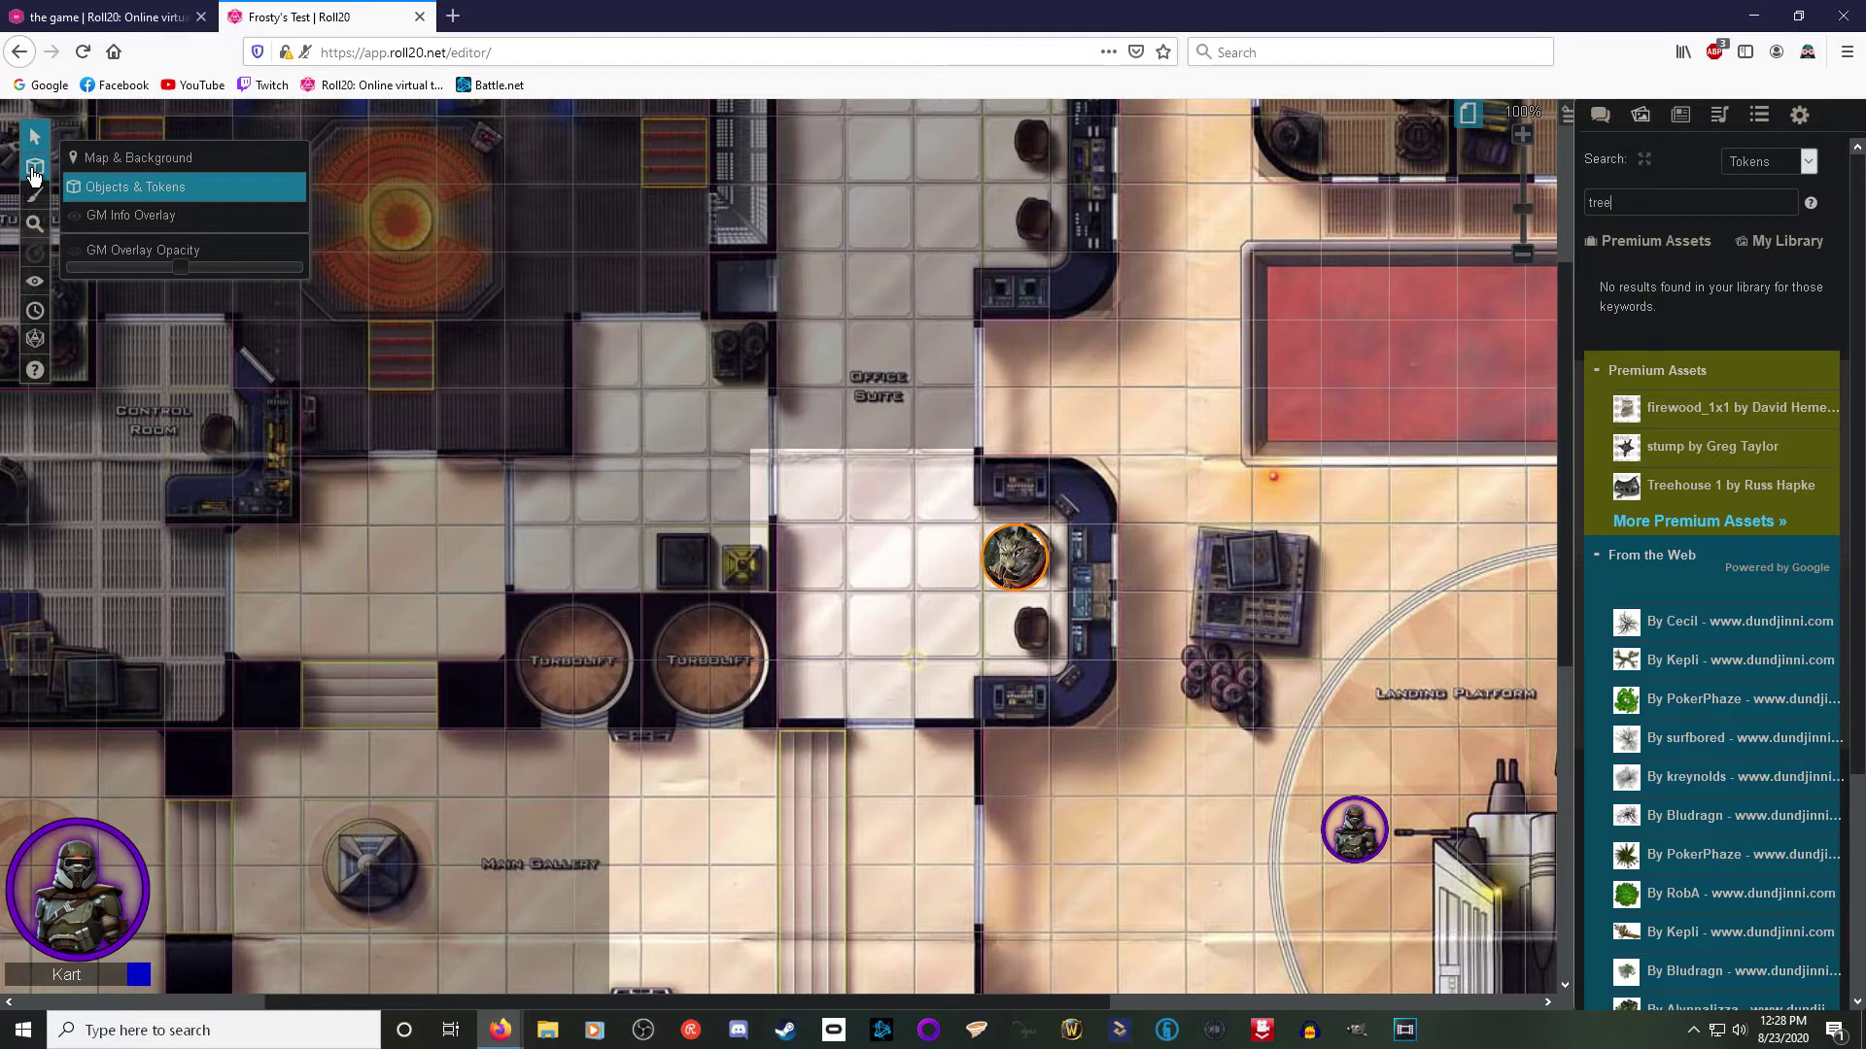
left_click(207, 172)
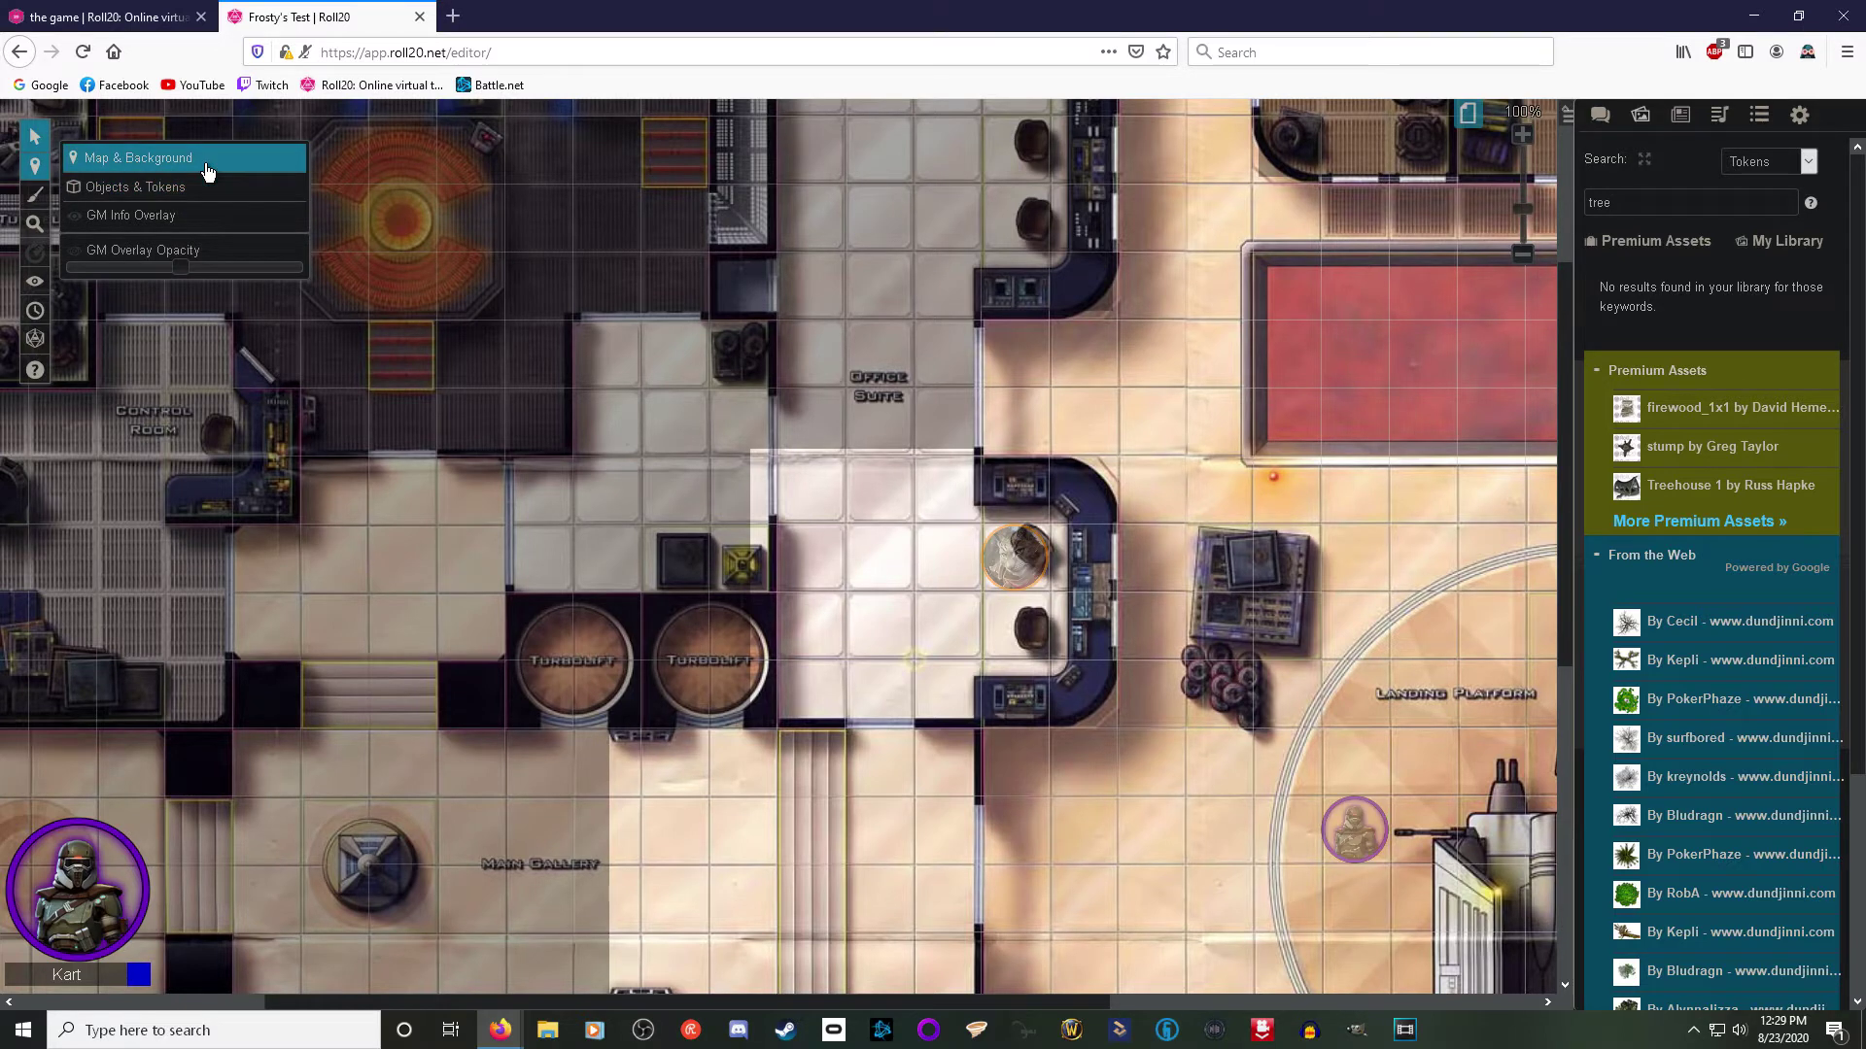
mouse_move(1724, 701)
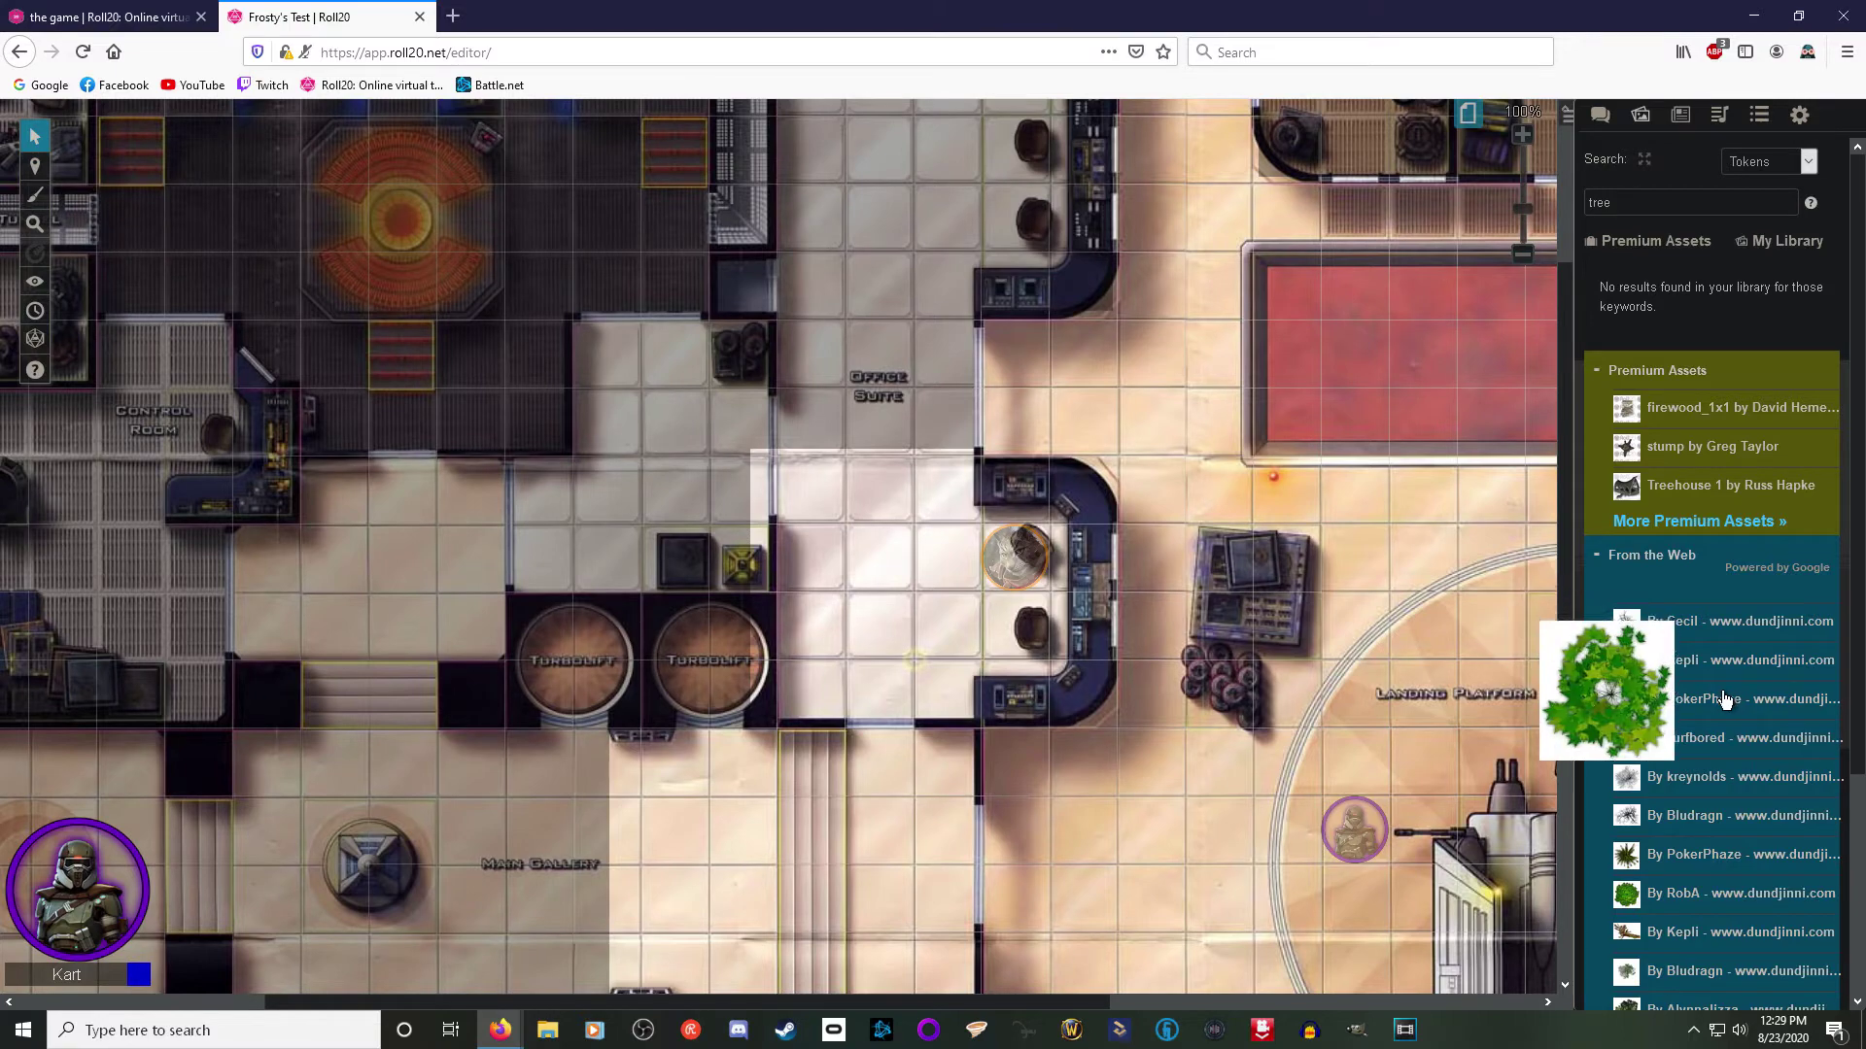
left_click_drag(1725, 701, 1220, 416)
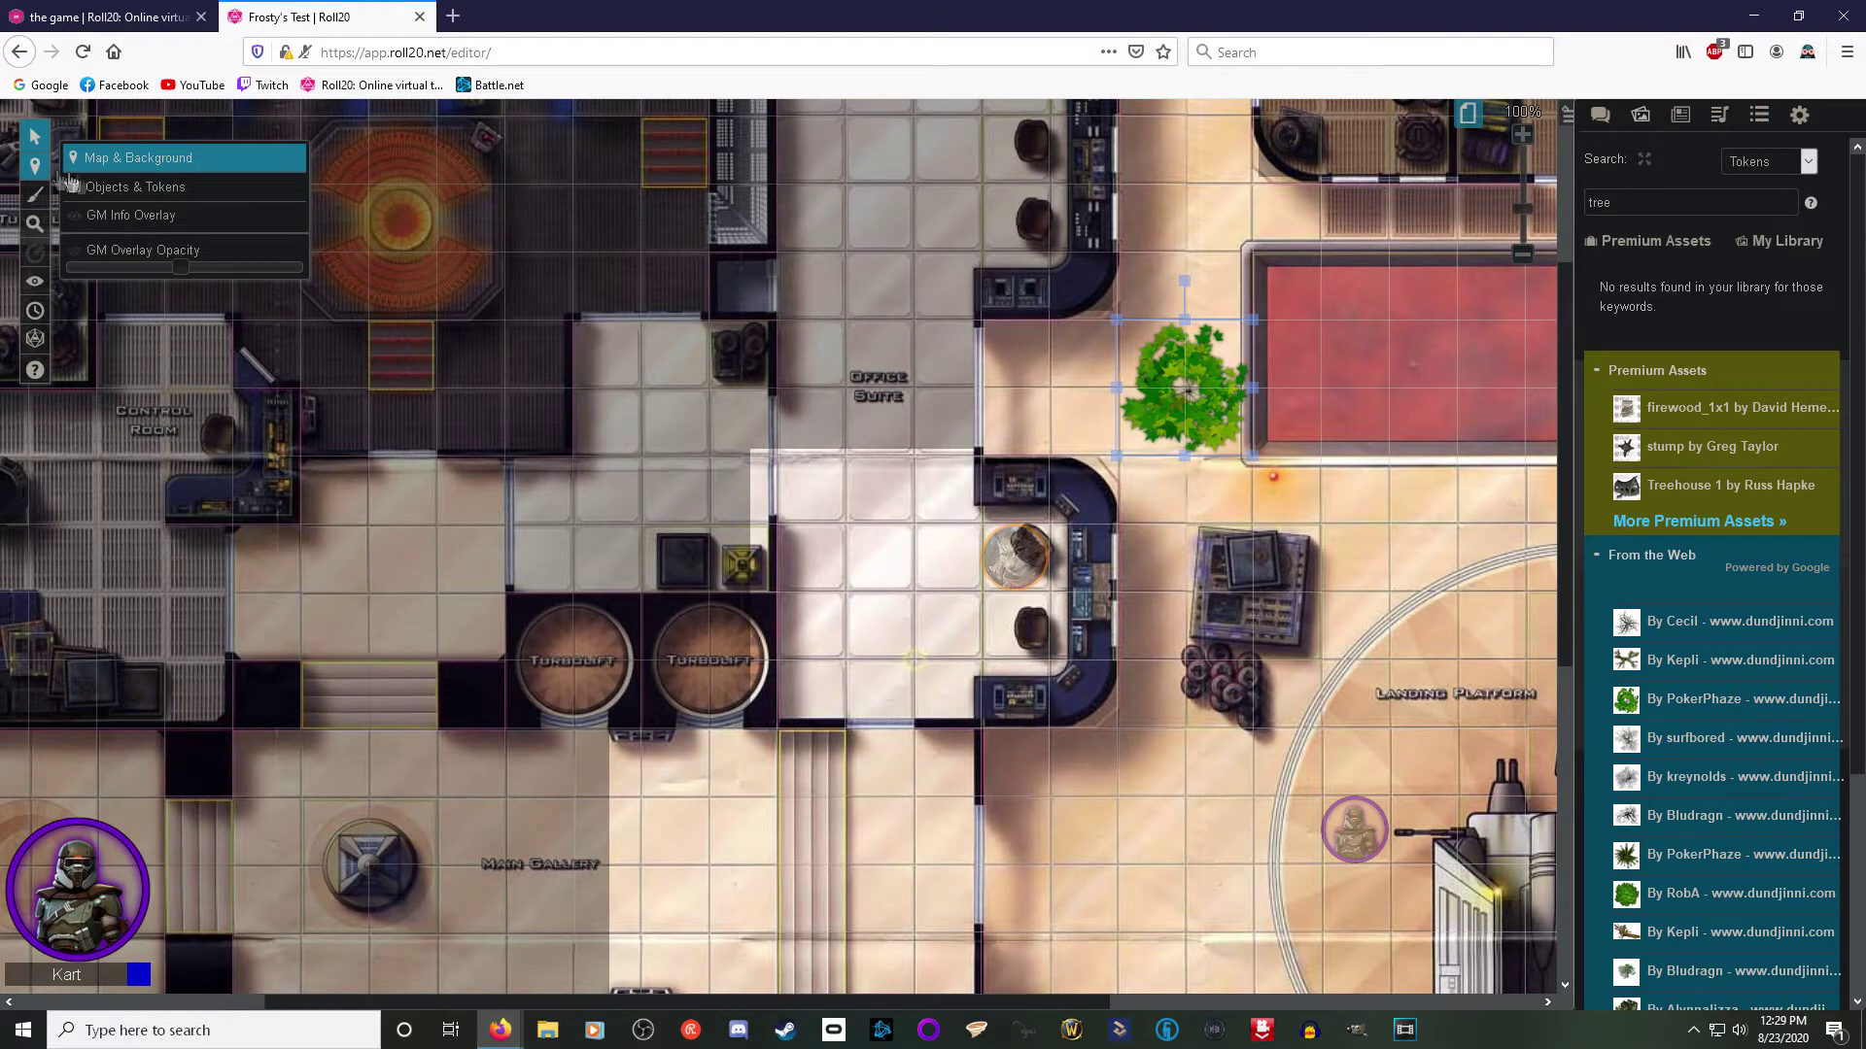
Step: Return to the Objects & Tokens layer and move the orange-ringed token from the office suite onto the tree's edge
left_click(116, 185)
left_click_drag(1014, 559, 1220, 357)
left_click_drag(1219, 358, 1151, 430)
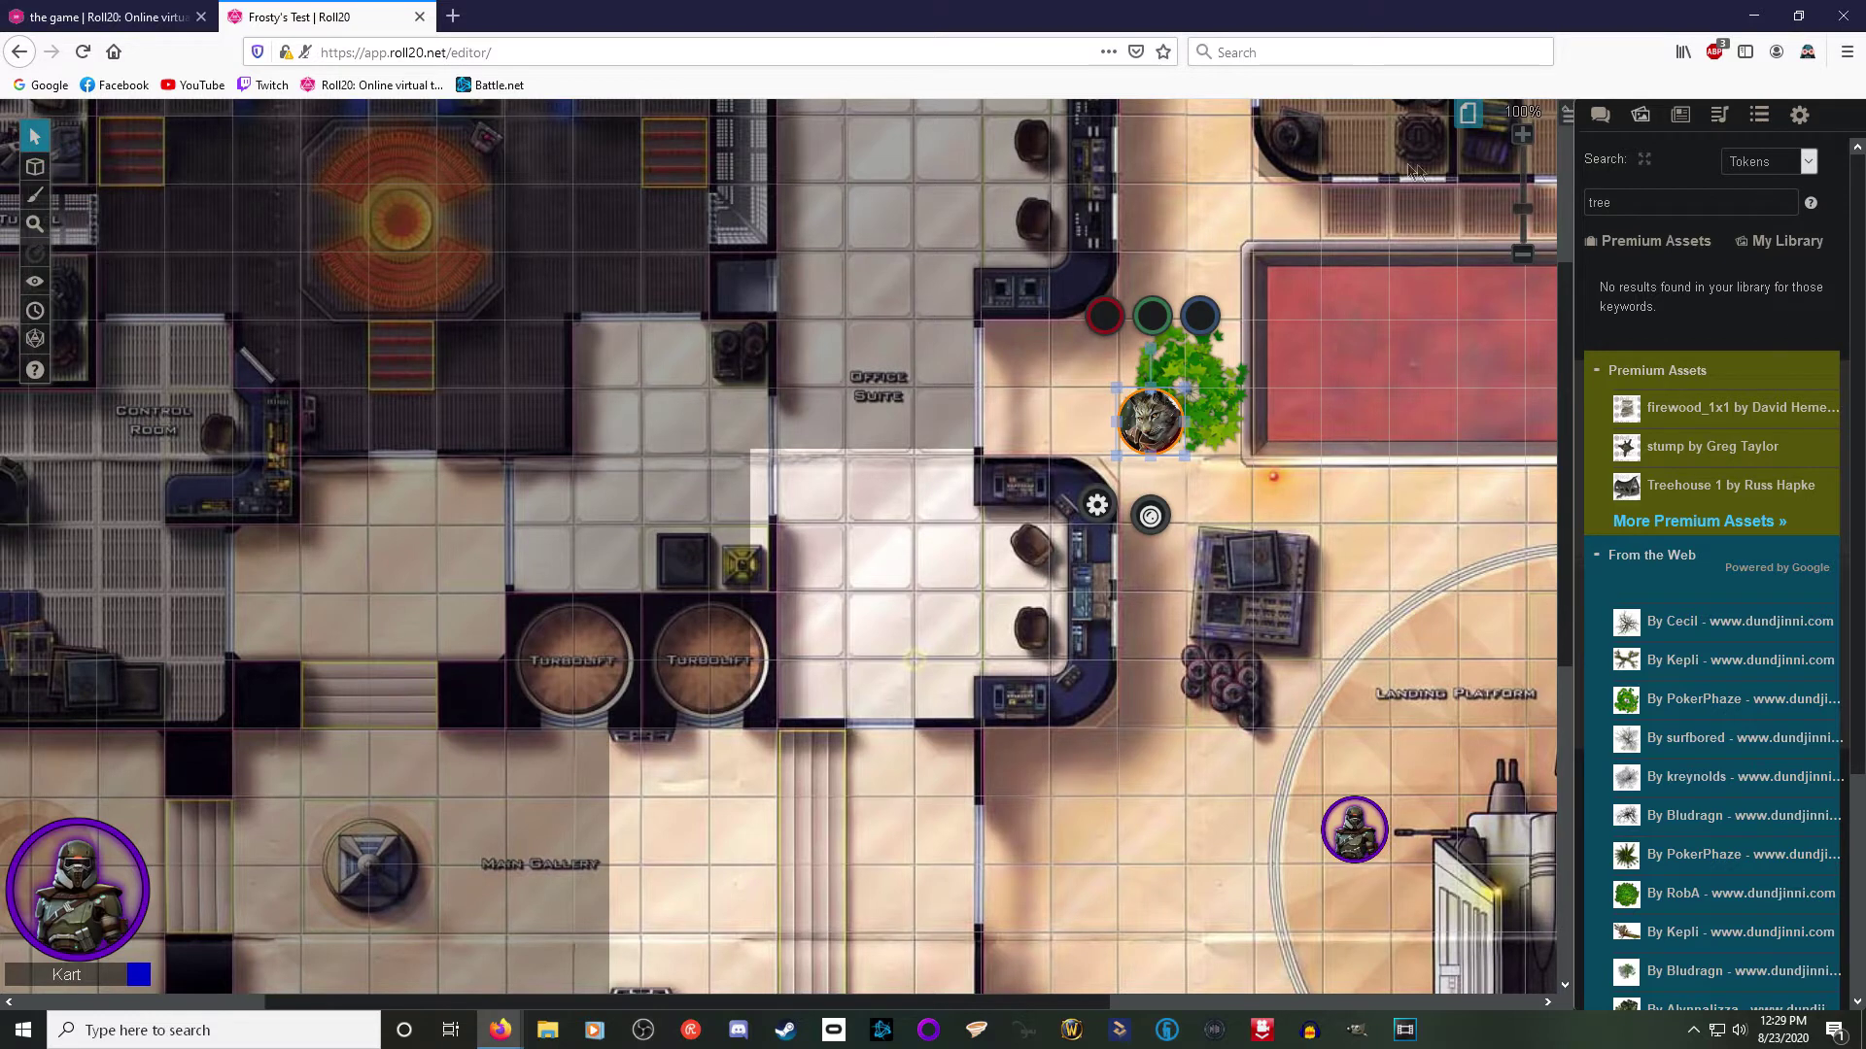
Step: Search the art library for "ground" and place a dark ground tile over the crates beside the landing platform
left_click_drag(1618, 200, 1513, 201)
type("ground")
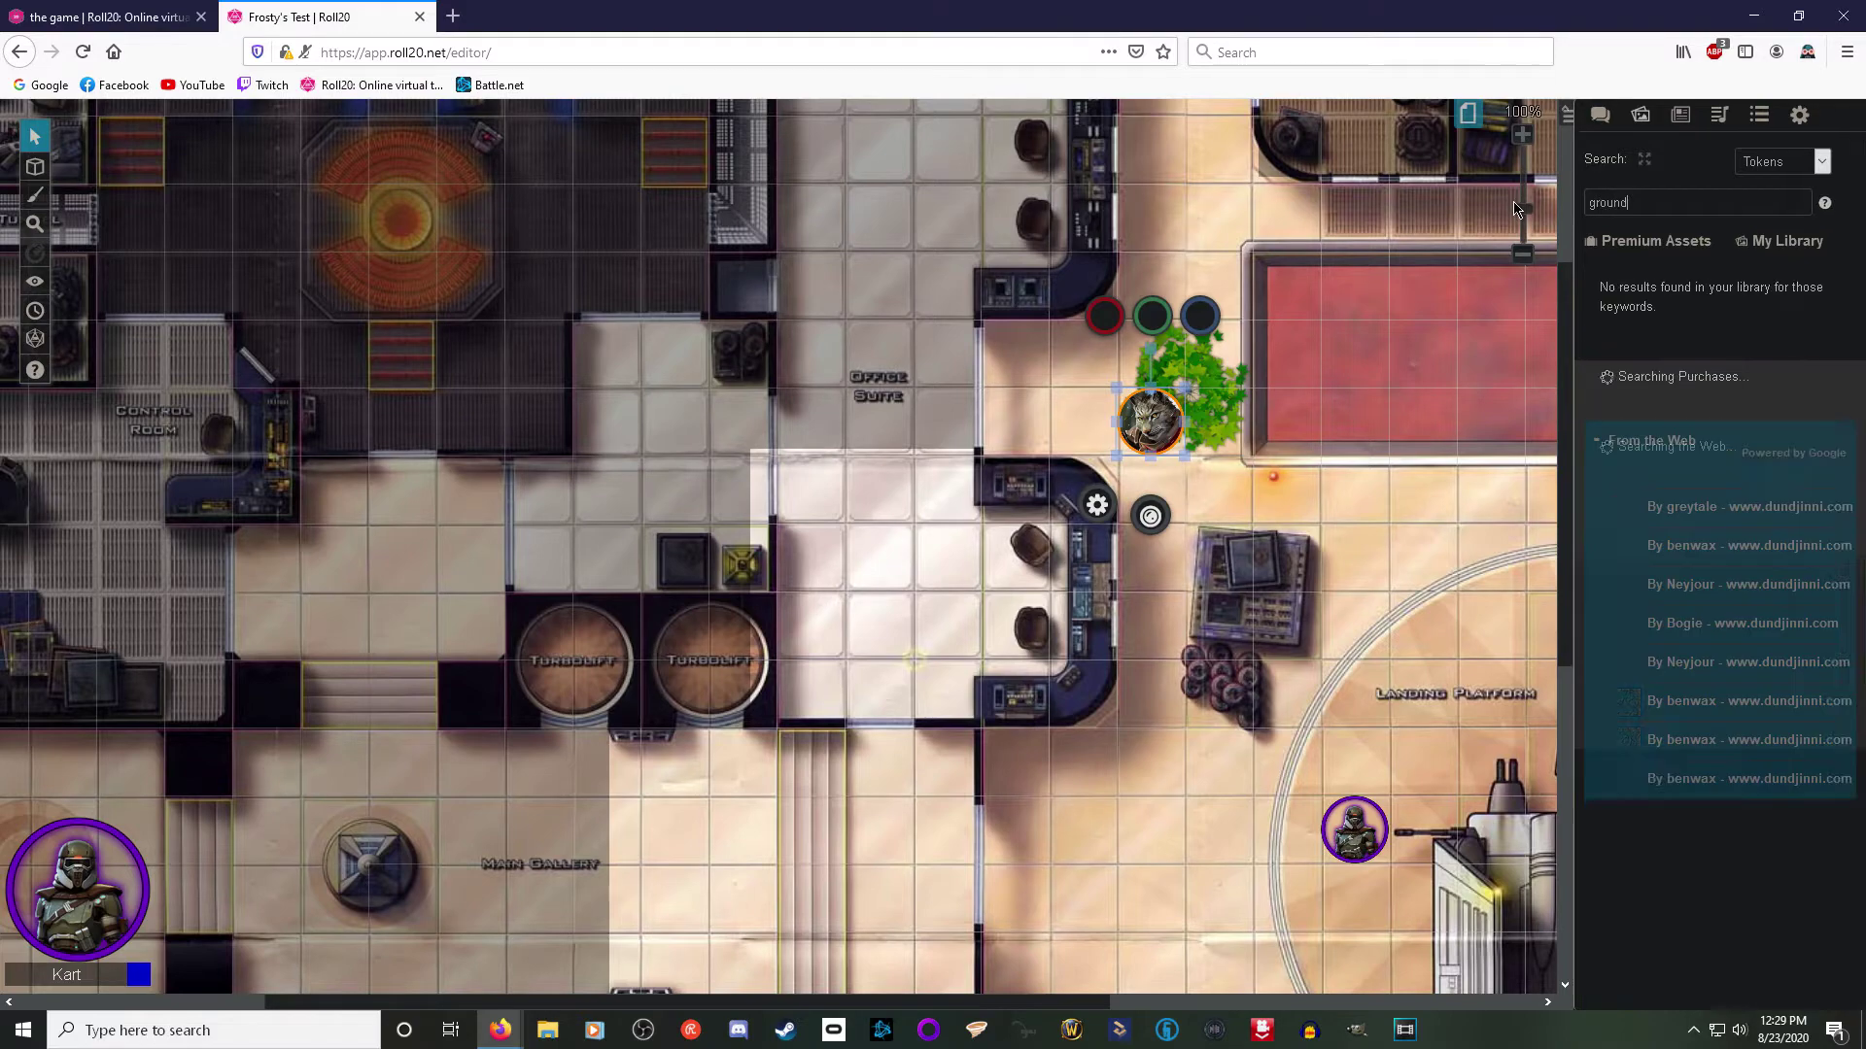
mouse_move(1696, 525)
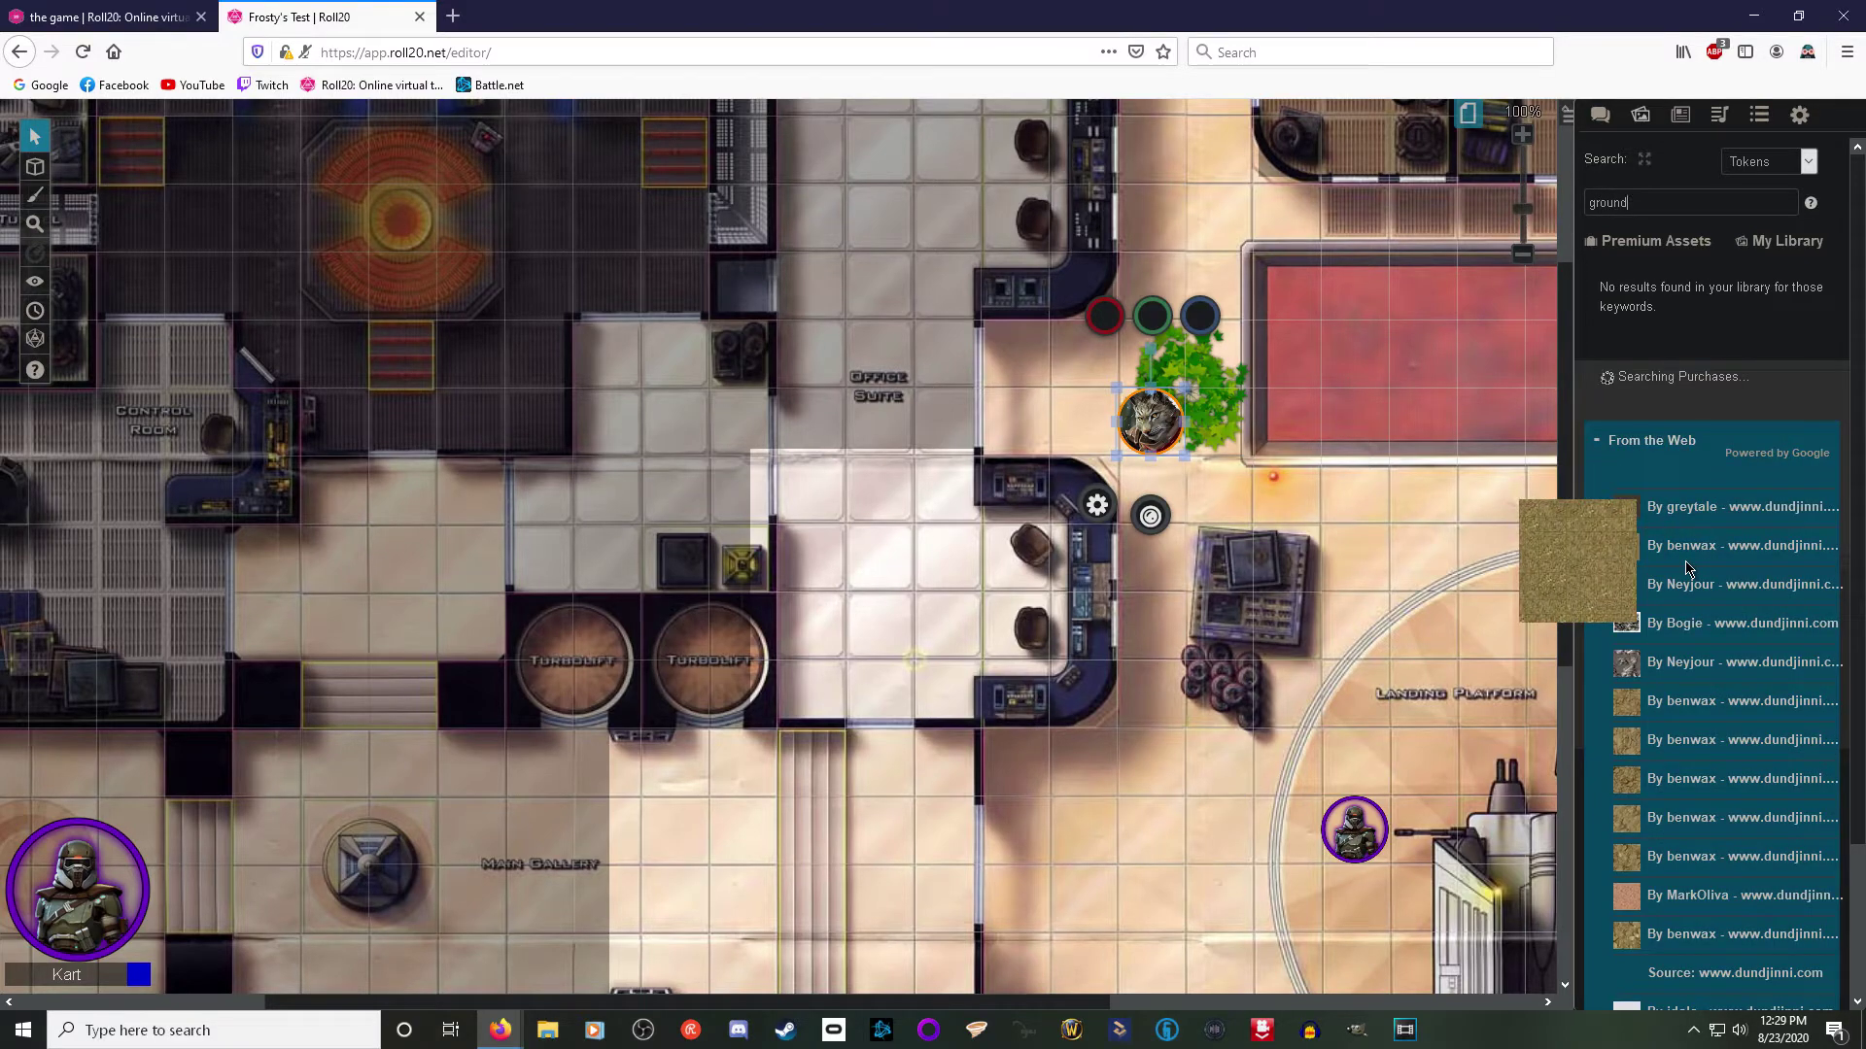
left_click_drag(1667, 515, 1615, 483)
left_click_drag(1639, 632, 1319, 727)
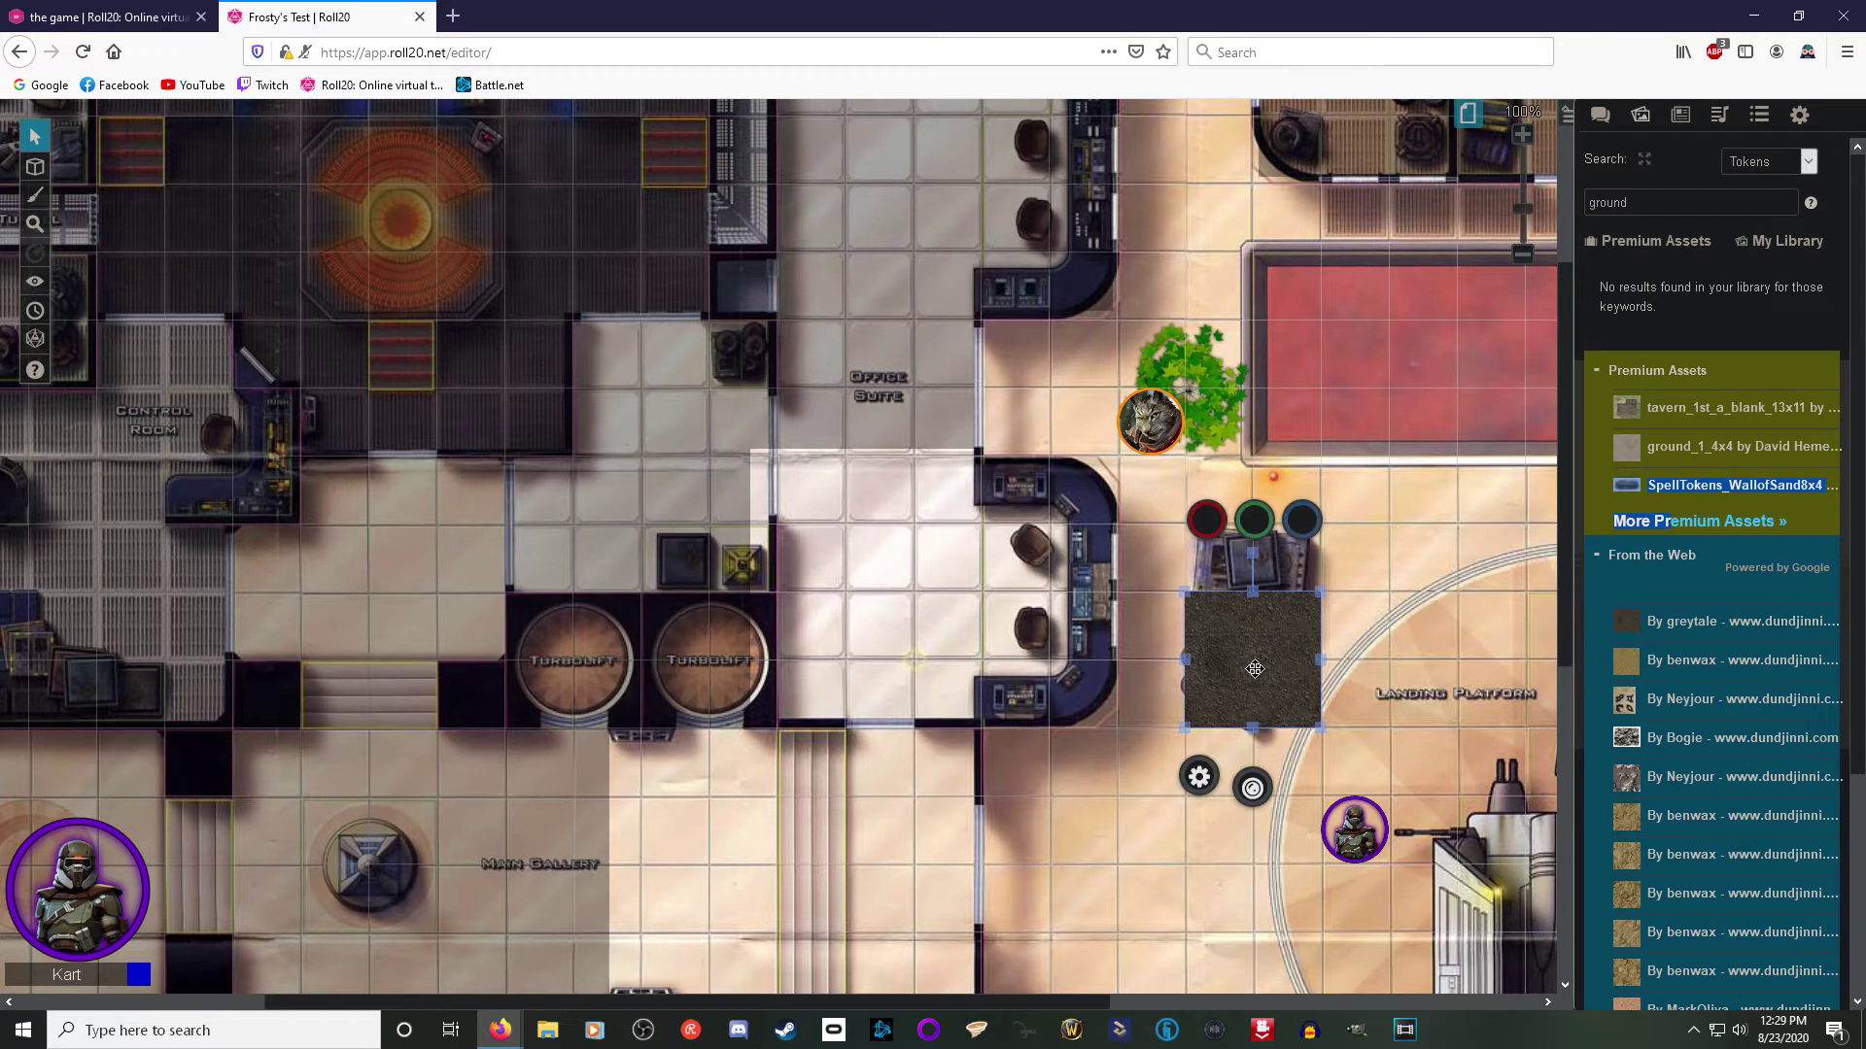
Step: Copy the dark ground tile three times and arrange the copies with it as a two-by-two block
key("ctrl+c")
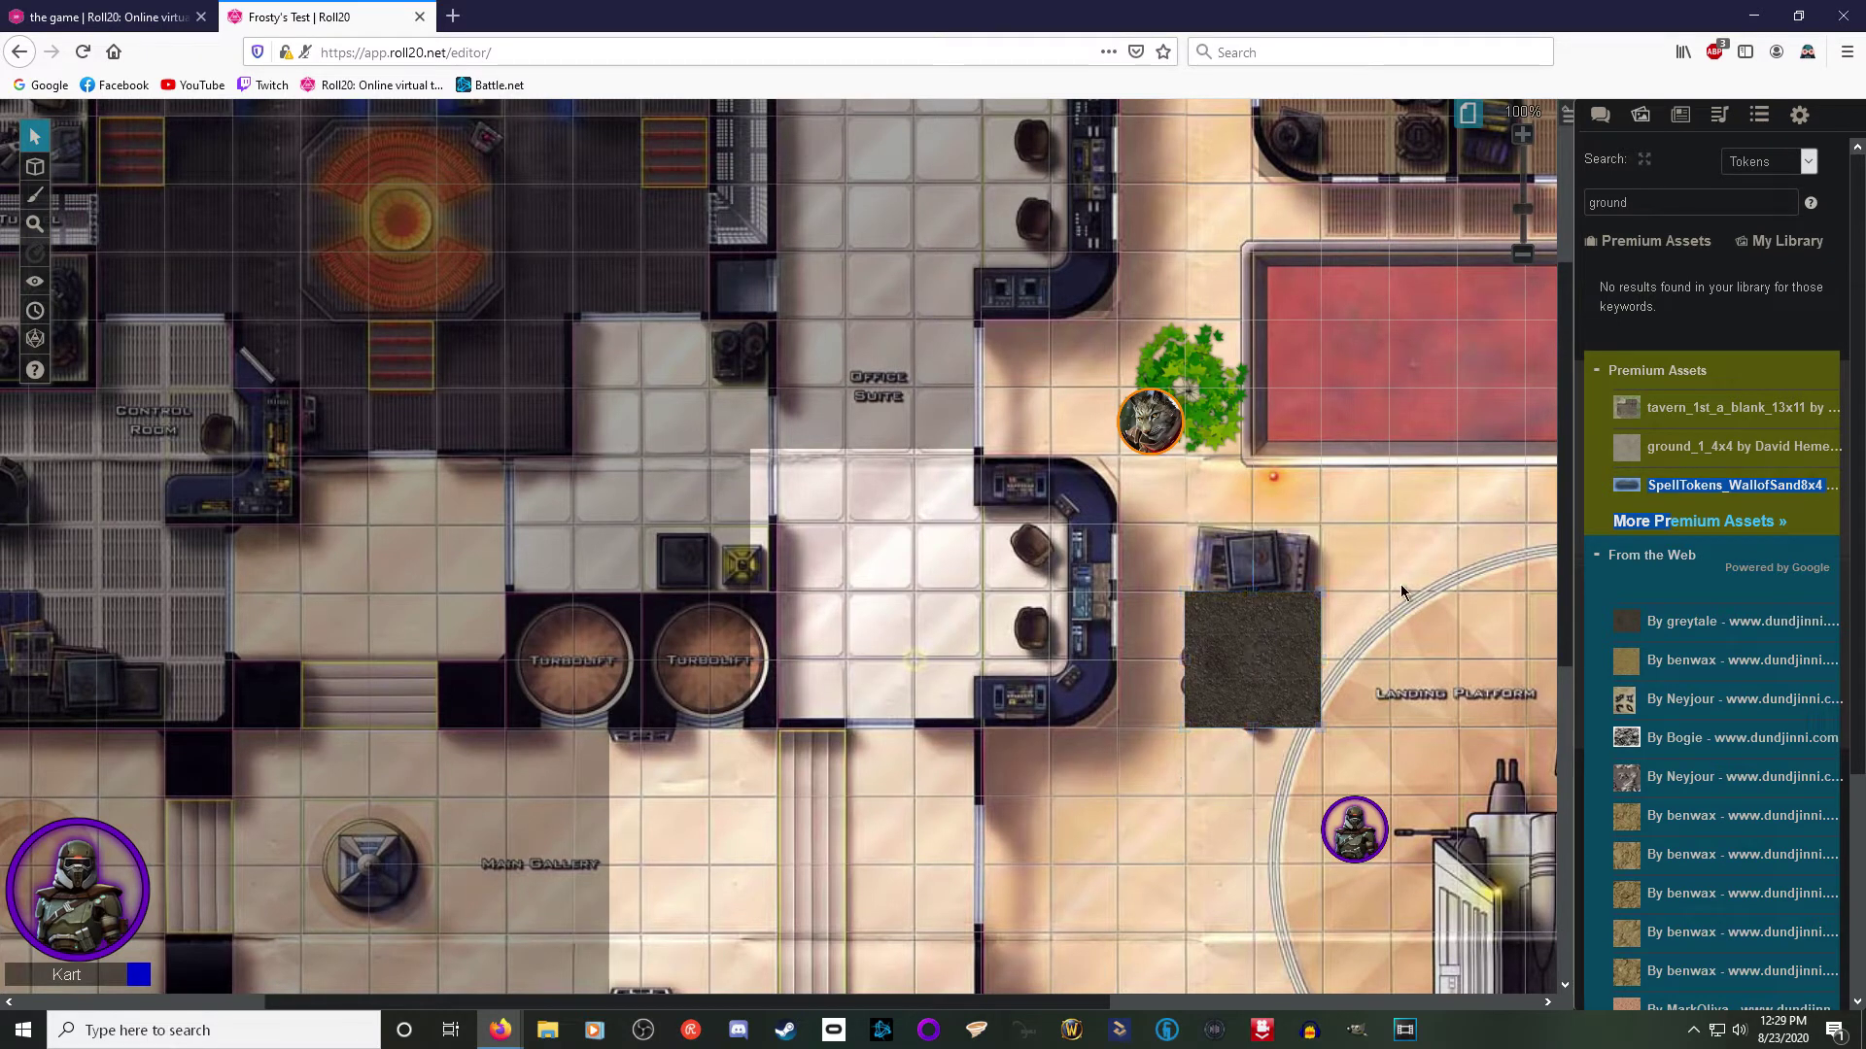
key("ctrl+v")
left_click_drag(1401, 585, 1425, 659)
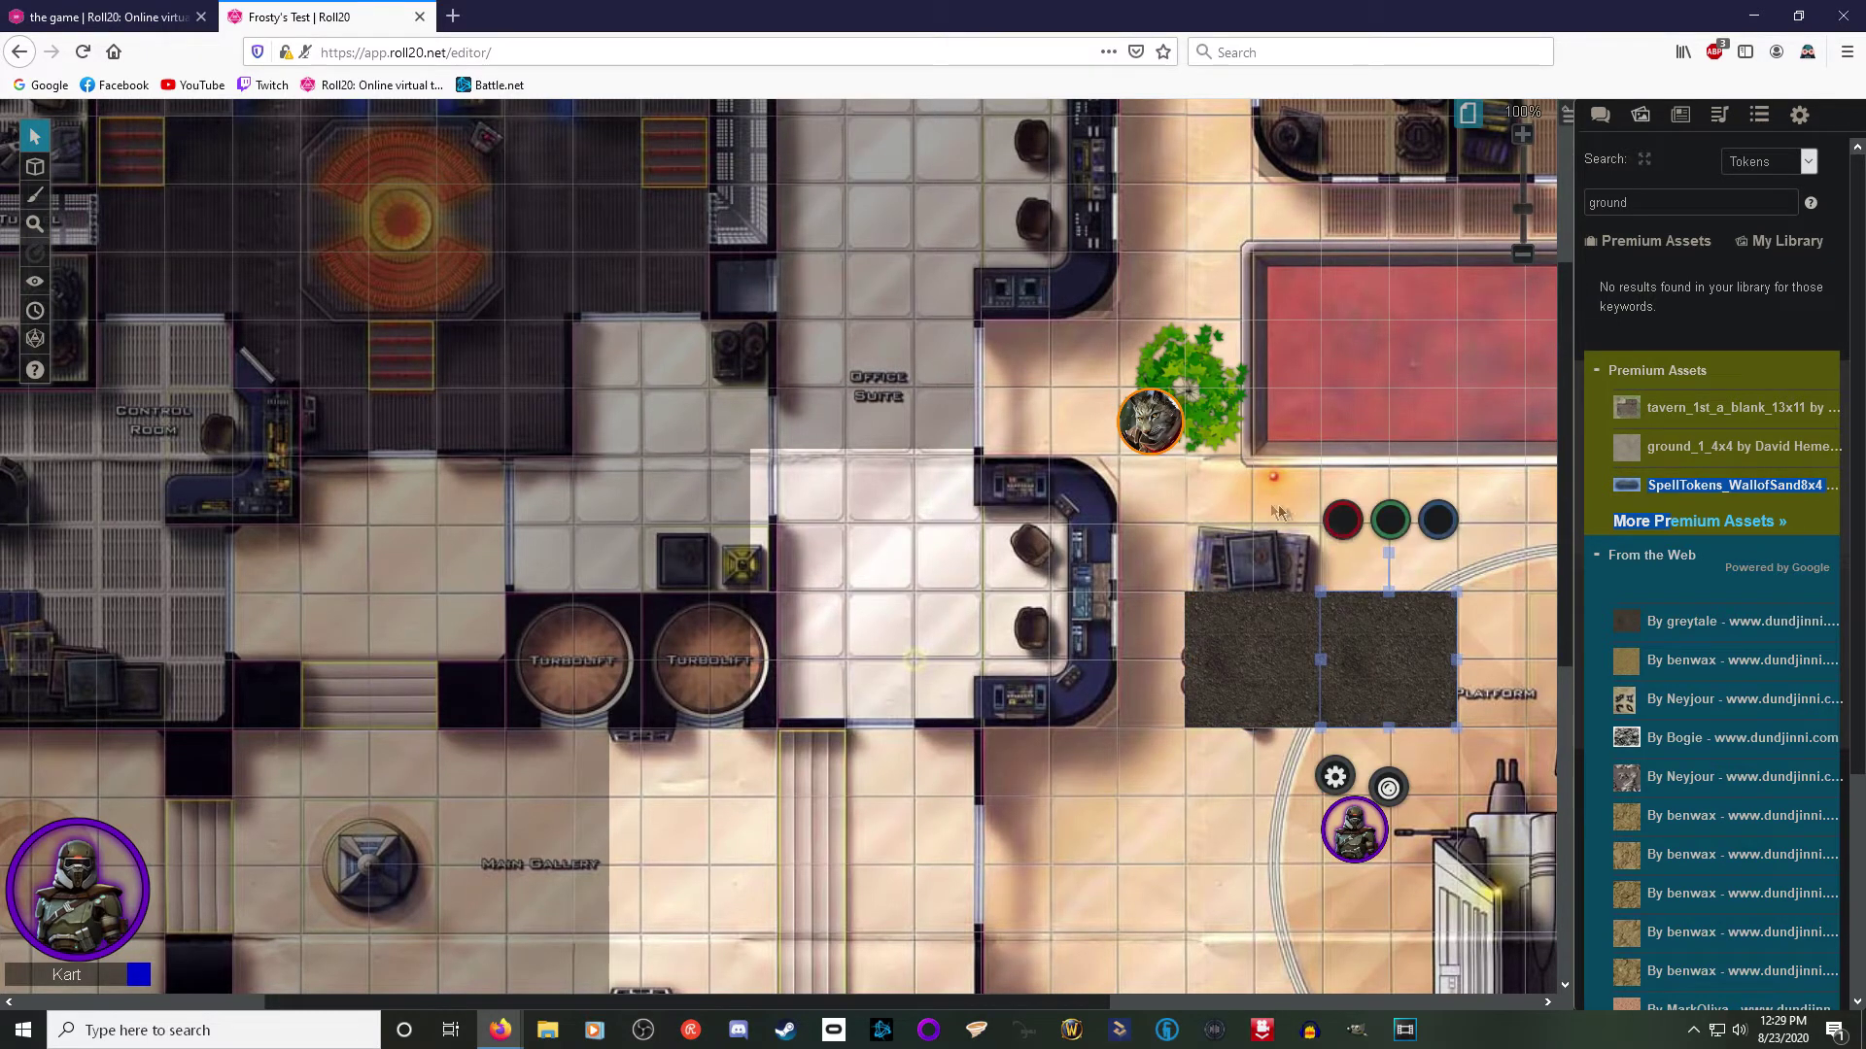
left_click(1249, 537)
key("ctrl+v")
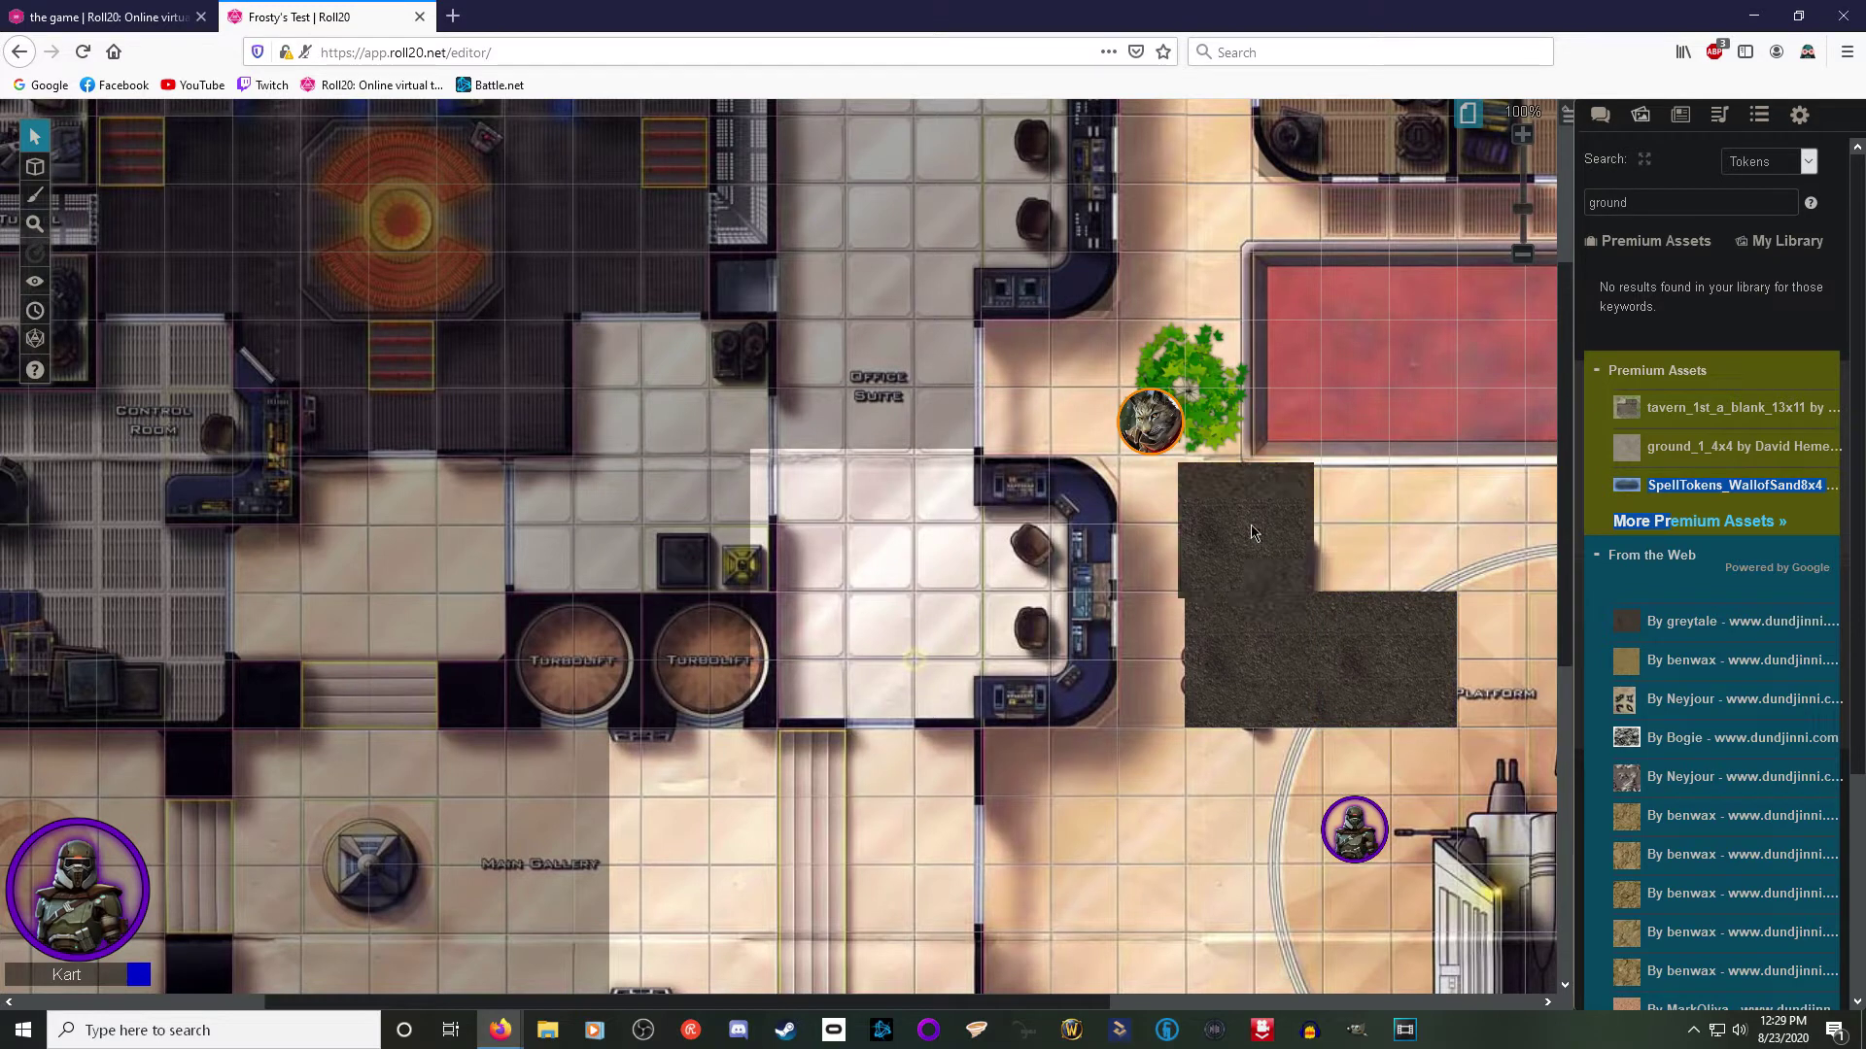
left_click(1407, 513)
key("ctrl+v")
left_click_drag(1396, 518, 1381, 528)
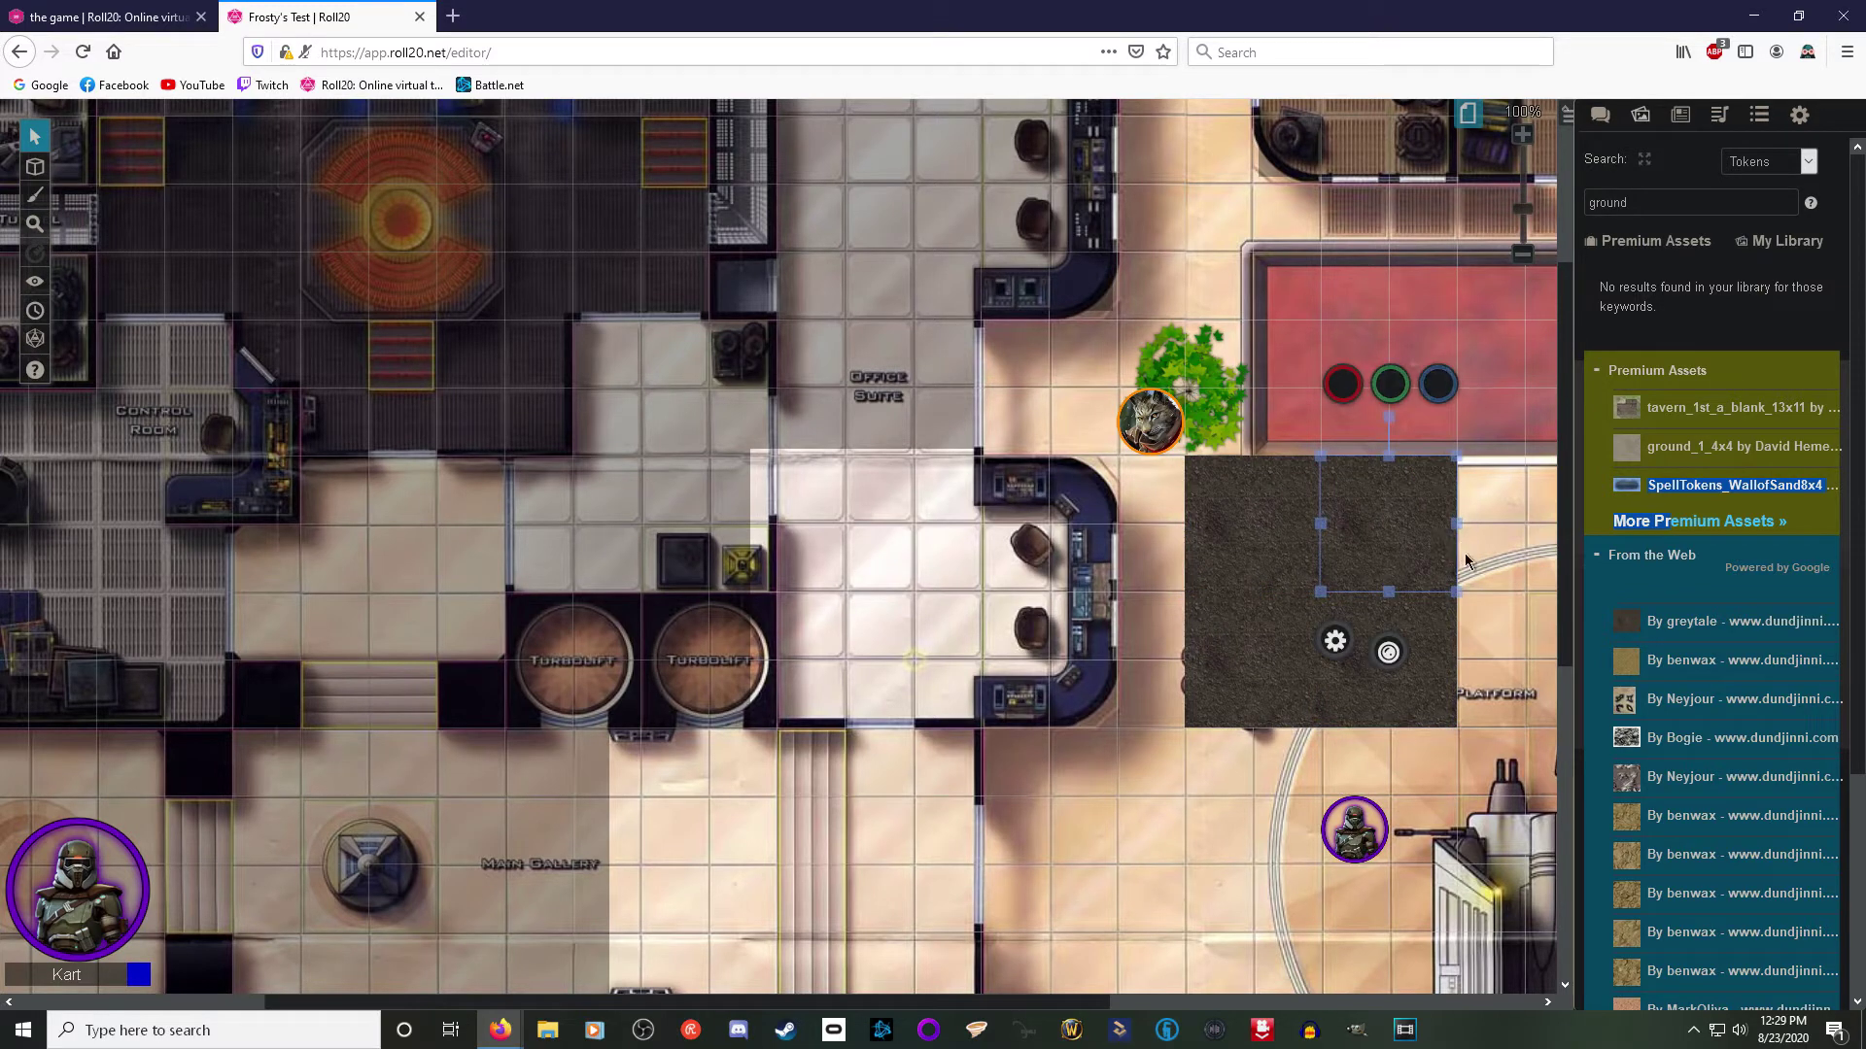
Step: Check the tree and ground tiles from the Map & Background layer and return to the Objects & Tokens layer
left_click(1219, 428)
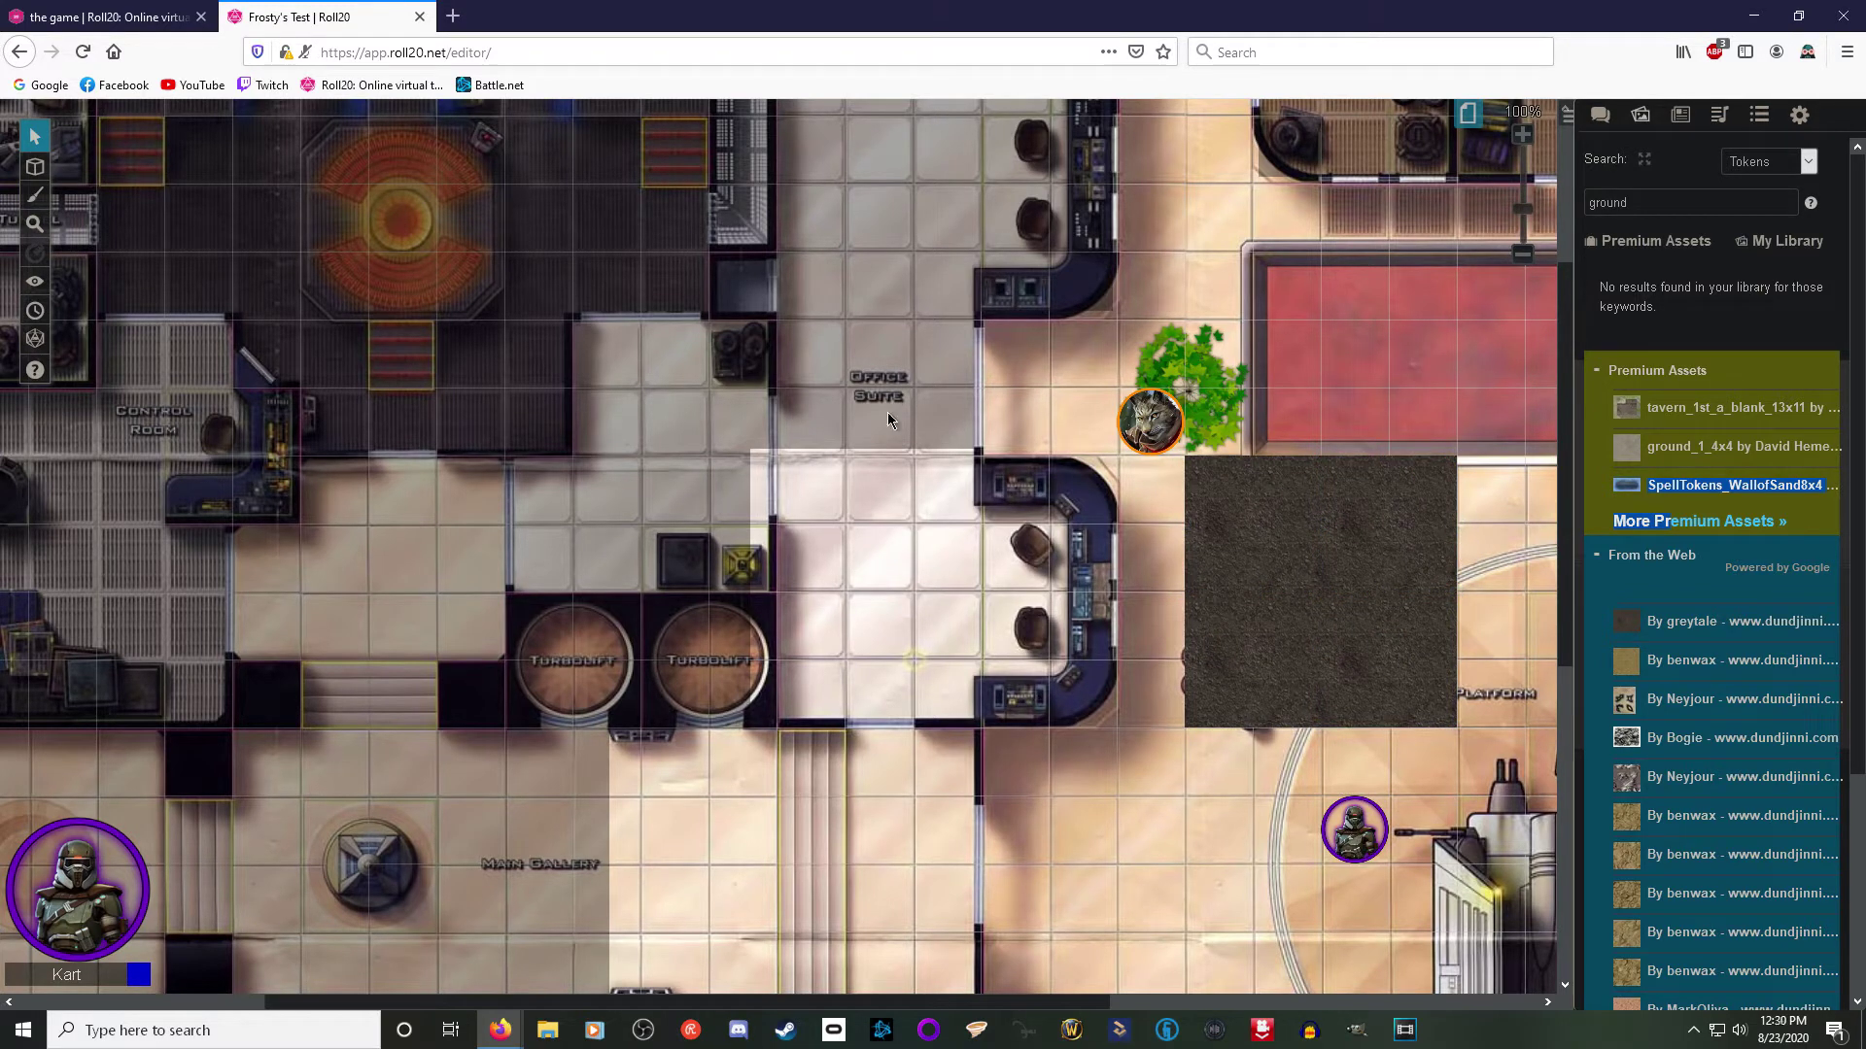
mouse_move(35, 166)
left_click(107, 158)
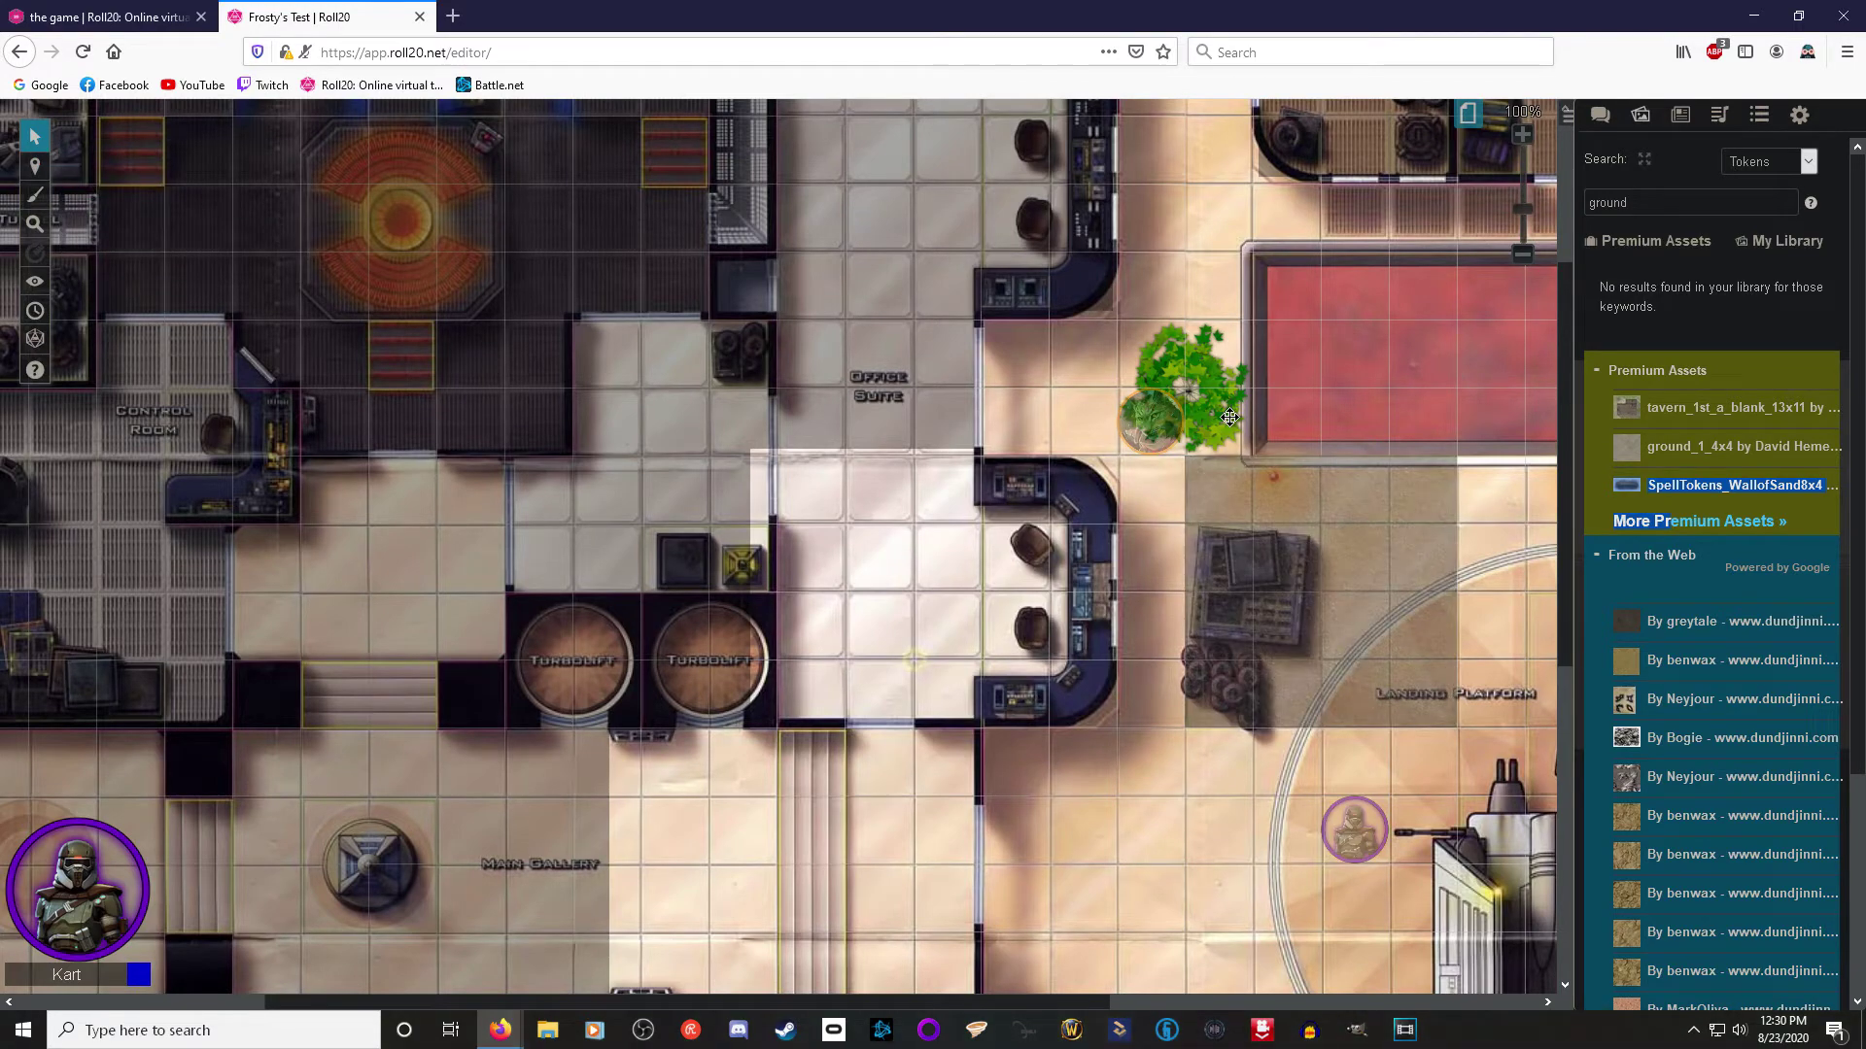
mouse_move(35, 166)
left_click(107, 186)
Step: Select all four dark ground tiles together and move them to the Map Layer
left_click(1232, 537)
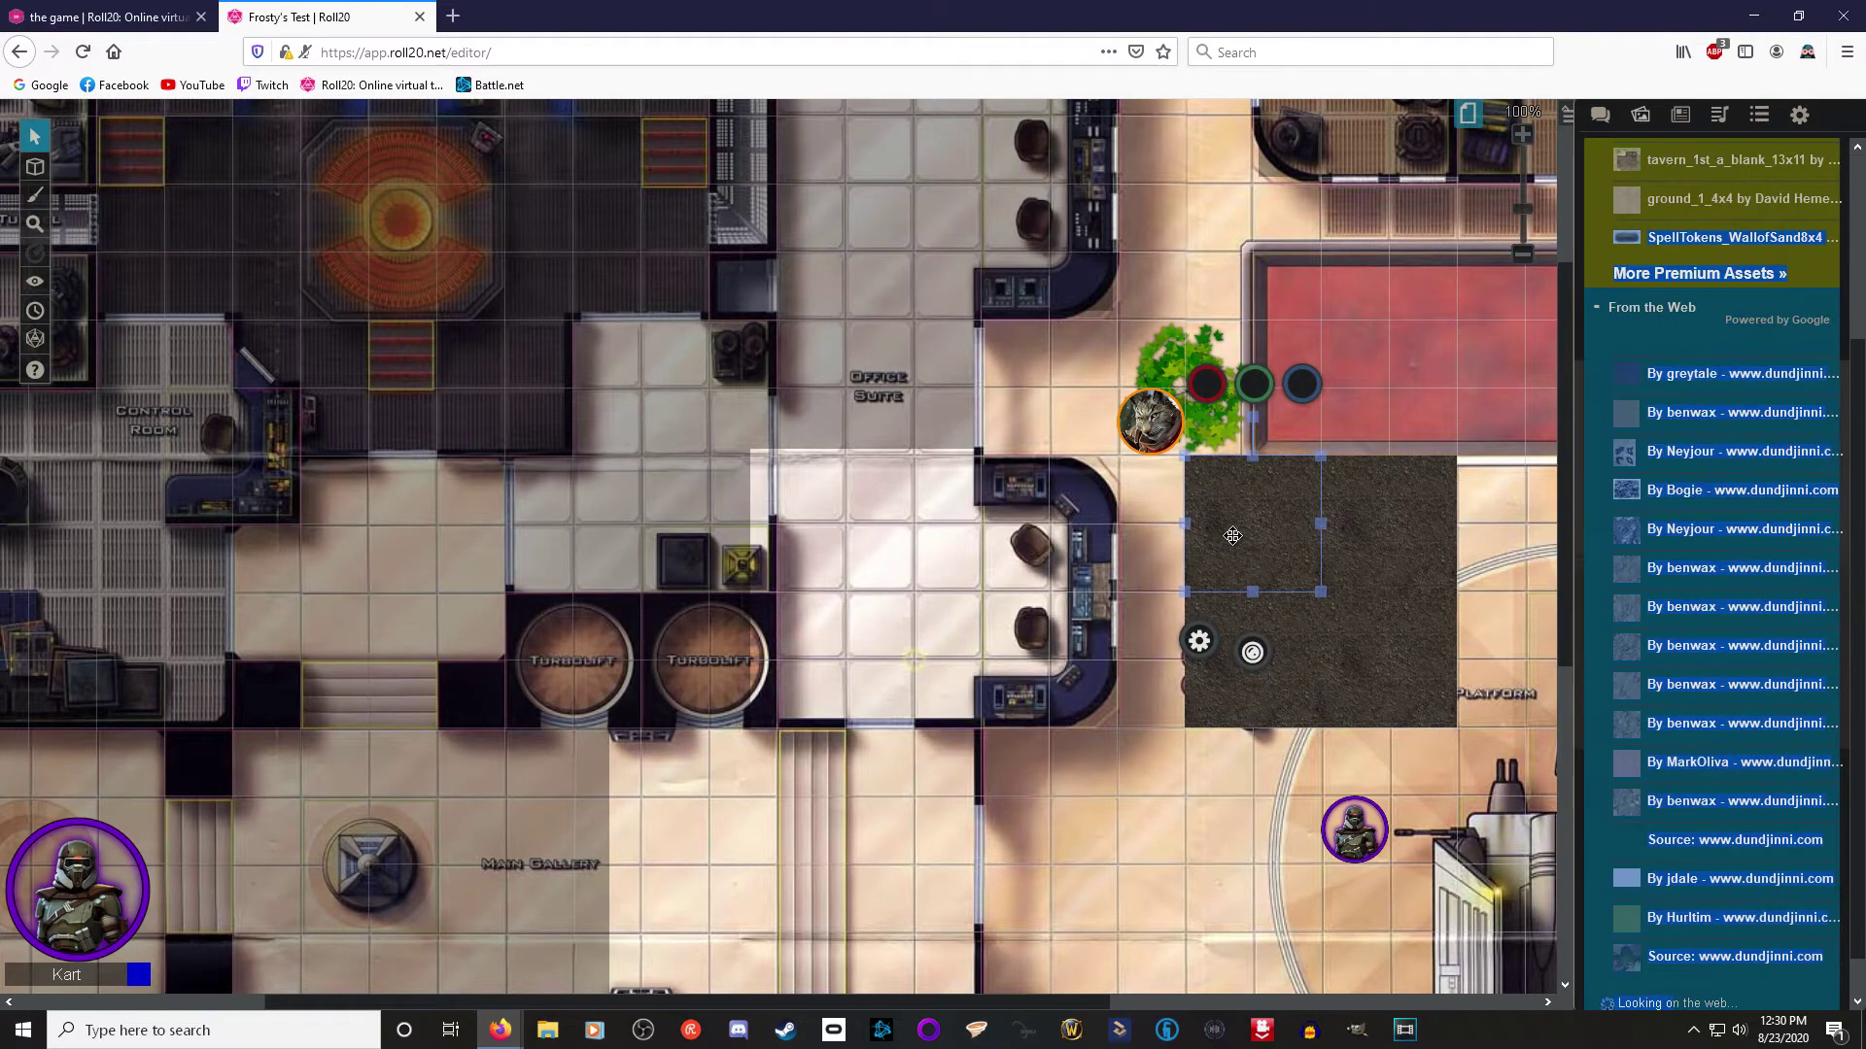
left_click(1486, 728)
left_click_drag(1489, 740, 1194, 463)
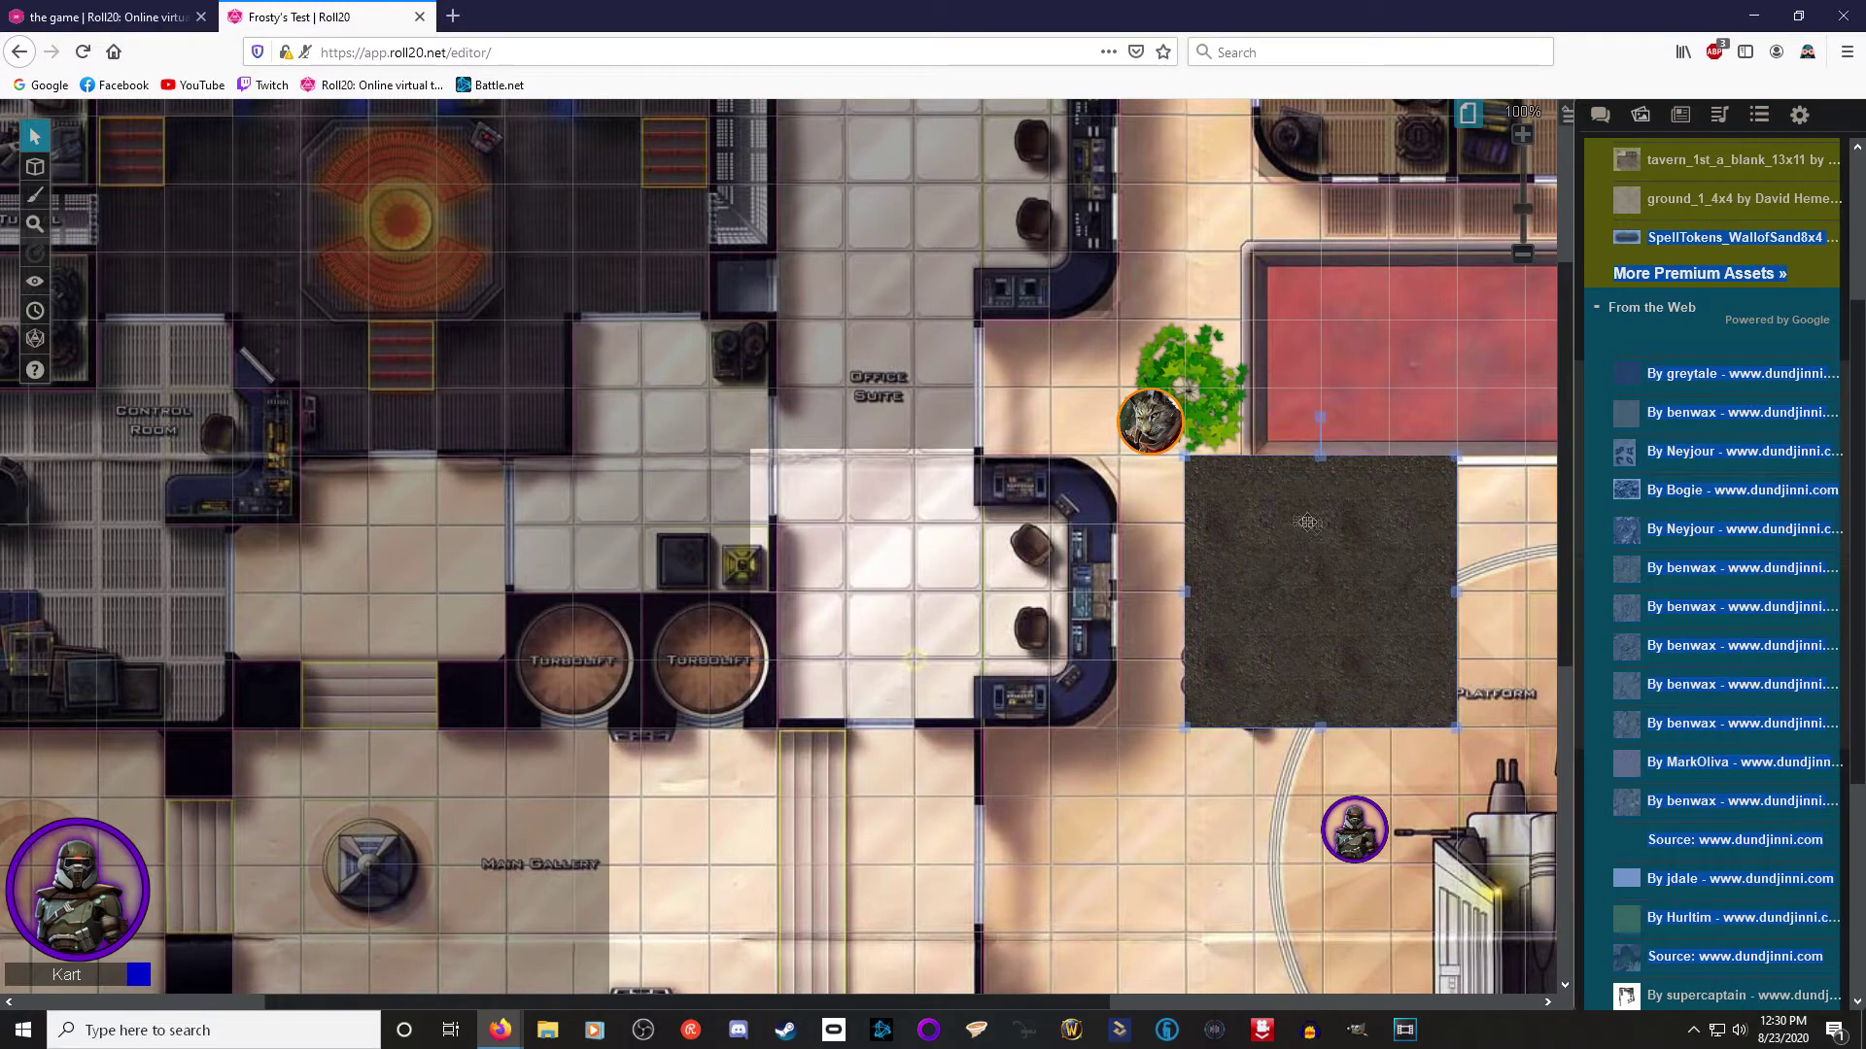
right_click(1266, 552)
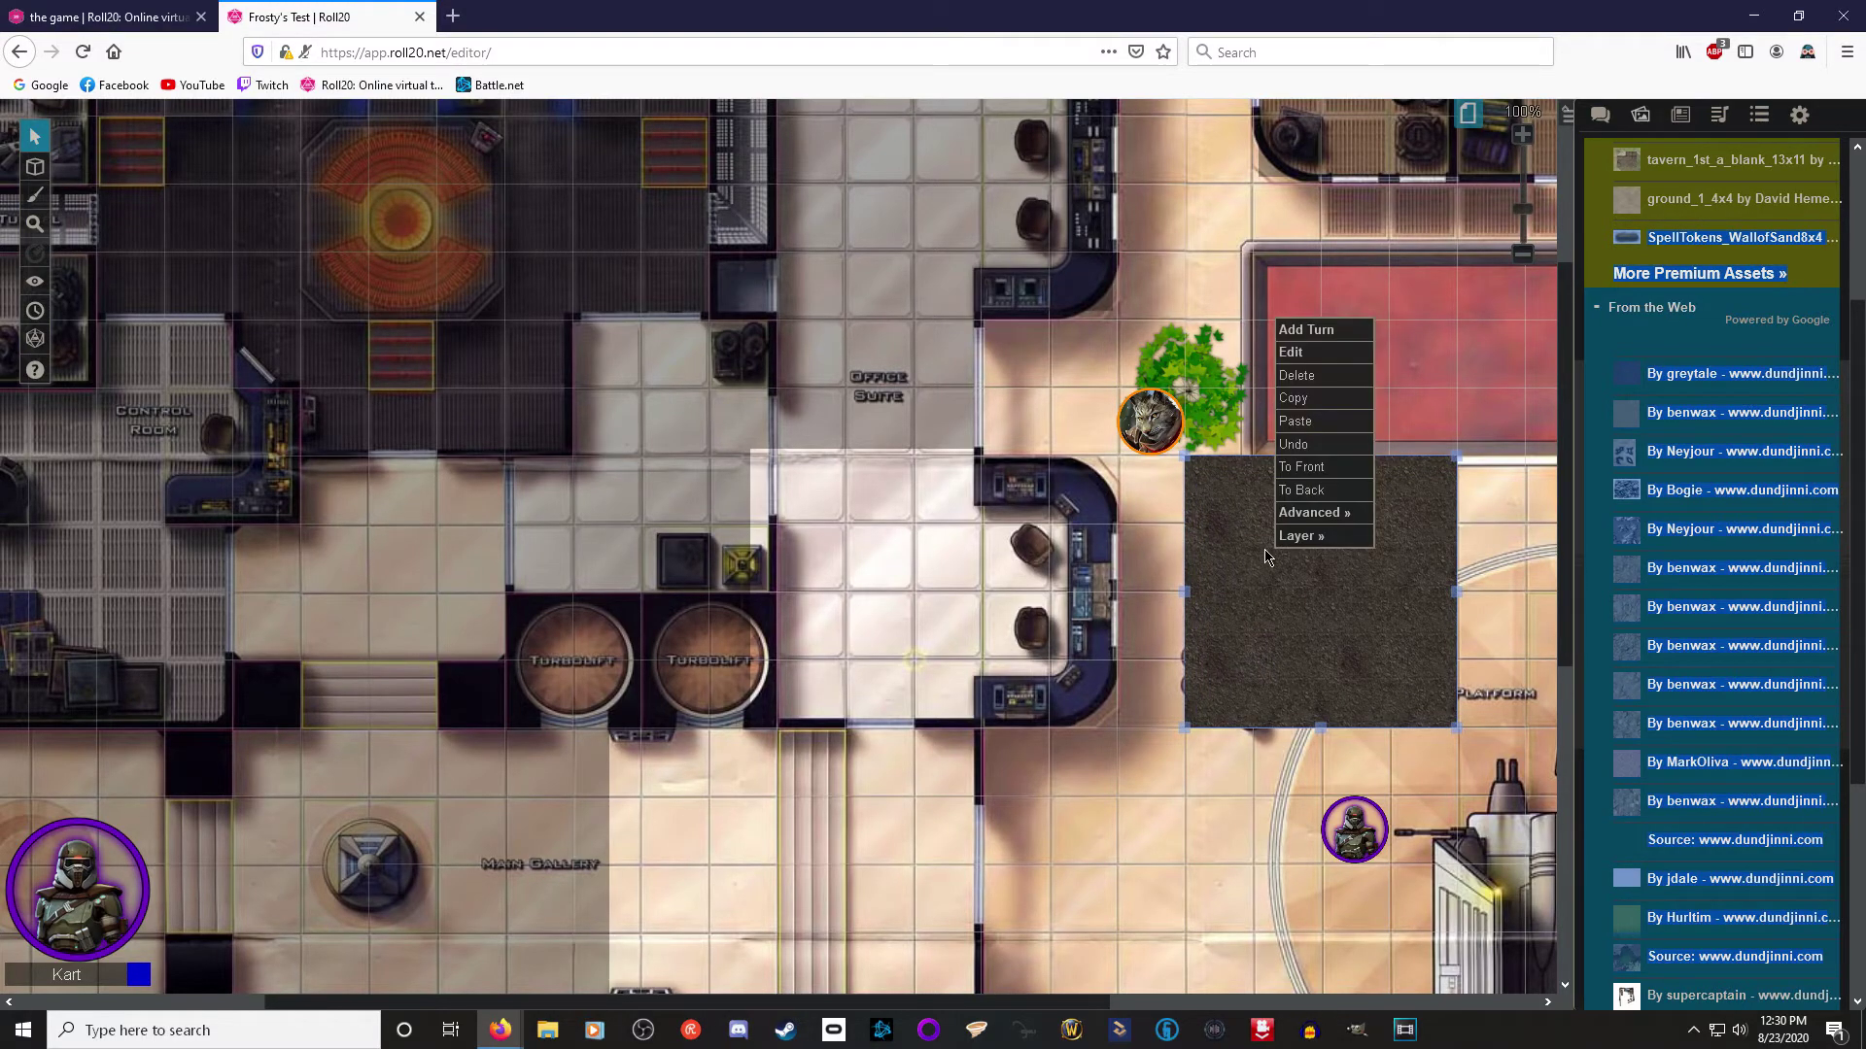
mouse_move(1329, 542)
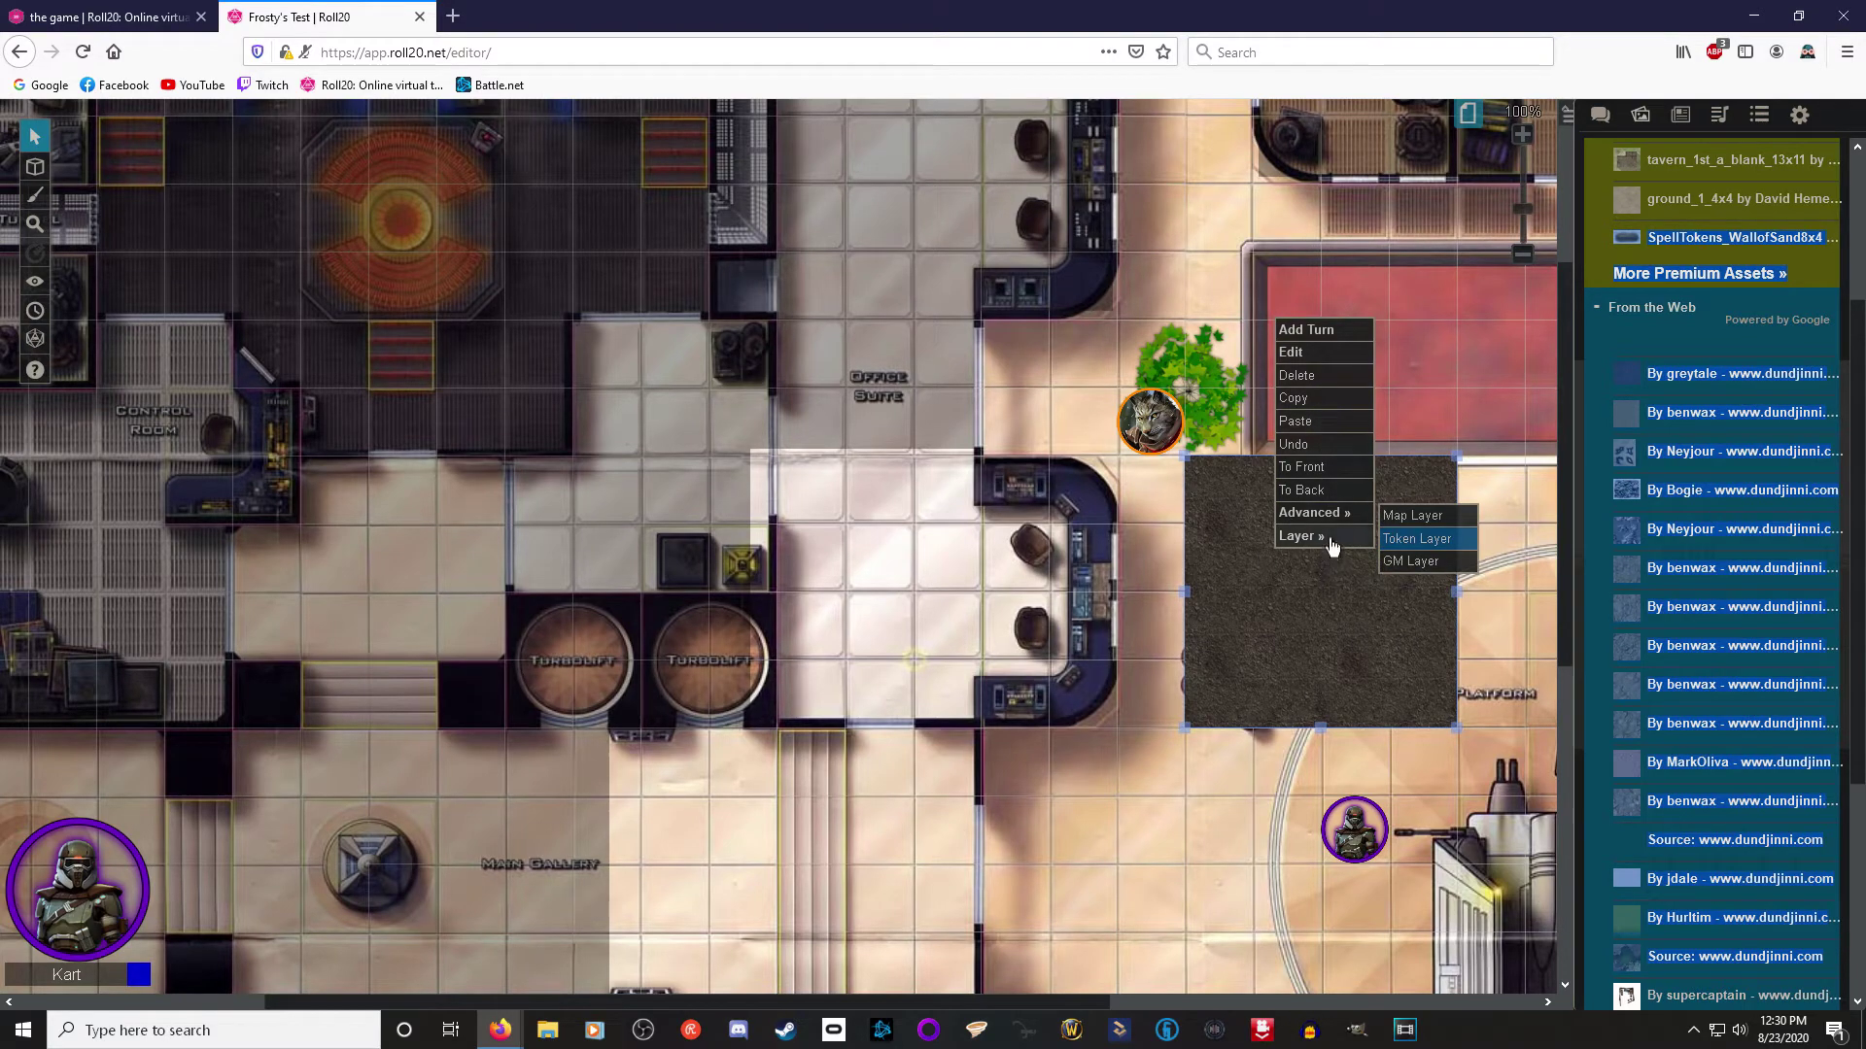
left_click(1419, 520)
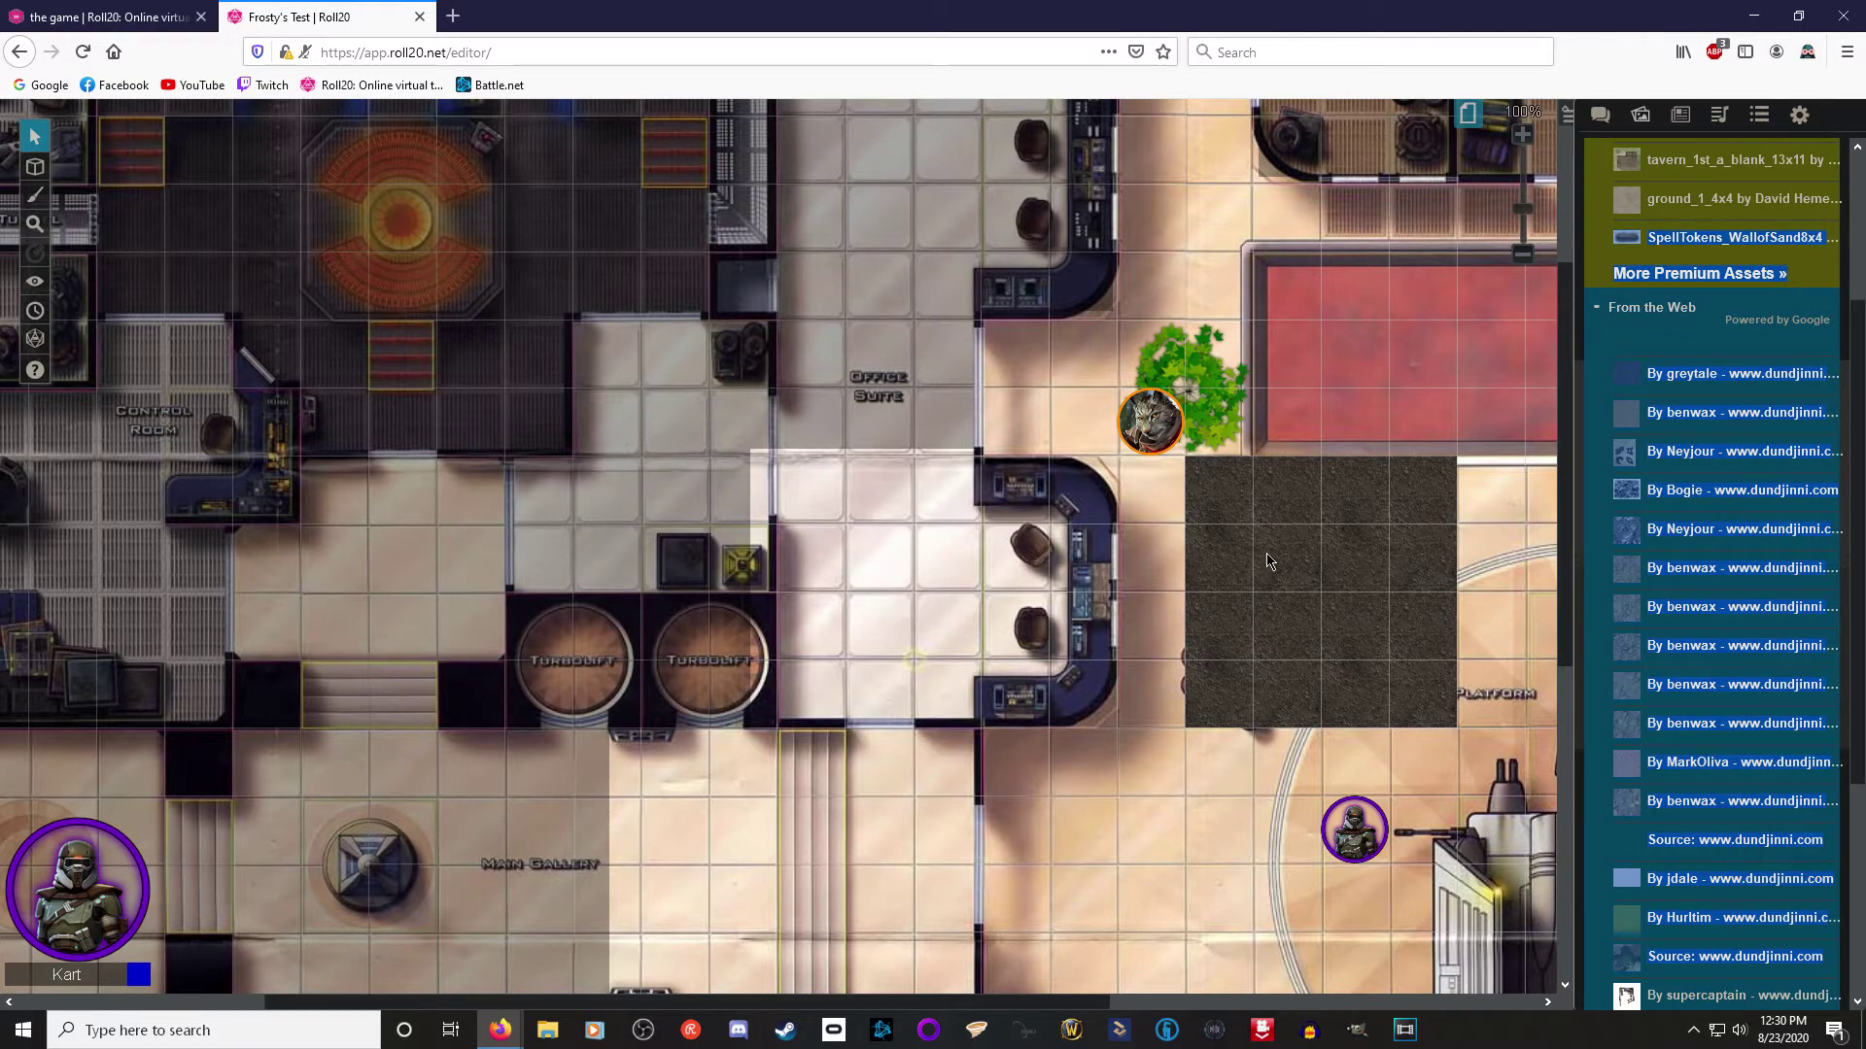
Step: On the Map & Background layer, bring the tree to the front and centre it on the dark ground block
mouse_move(35, 166)
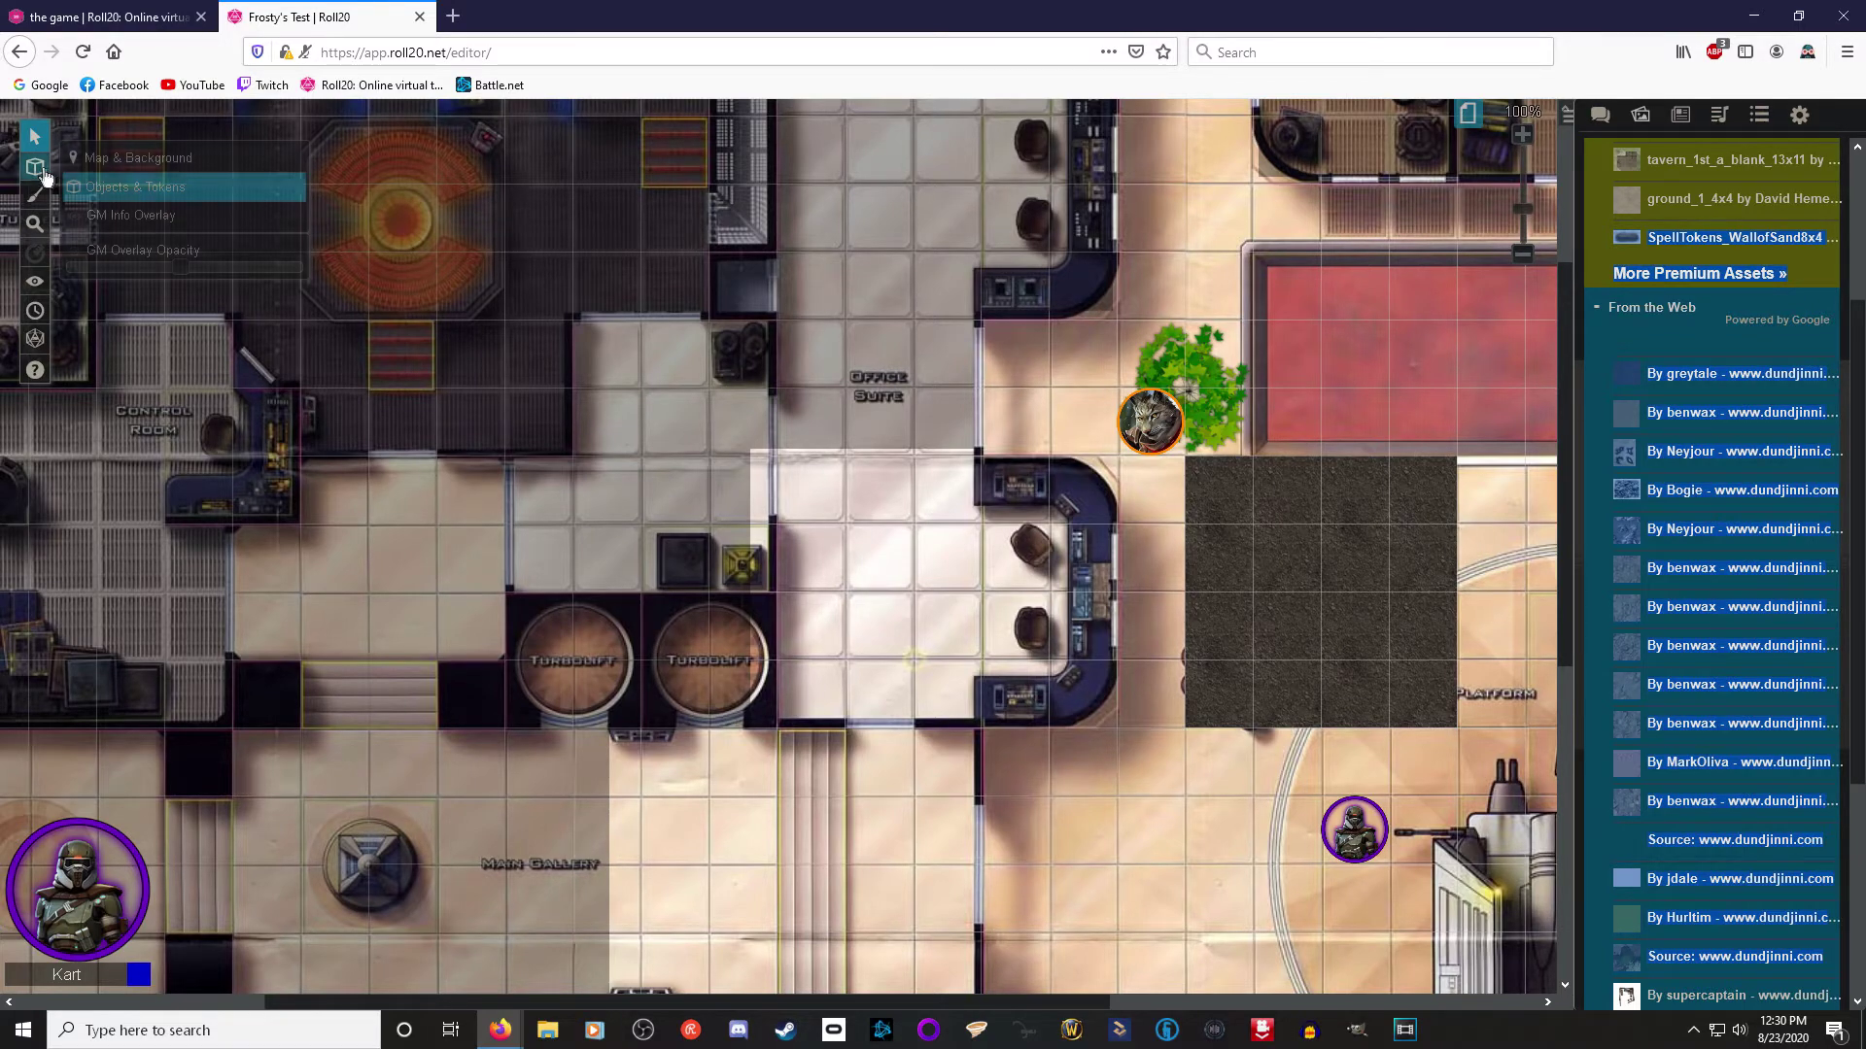
left_click(138, 159)
left_click_drag(1200, 389, 1263, 437)
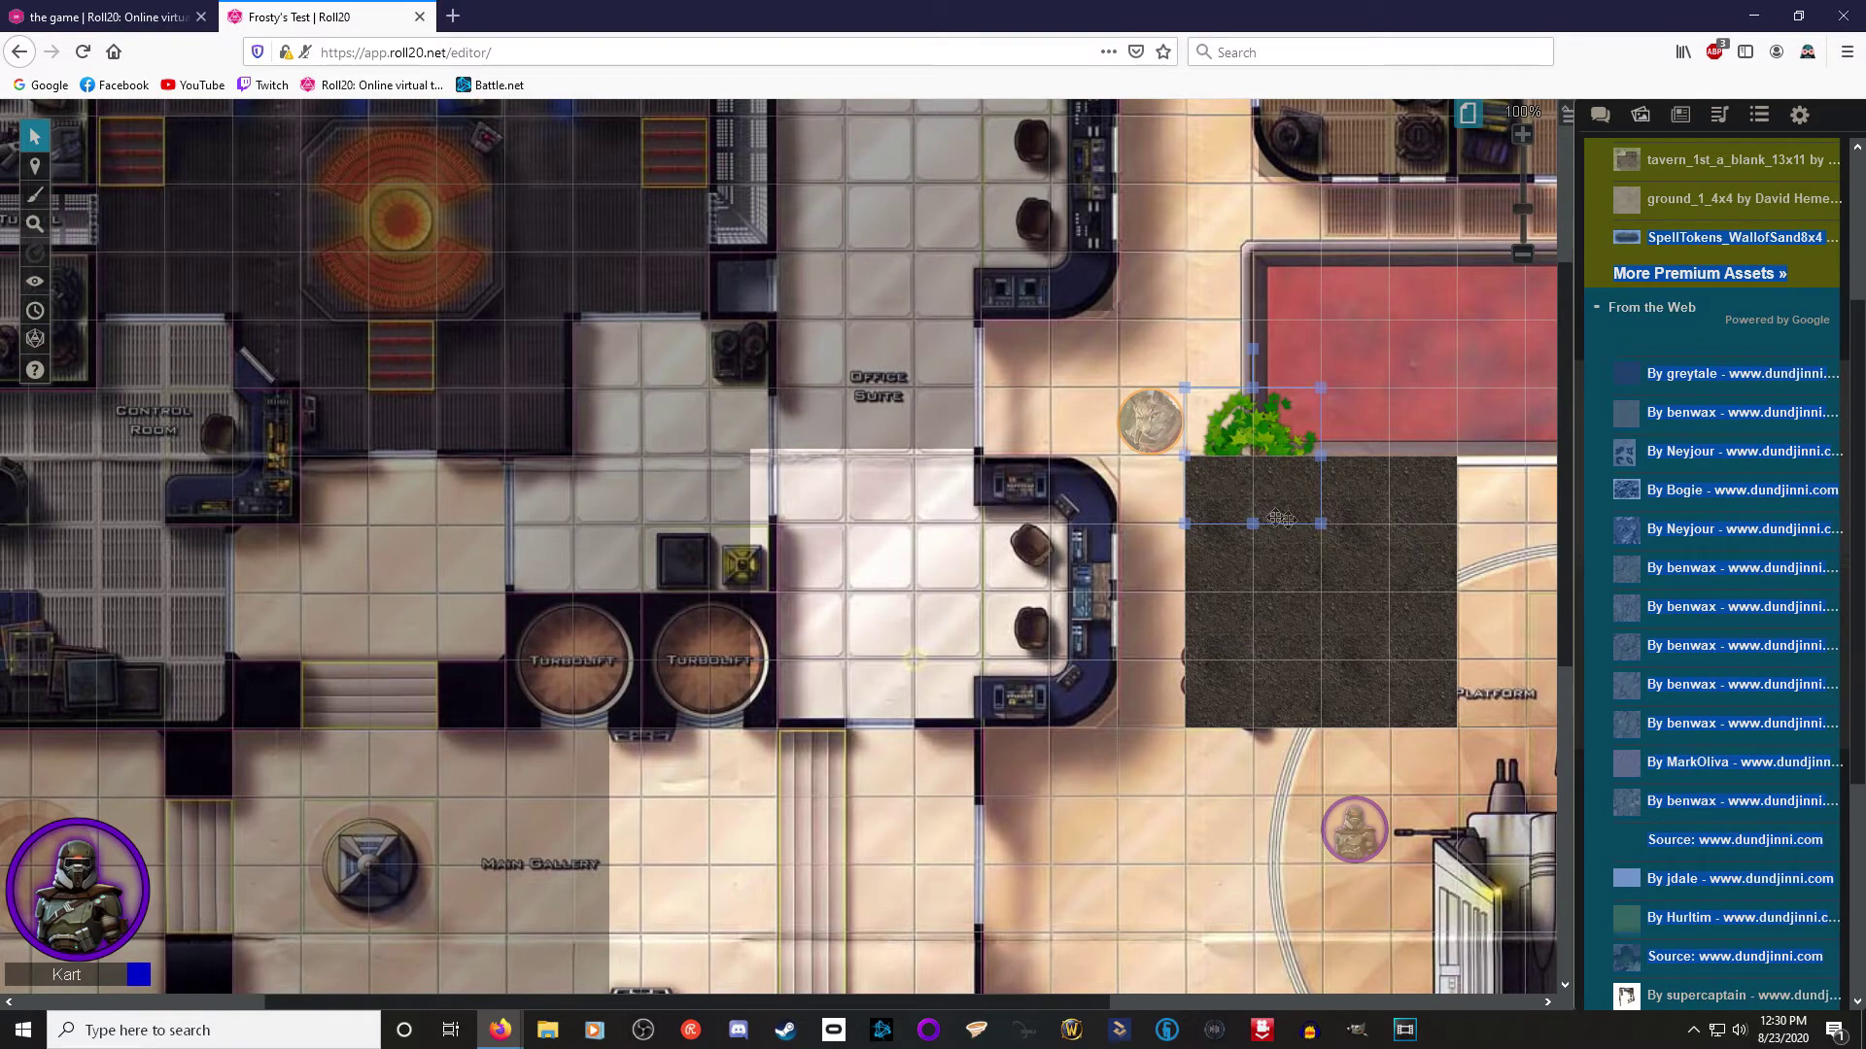
right_click(1268, 434)
mouse_move(1330, 429)
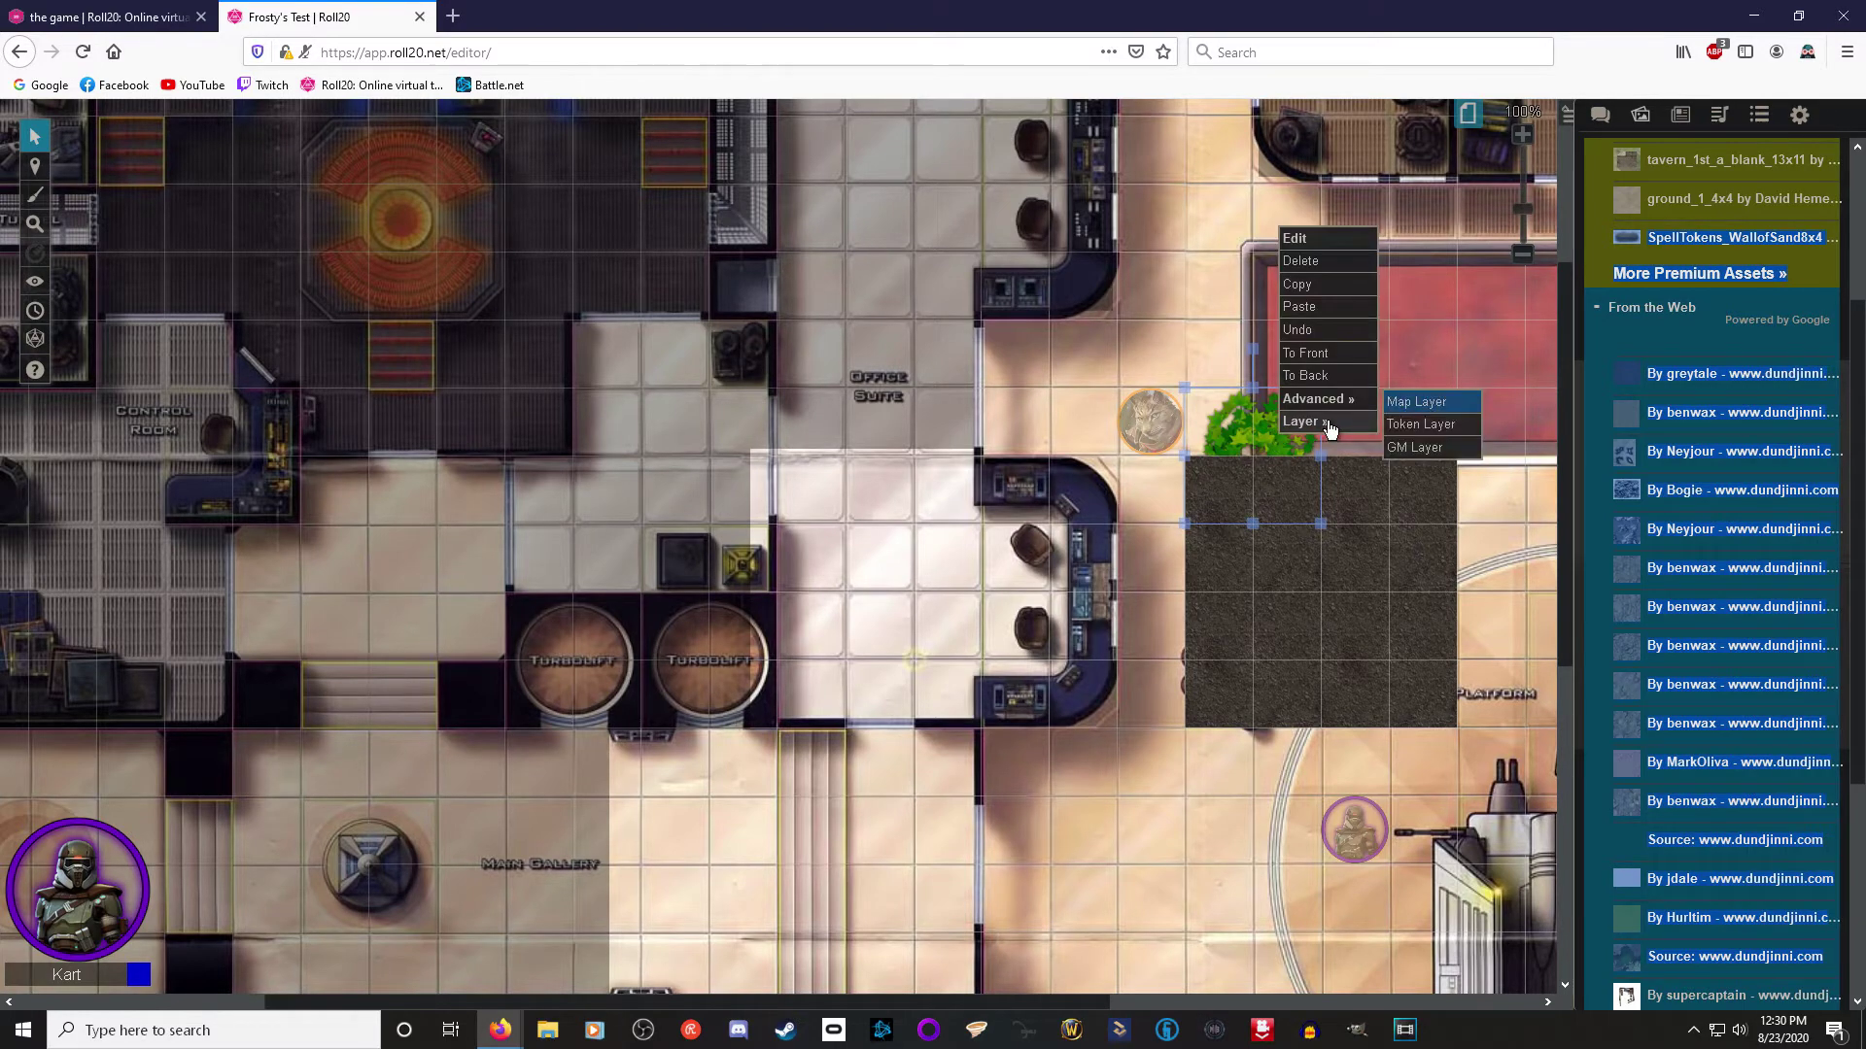
left_click(1304, 353)
left_click_drag(1279, 463, 1357, 579)
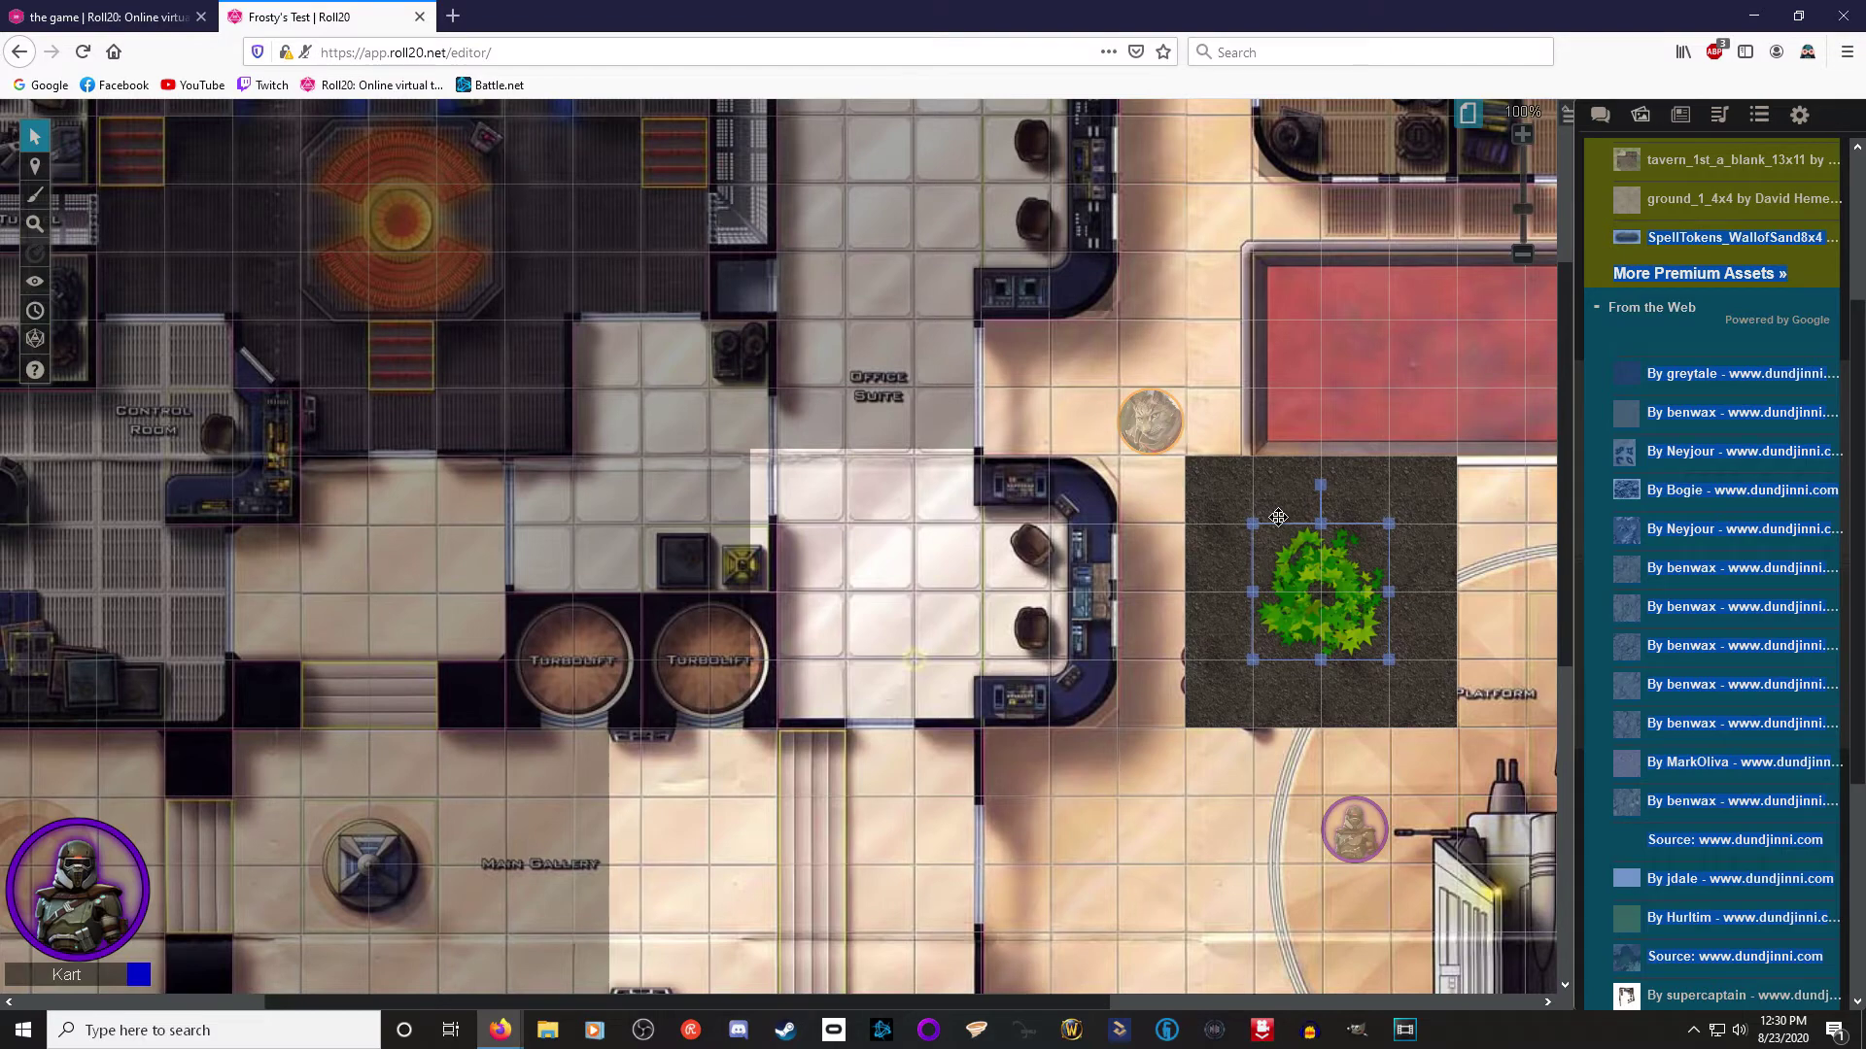
Step: Return to the Objects & Tokens layer and try to select the tree and ground tiles from there
mouse_move(35, 166)
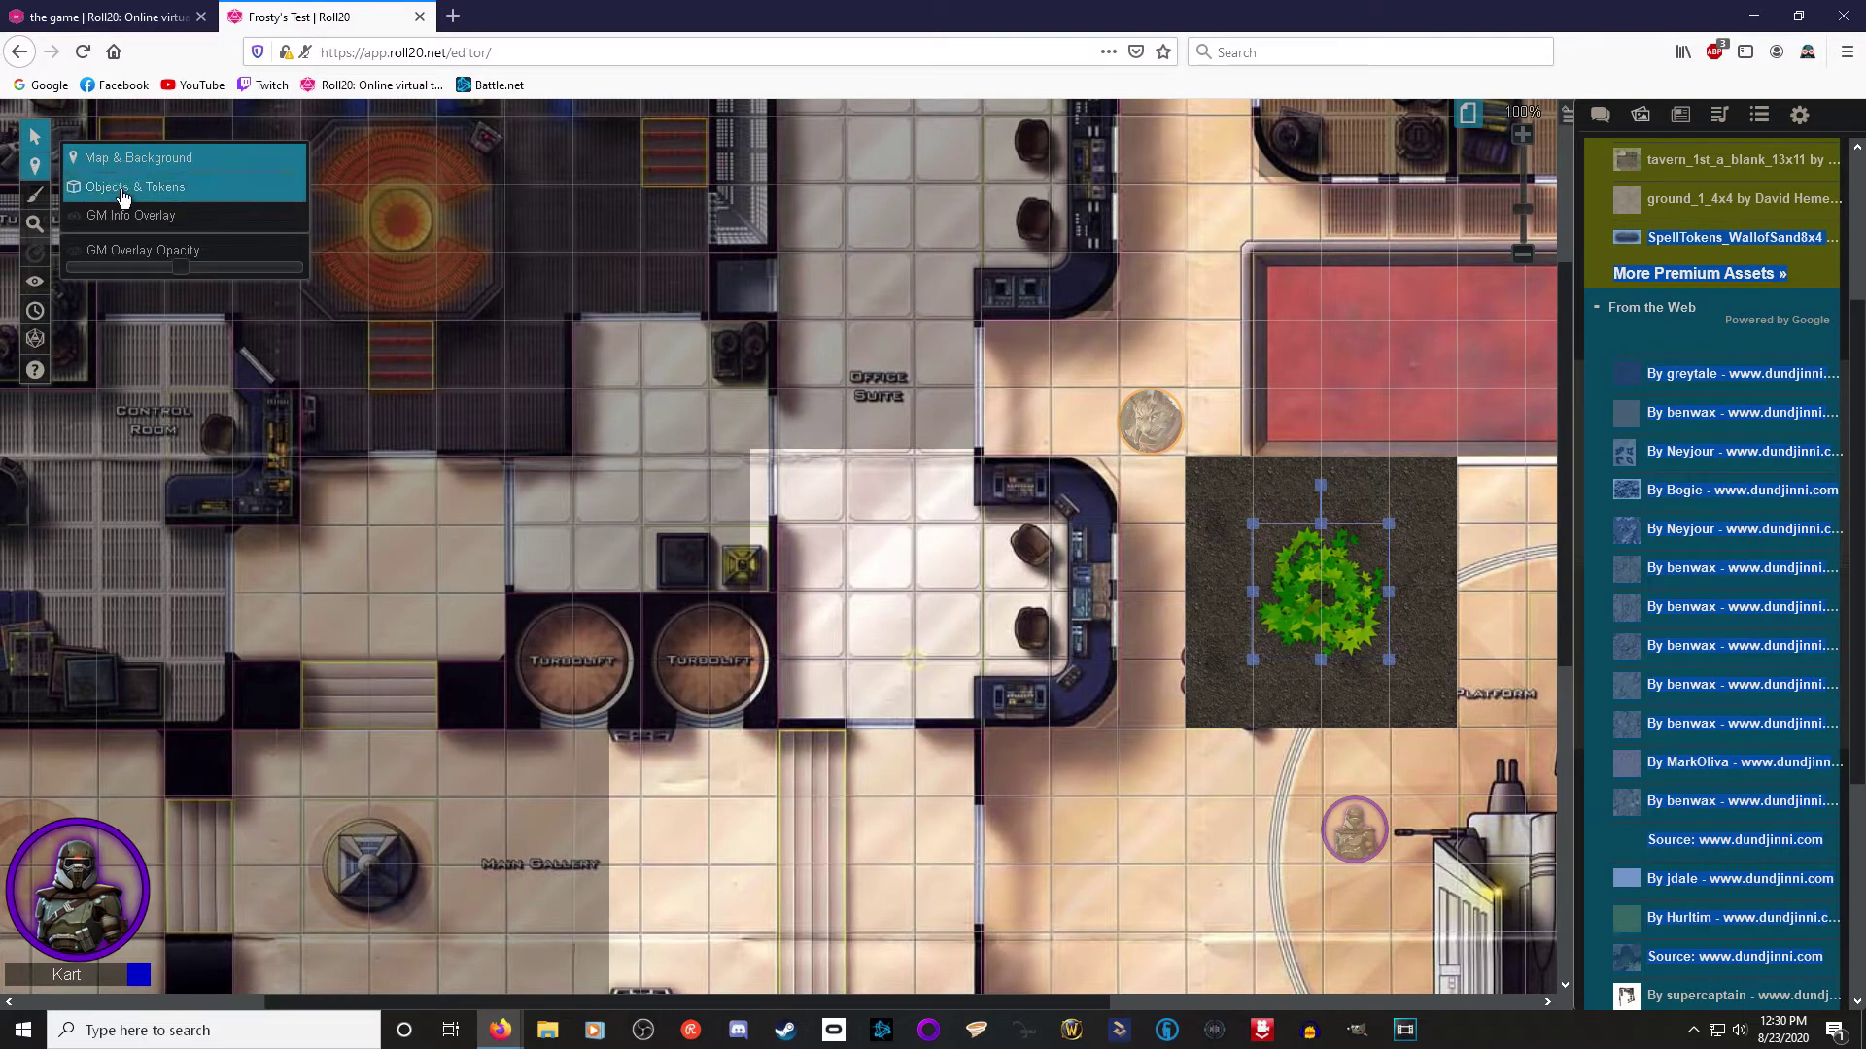
left_click(122, 189)
scroll(960, 517, "up", 2)
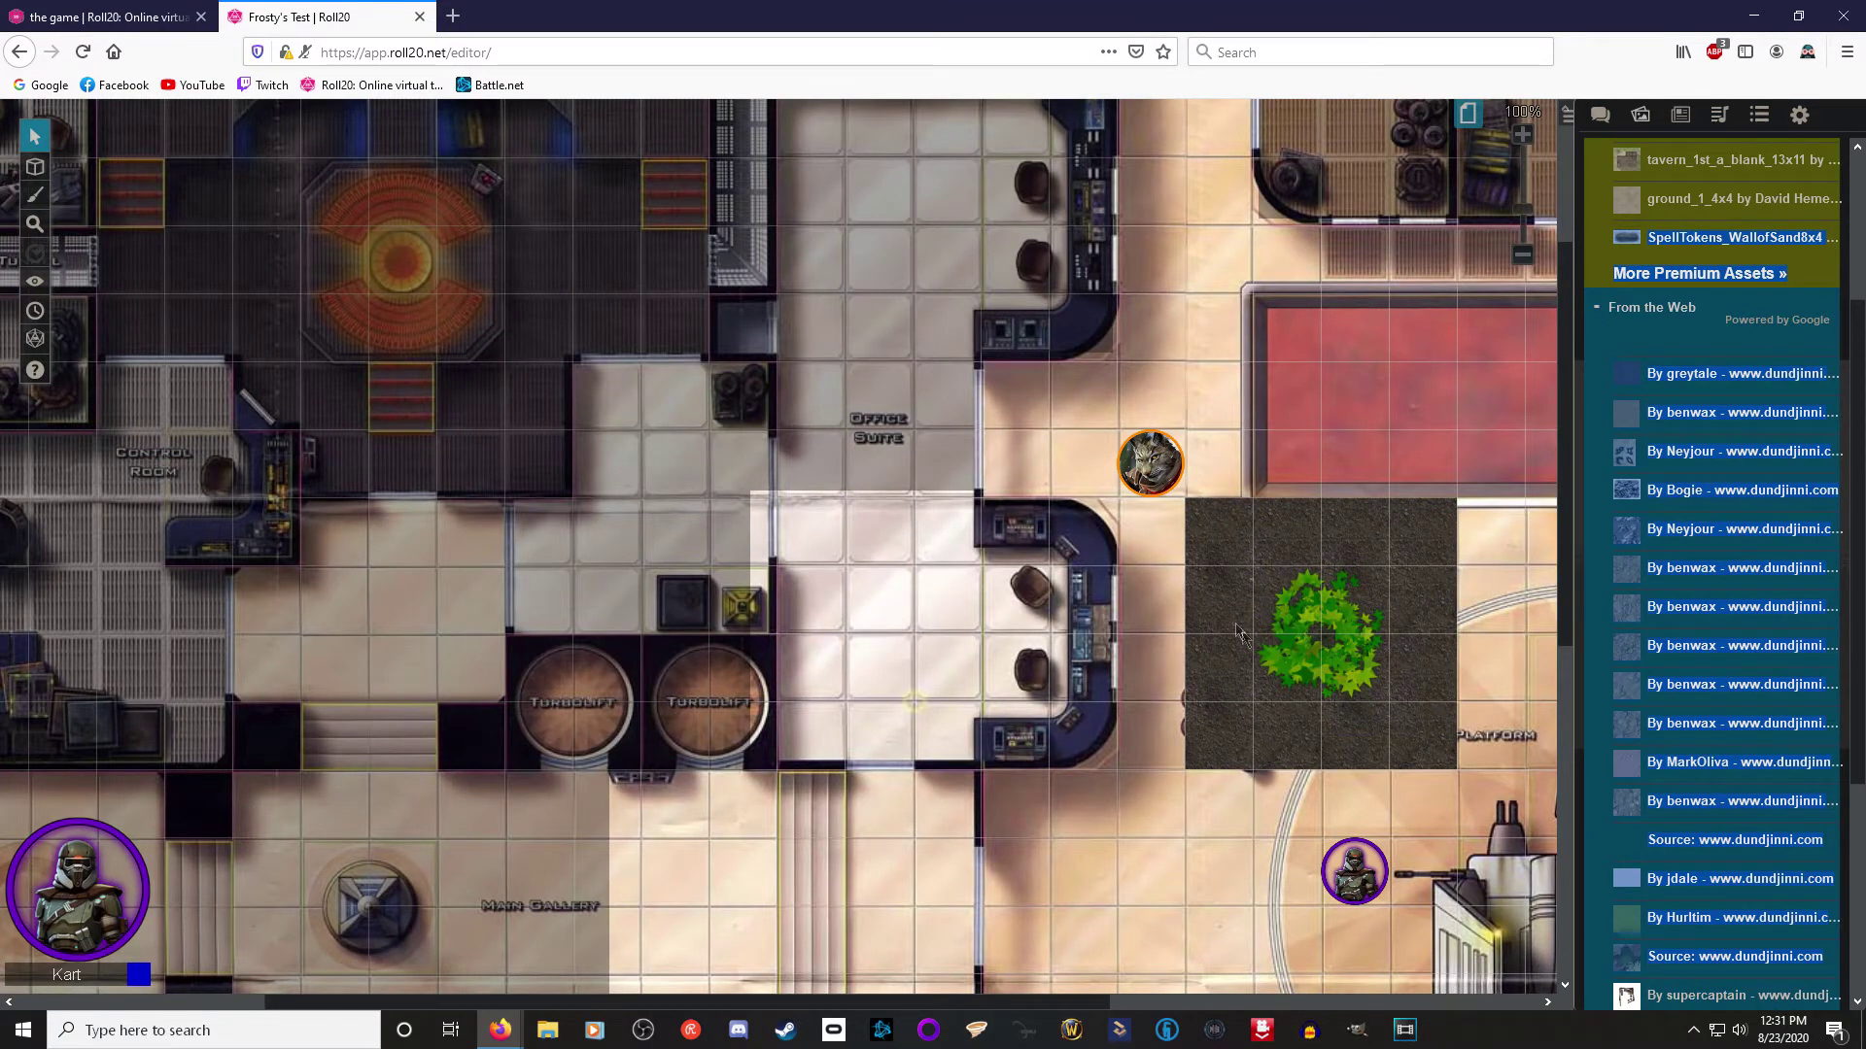
left_click(1418, 554)
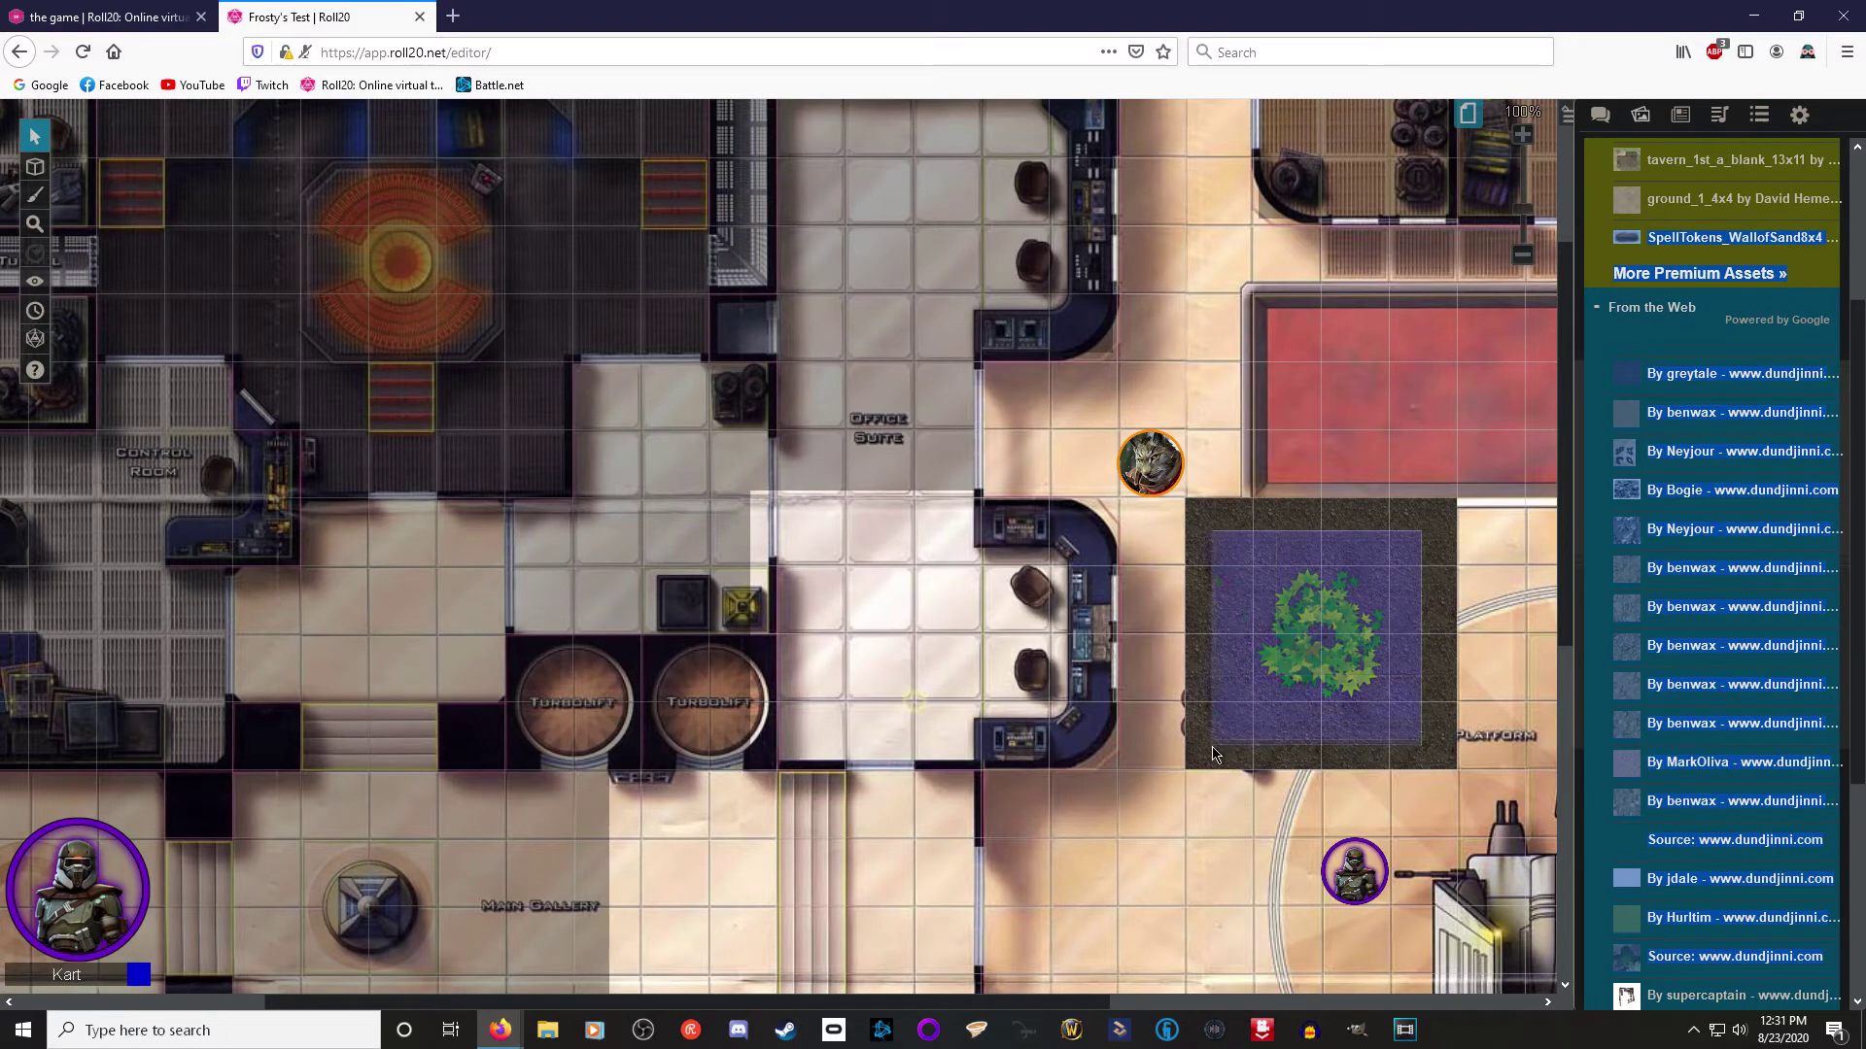
left_click(1419, 553)
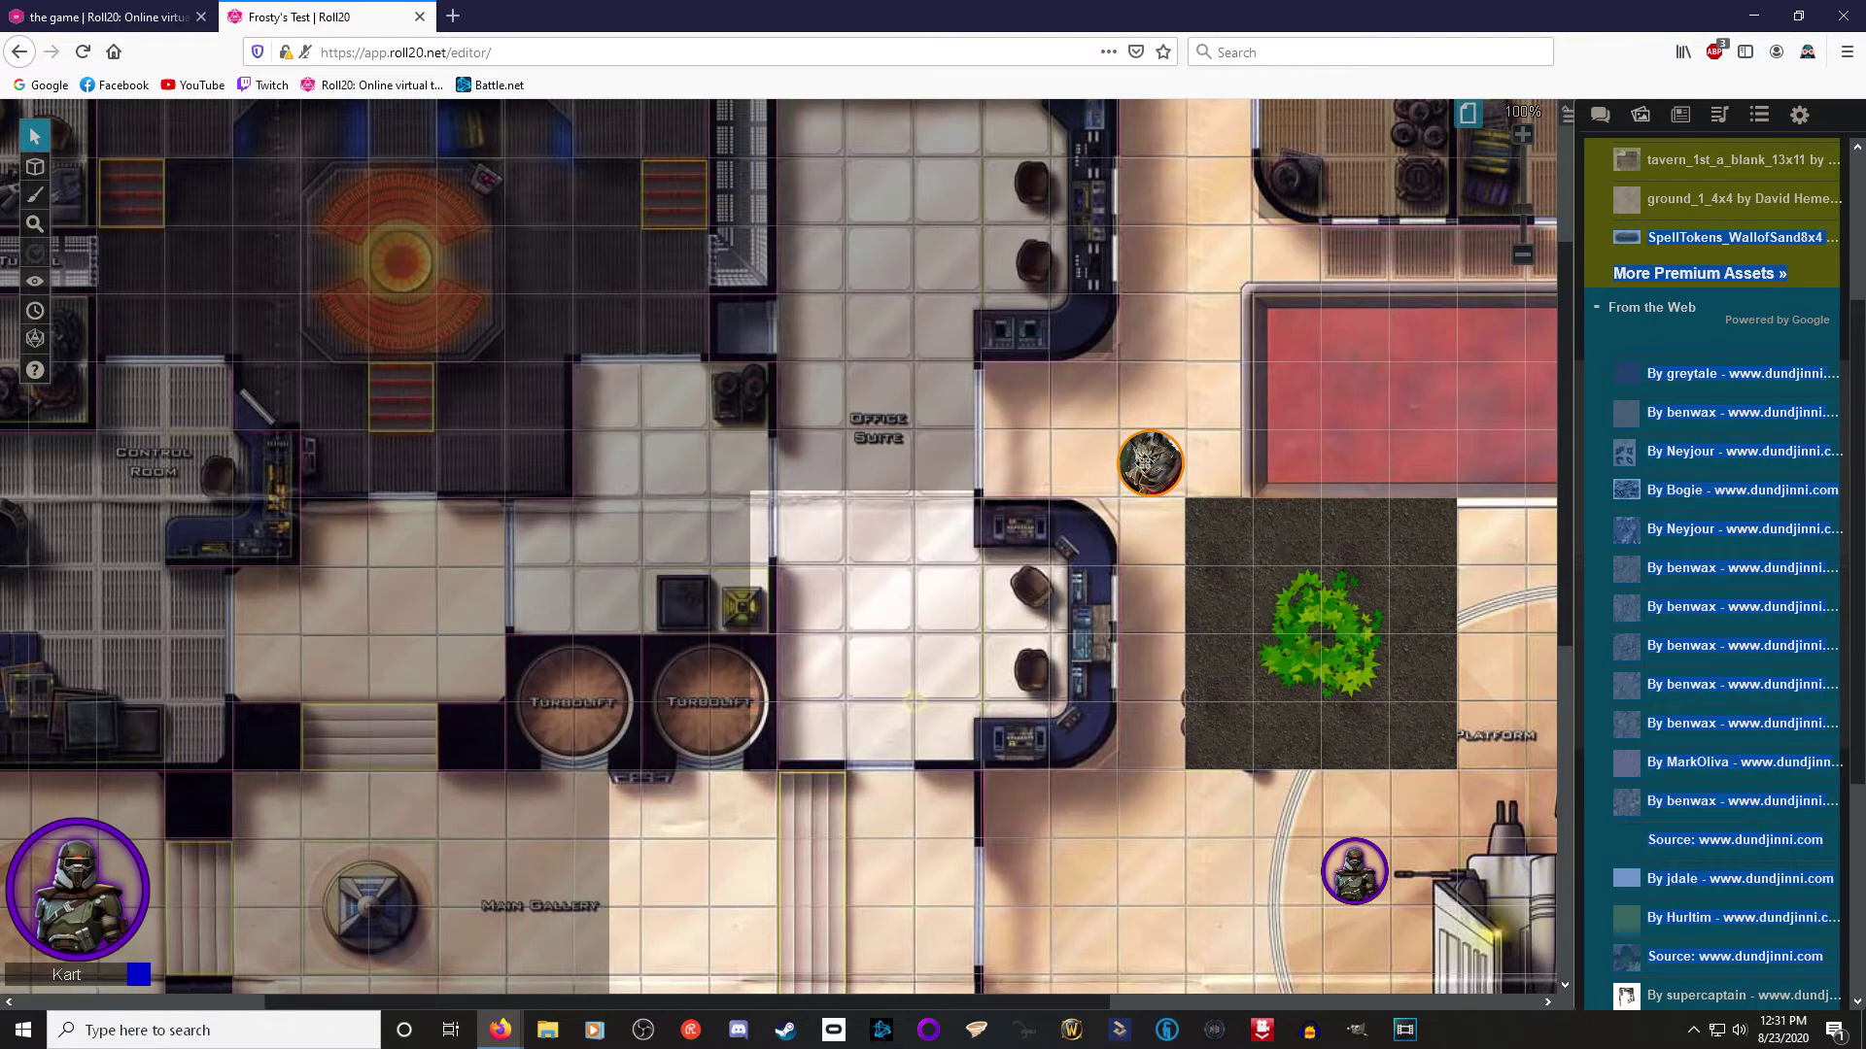
Step: Move the cat token beside the dark ground block down by one grid square
left_click(1145, 465)
key("Down")
key("Up")
key("Down")
key("Up")
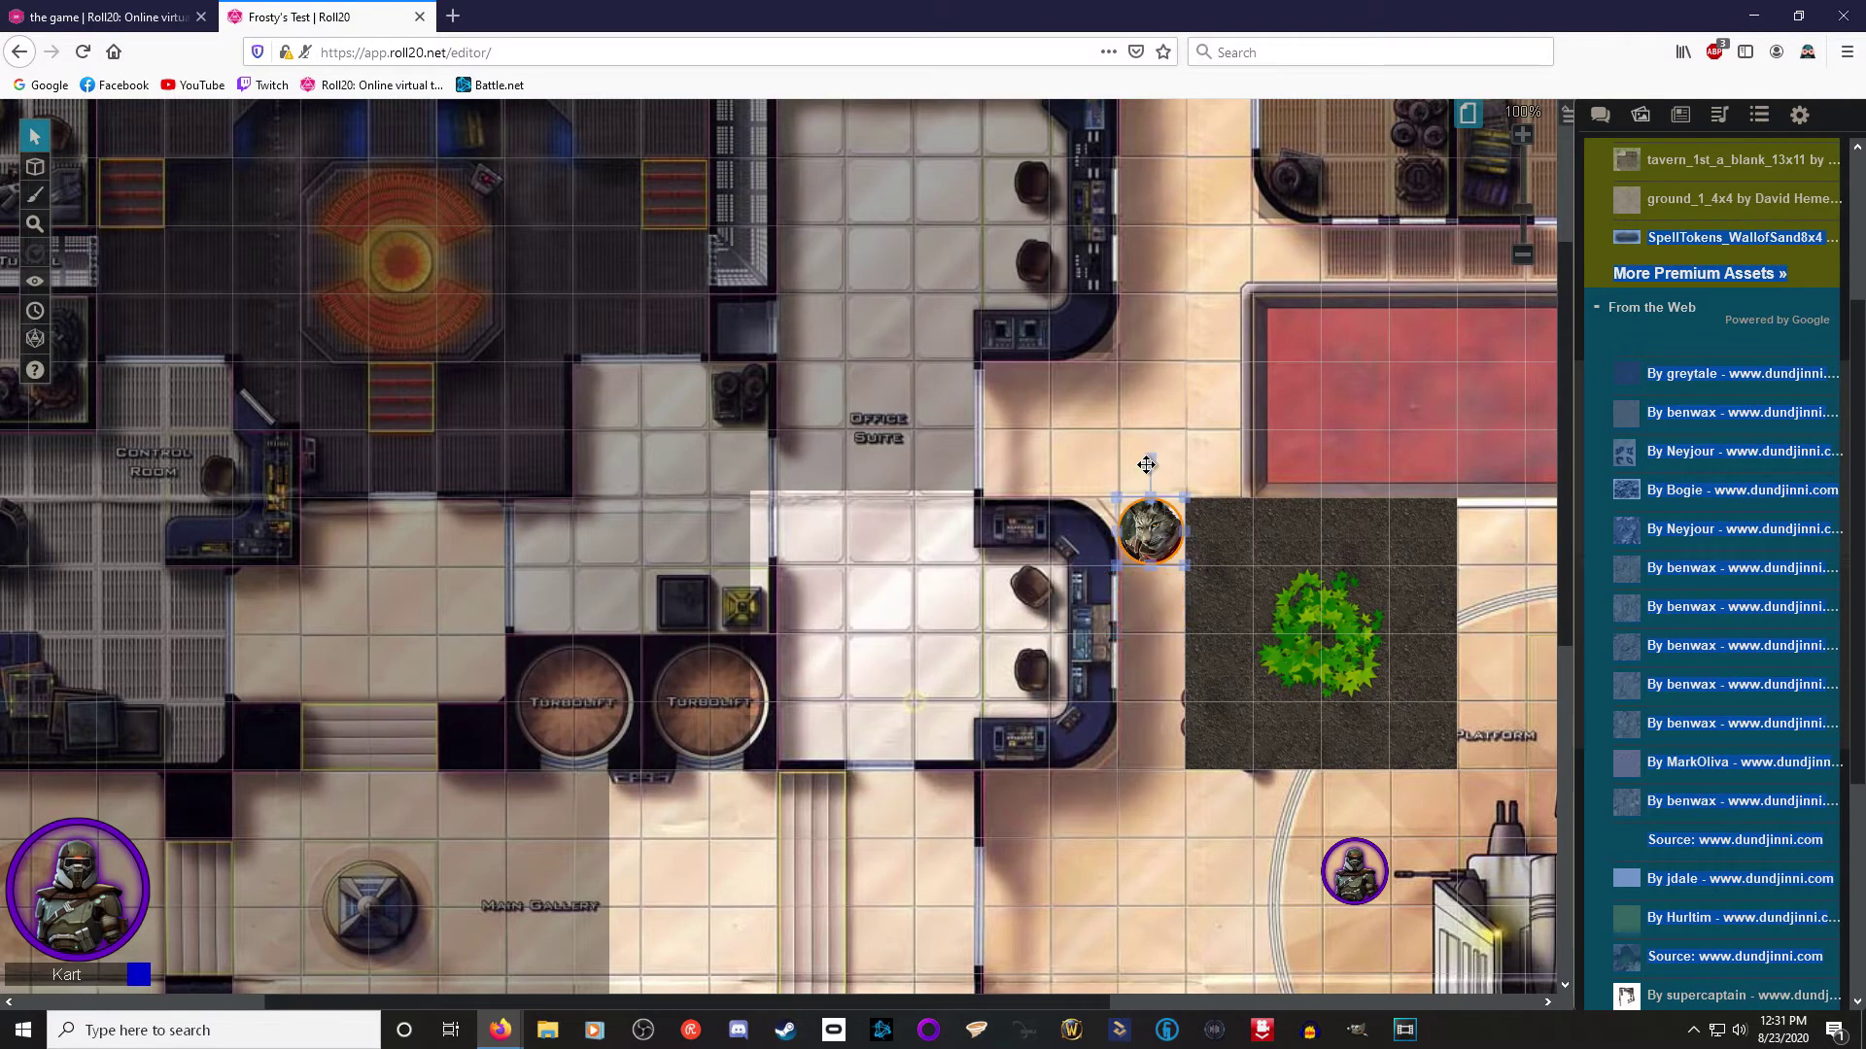
Step: Check the GM Info Overlay layer, return to Objects & Tokens and move the cat token to the GM Layer
mouse_move(44, 183)
left_click(107, 197)
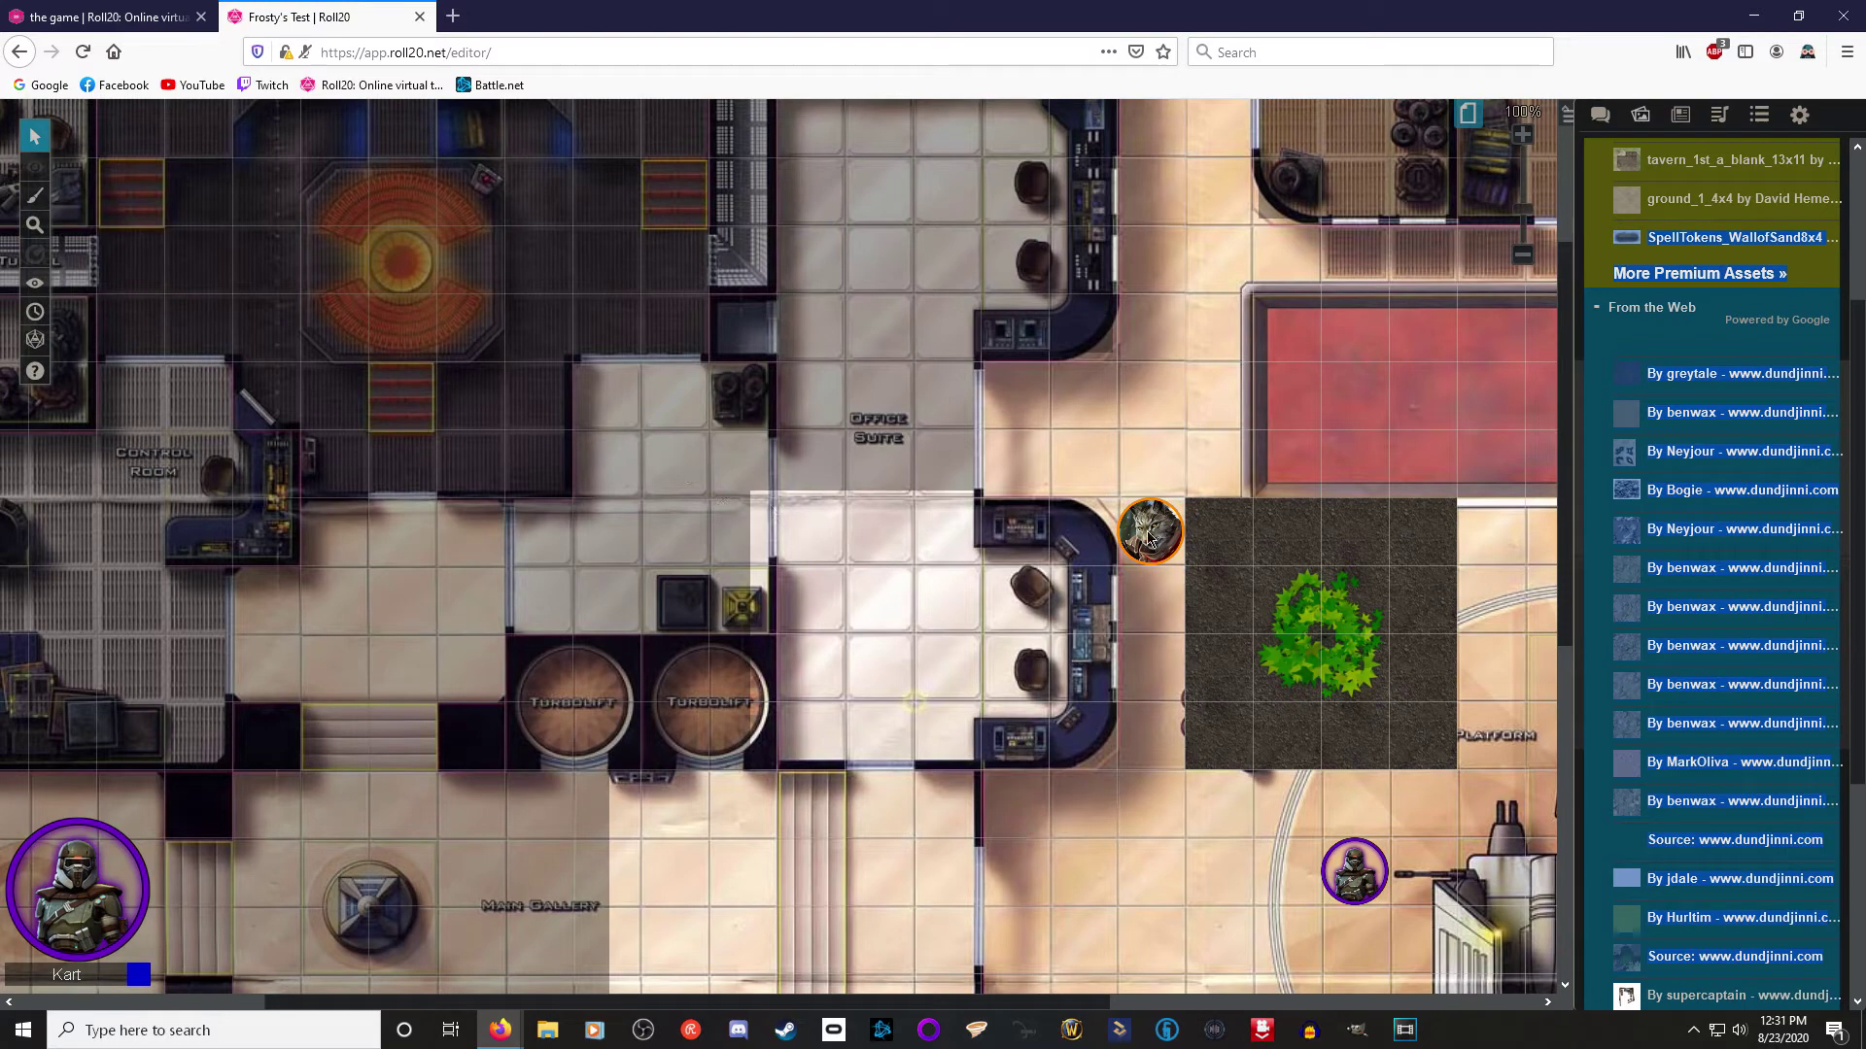
mouse_move(35, 169)
left_click(127, 185)
right_click(1162, 544)
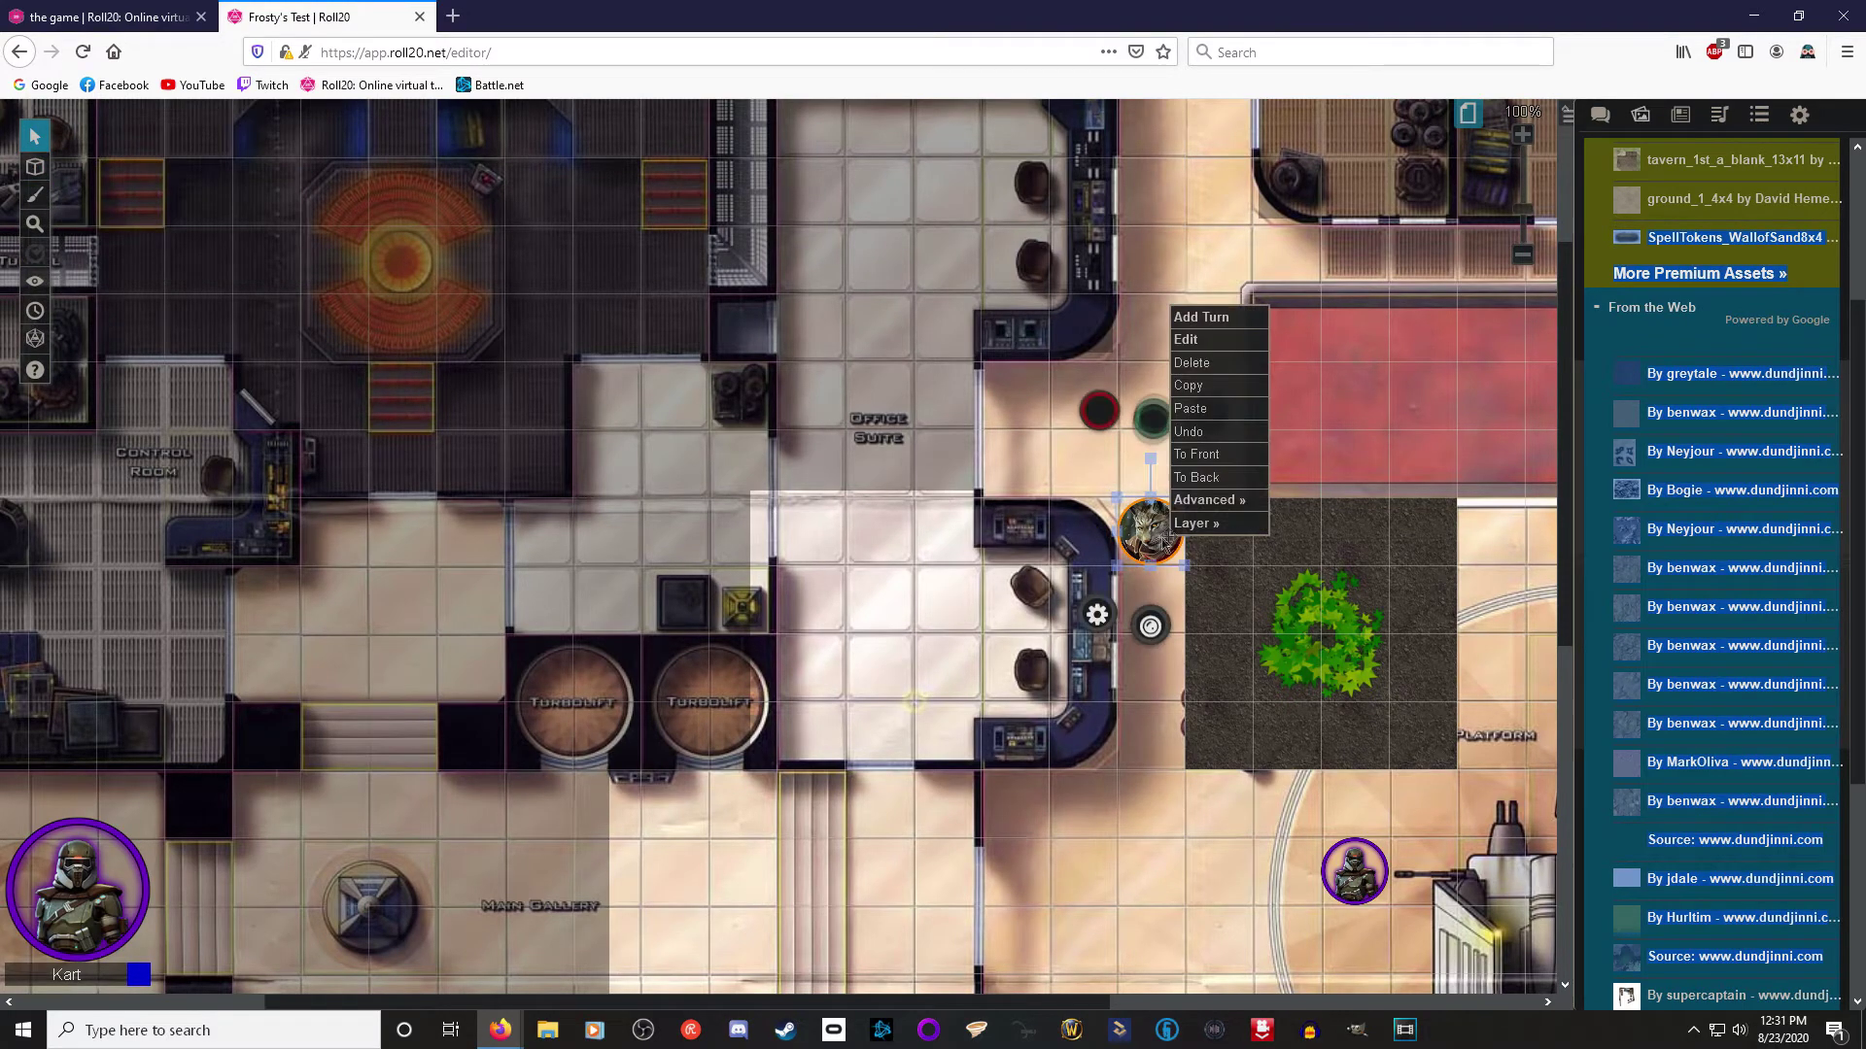
mouse_move(1242, 532)
left_click(1307, 549)
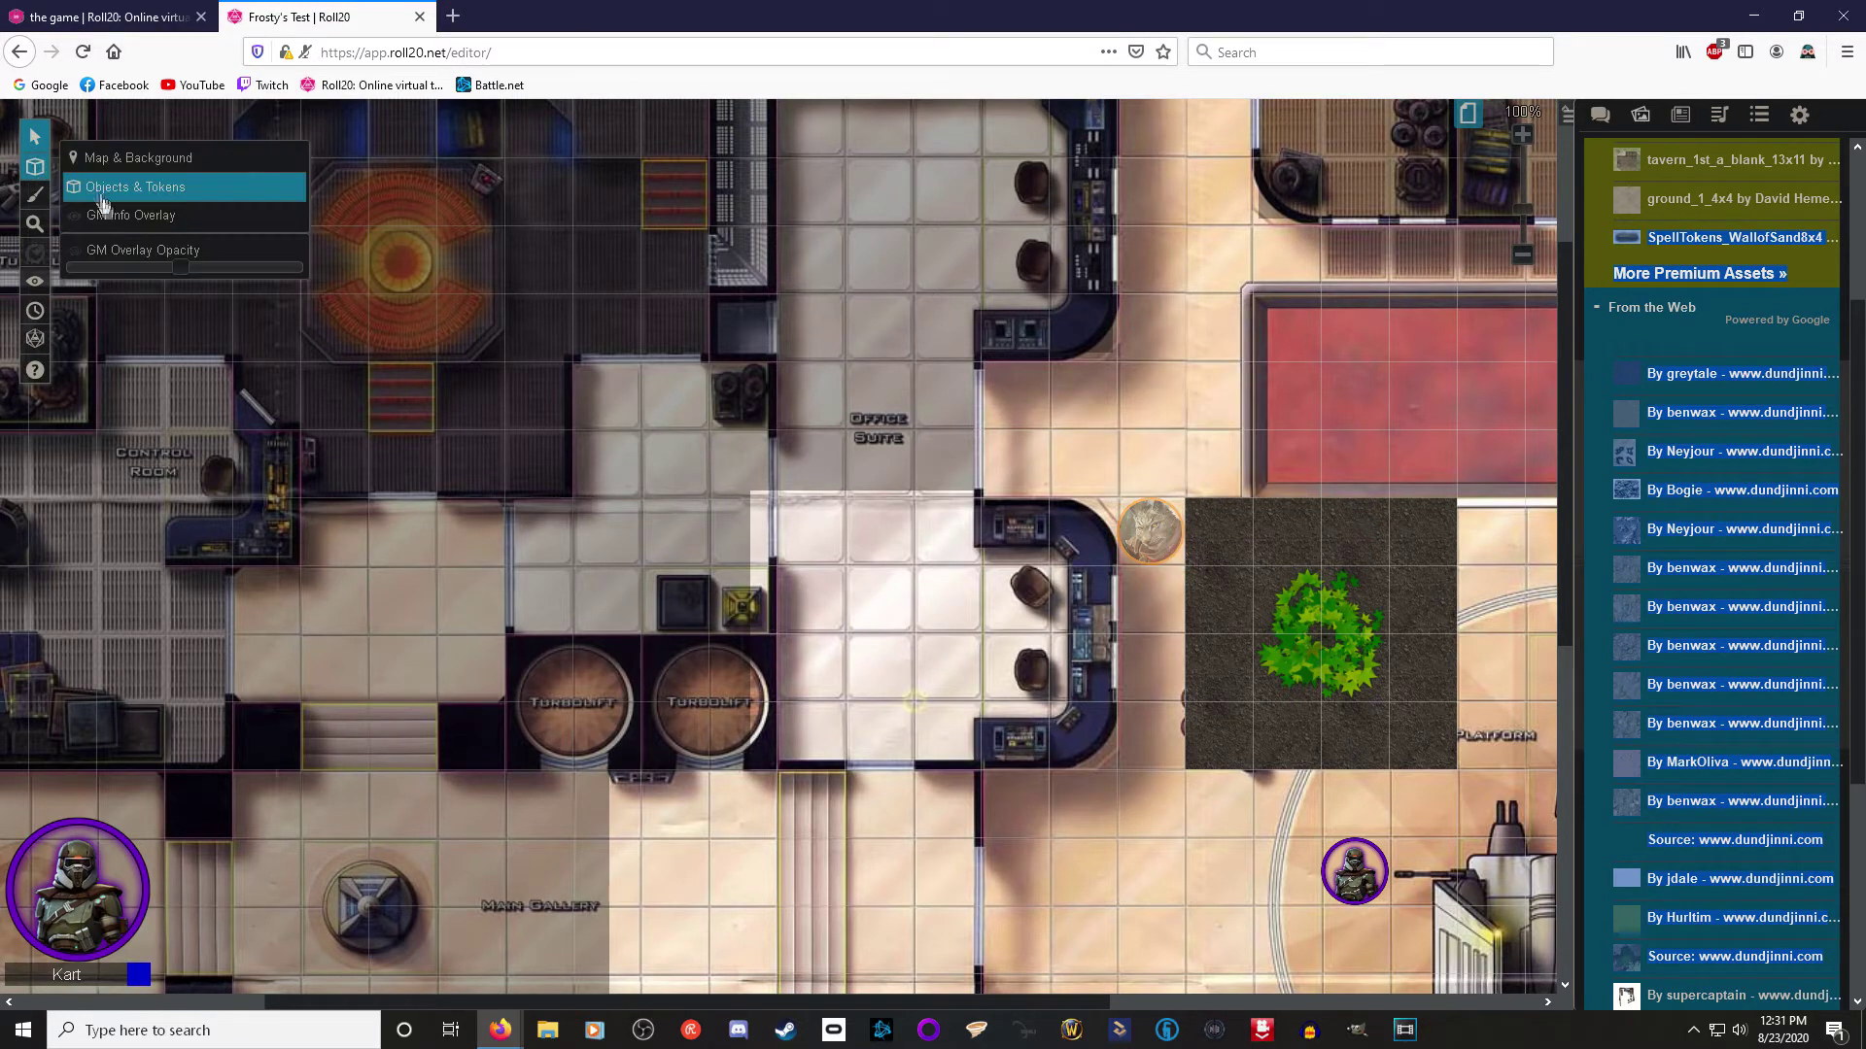
Step: On the GM Info Overlay layer, reposition the cat token onto the upper chair at the curved desk below the Office Suite
left_click(131, 214)
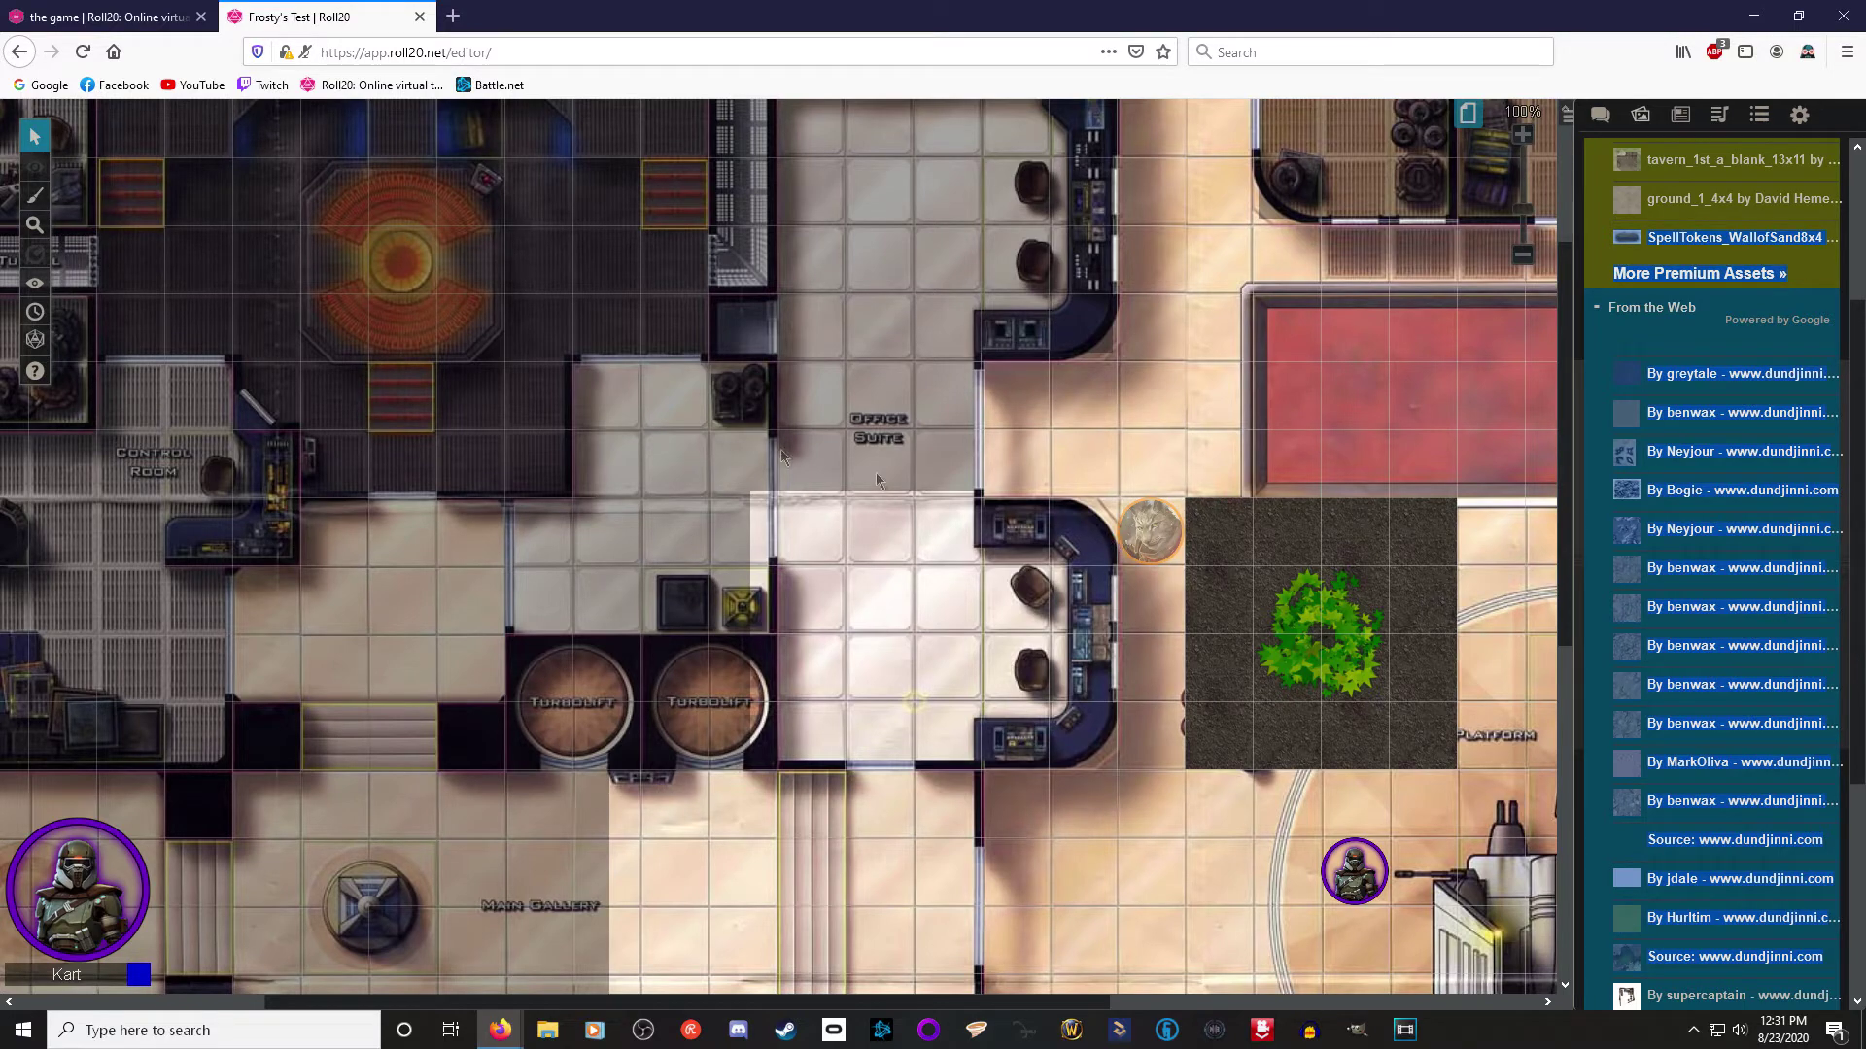
mouse_move(32, 178)
left_click(135, 185)
left_click_drag(1149, 532, 947, 609)
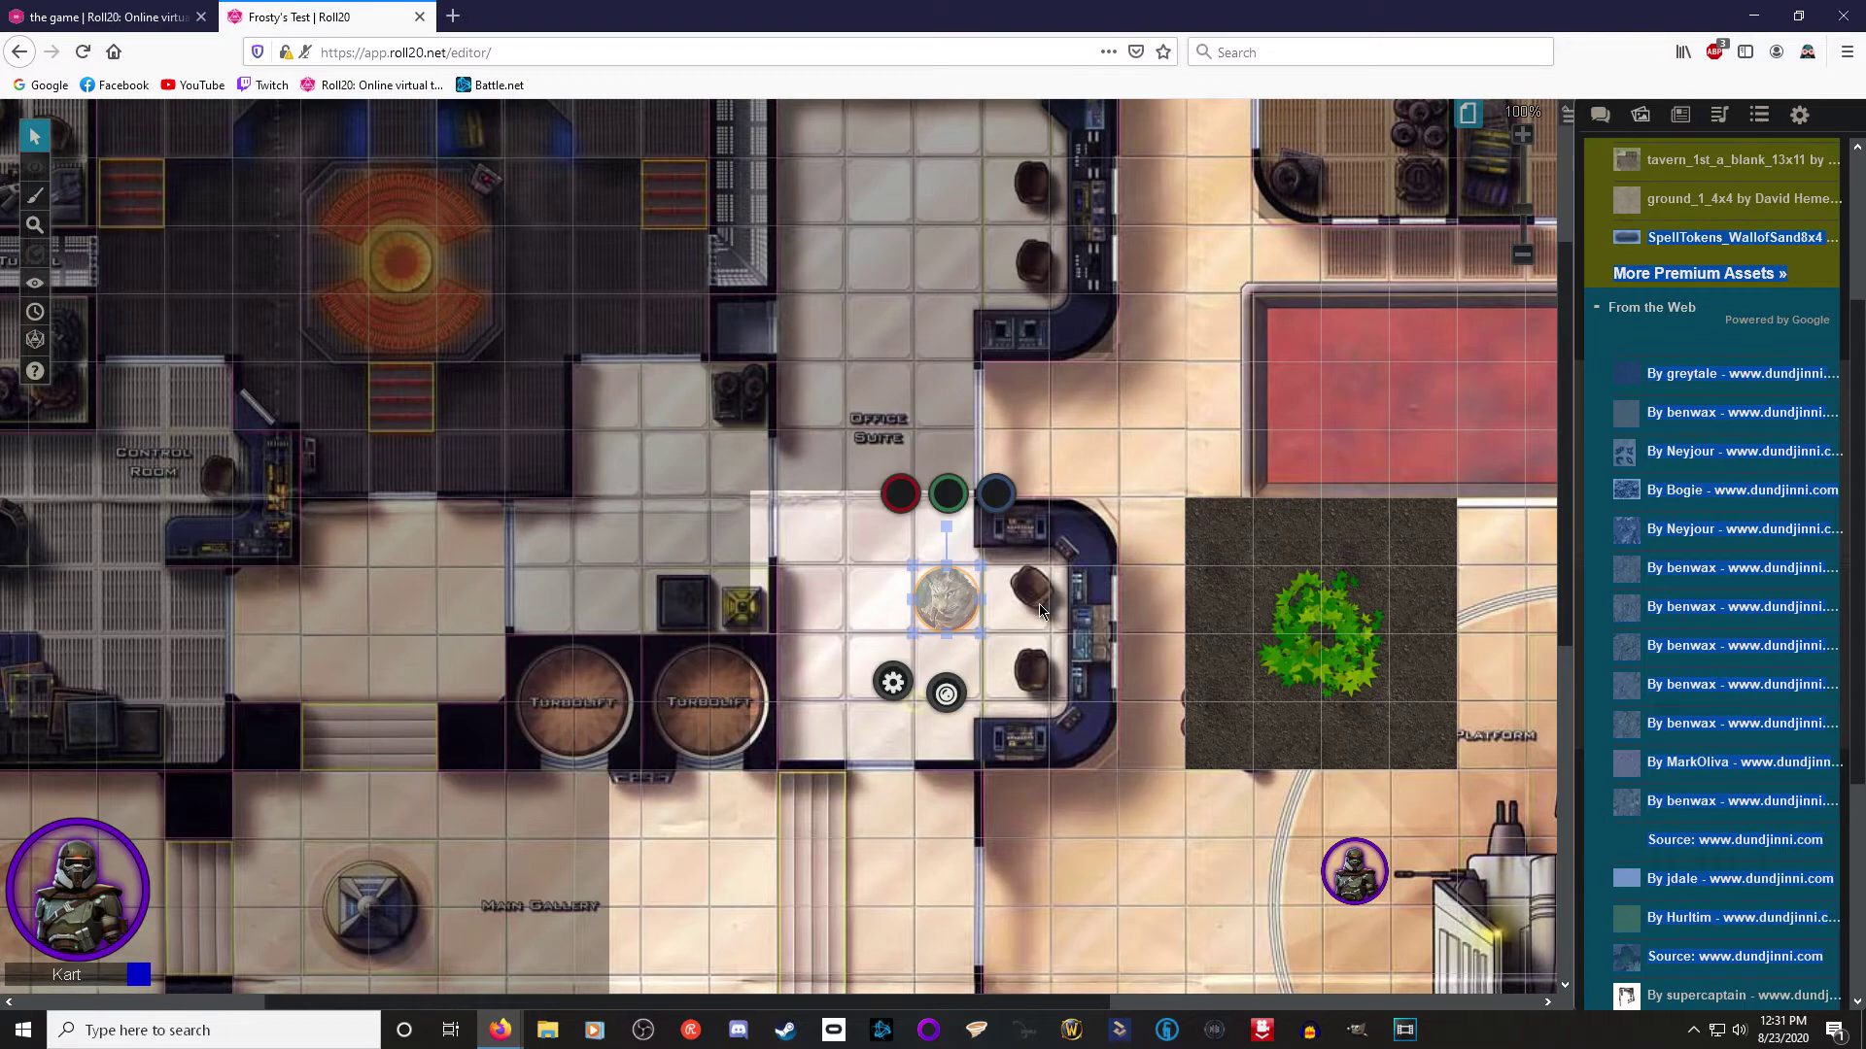
scroll(1040, 613, "down", 3)
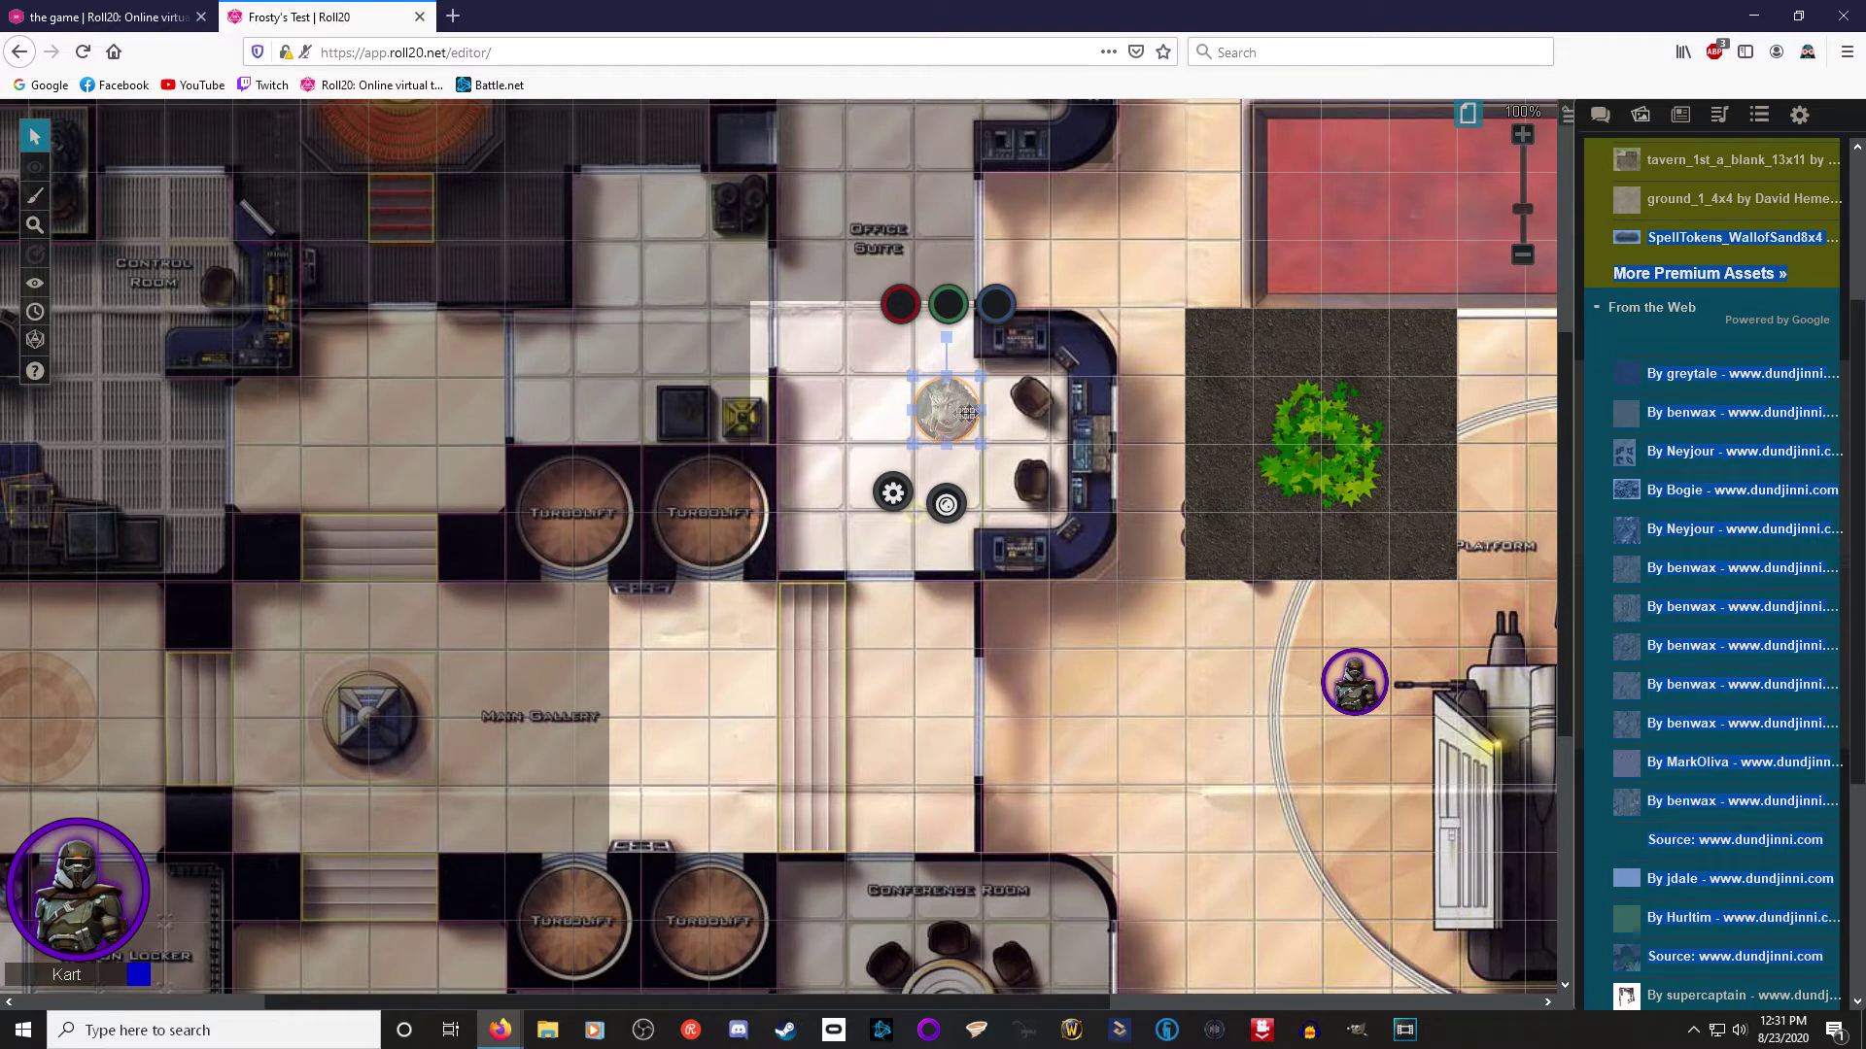
left_click_drag(947, 413, 1013, 409)
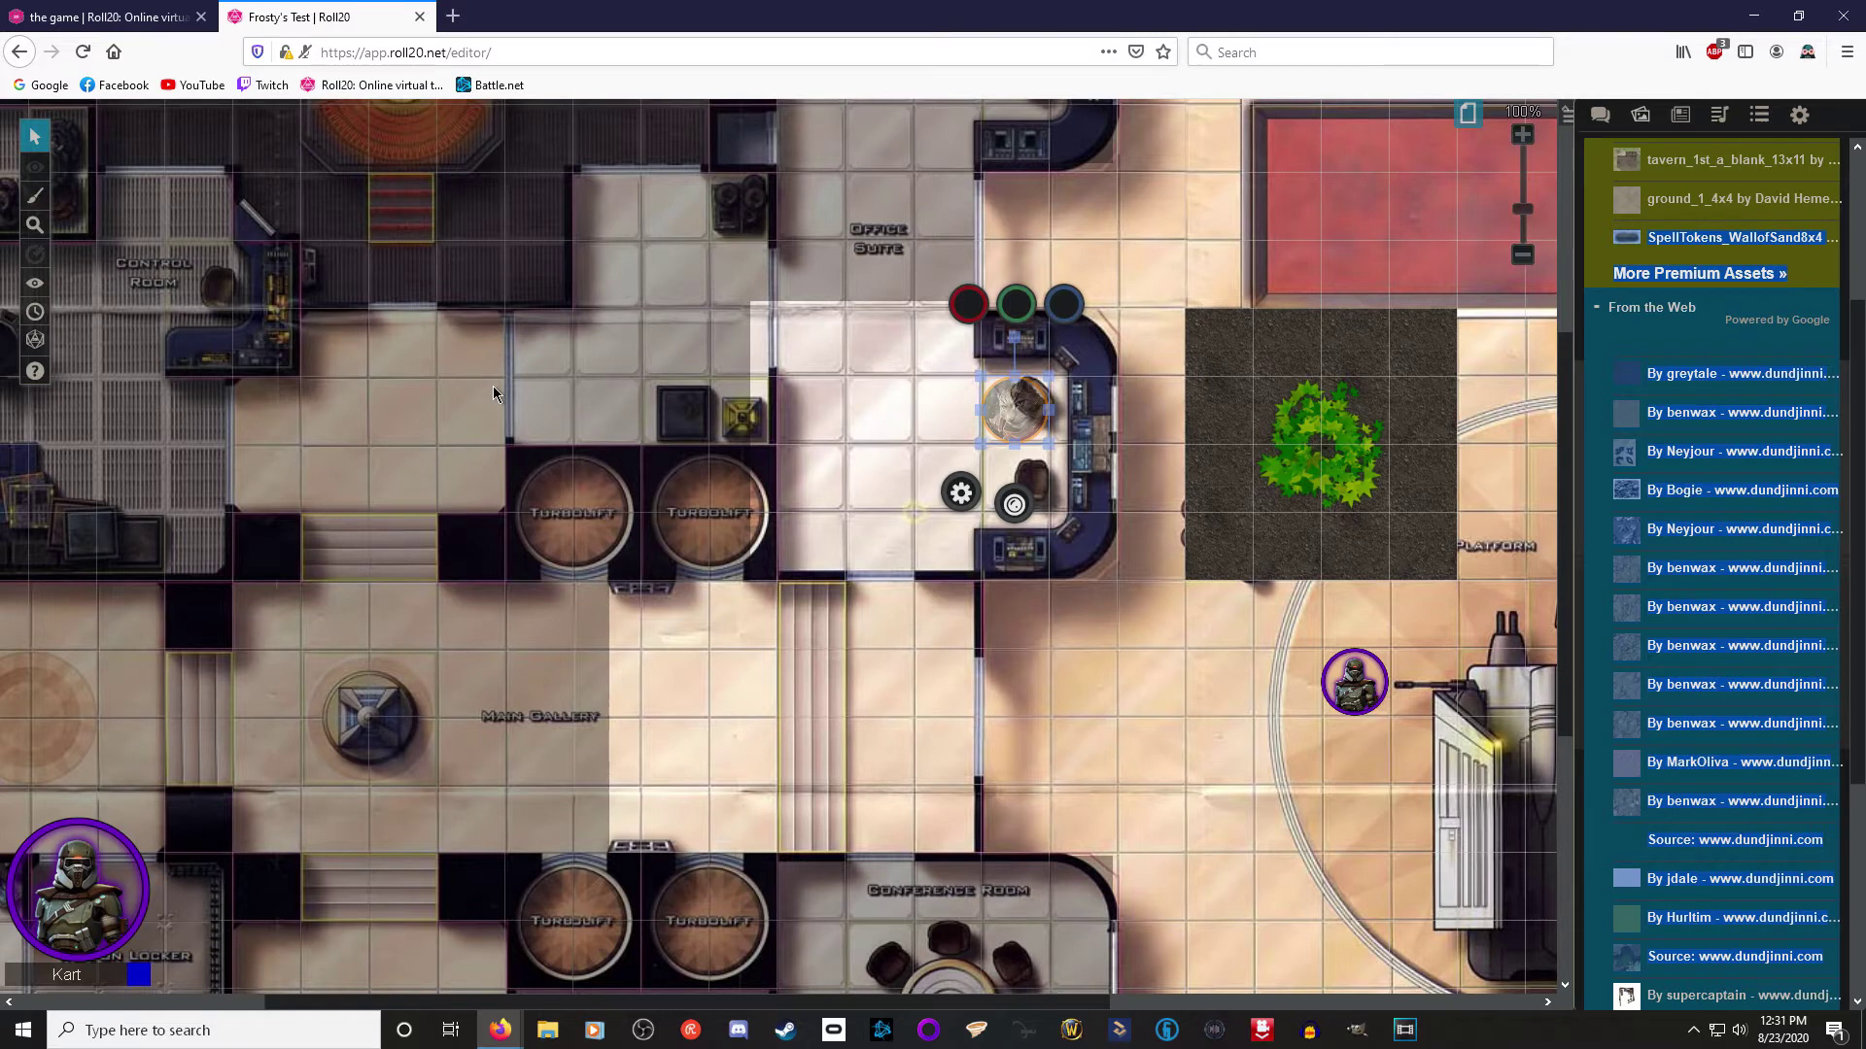
Step: On the Objects & Tokens layer, move the armoured token from the platform into the bright room with the curved desk
mouse_move(35, 167)
left_click(102, 185)
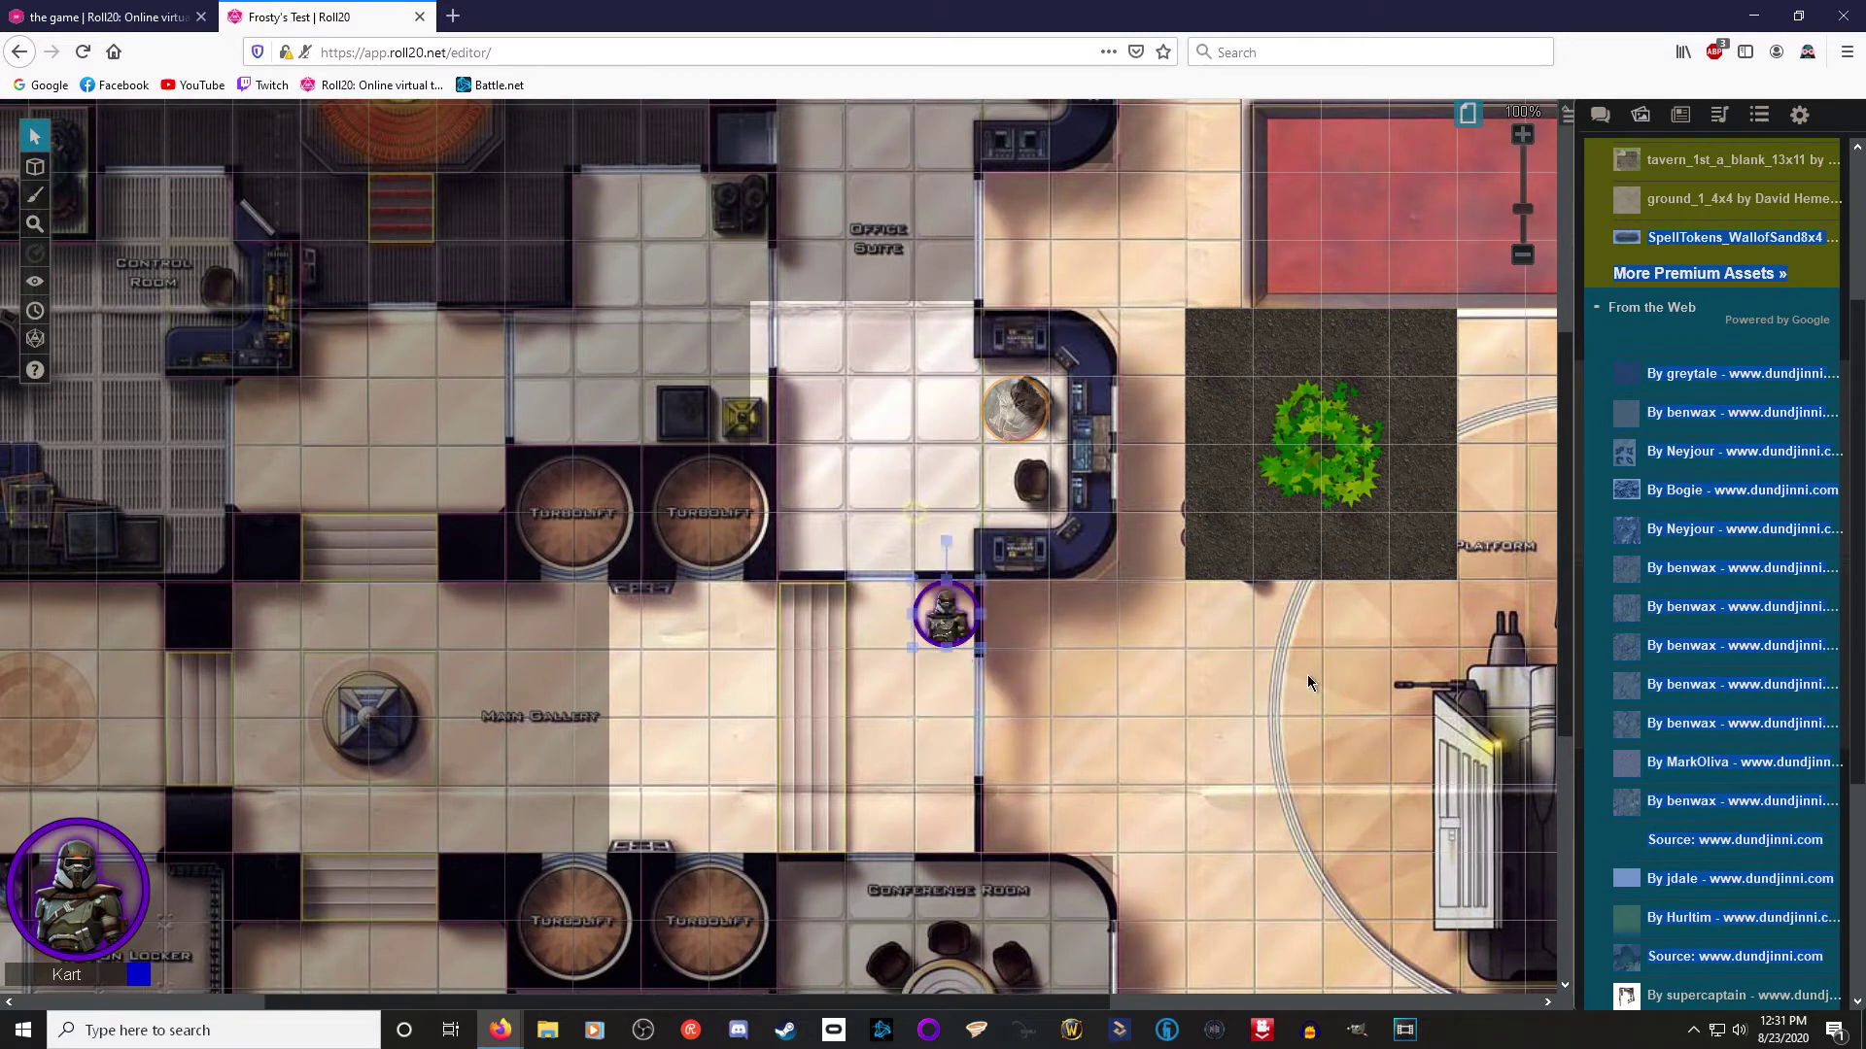
key("Up")
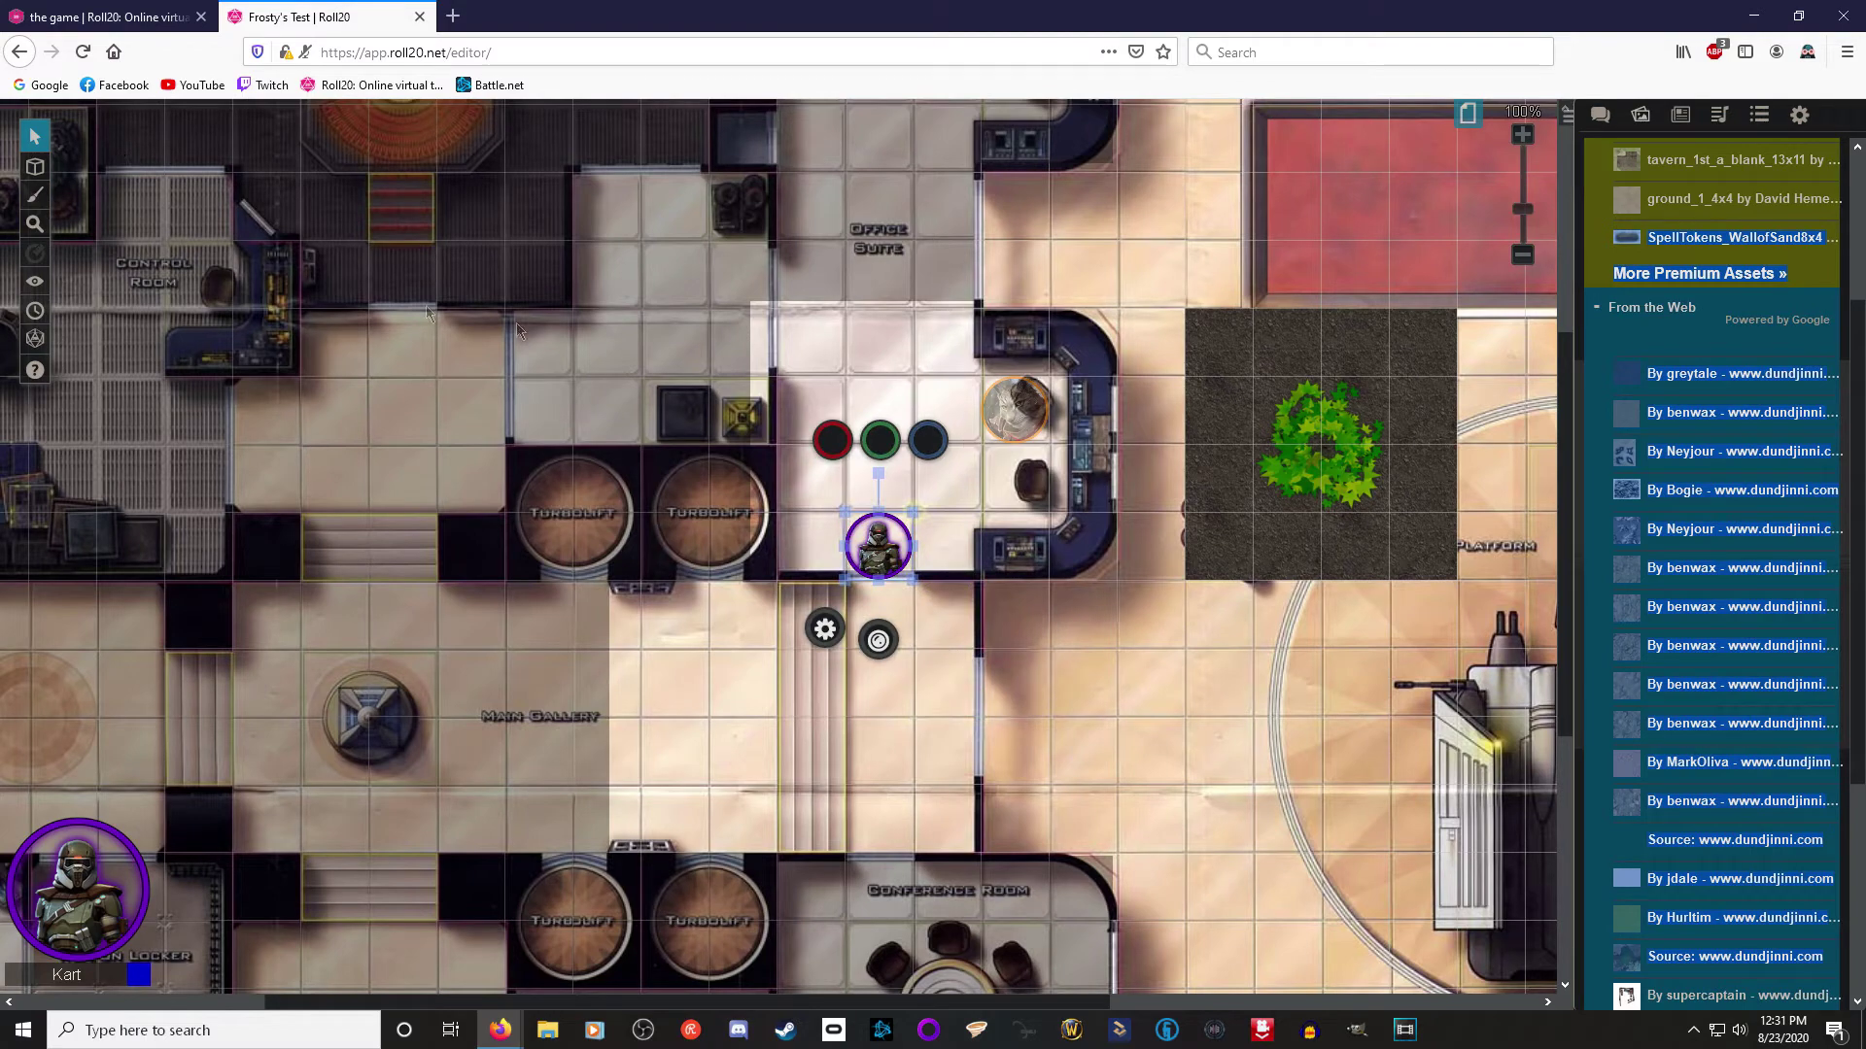
Step: From the GM Info Overlay layer, move the hidden cat token at the desk back to the Token Layer
mouse_move(51, 167)
left_click(131, 217)
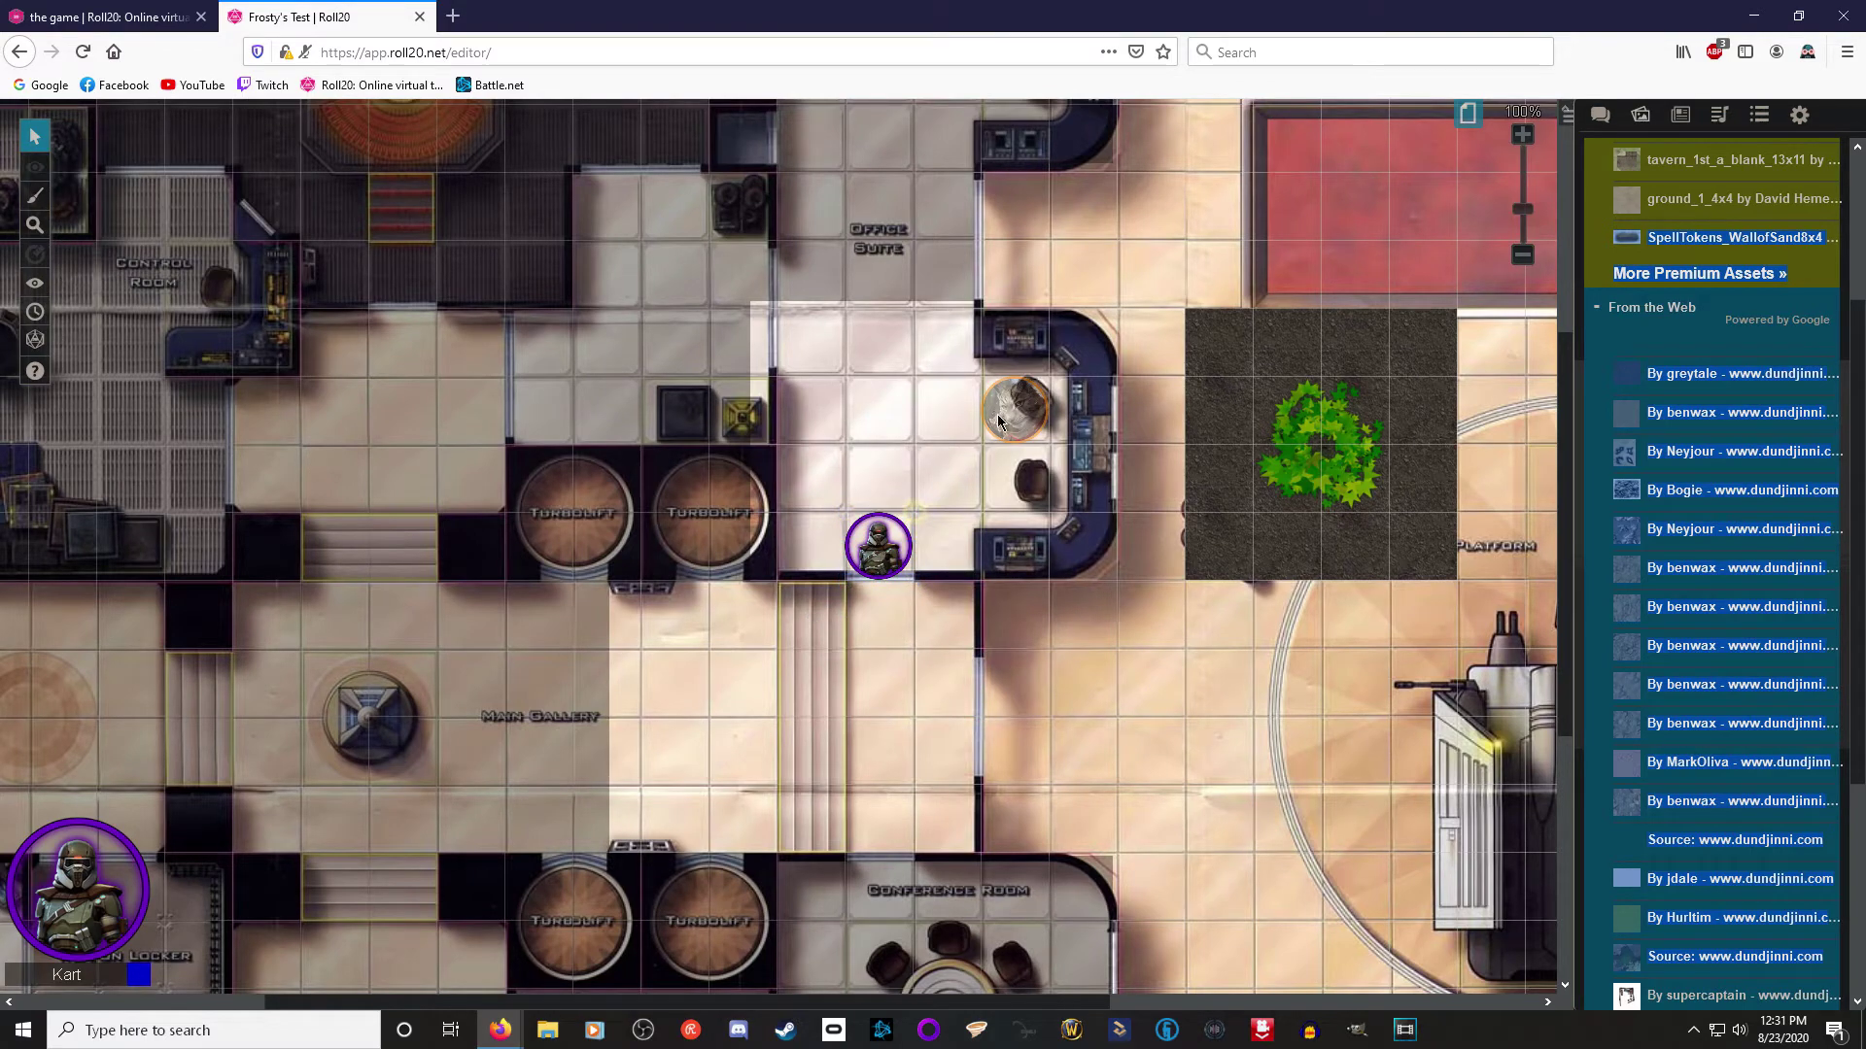
right_click(1015, 408)
mouse_move(1081, 398)
left_click(1150, 403)
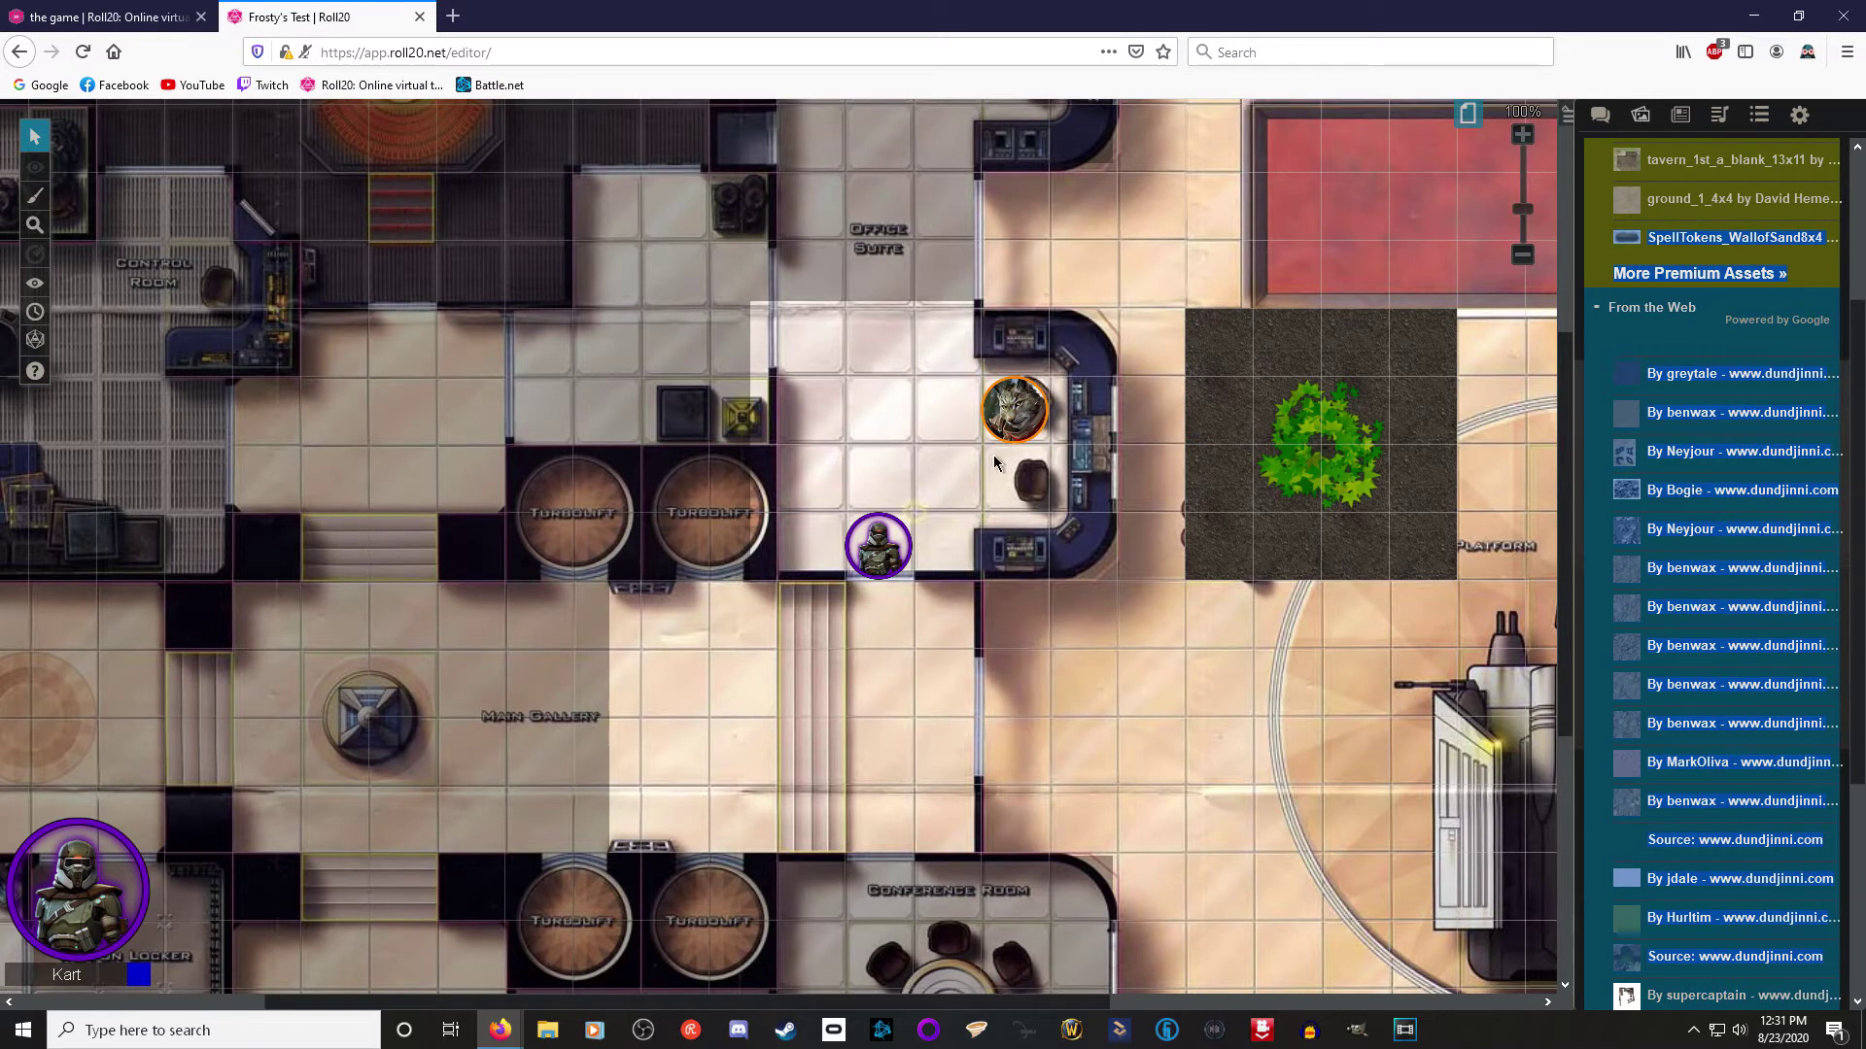
Step: Return to the Objects & Tokens layer and check that the cat token can be selected there
mouse_move(35, 167)
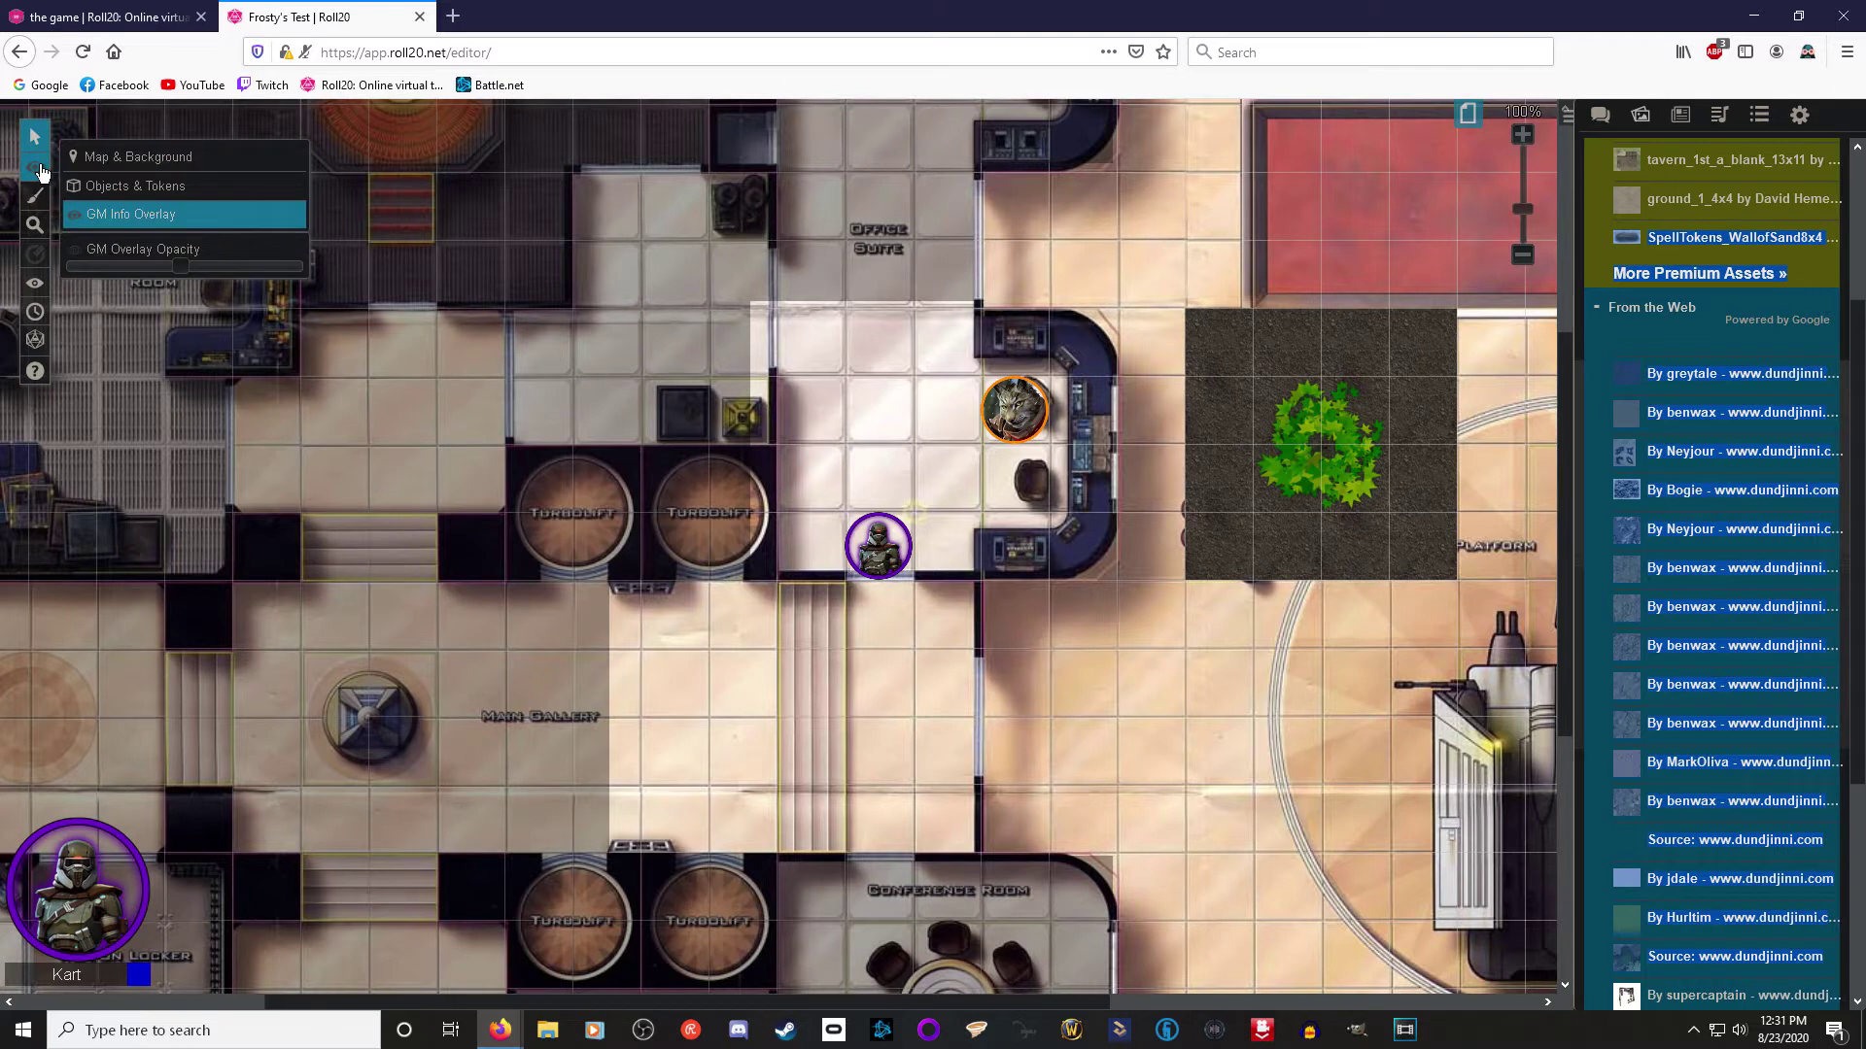
left_click(1014, 409)
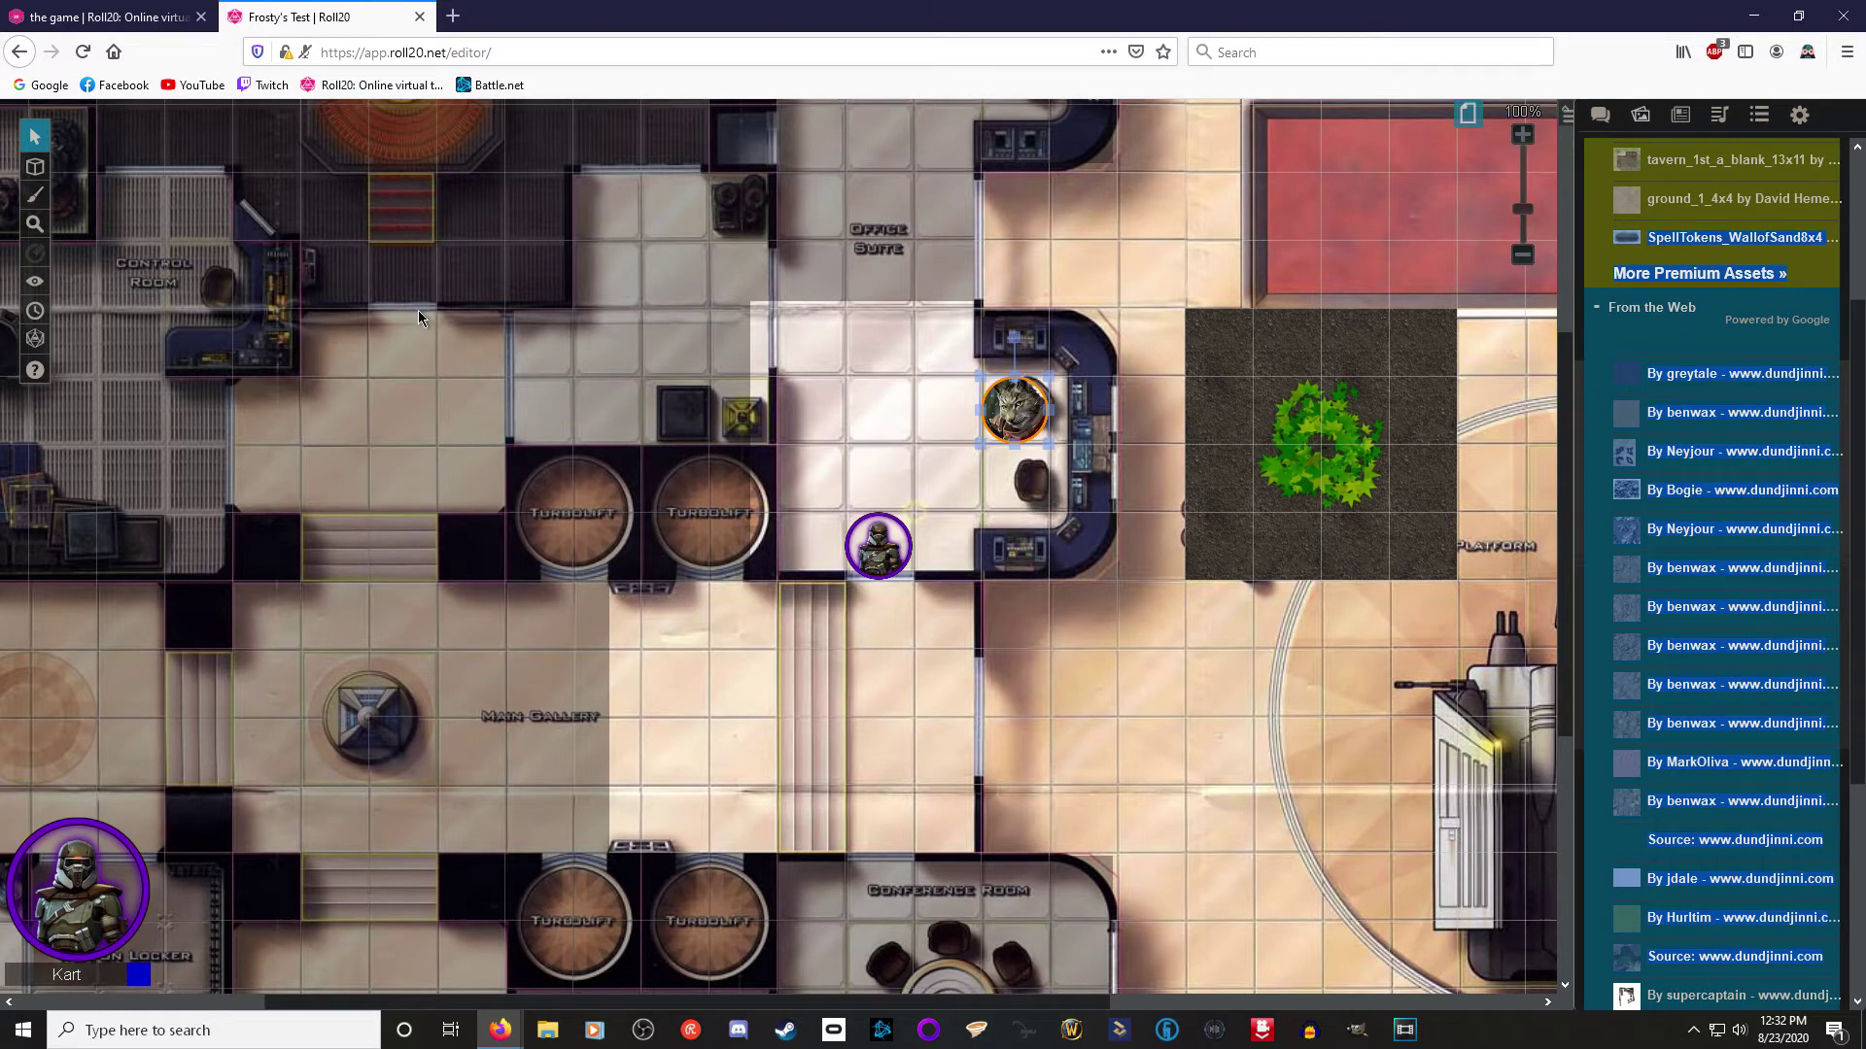
left_click(1534, 404)
Step: Add a new character in the journal and enter "bob" as its name
left_click(1684, 121)
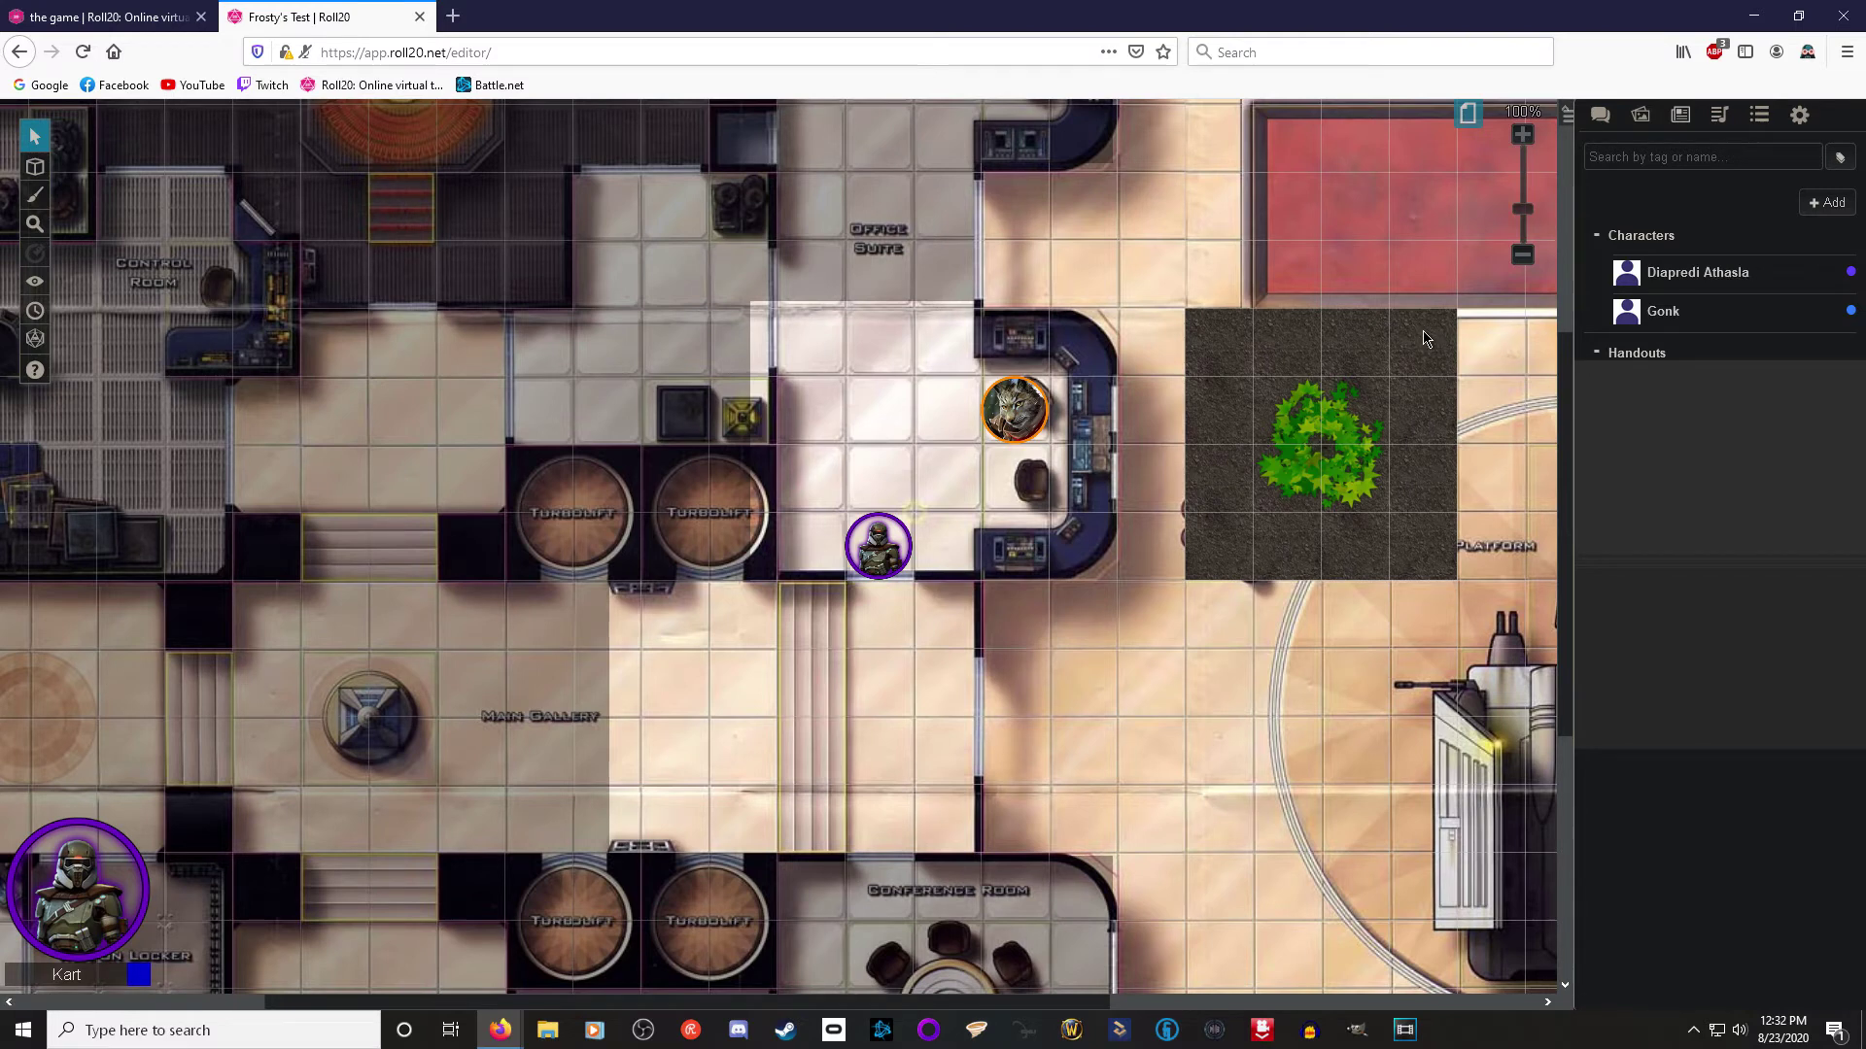
left_click(1830, 216)
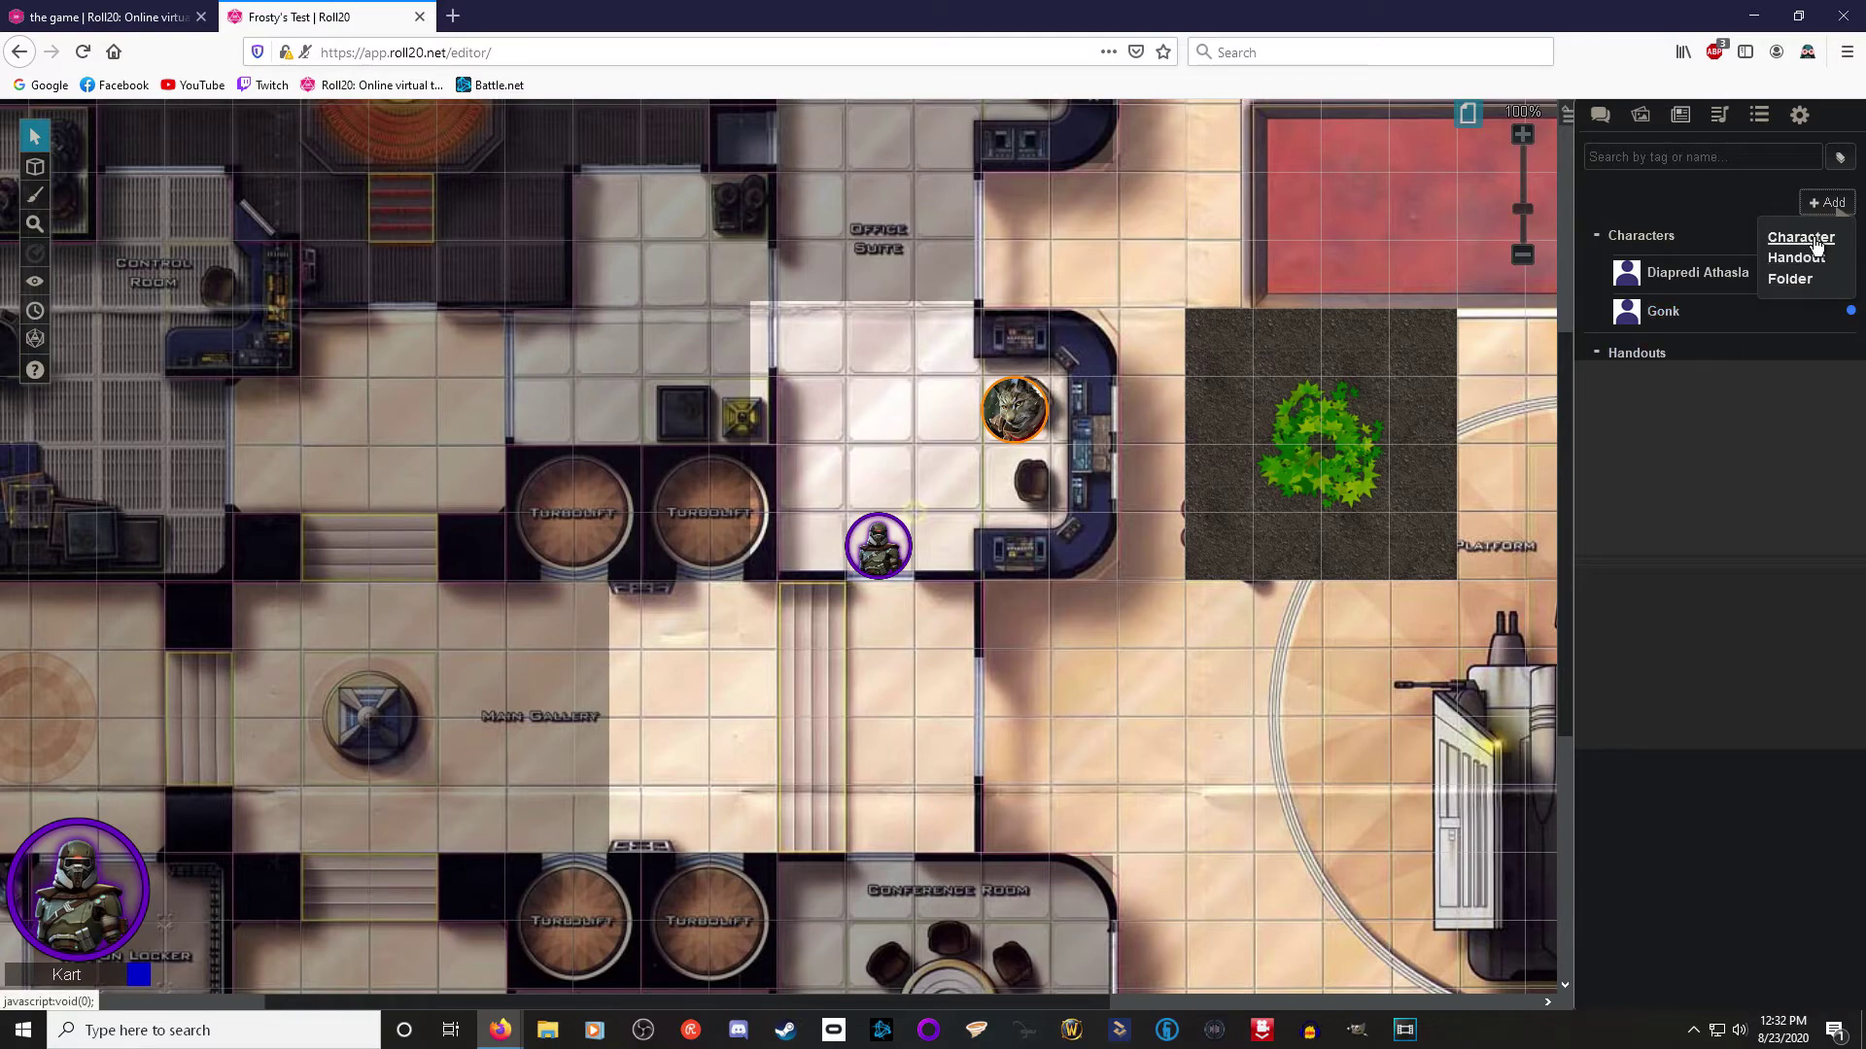
left_click(1801, 238)
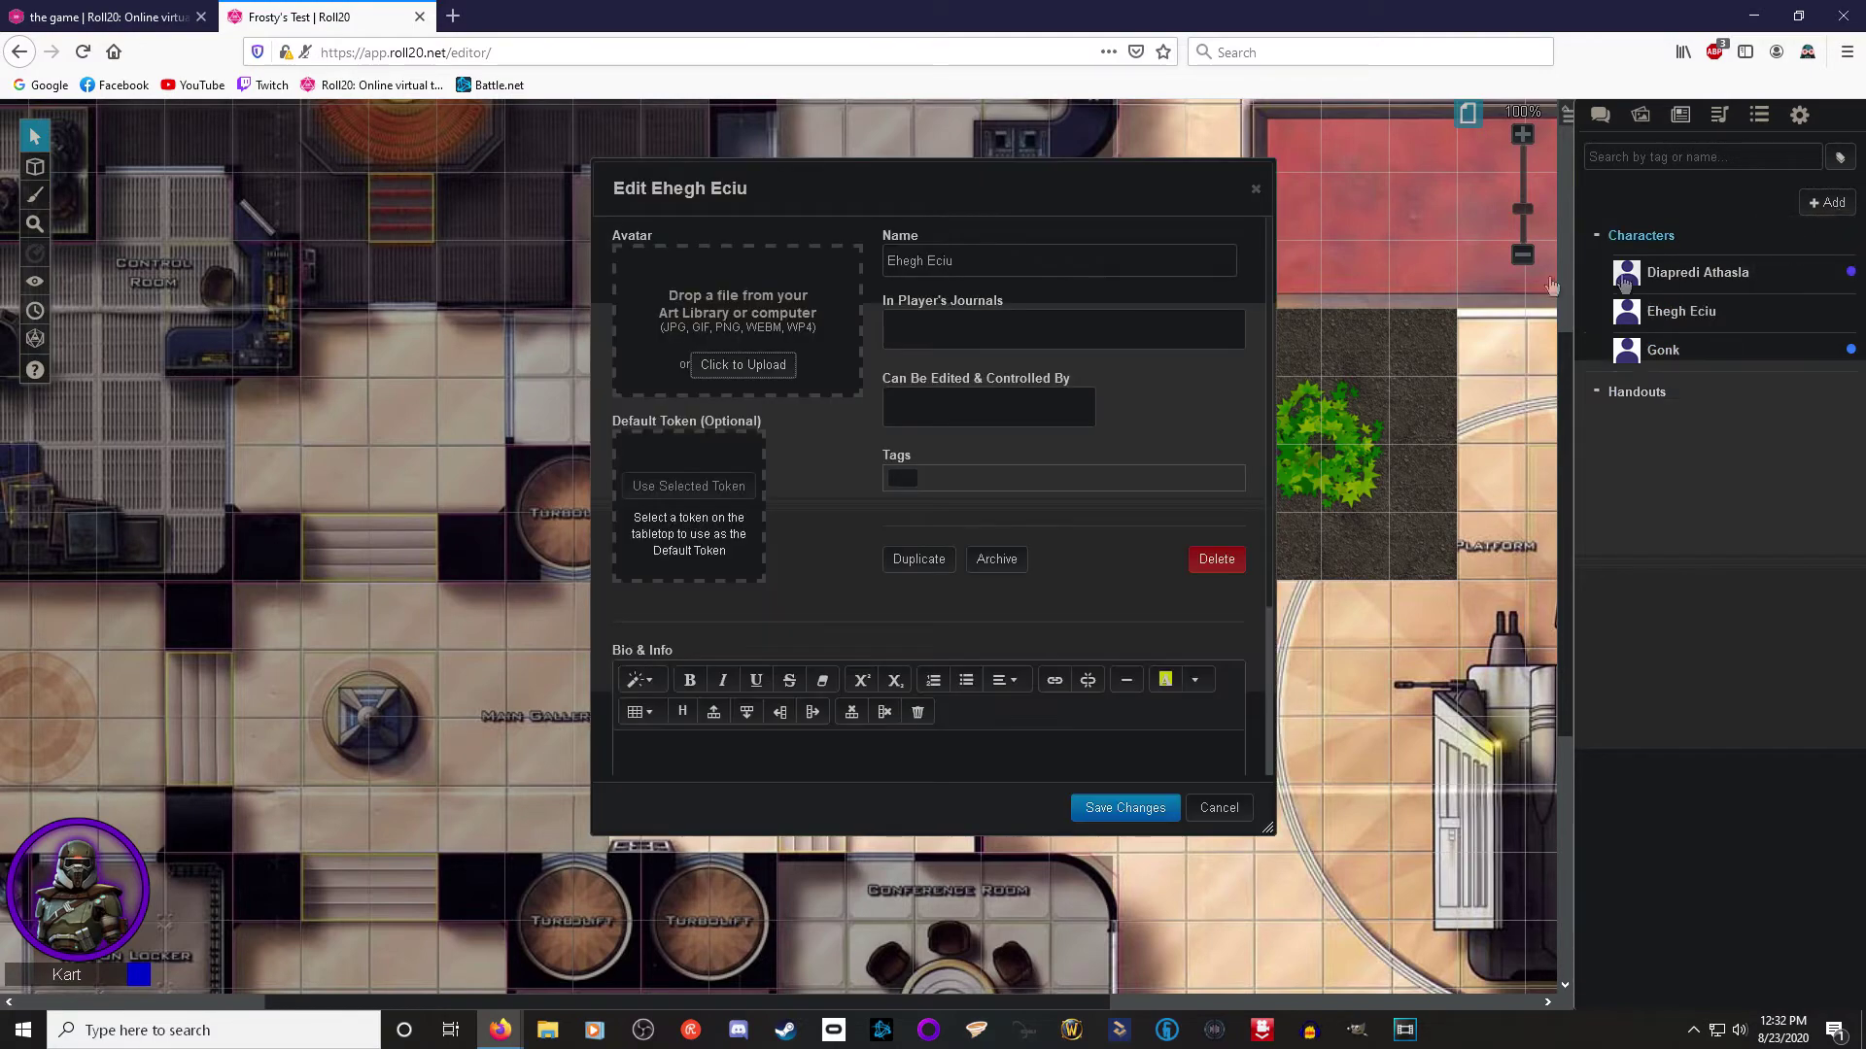
left_click_drag(972, 261, 813, 263)
type("bob")
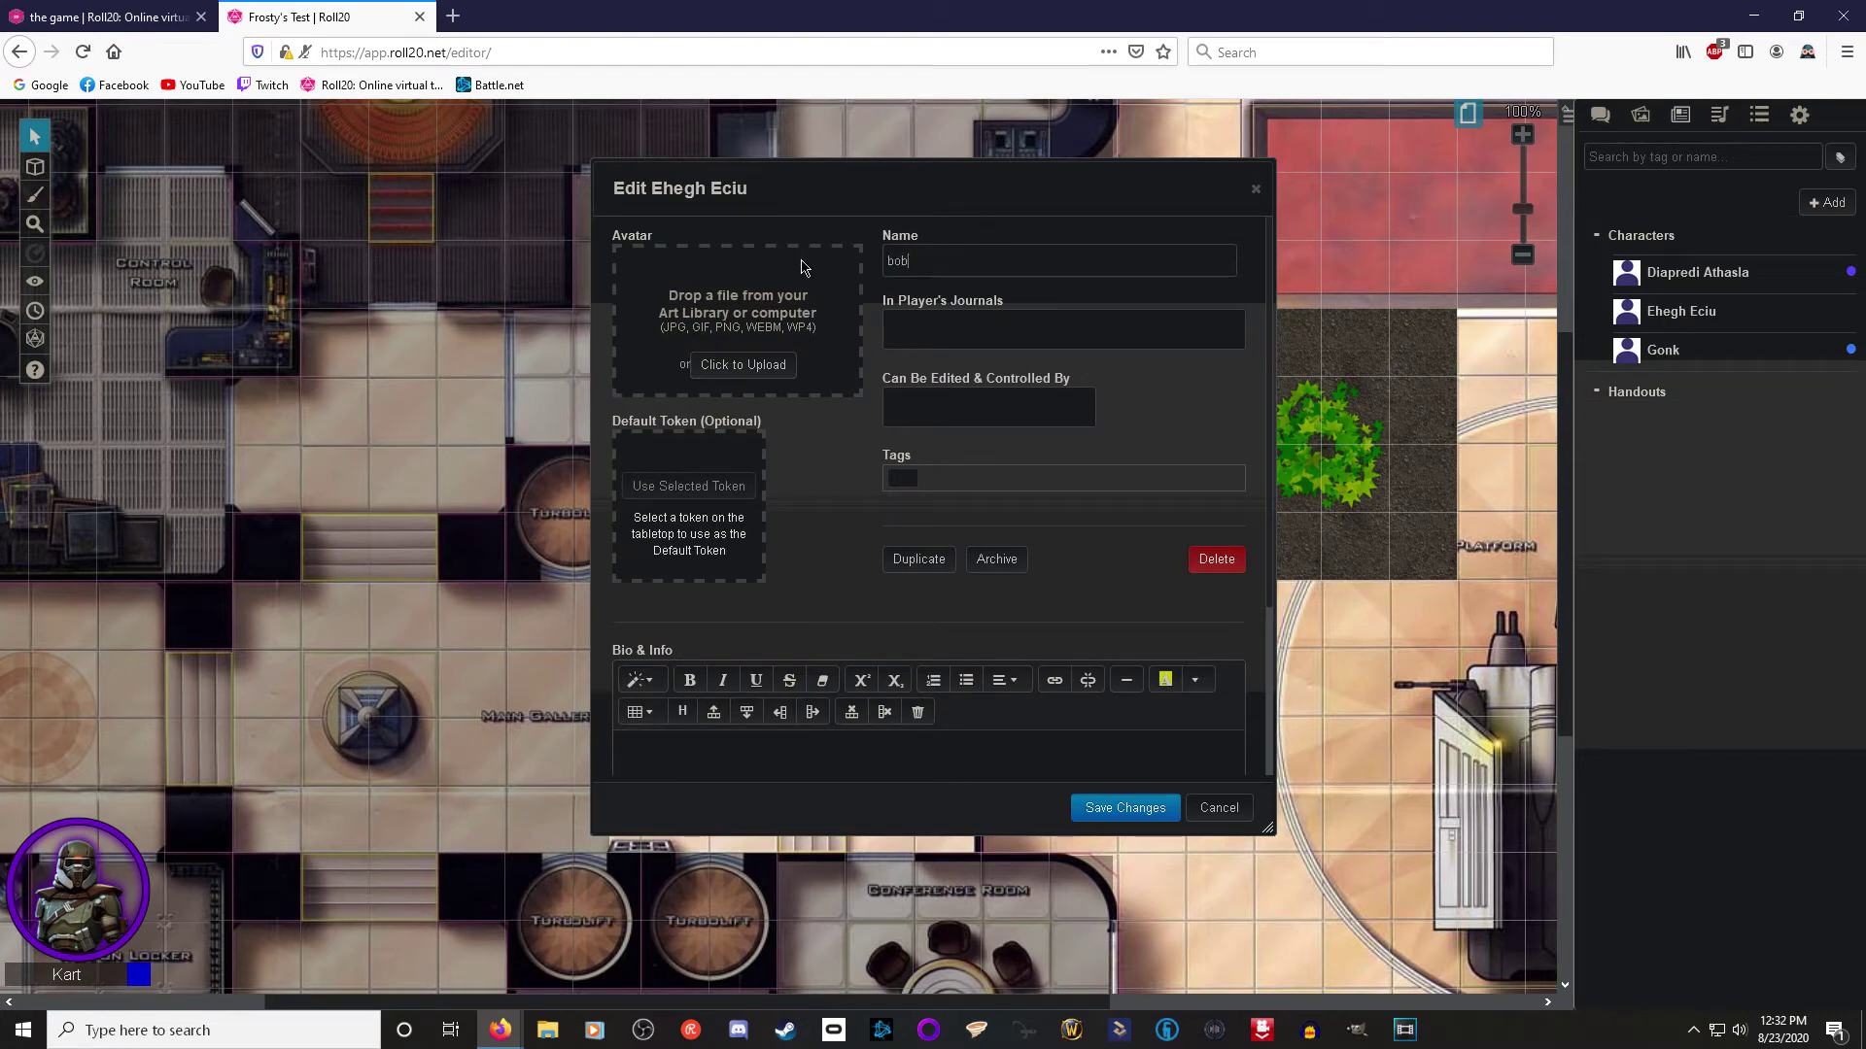
Step: Show the new character in All Players' journals, give your own player account edit and control rights, and save it
left_click(951, 328)
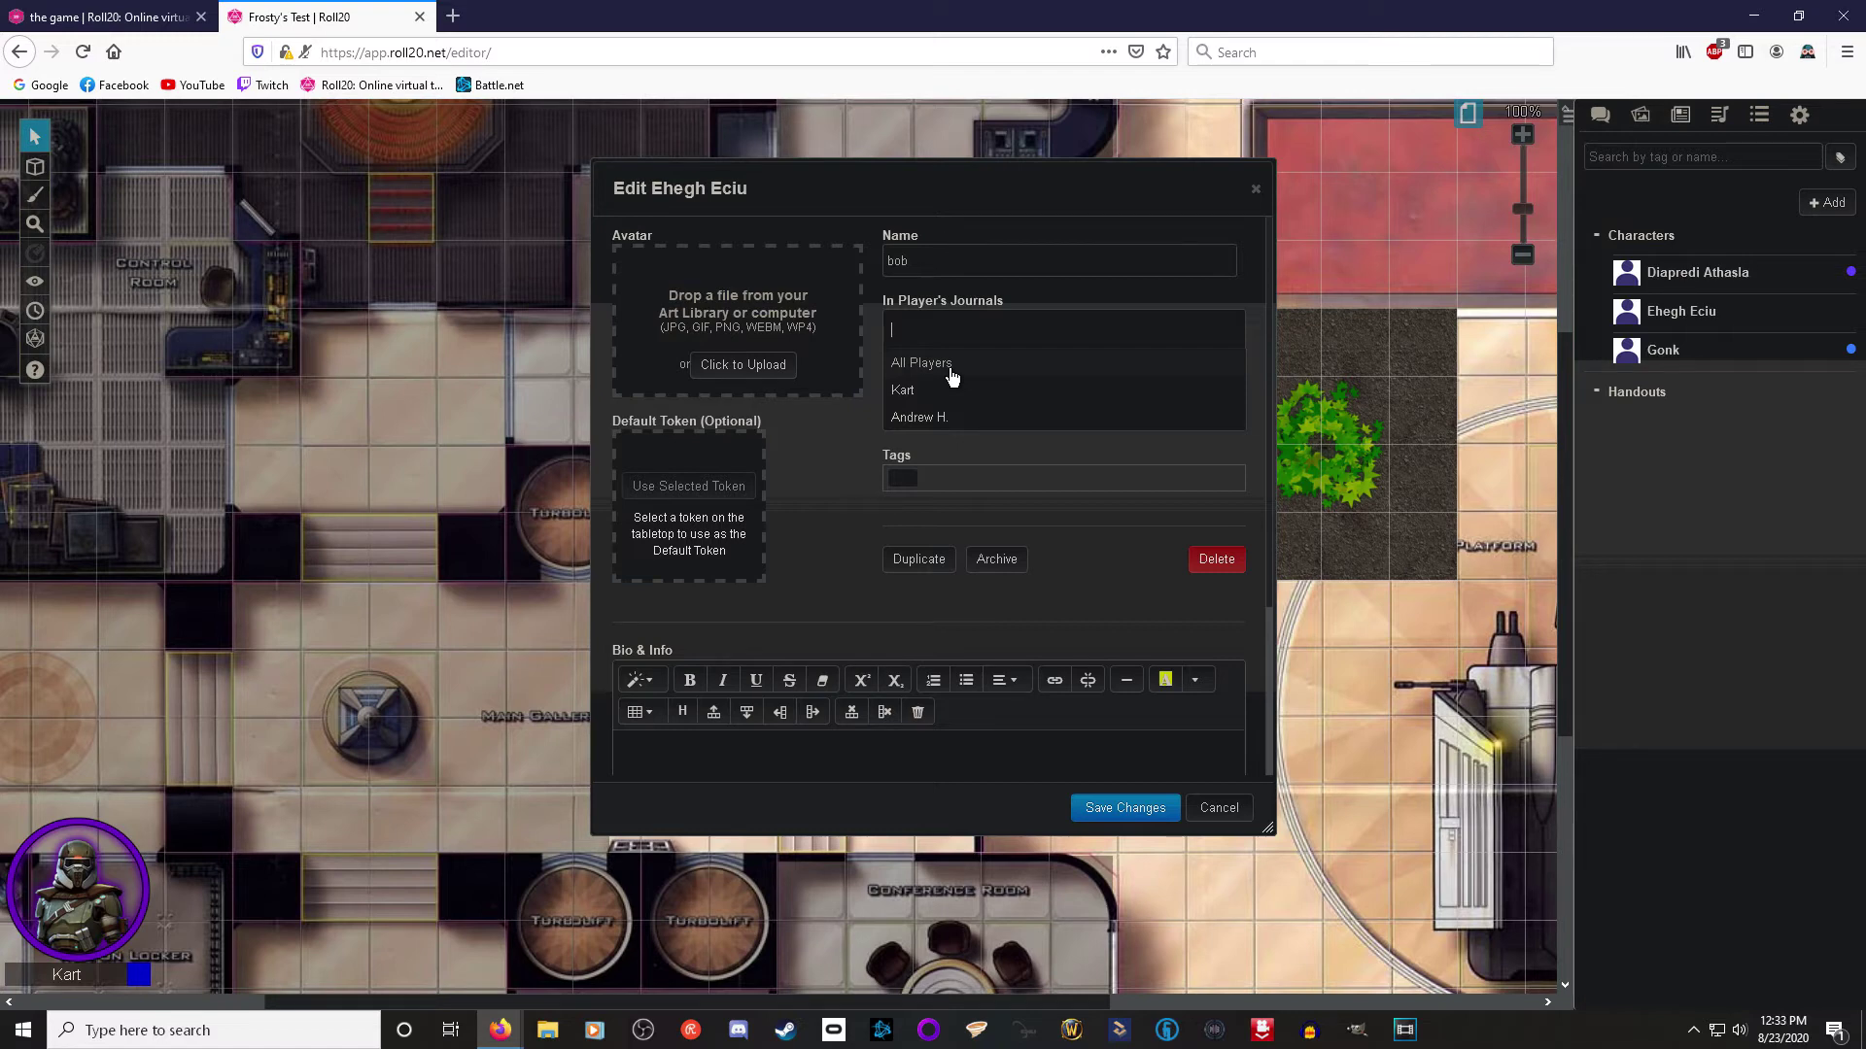
left_click(921, 364)
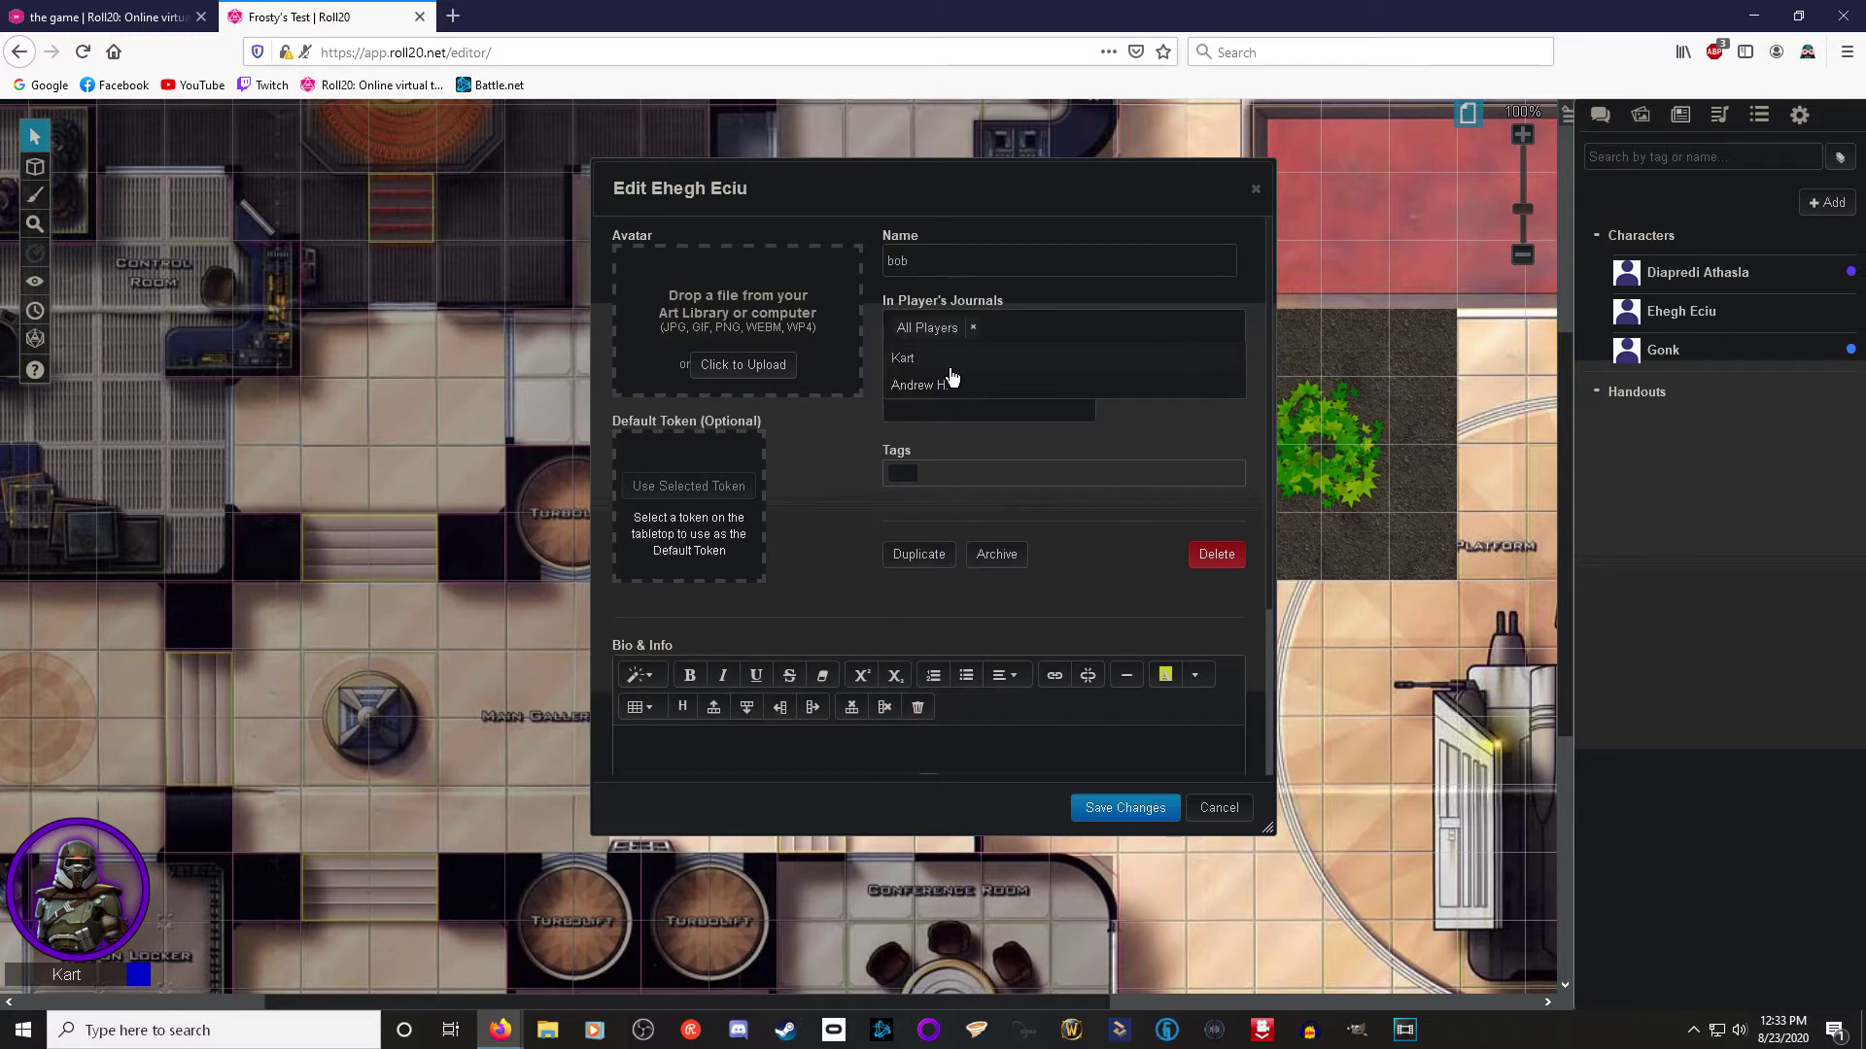
left_click(1139, 442)
left_click(992, 407)
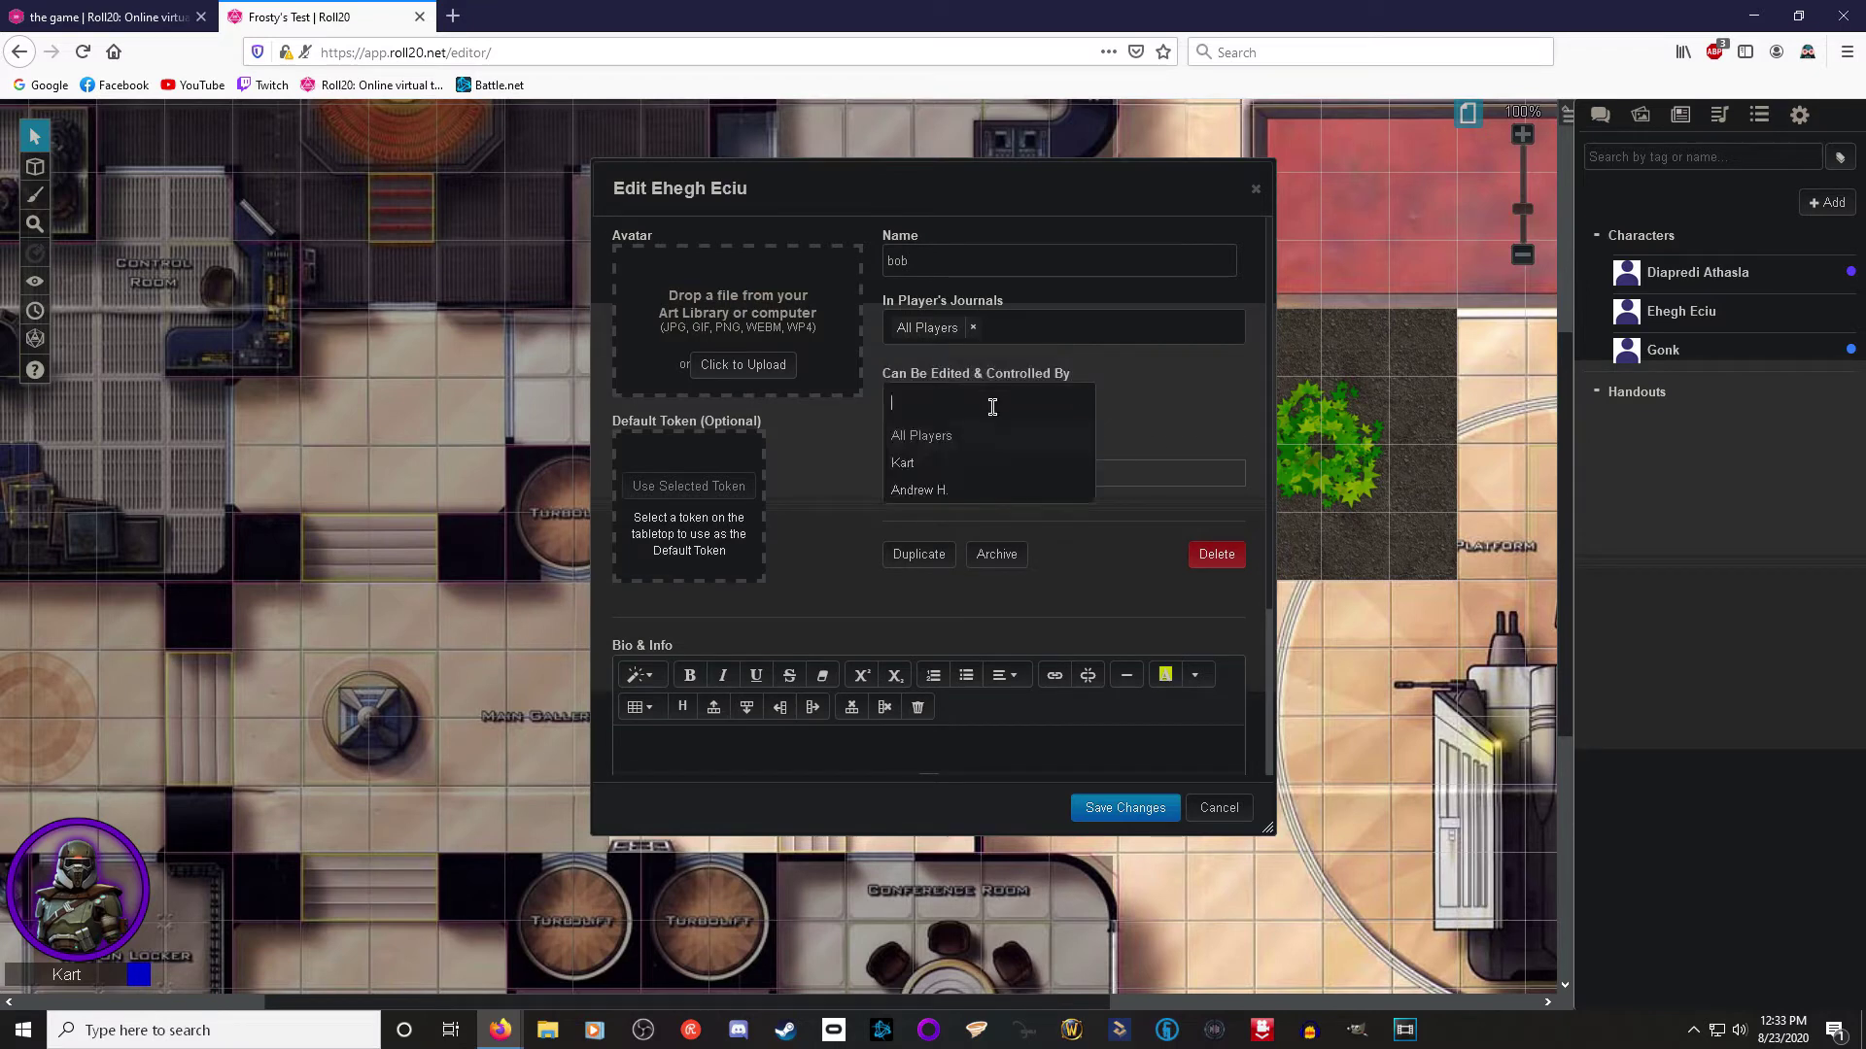
left_click(920, 464)
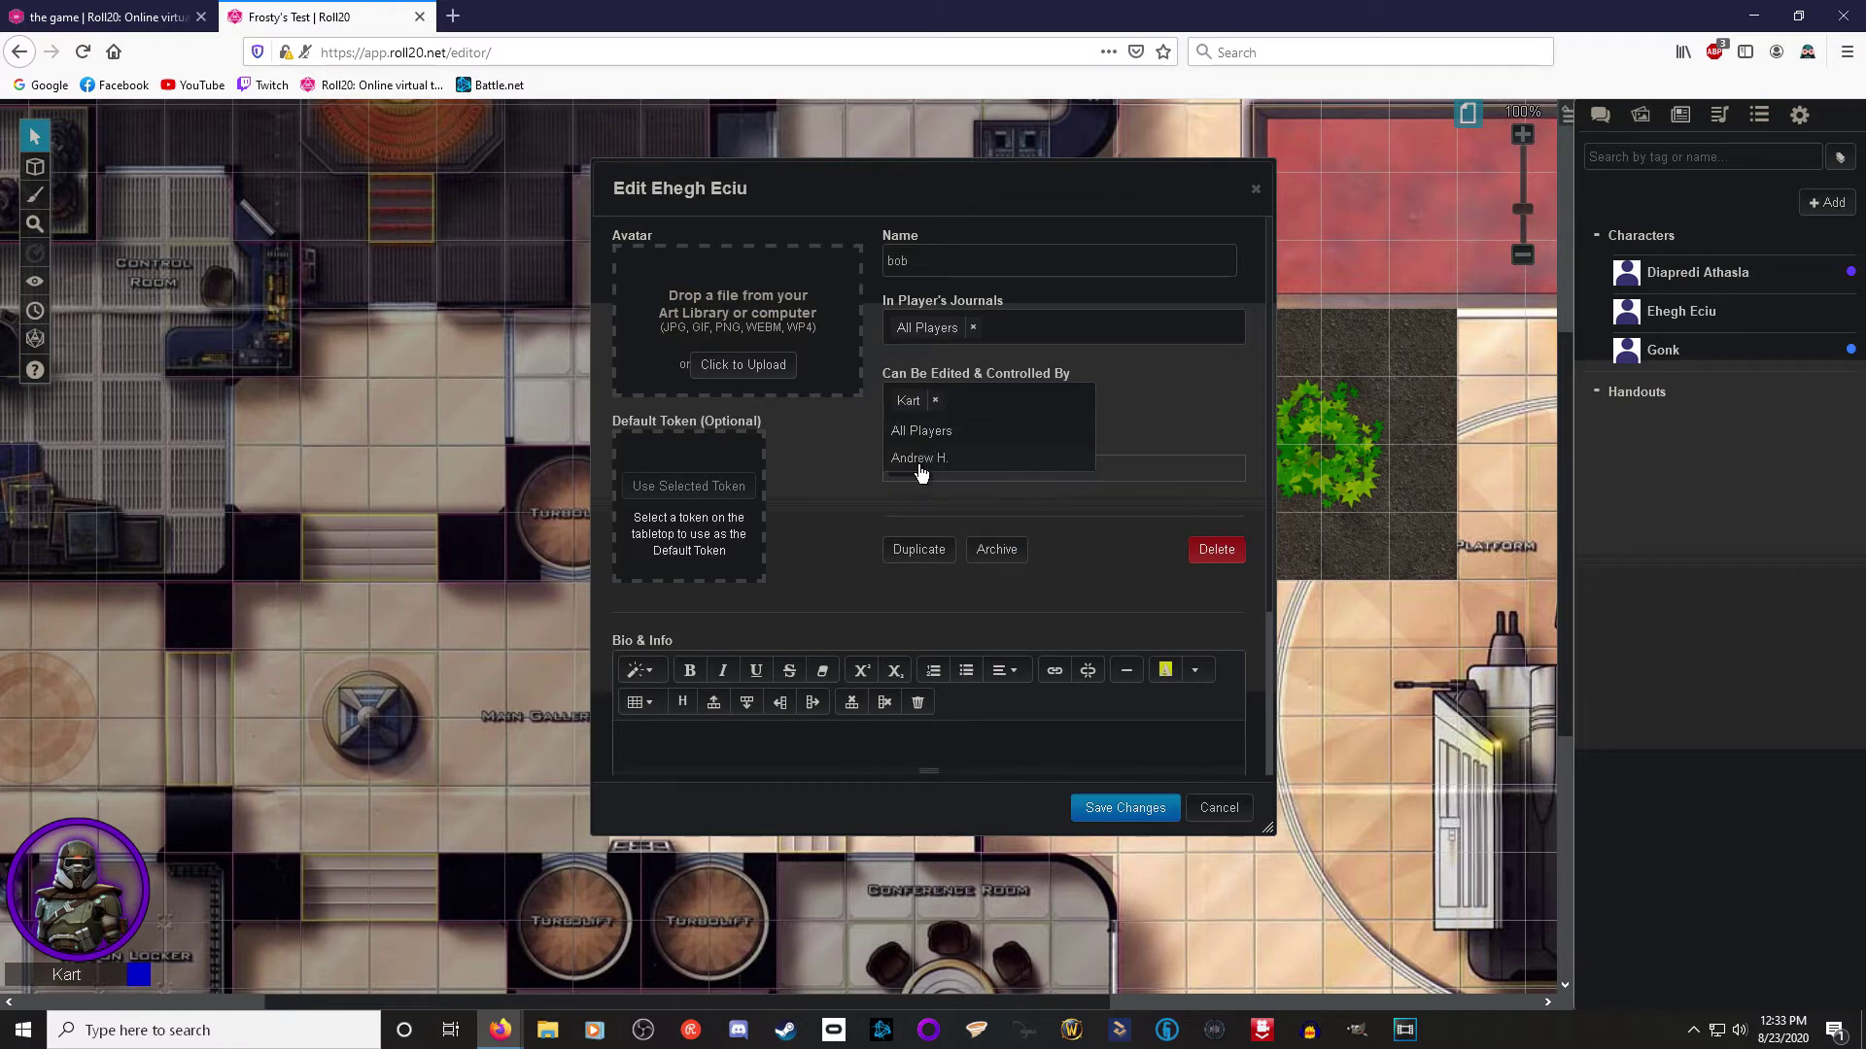
left_click(829, 451)
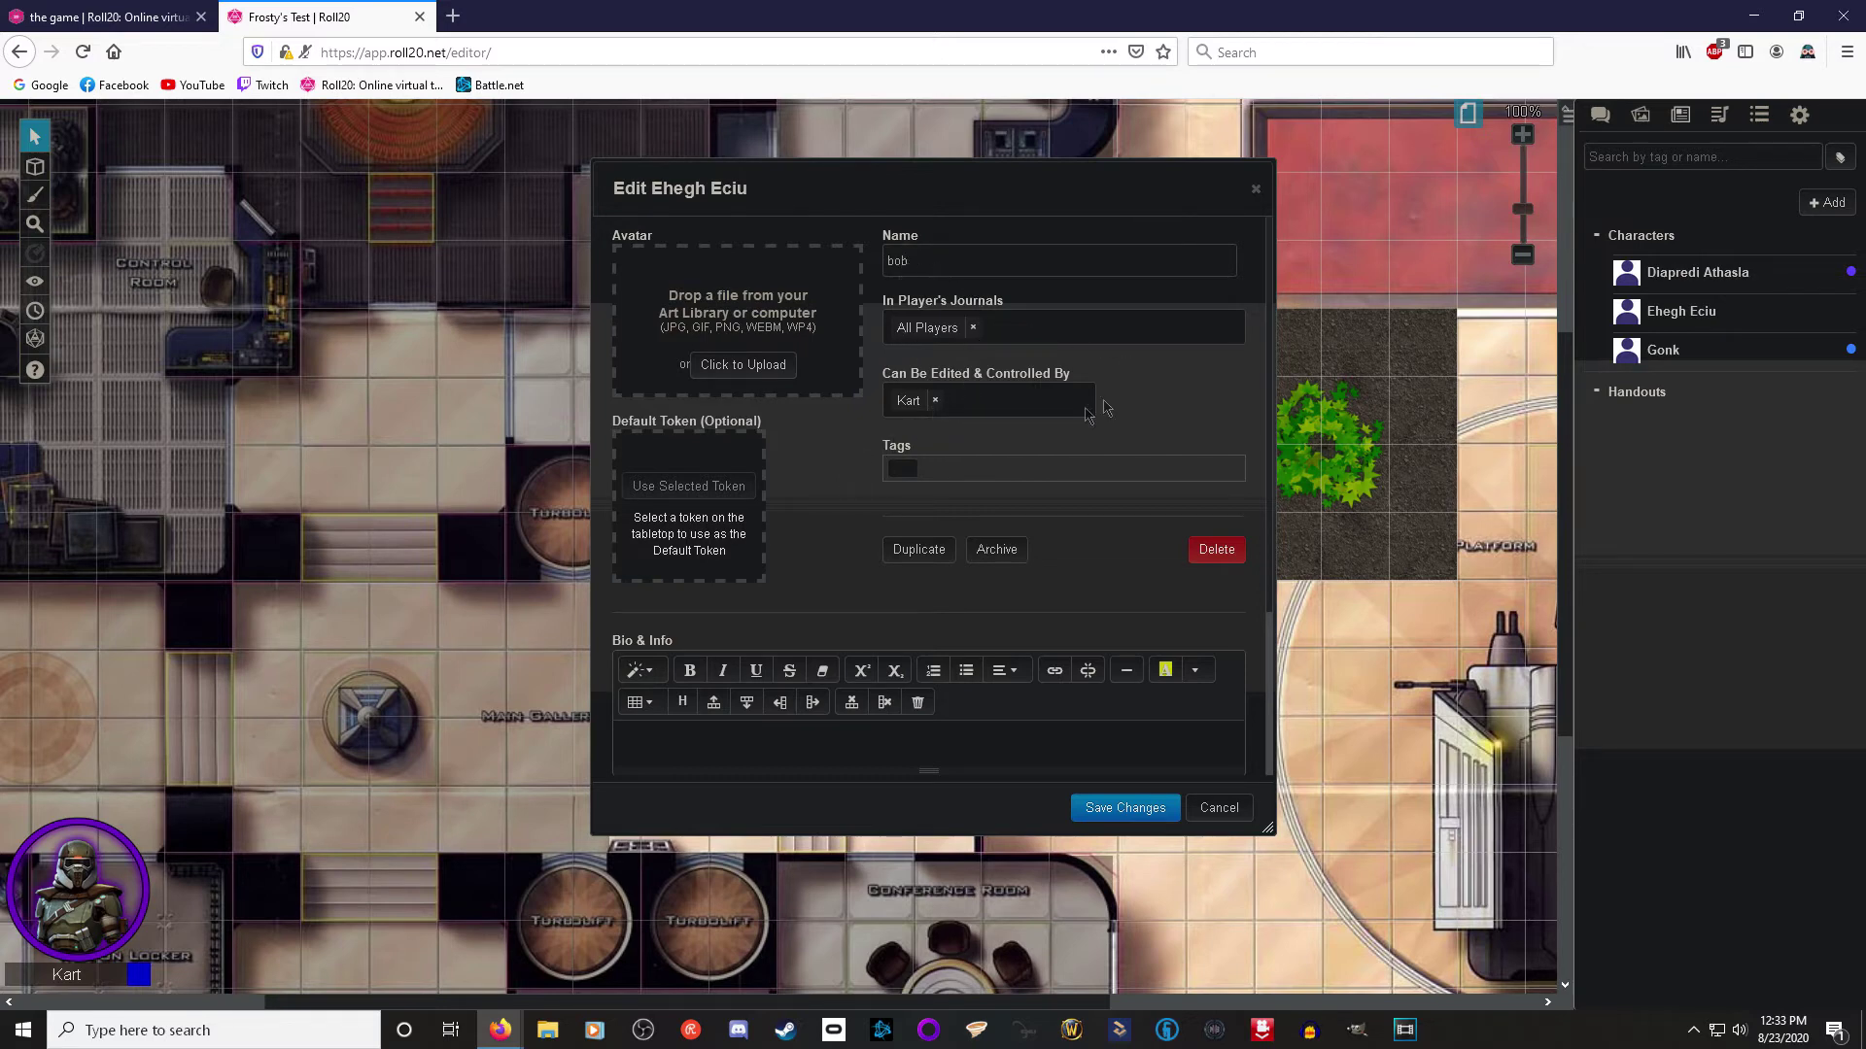
left_click(1122, 821)
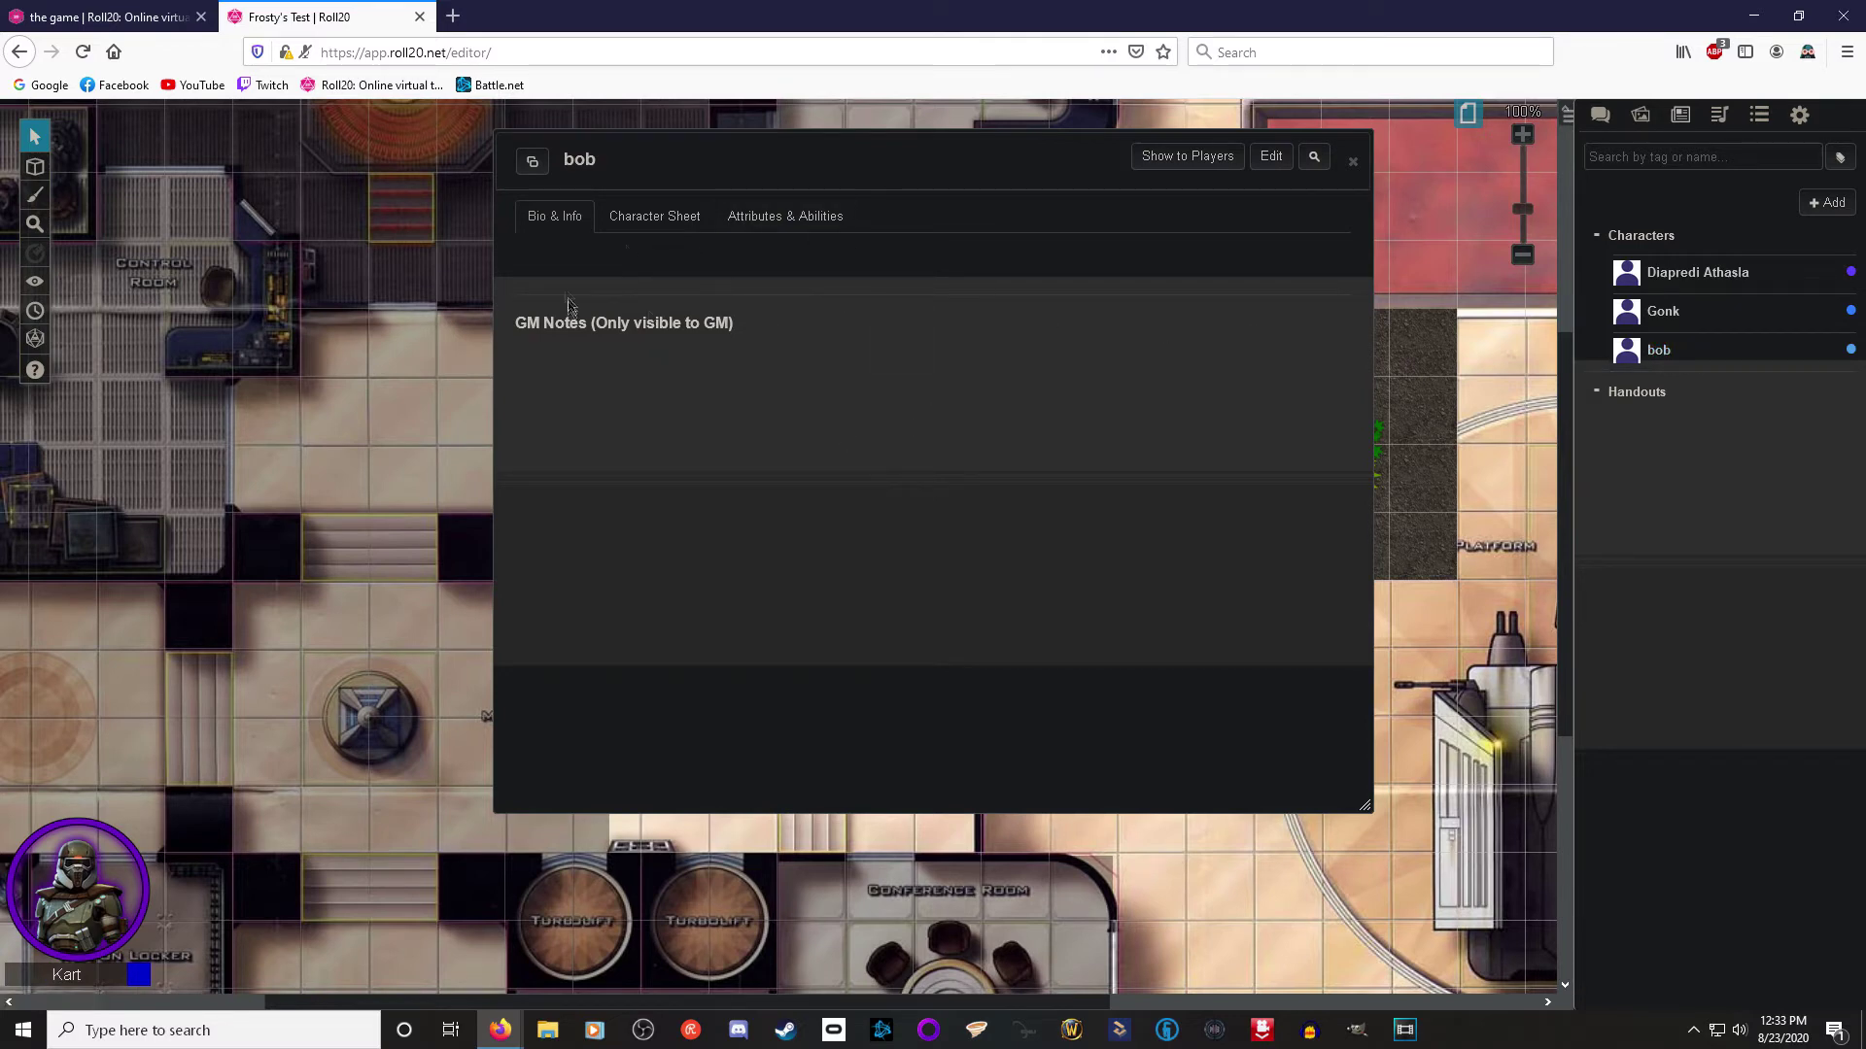
Step: Edit the bob character, set its avatar to dexter.png from My Library's recent uploads, and save the changes
left_click(1272, 156)
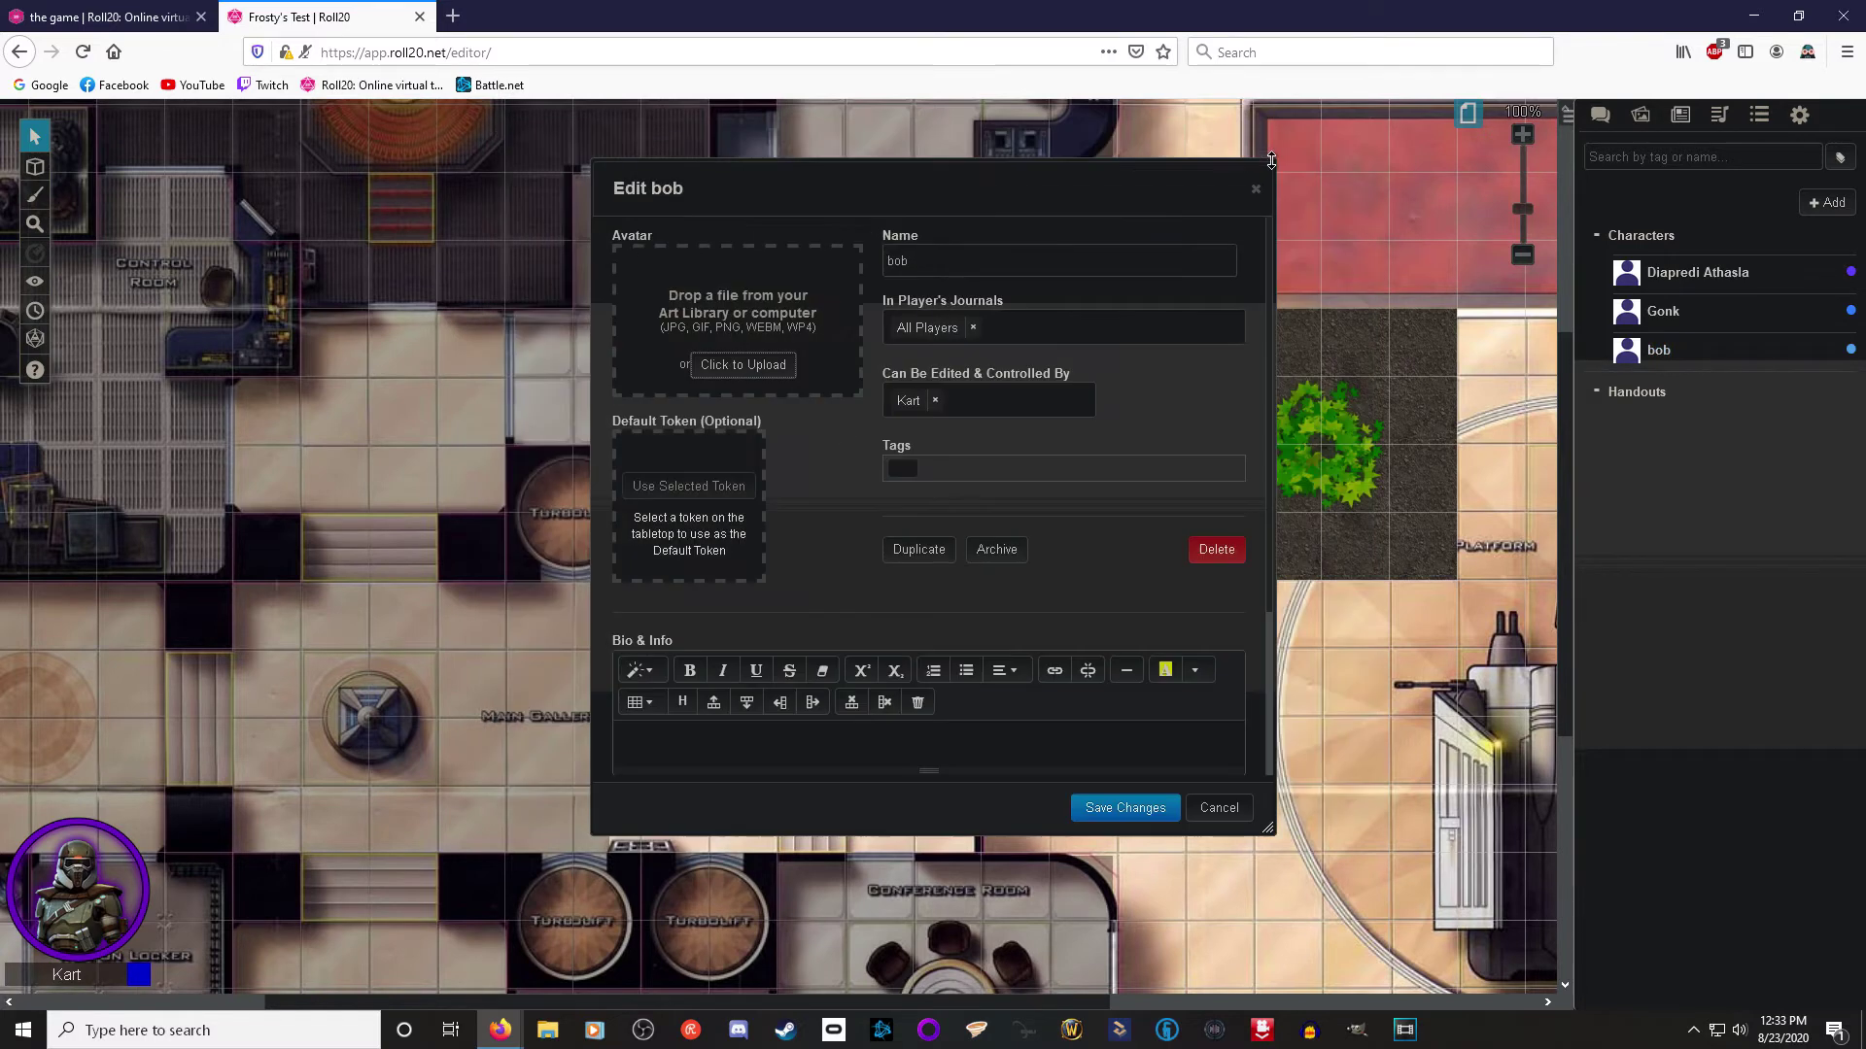
scroll(739, 408, "down", 3)
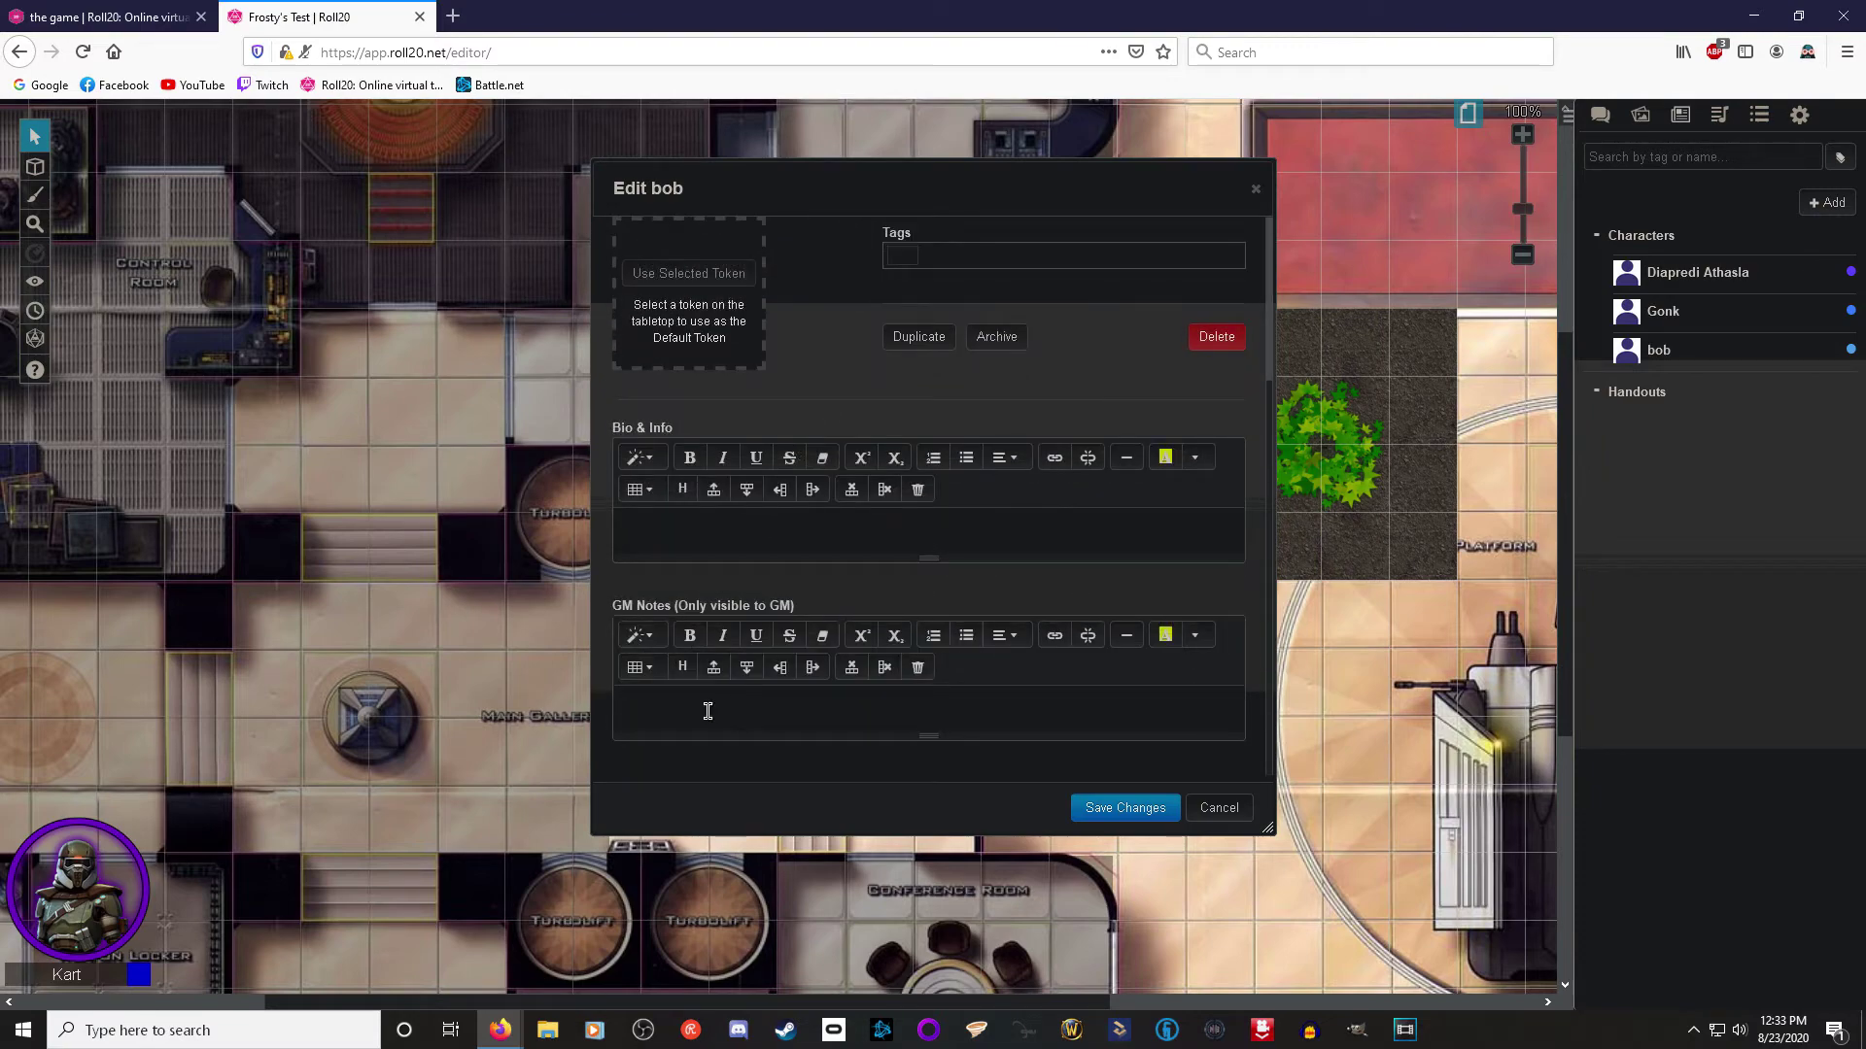
scroll(707, 711, "up", 3)
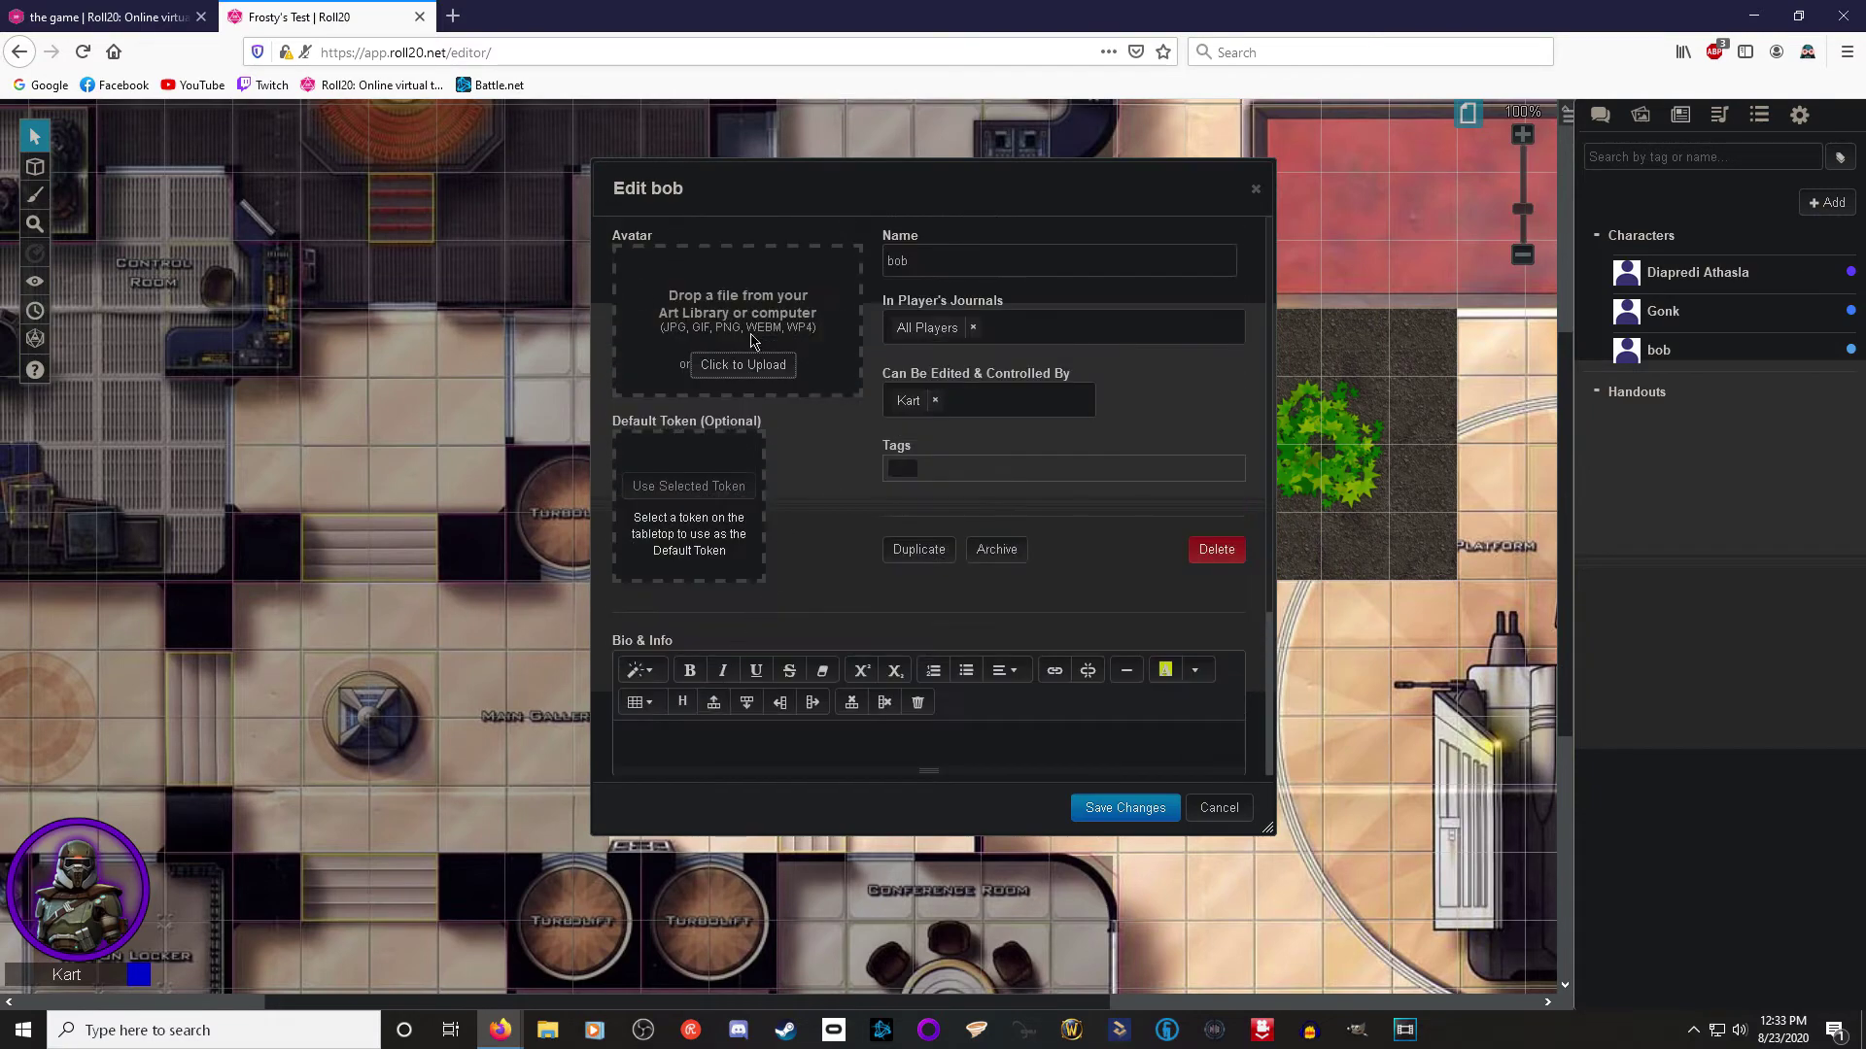
left_click(1640, 115)
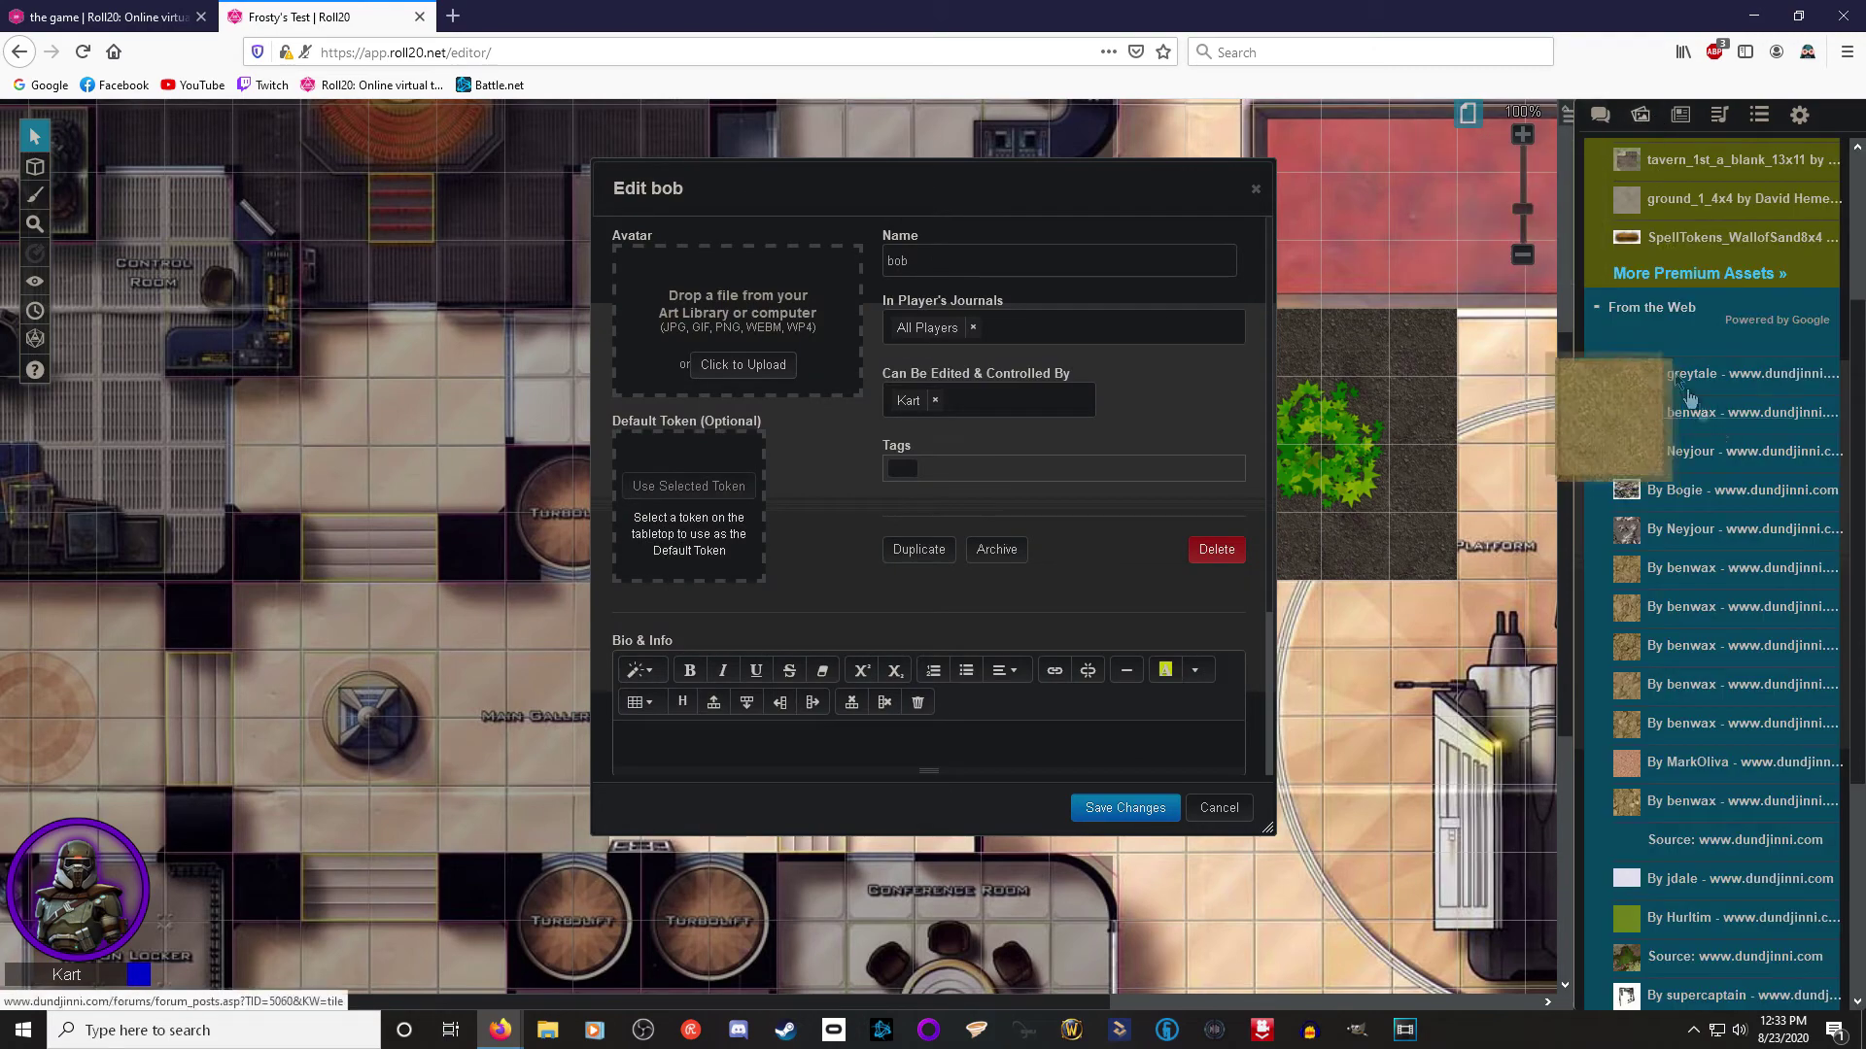
scroll(1678, 242, "up", 5)
left_click(1781, 241)
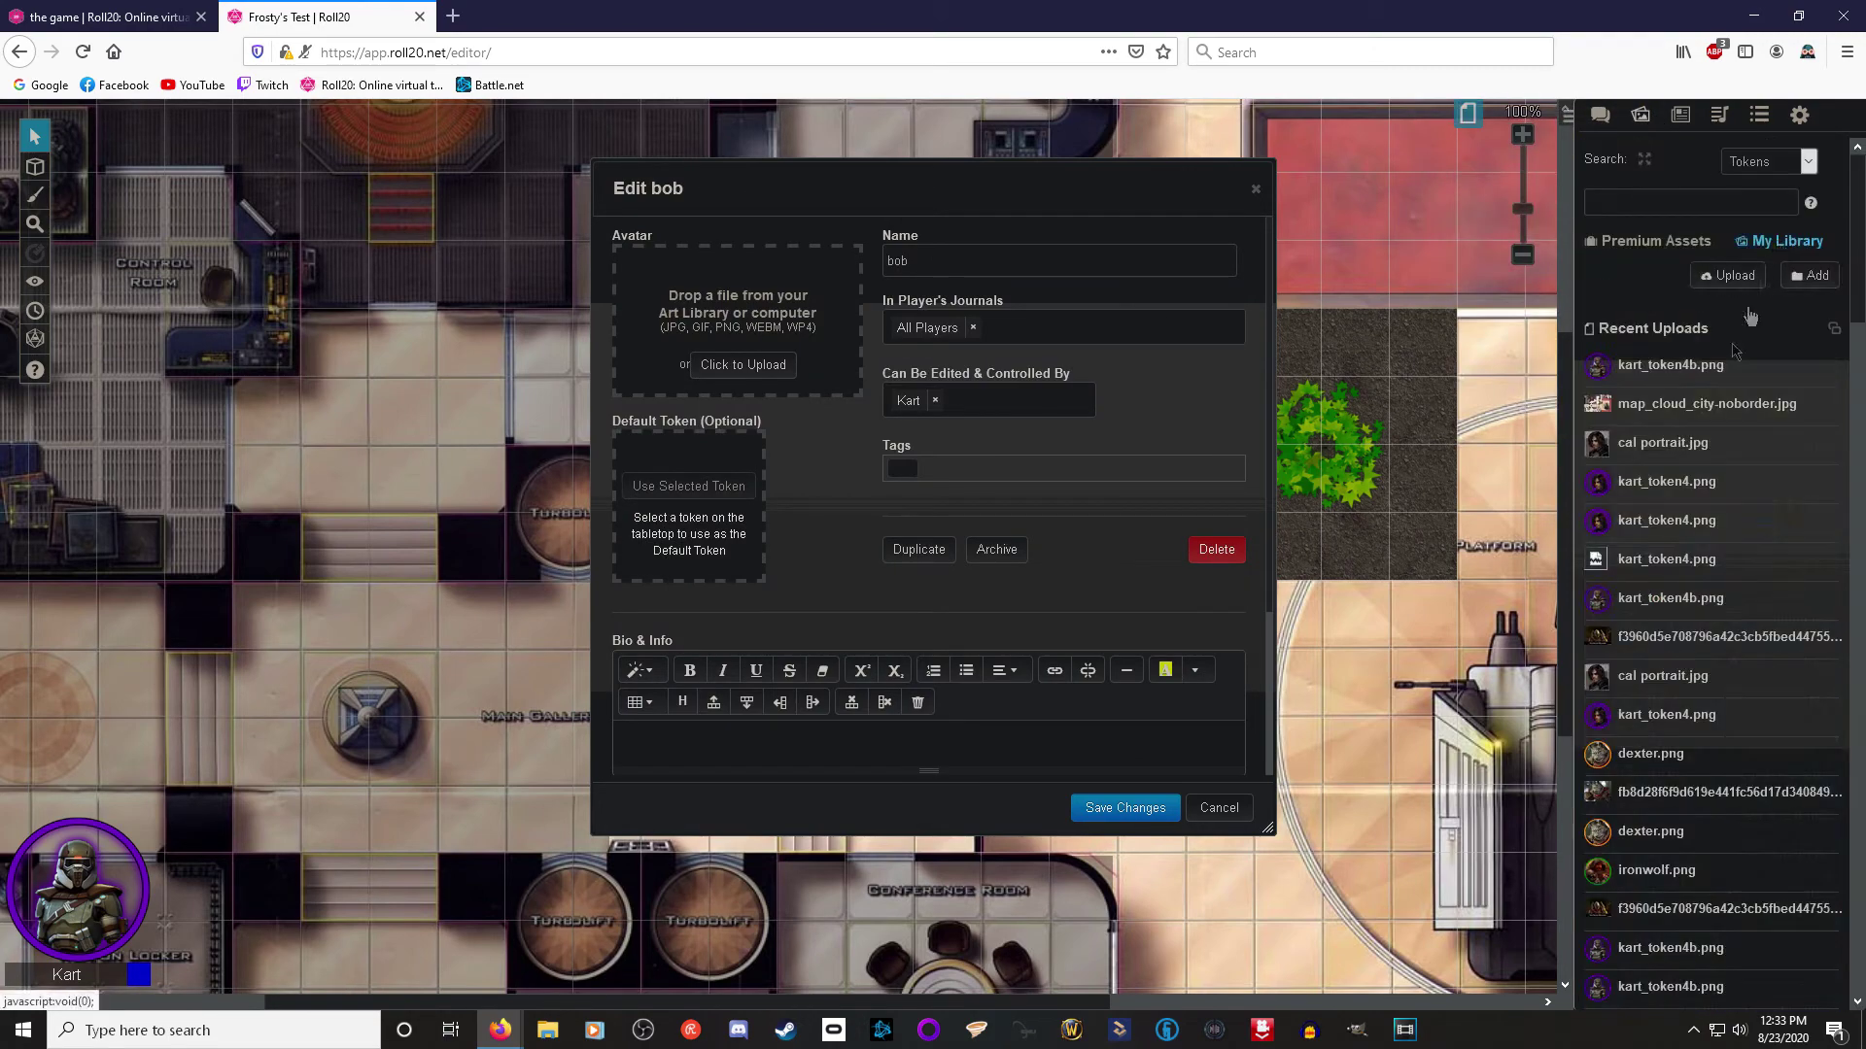
left_click_drag(1651, 756, 746, 316)
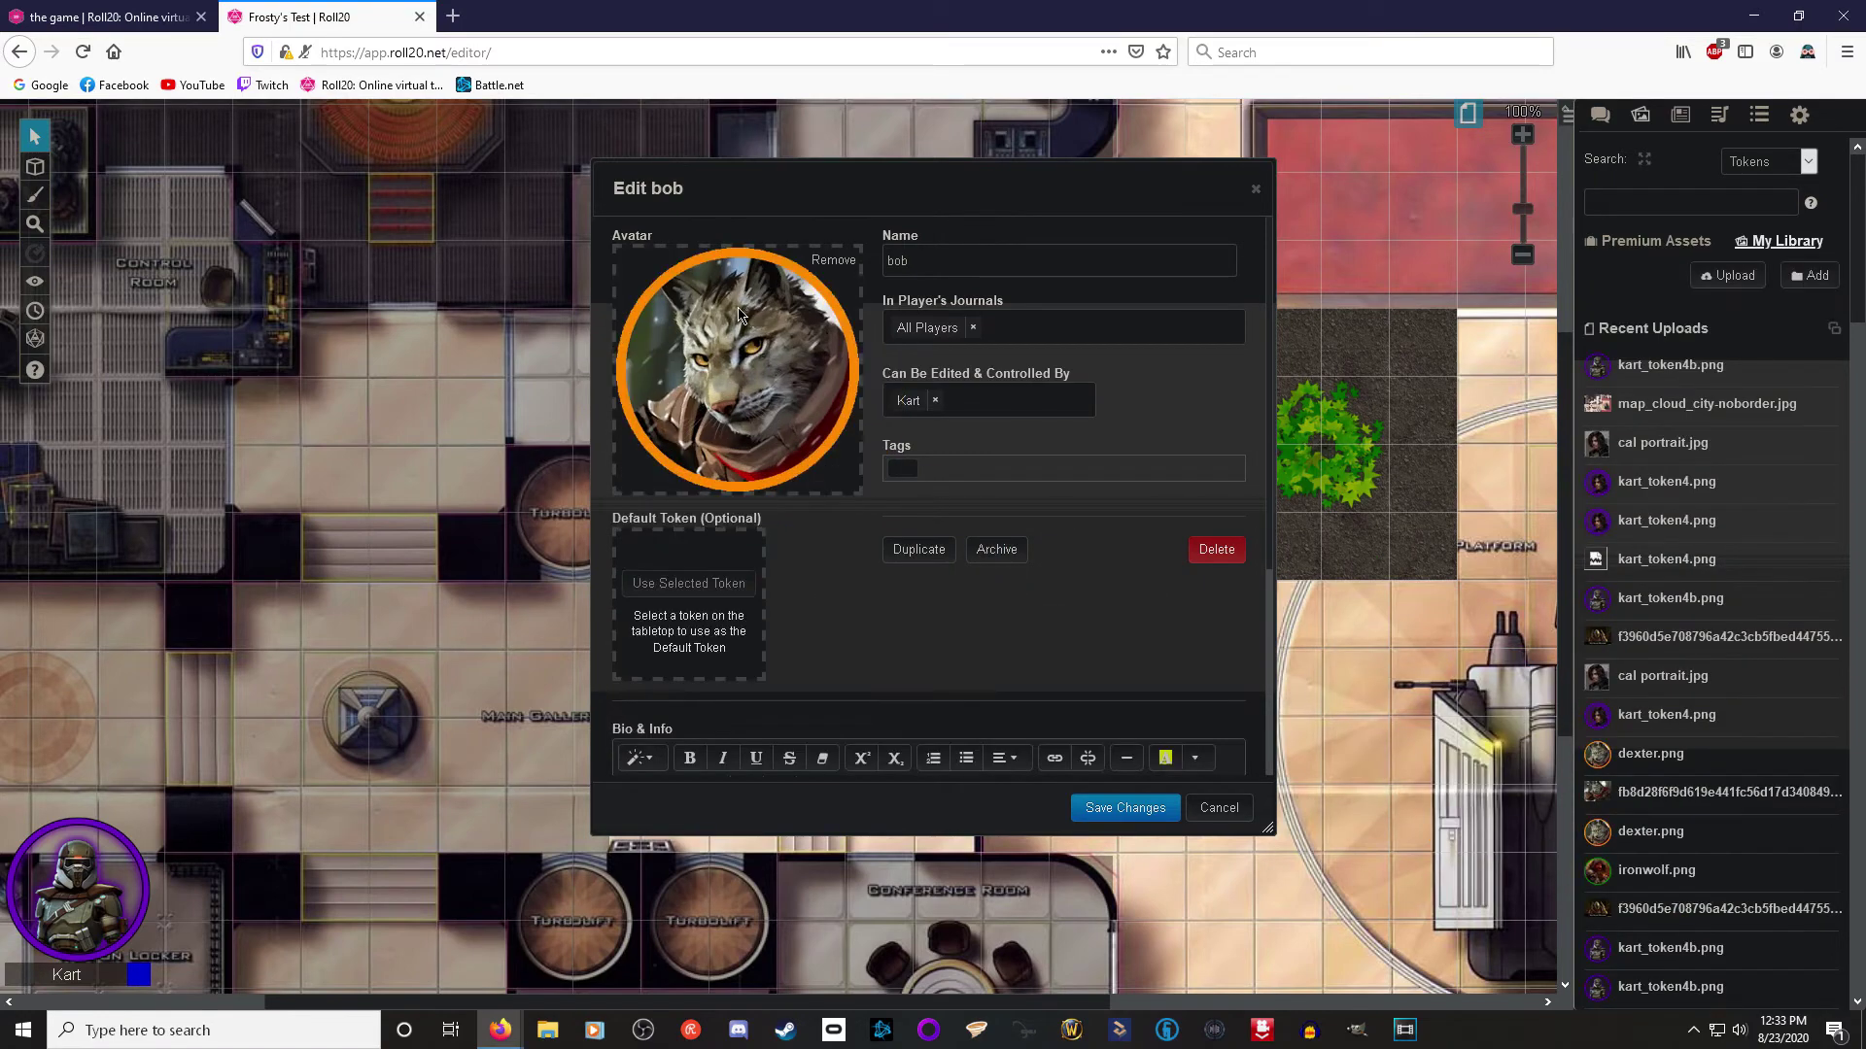
left_click(1127, 808)
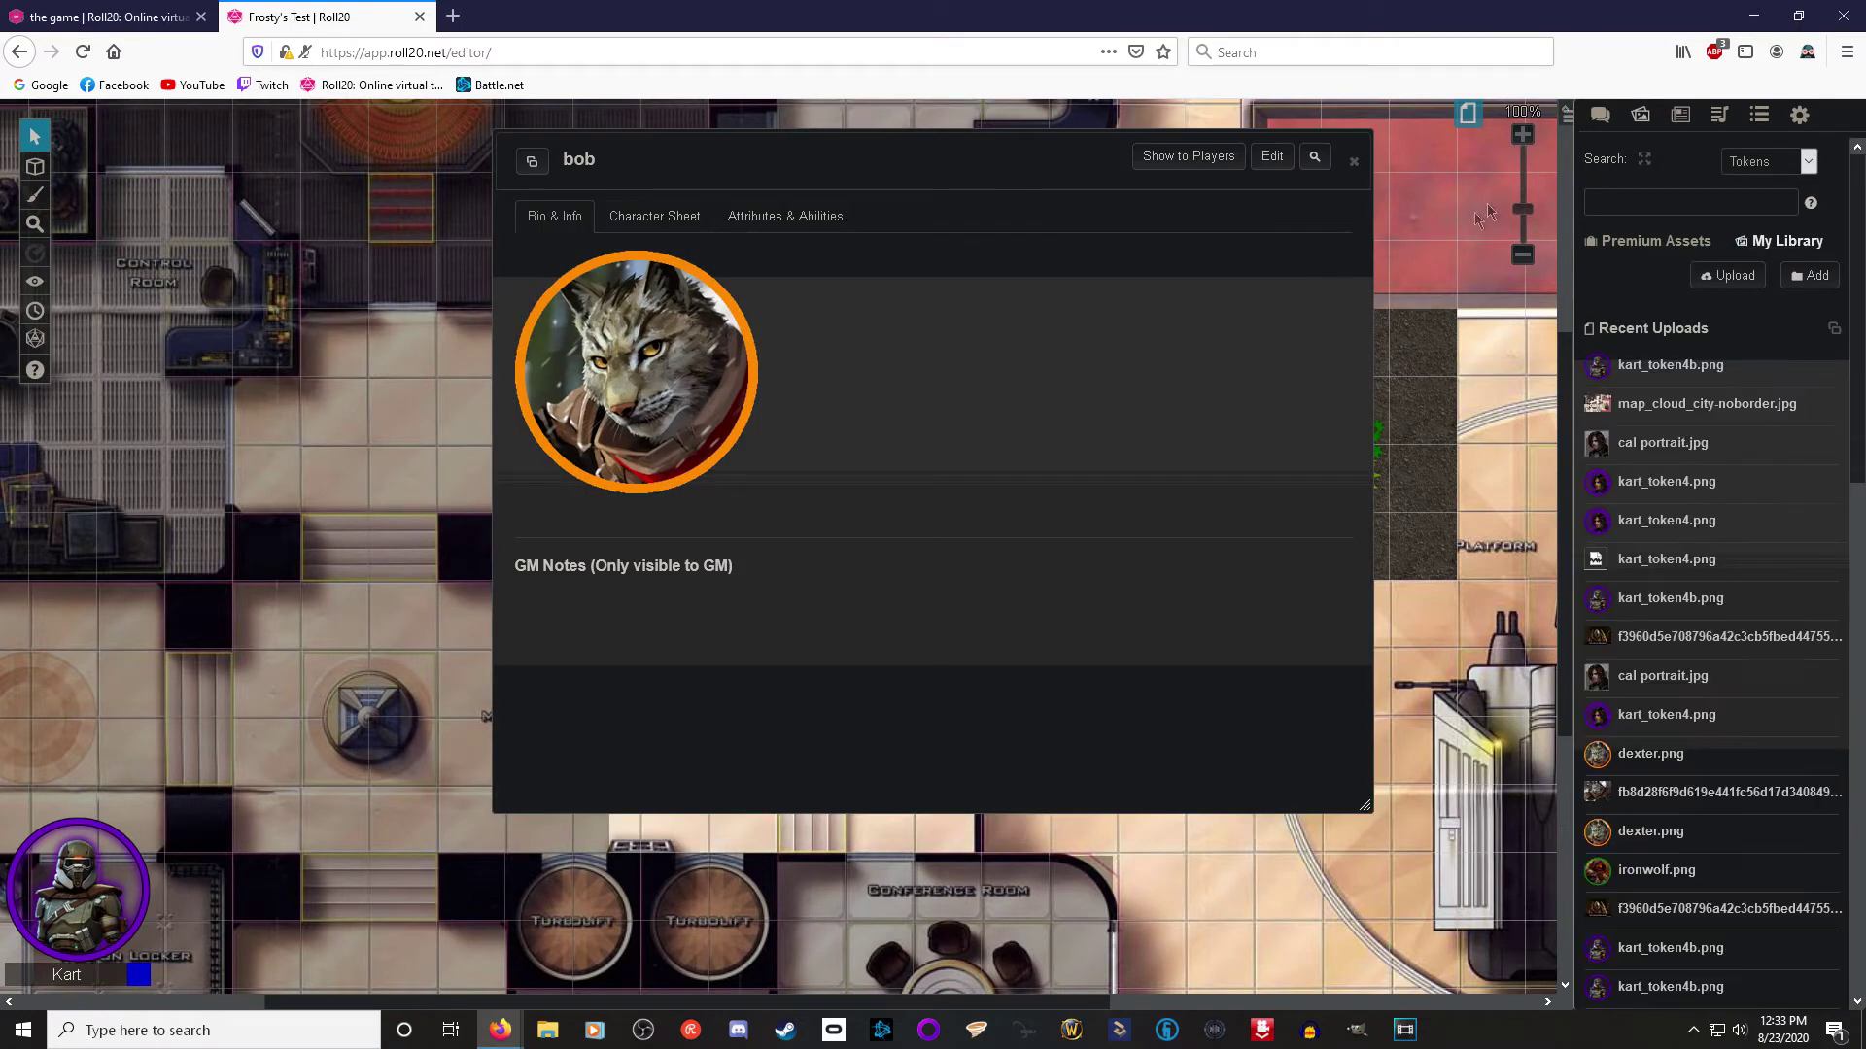
Step: Show the journal's character list, close bob's window and select the cat token on the map
left_click(1682, 117)
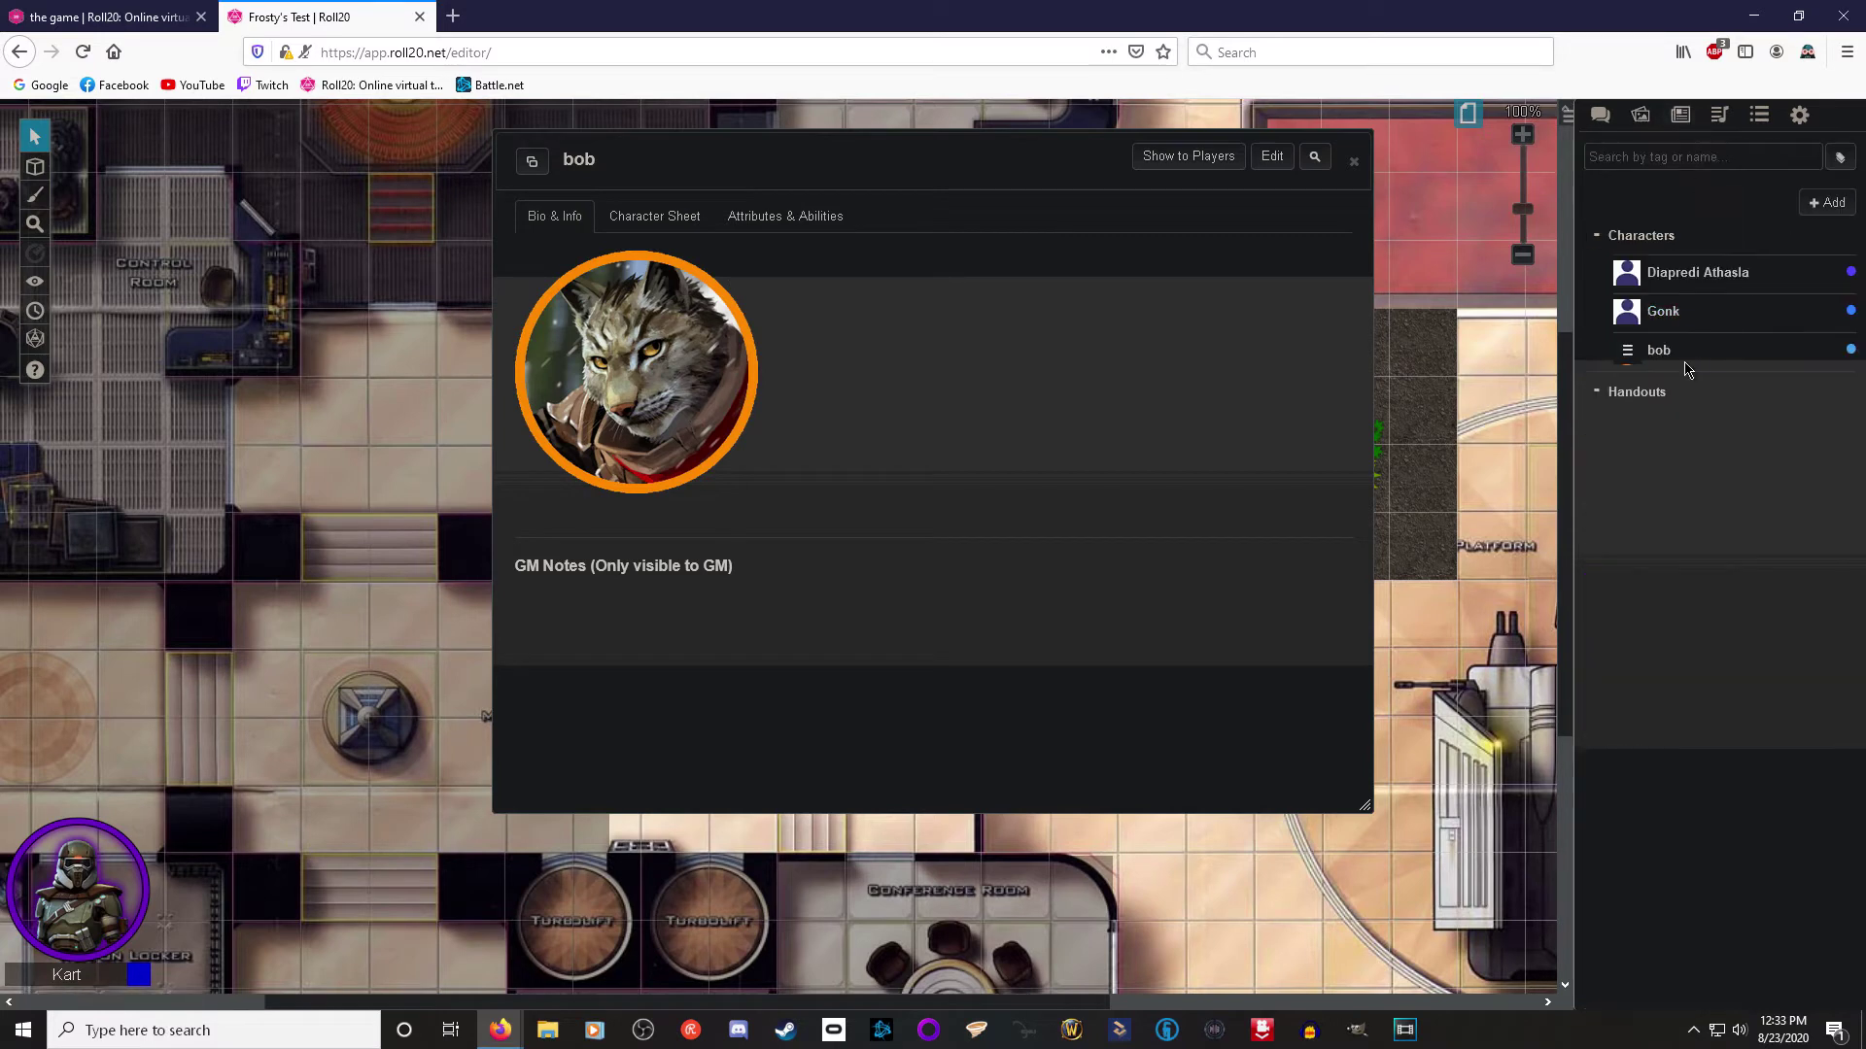
left_click(1362, 160)
left_click(1013, 418)
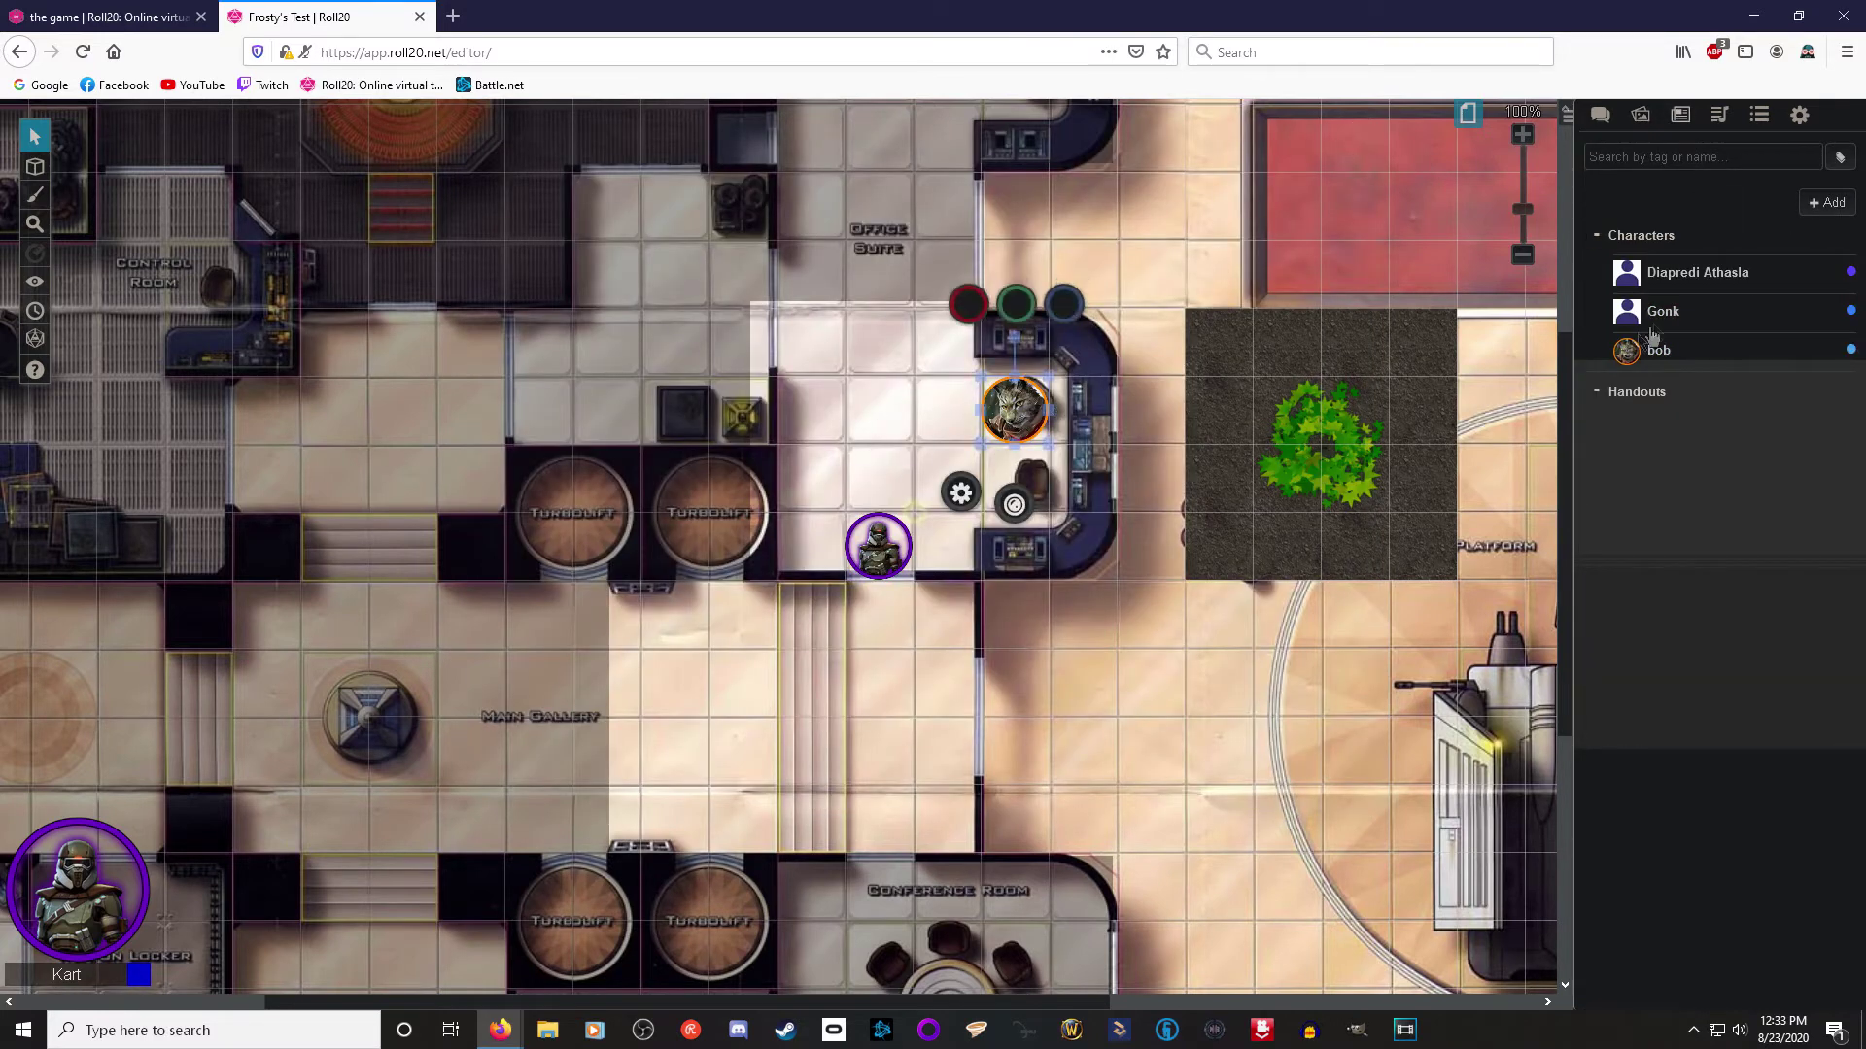
Step: Open bob's character sheet from the journal and examine its ability scores, skills, weapons, gear and notes sections
left_click(1661, 352)
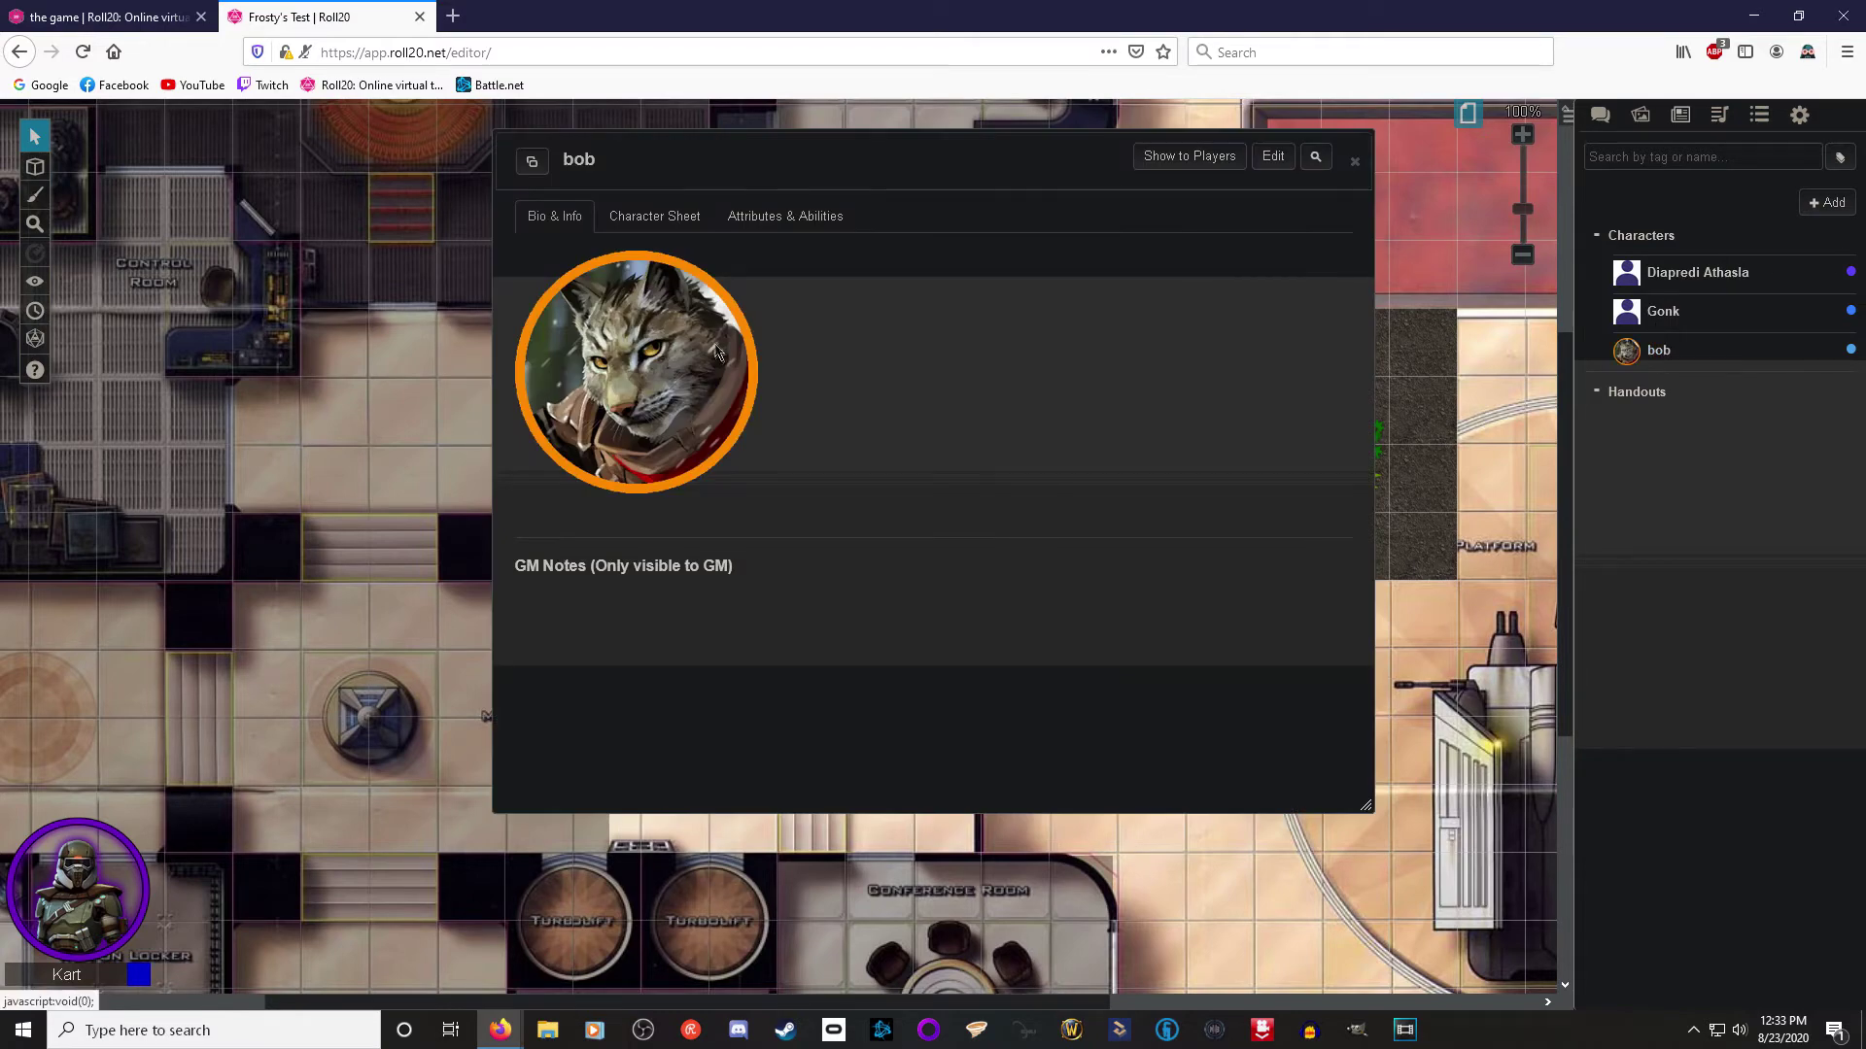
left_click(660, 222)
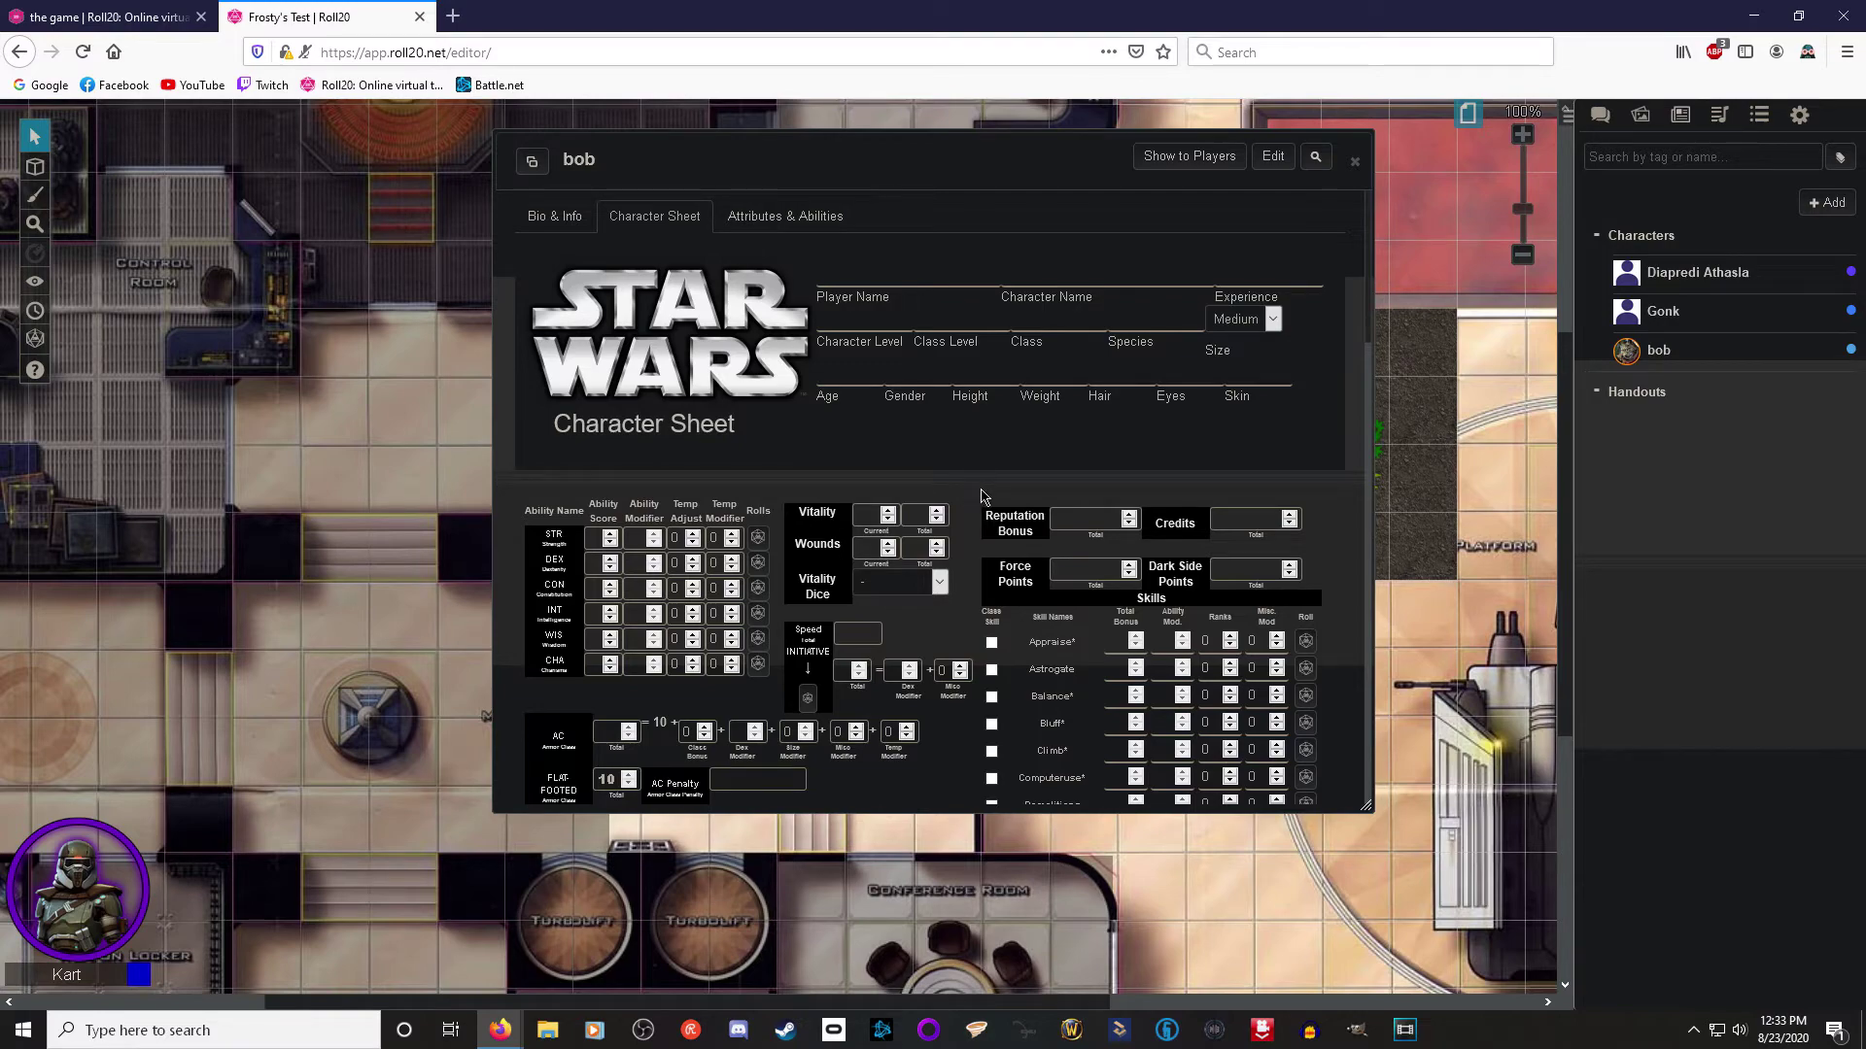
scroll(982, 496, "down", 2)
scroll(875, 389, "up", 2)
scroll(976, 485, "down", 5)
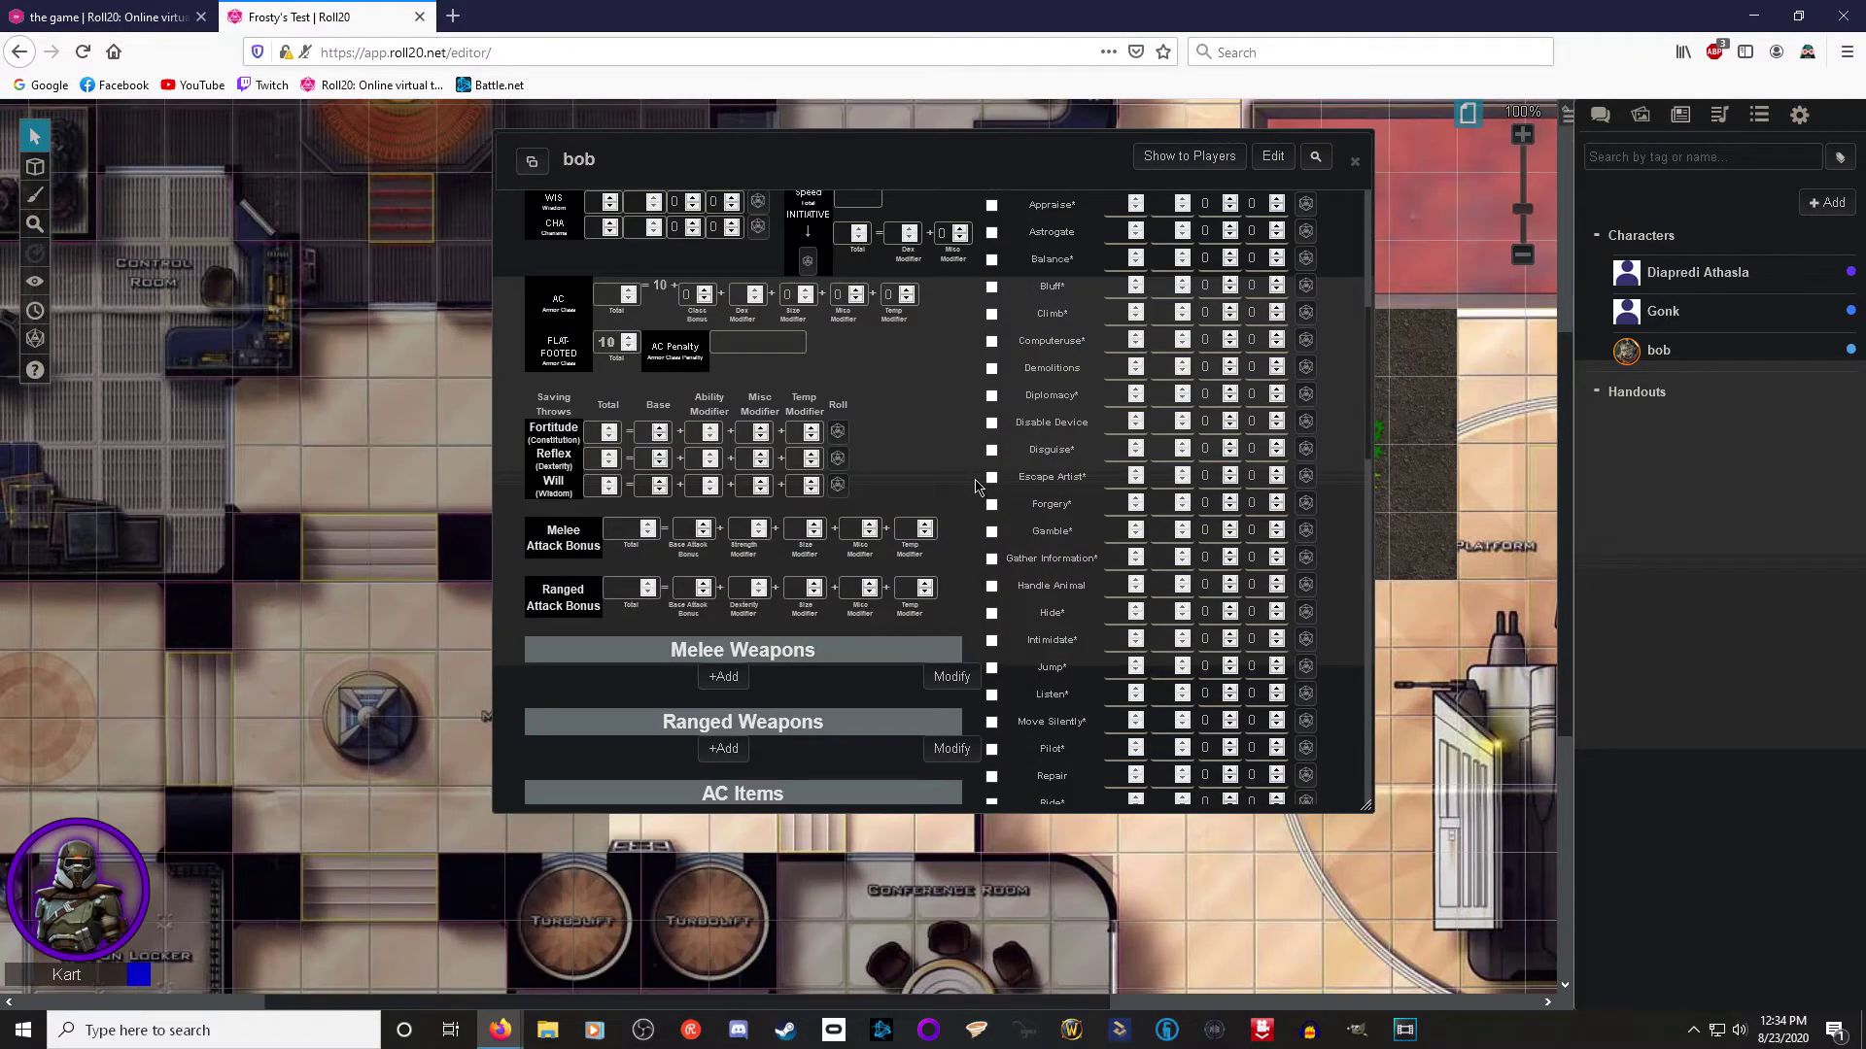
scroll(977, 486, "down", 5)
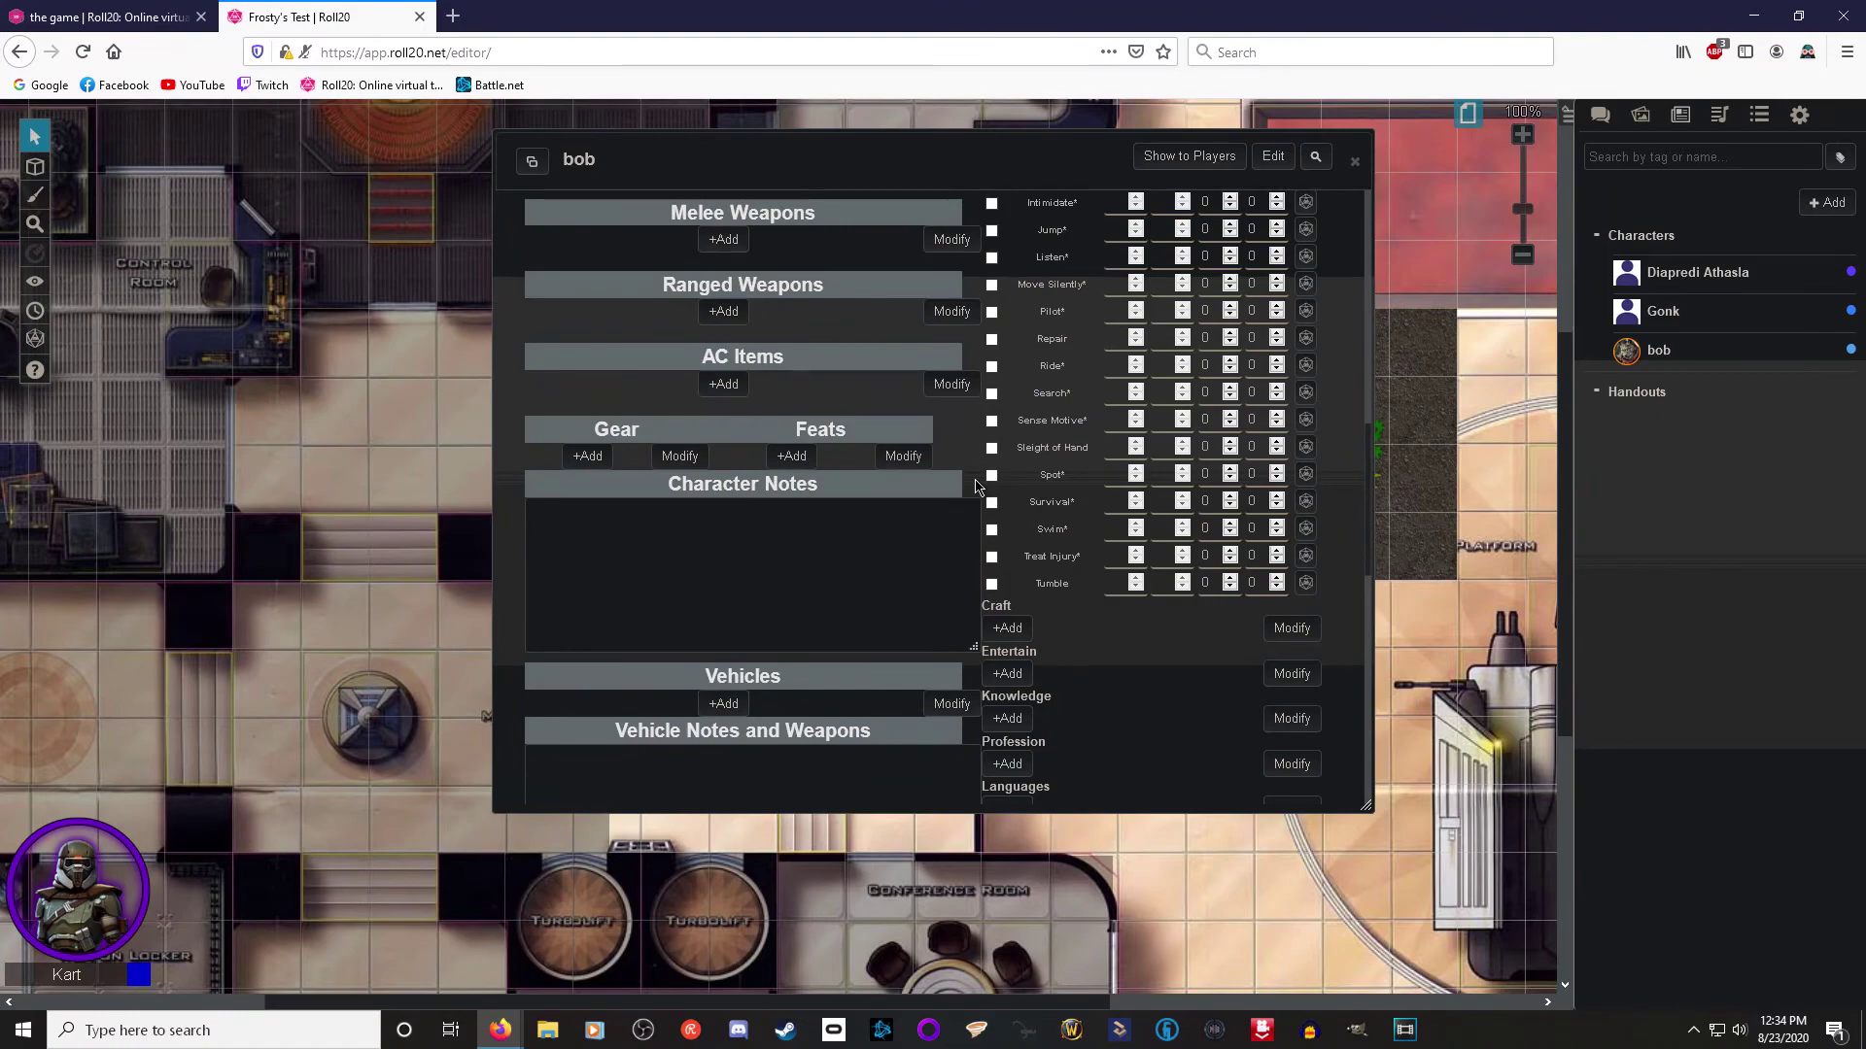
scroll(976, 486, "up", 10)
scroll(1312, 466, "down", 5)
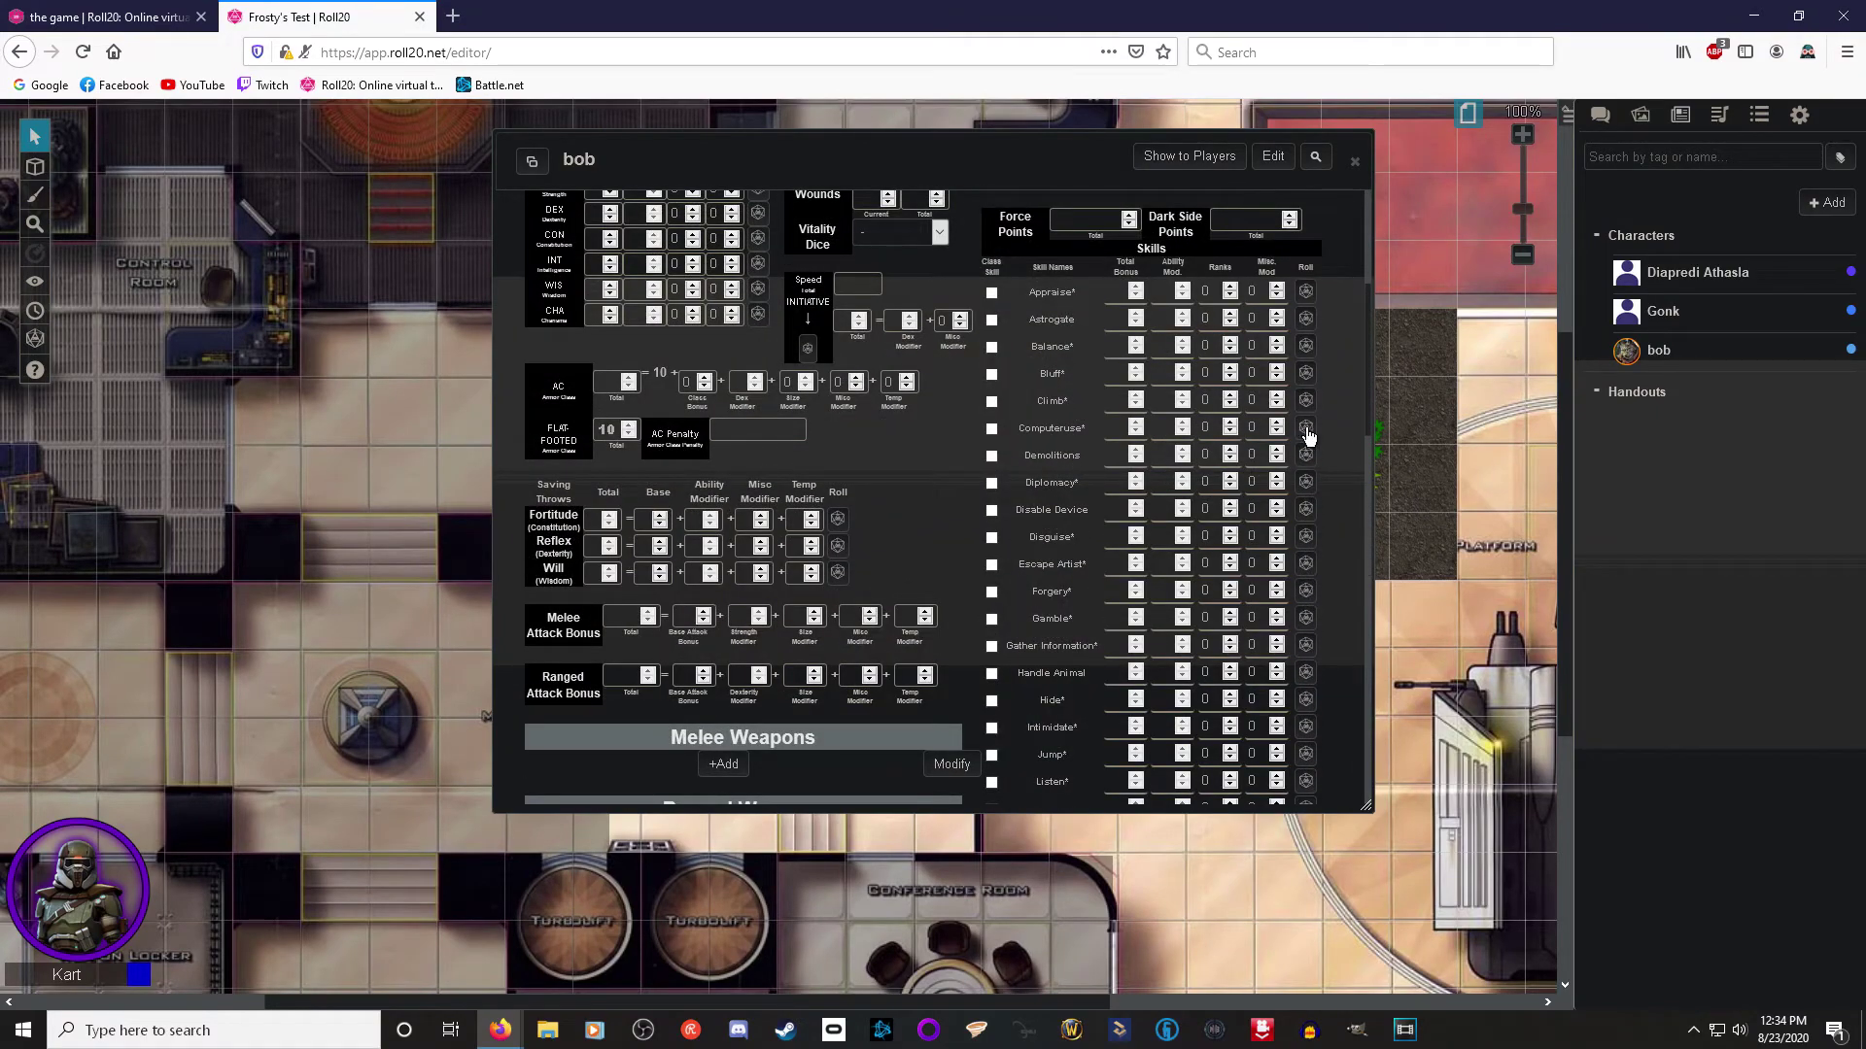
Step: Bring up the chat, view bob's Attributes & Abilities, and close the character window
left_click(1600, 114)
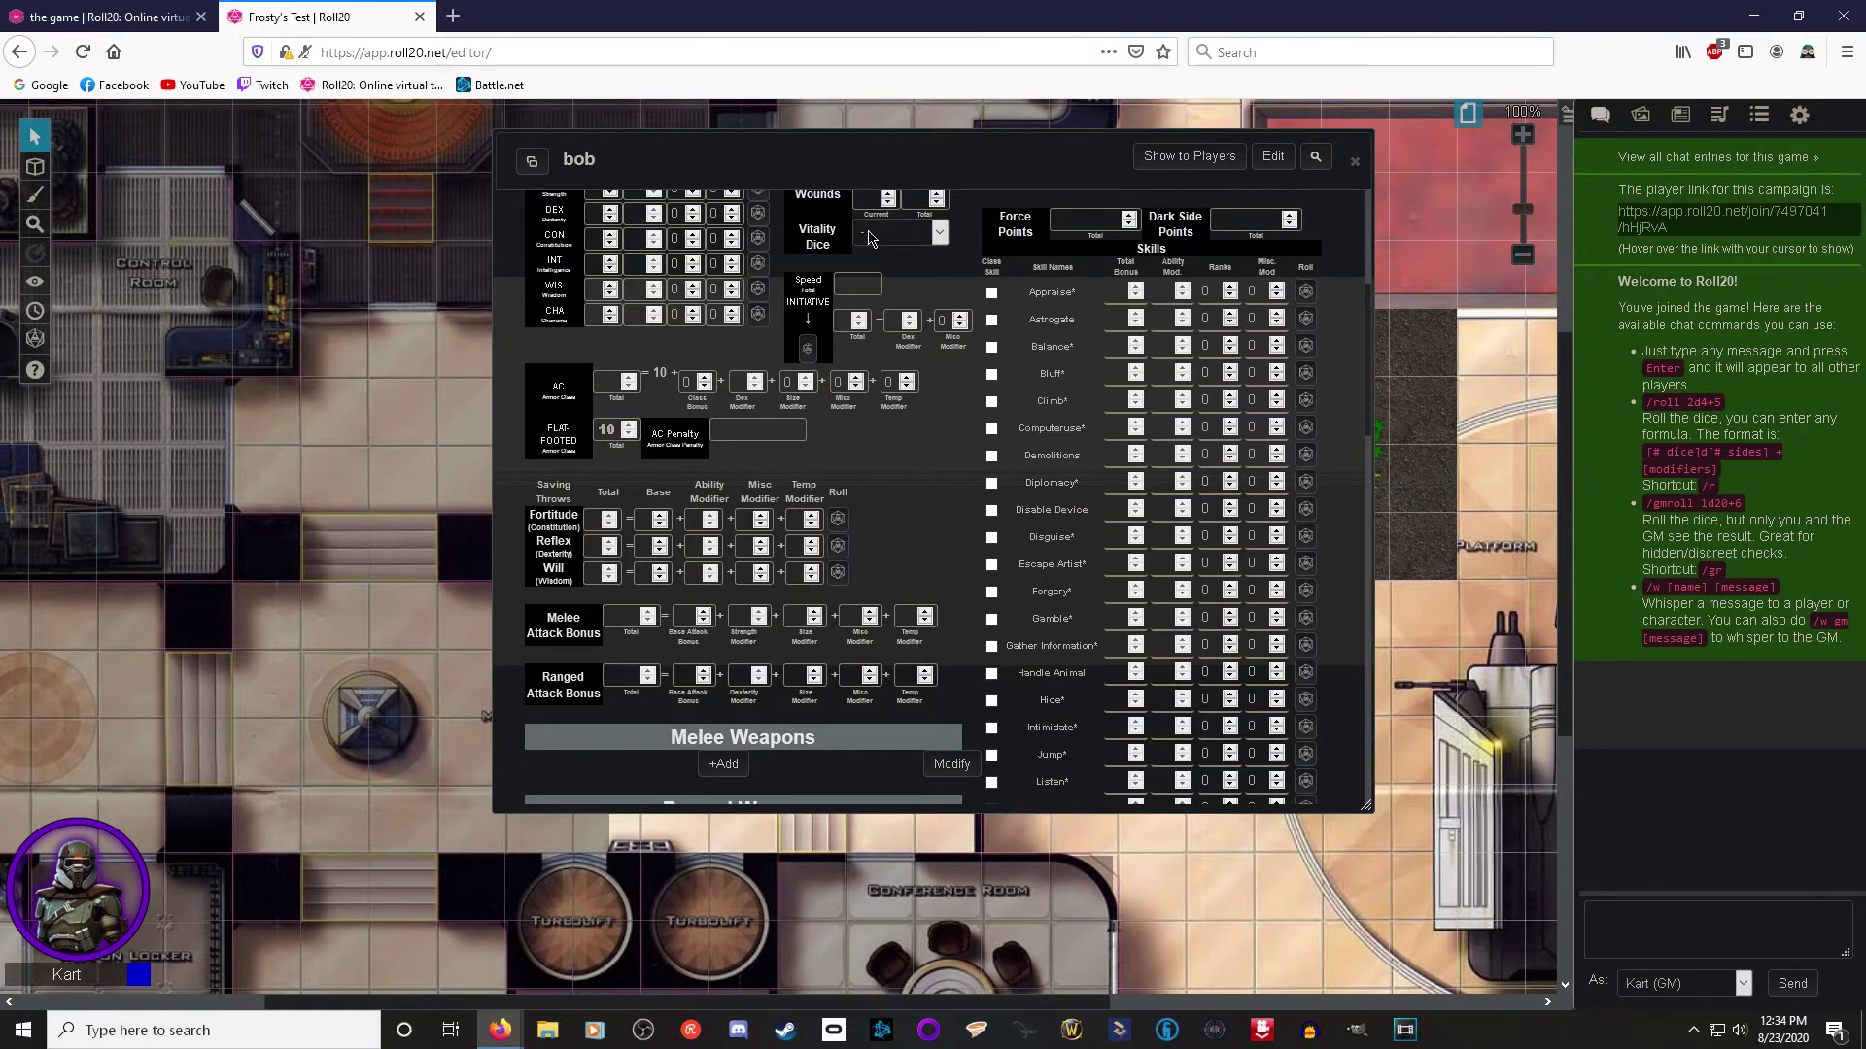
scroll(837, 247, "up", 5)
left_click(807, 223)
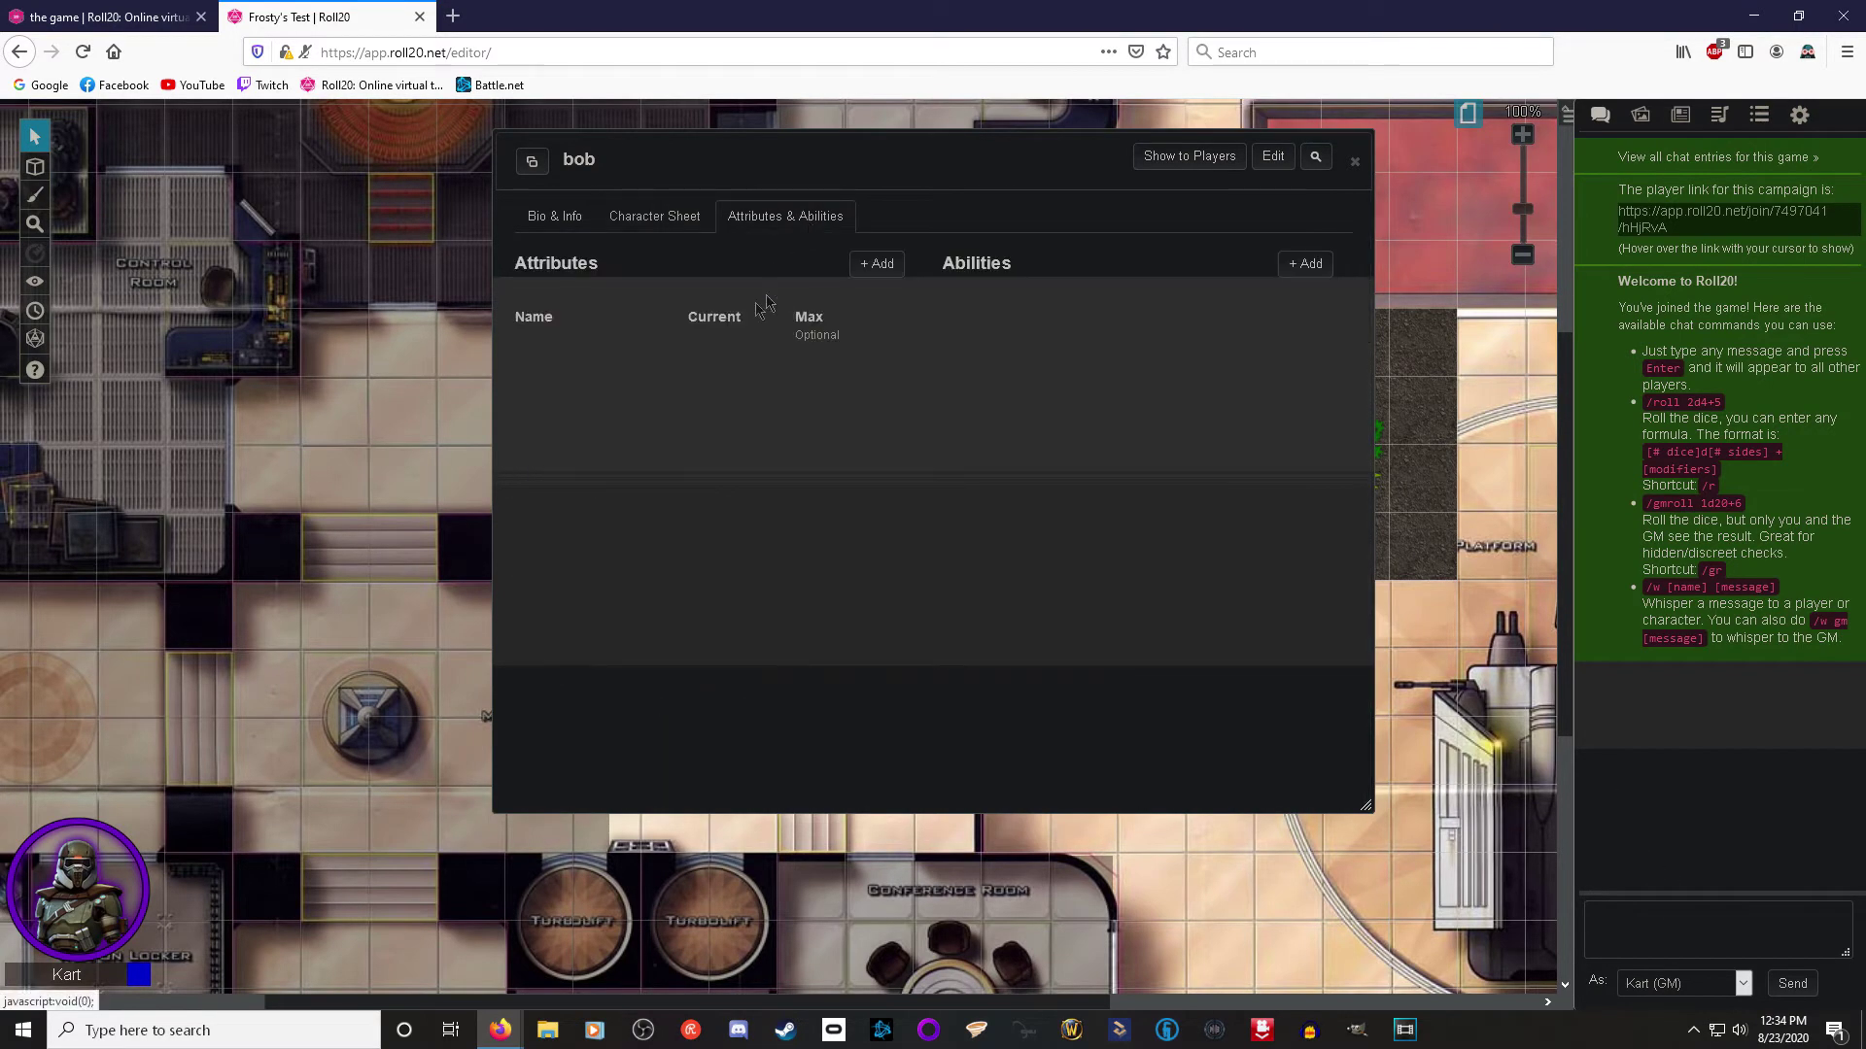
left_click(1356, 162)
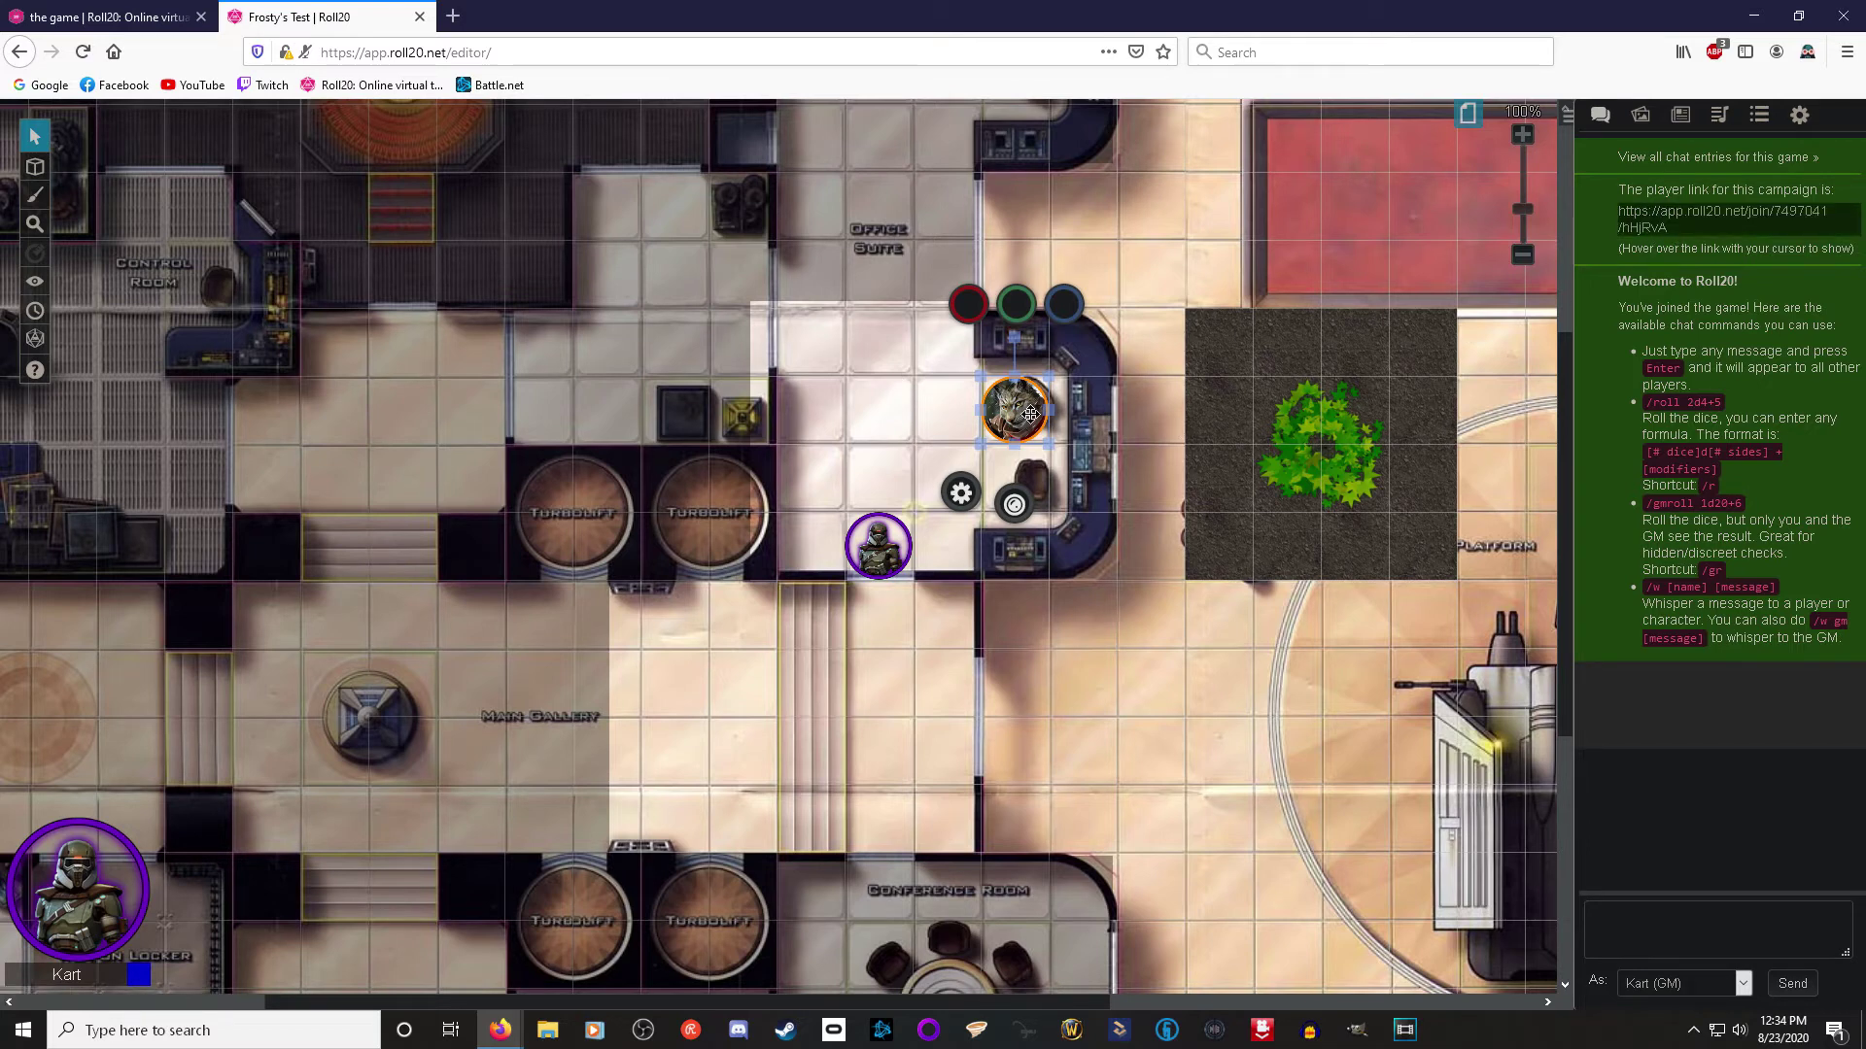
Step: Select the armored trooper token and move it one square down, out of the office into the gallery area
mouse_move(41, 141)
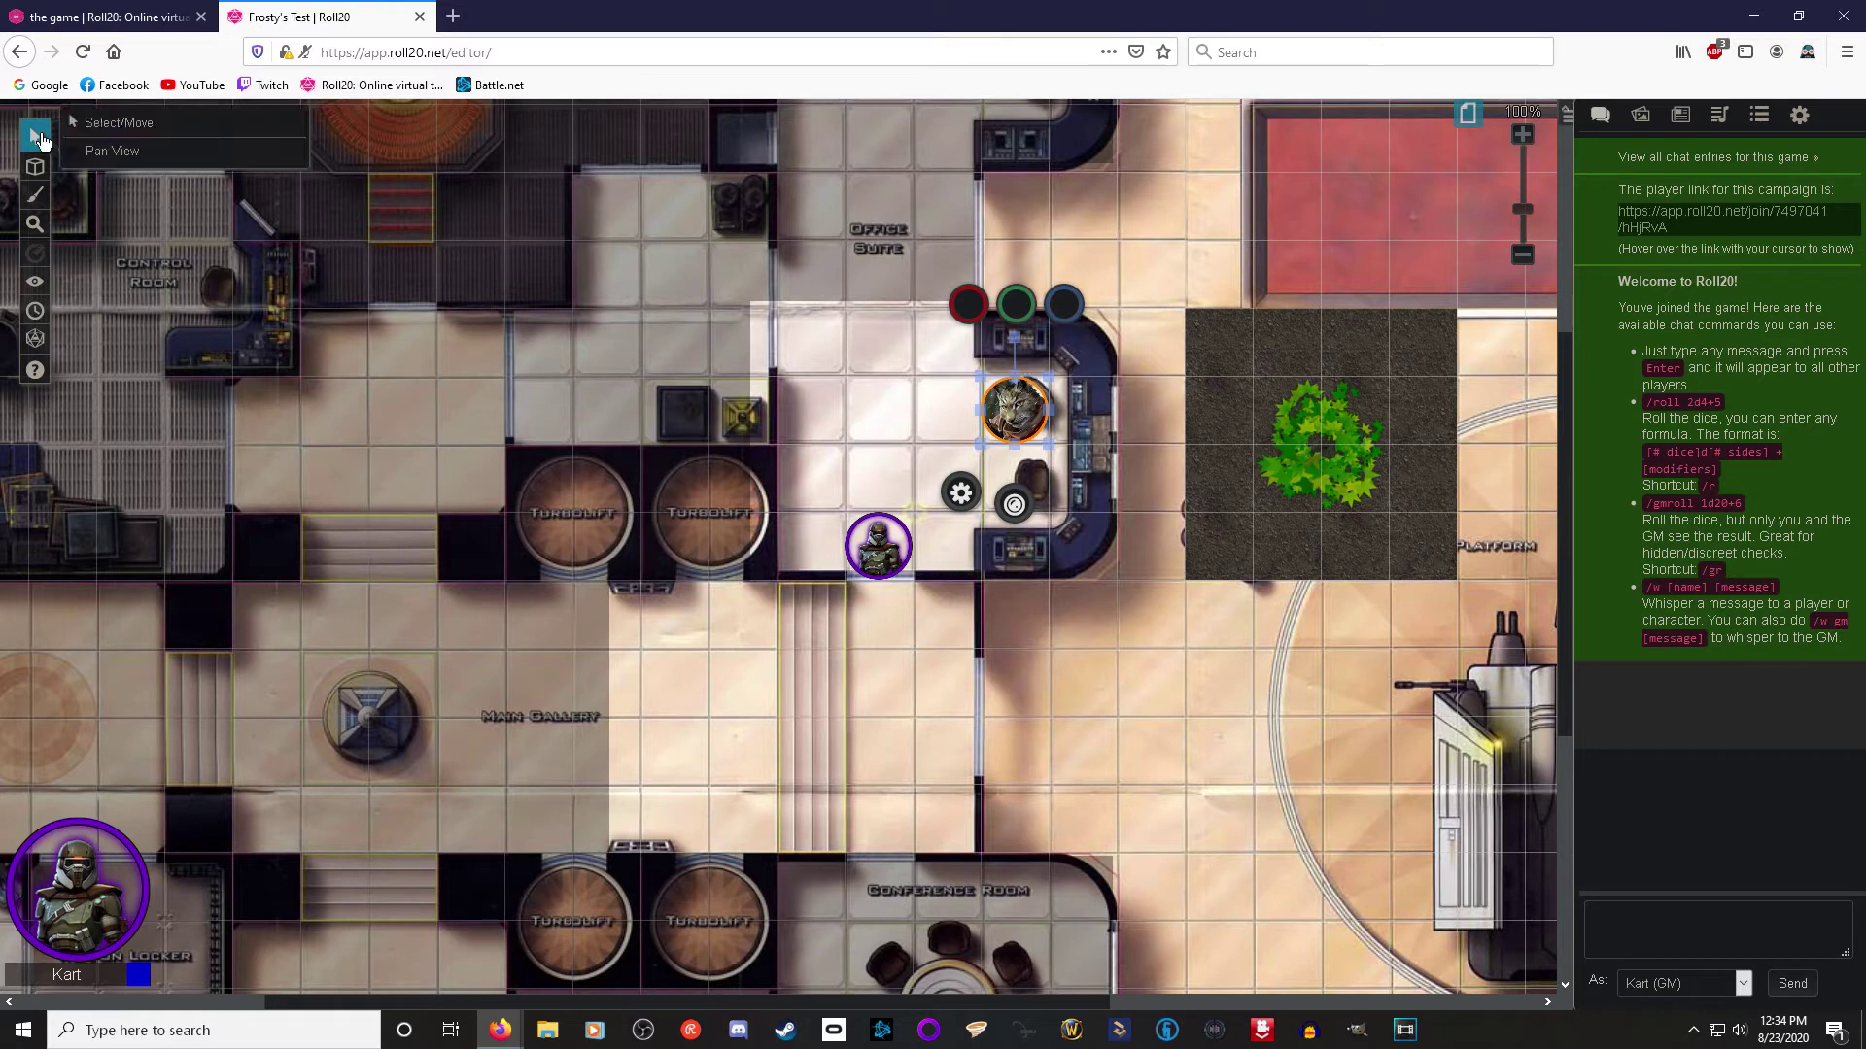
left_click(879, 542)
left_click_drag(879, 543, 878, 615)
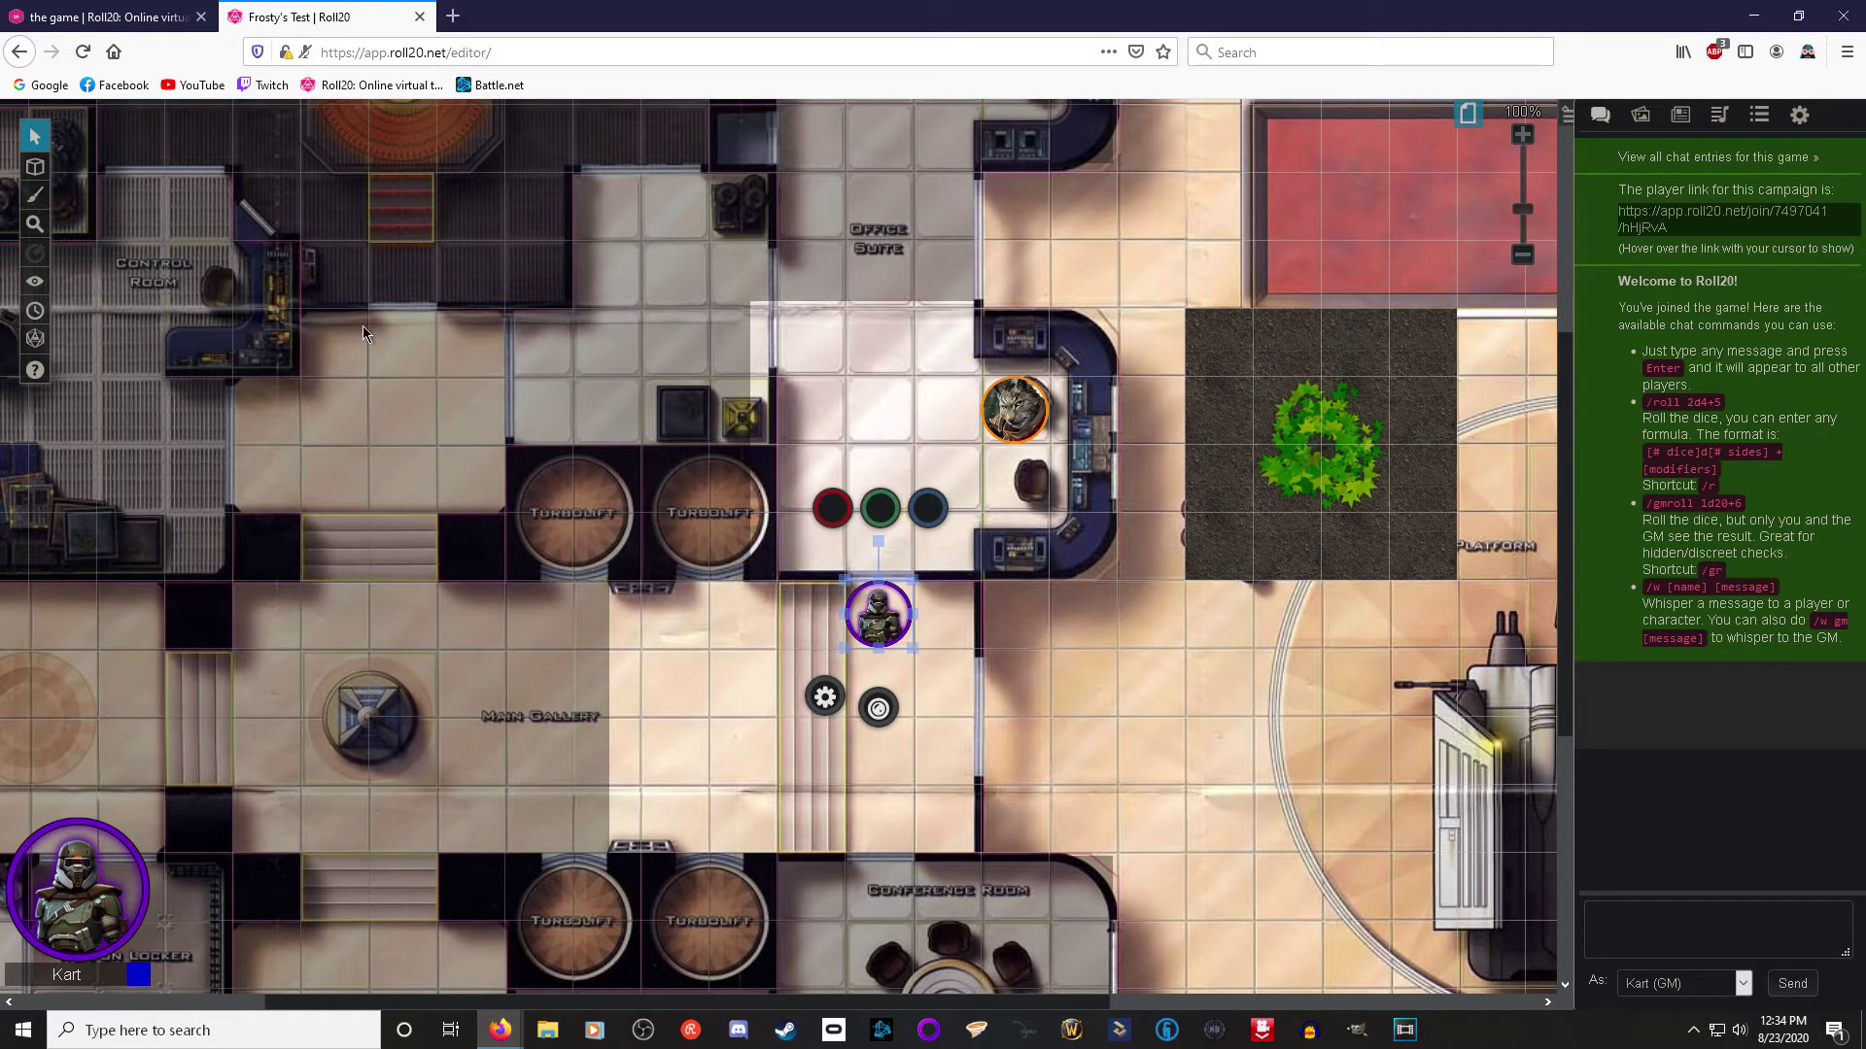
Step: Draw a short blue freehand stroke on the map just left of the cat token
mouse_move(39, 198)
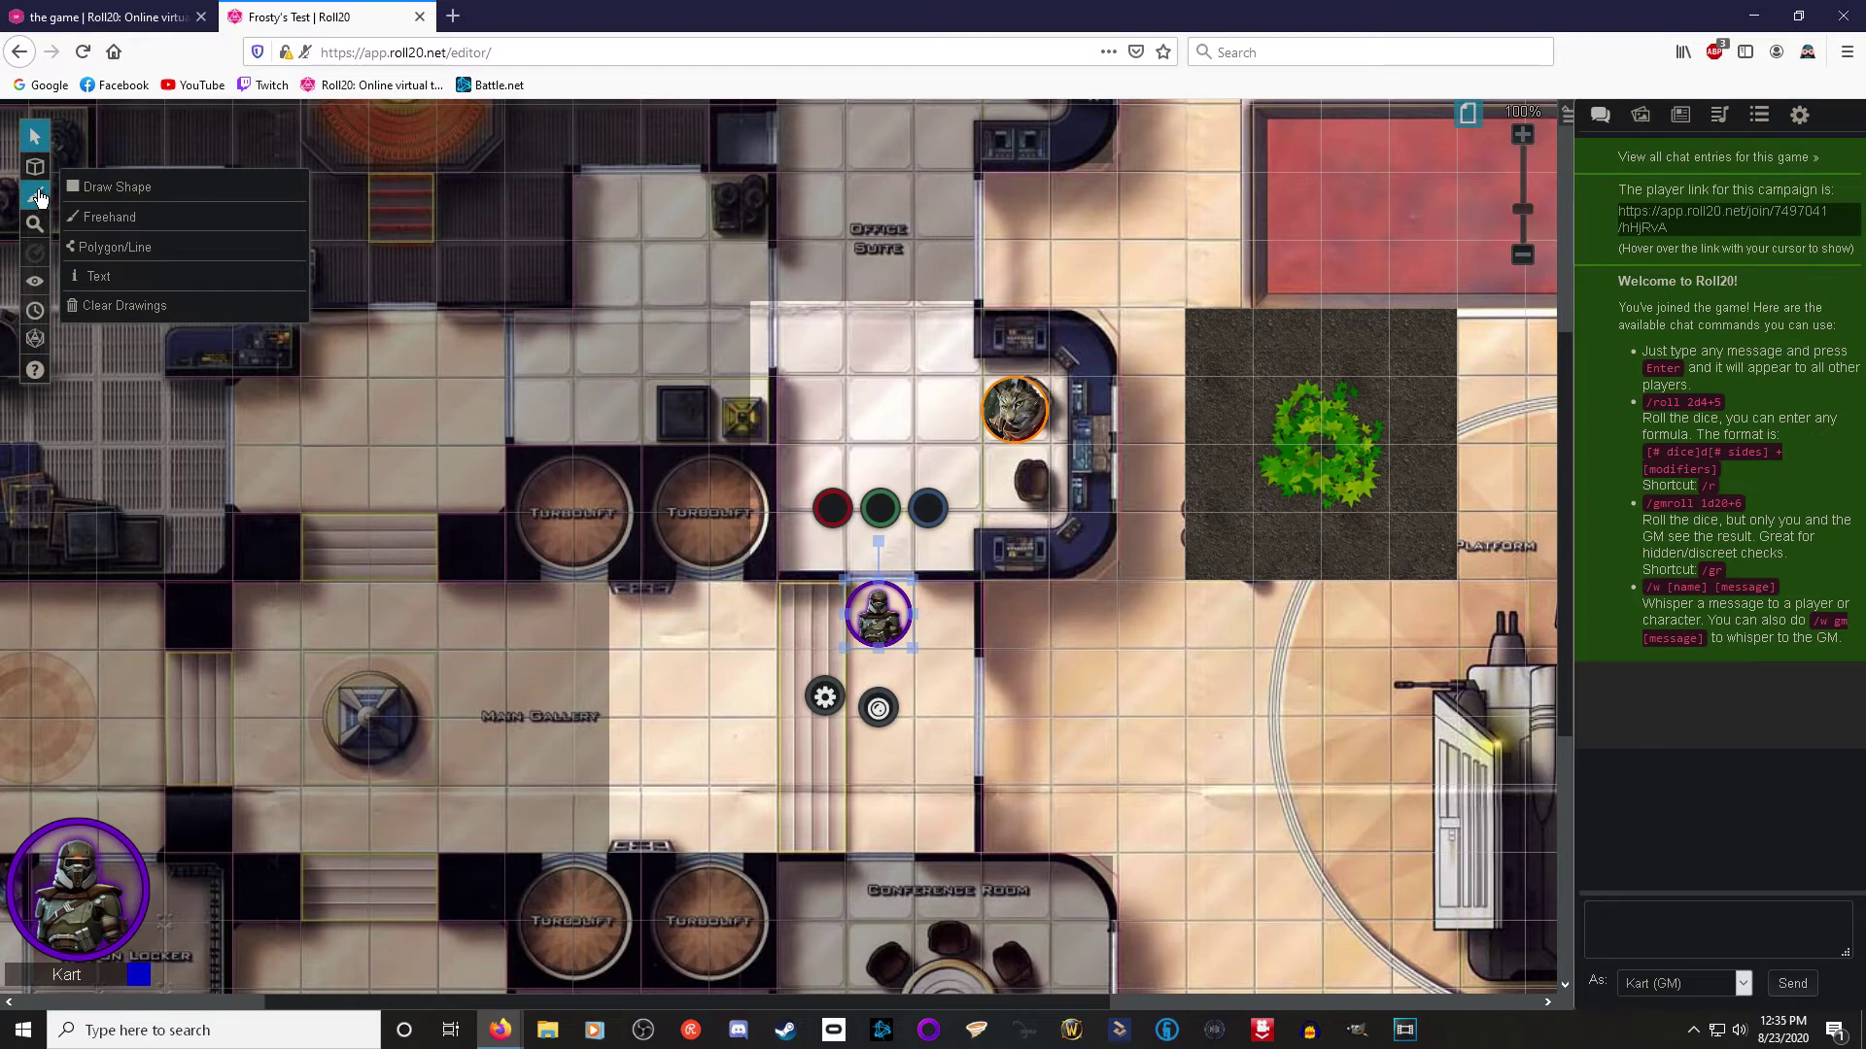
left_click(141, 223)
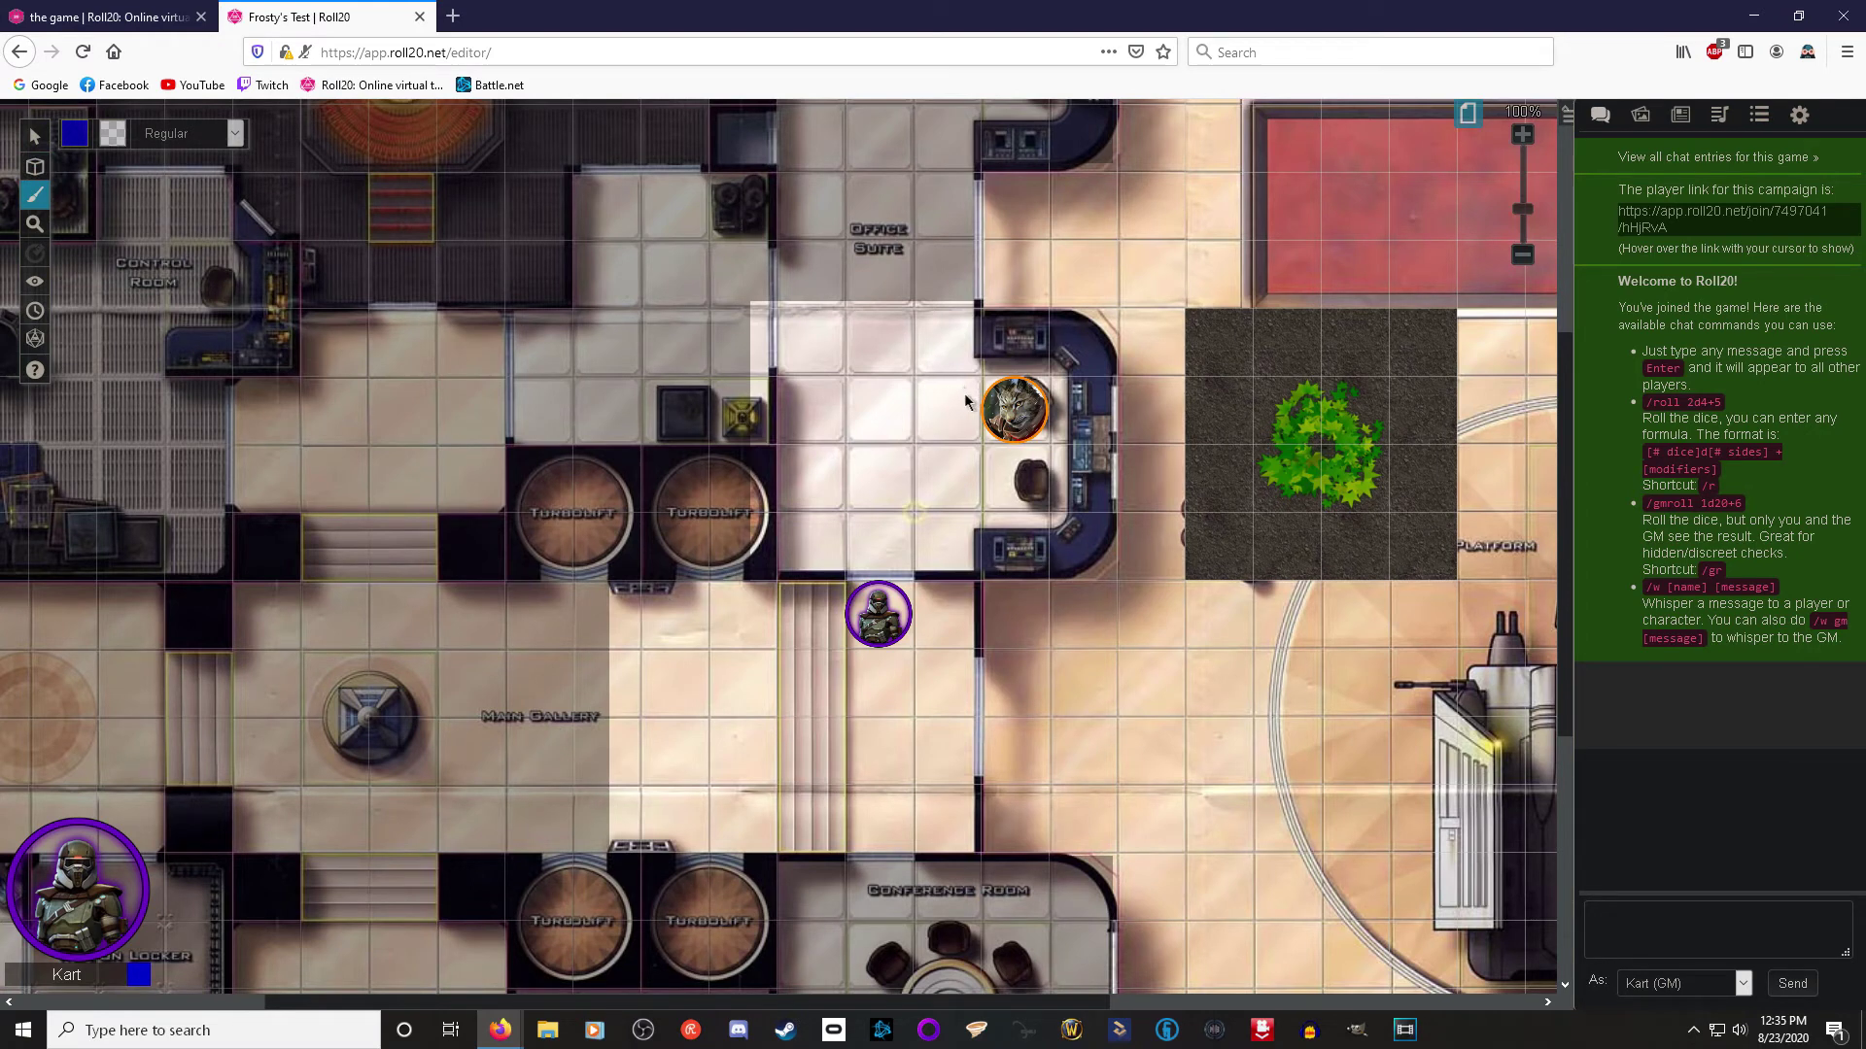
left_click_drag(960, 392, 963, 390)
Step: Try out the zoom controls by zooming in on the map and back out
mouse_move(36, 231)
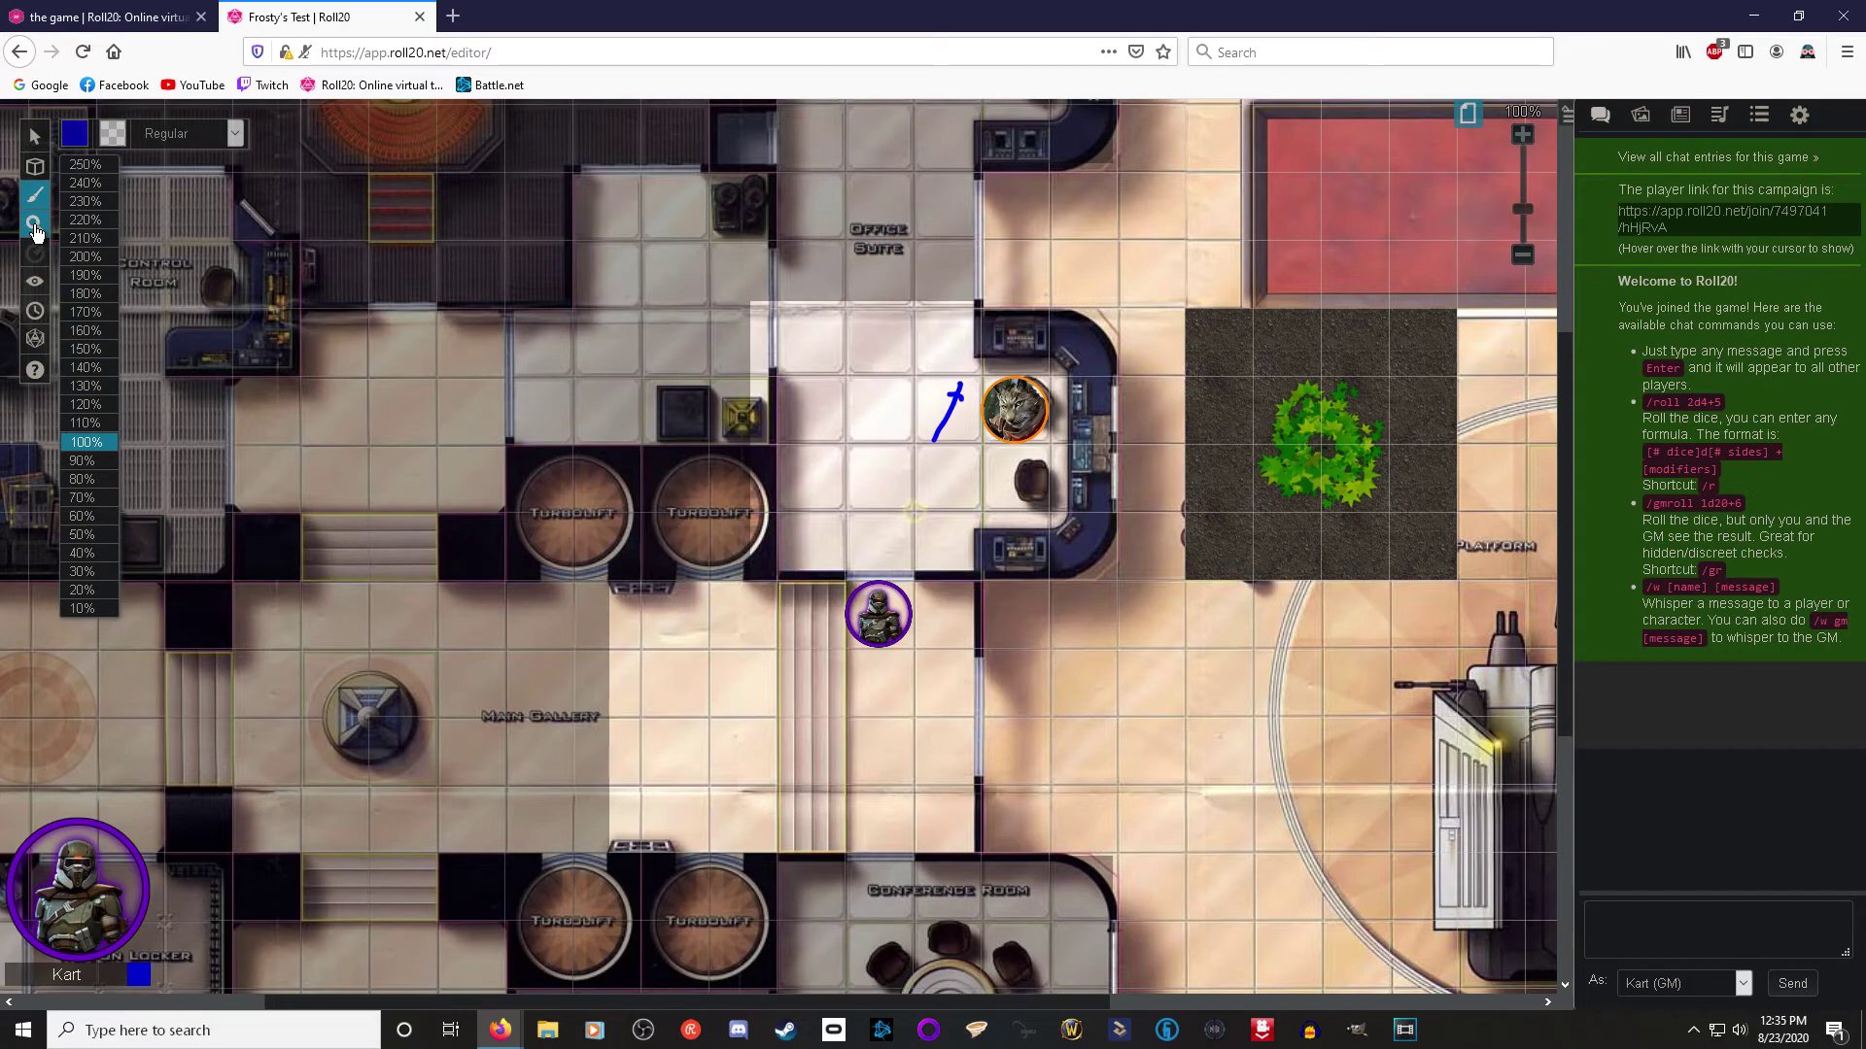
left_click_drag(1522, 211, 1529, 231)
scroll(913, 525, "up", 3)
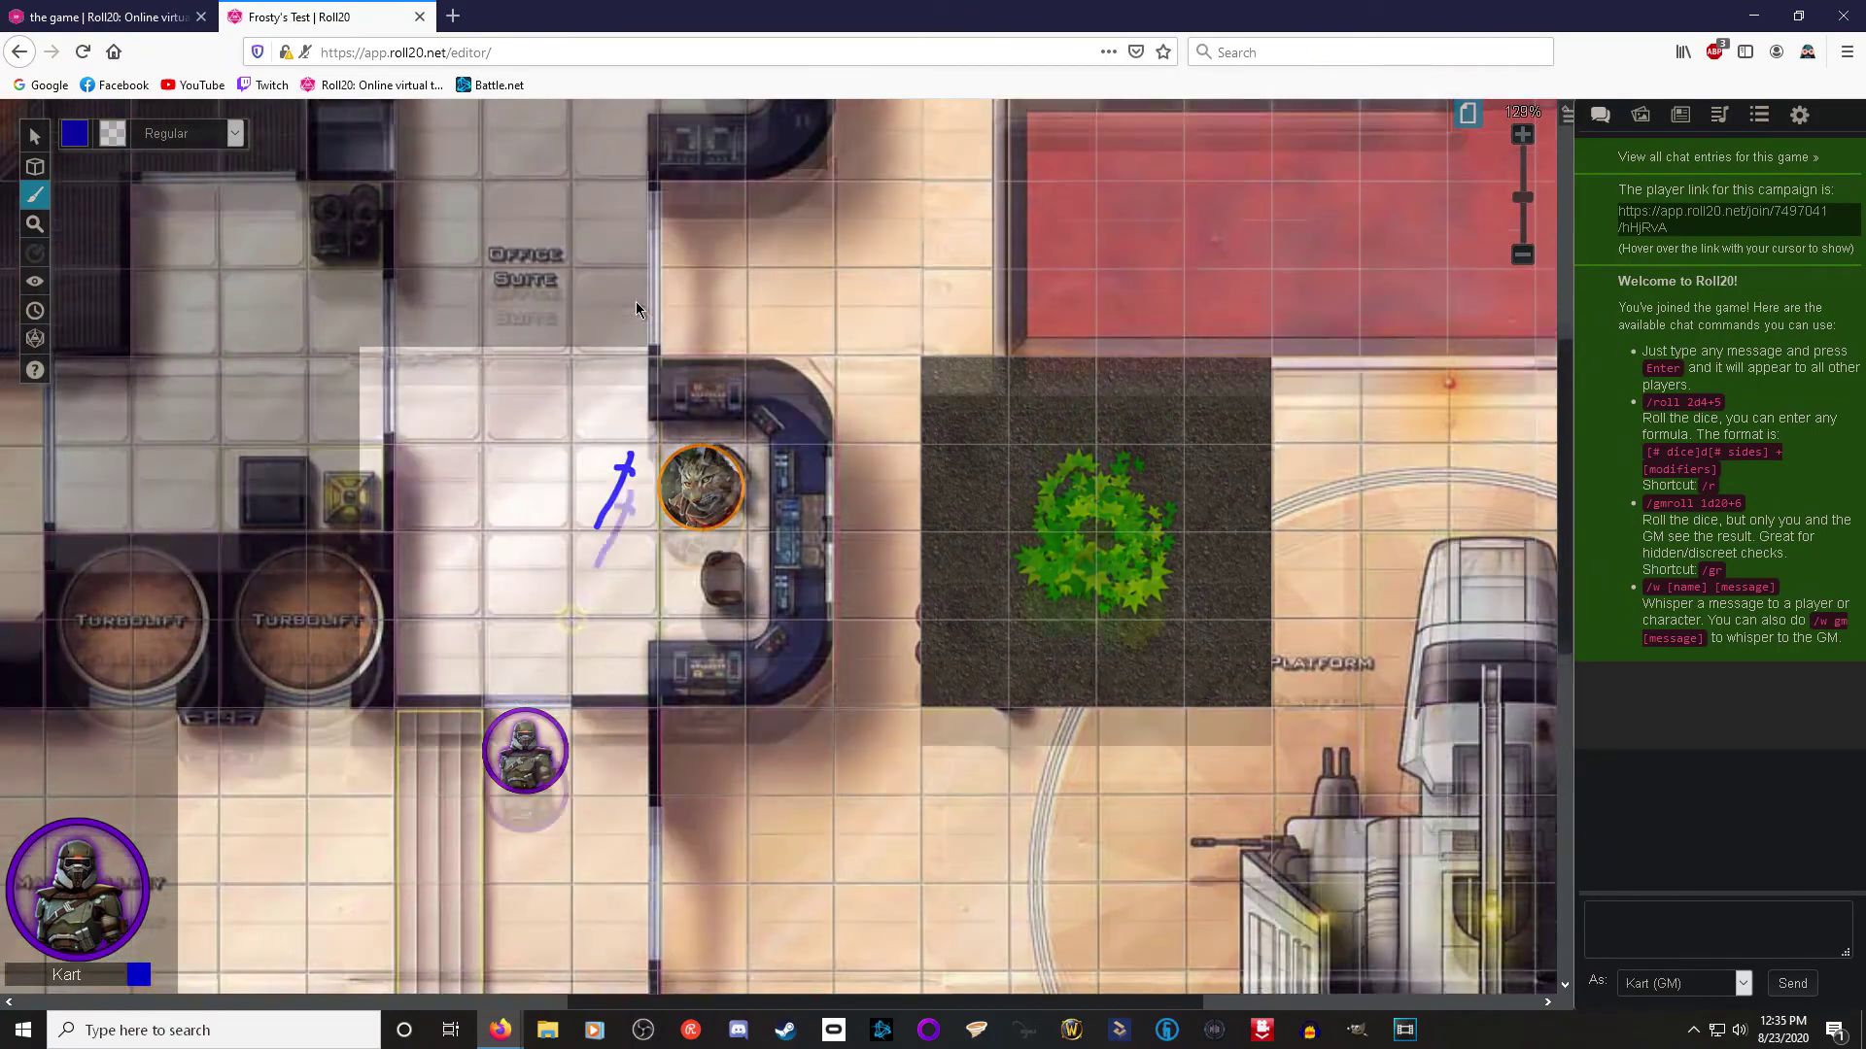
scroll(636, 301, "down", 3)
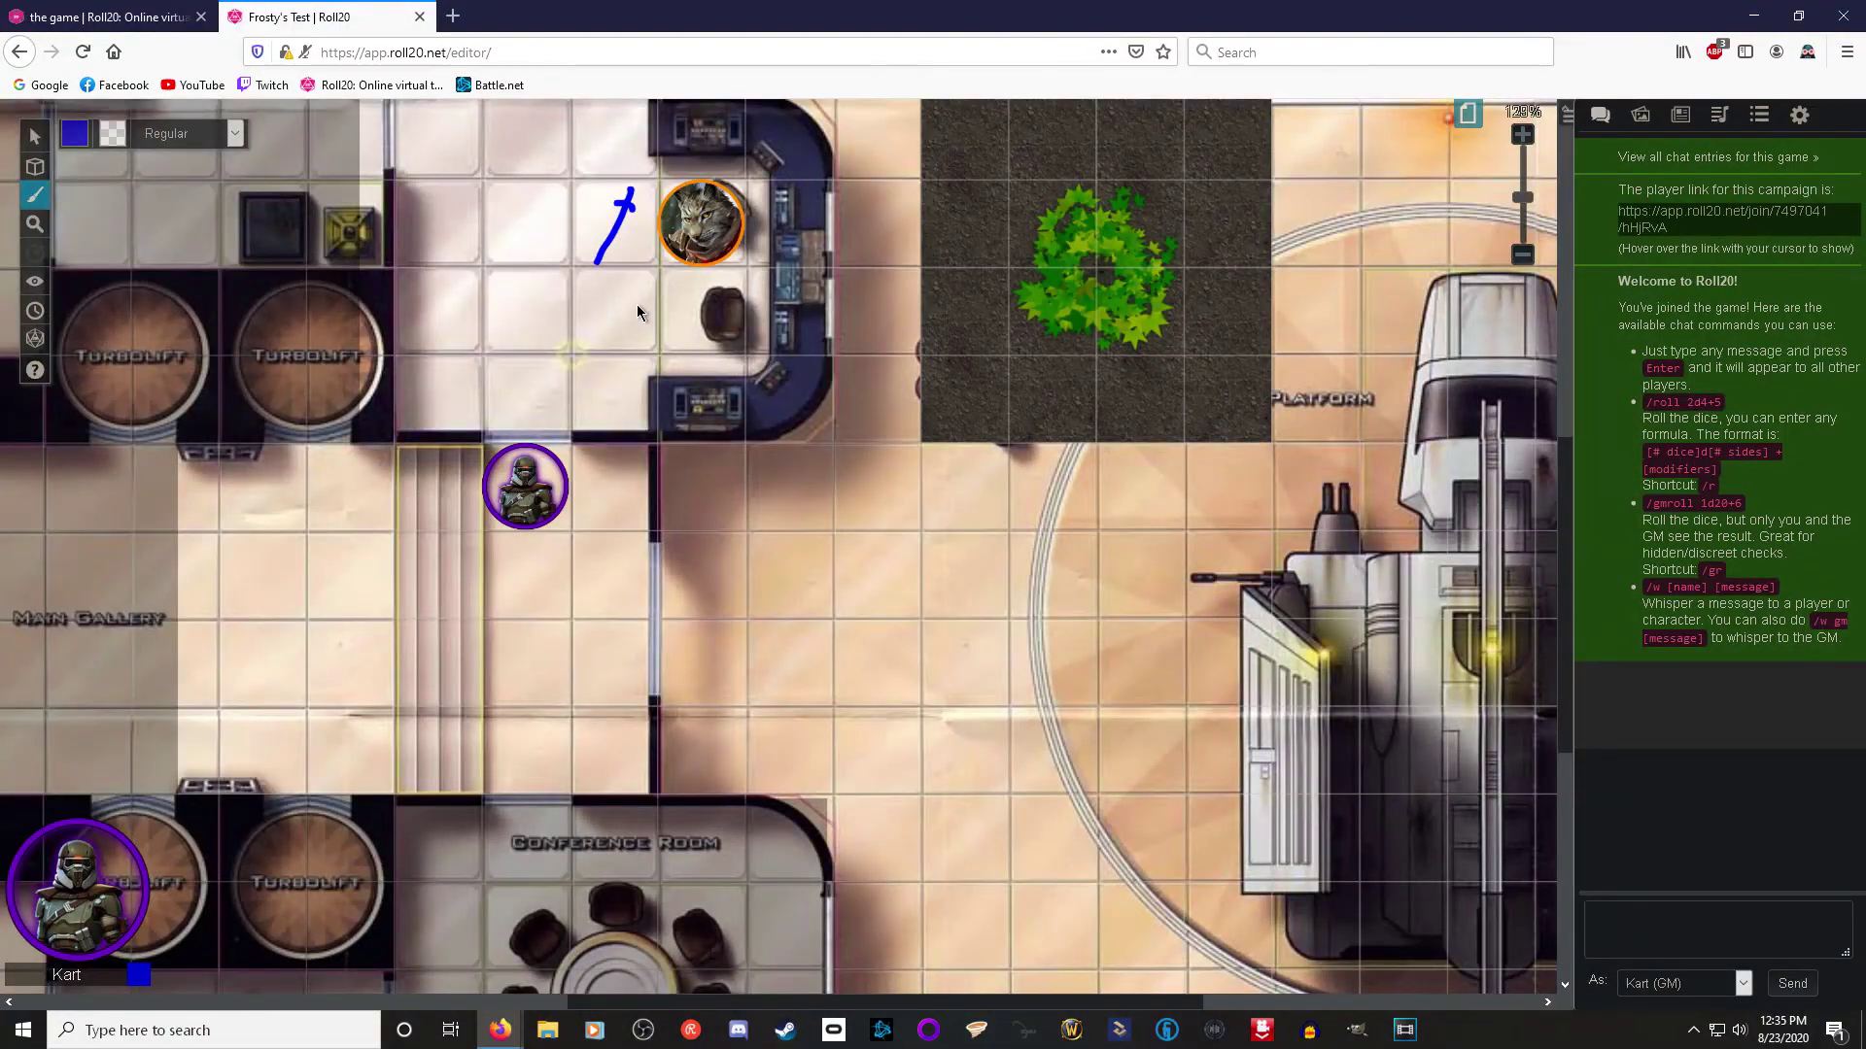
scroll(638, 305, "down", 4)
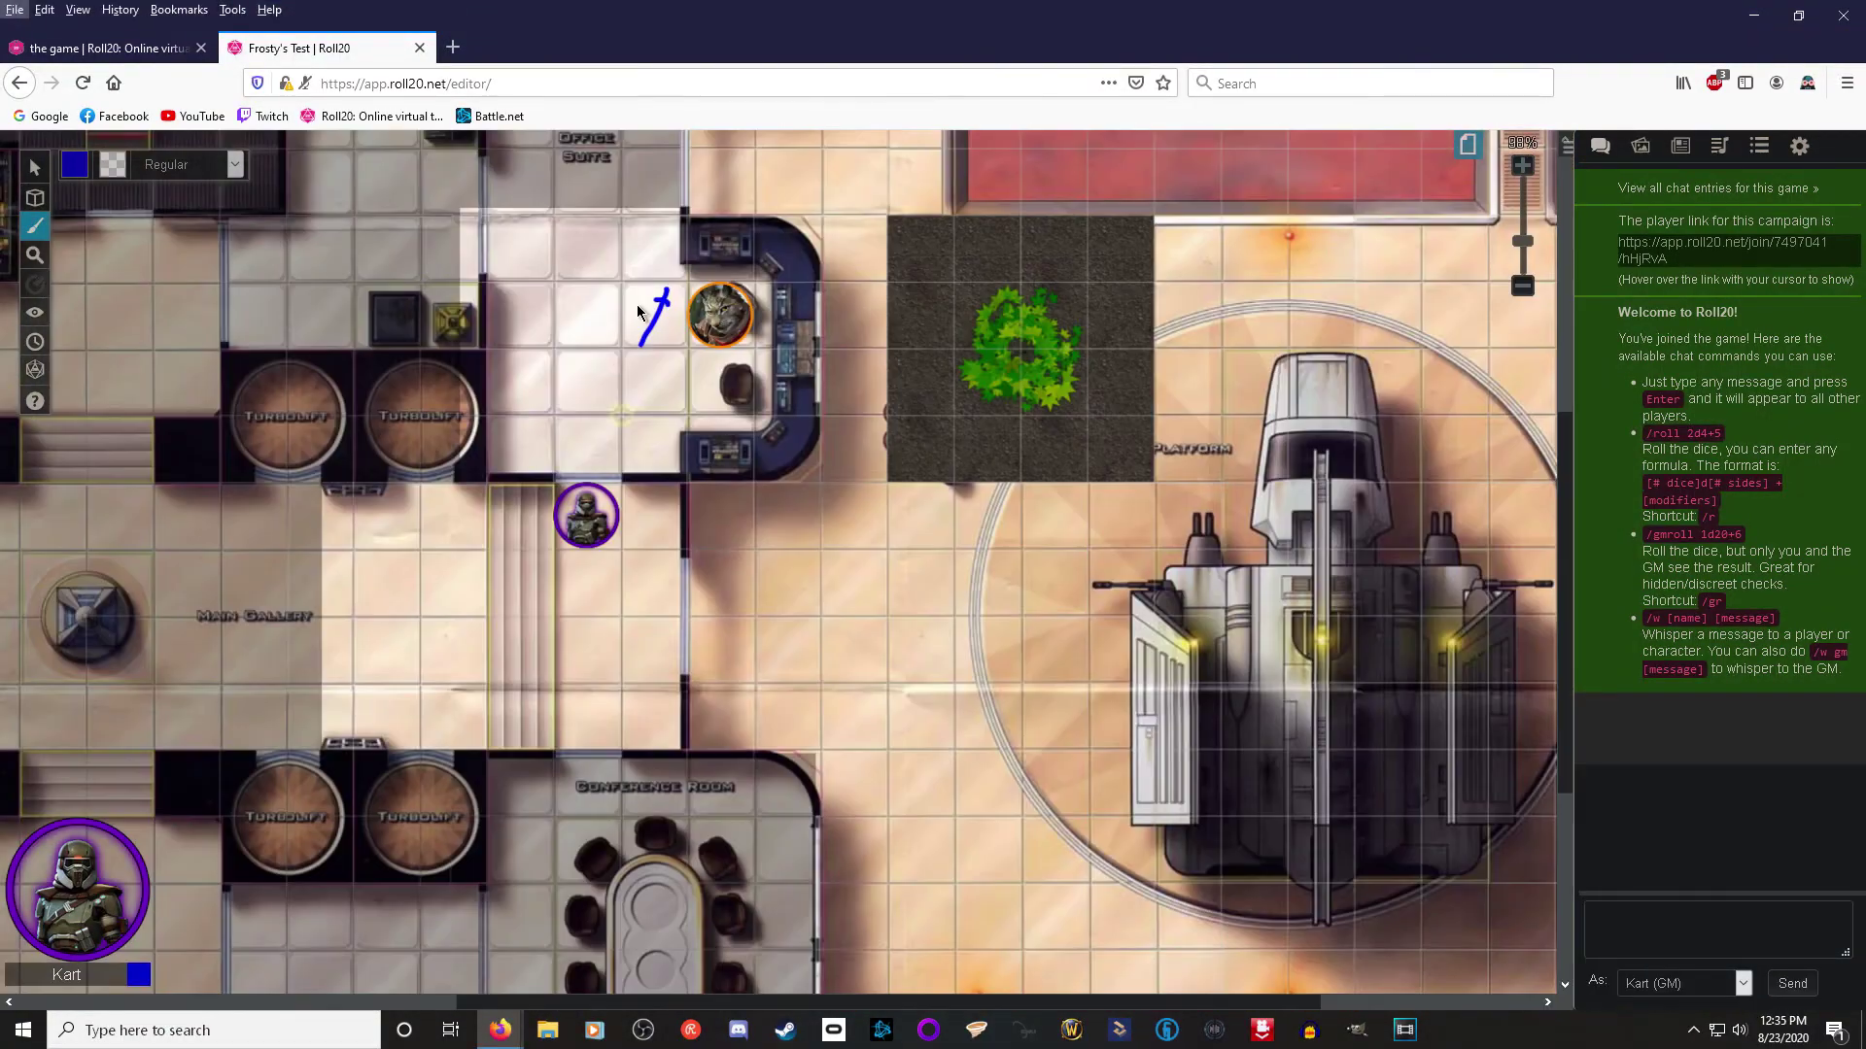
Step: Measure the distance from the cat token to the trooper token and to other nearby squares
mouse_move(38, 303)
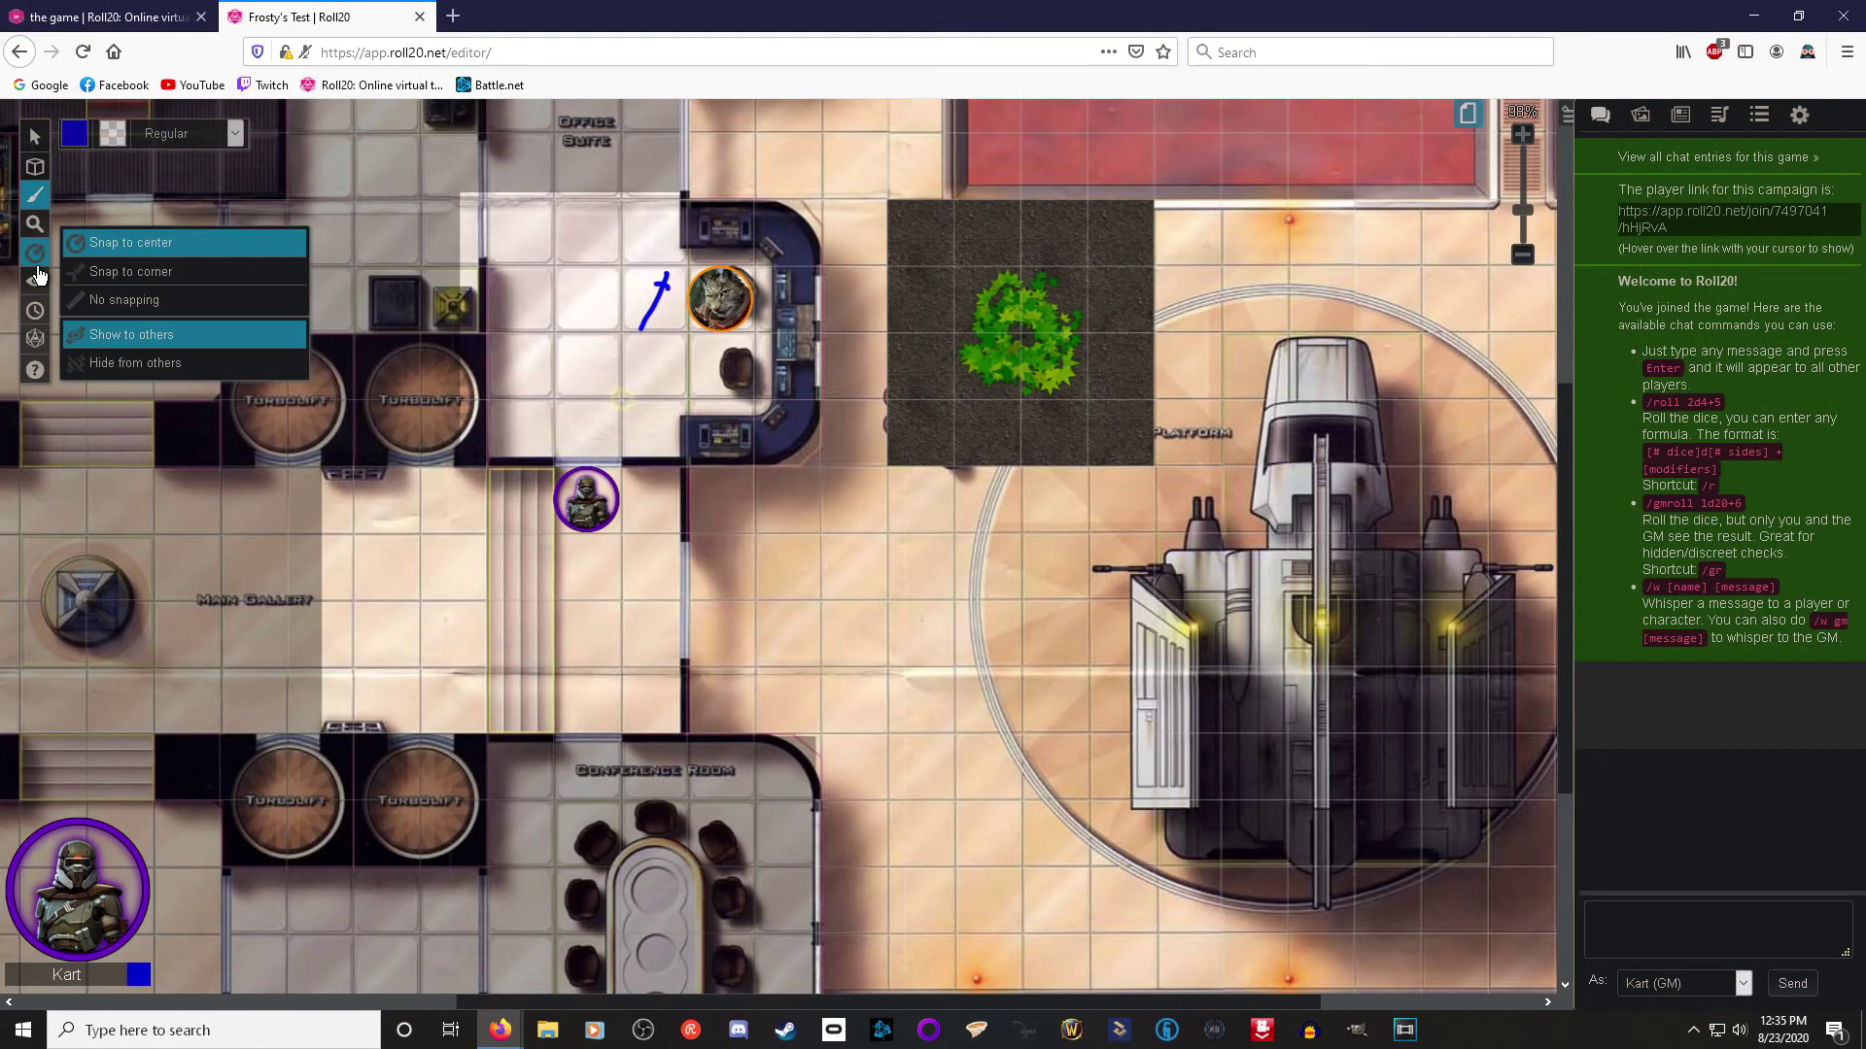
left_click(37, 259)
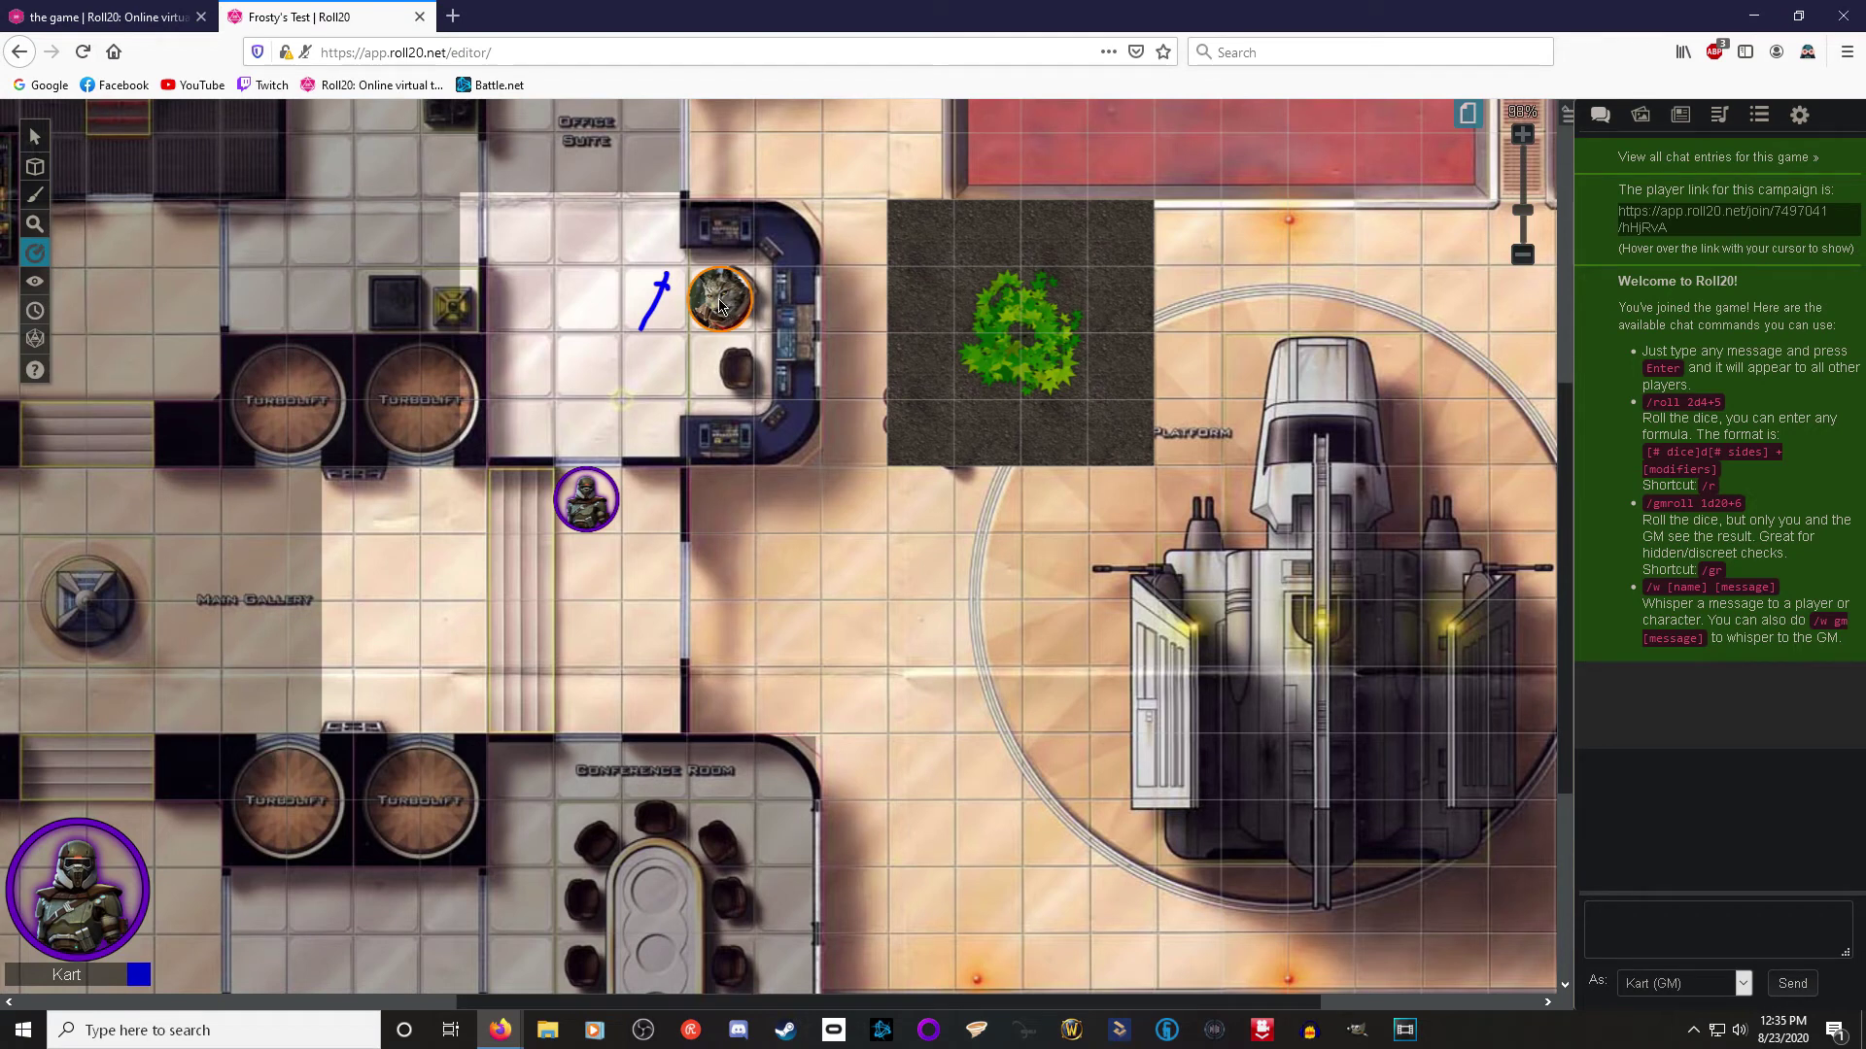
left_click_drag(720, 306, 590, 489)
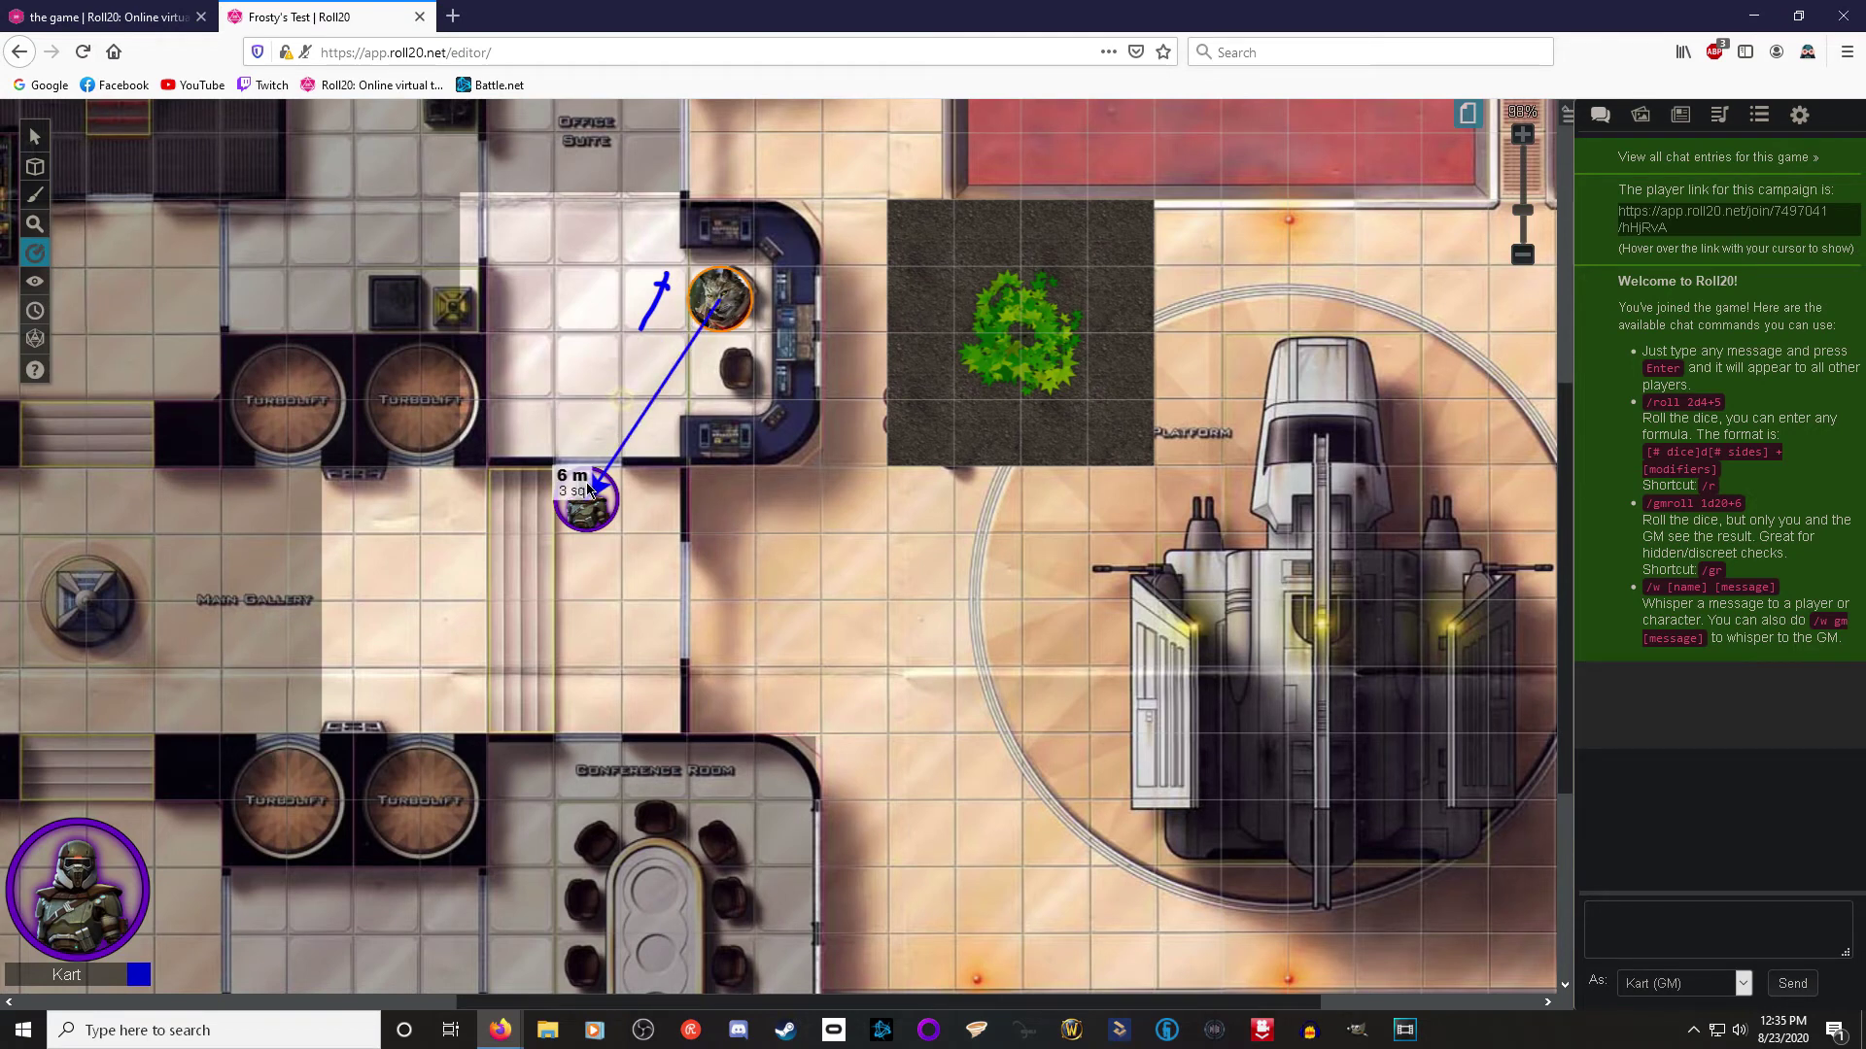
left_click_drag(590, 492, 605, 515)
left_click_drag(605, 515, 610, 517)
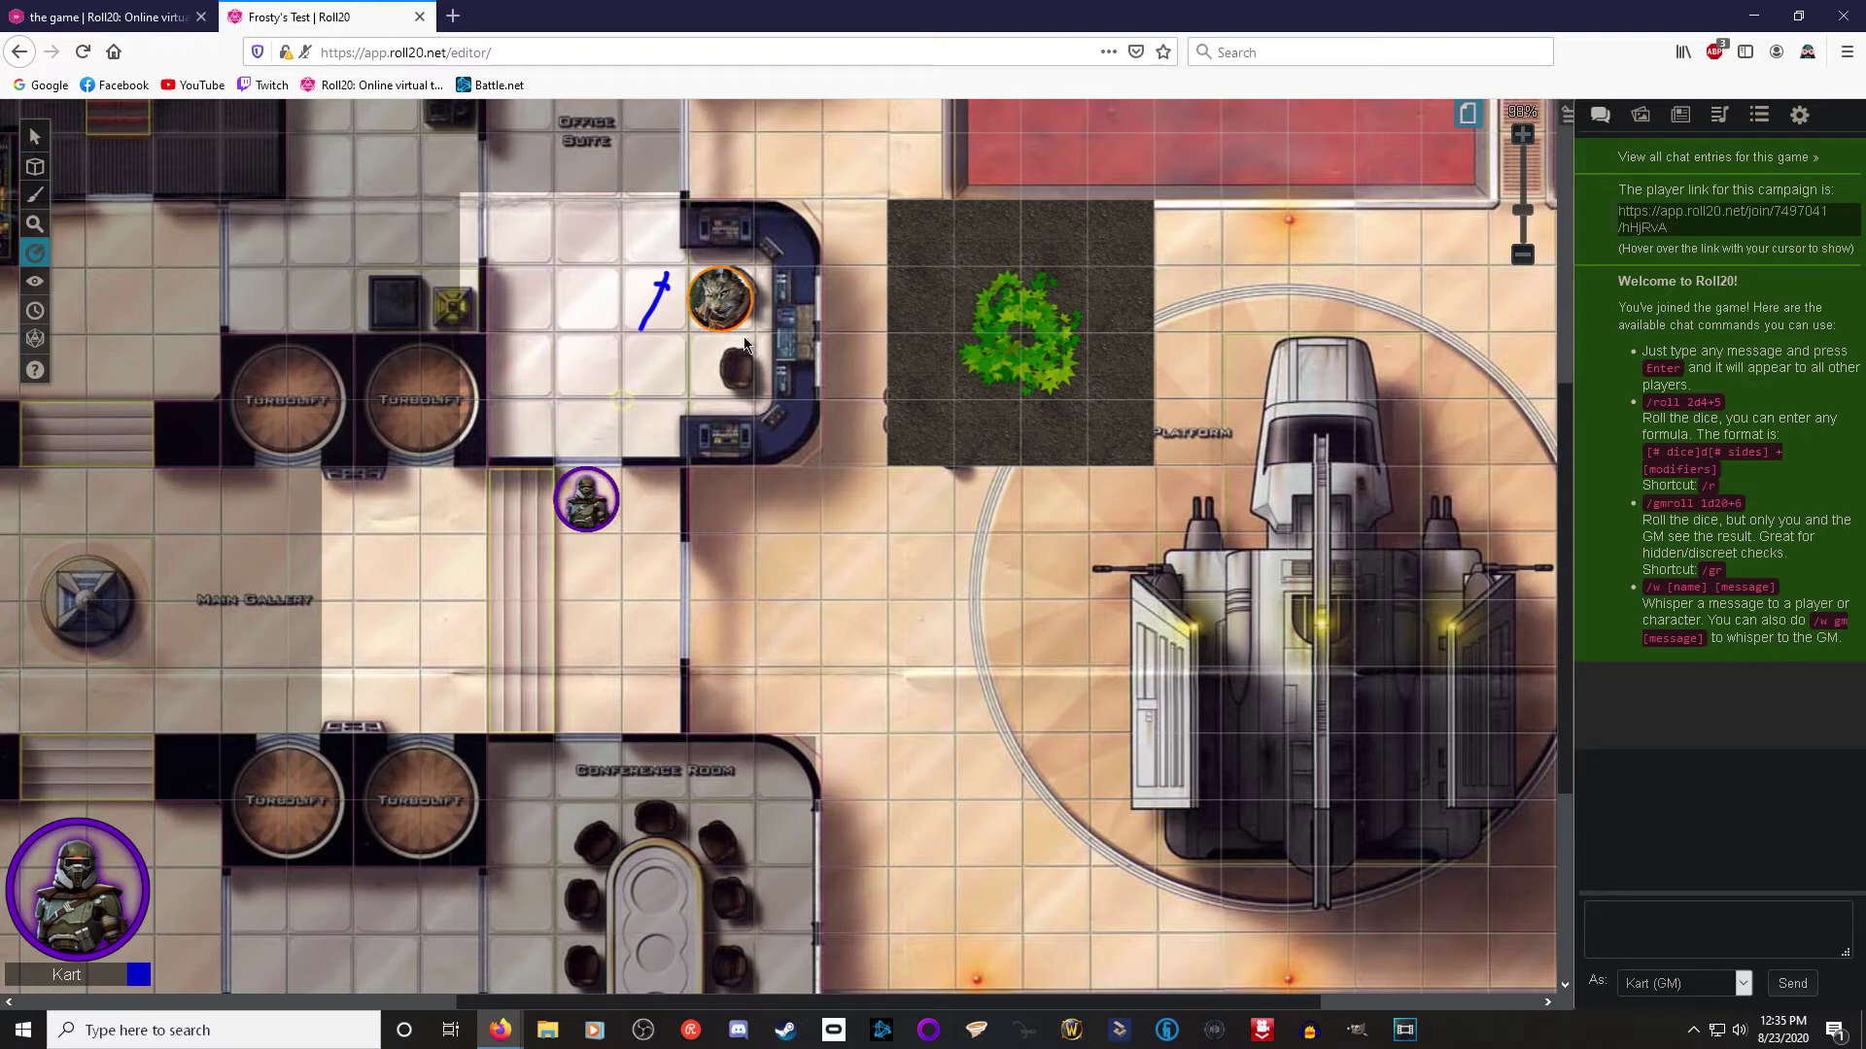
left_click_drag(692, 291, 494, 246)
Step: List the identities available for speaking in the chat
mouse_move(38, 285)
left_click(1743, 984)
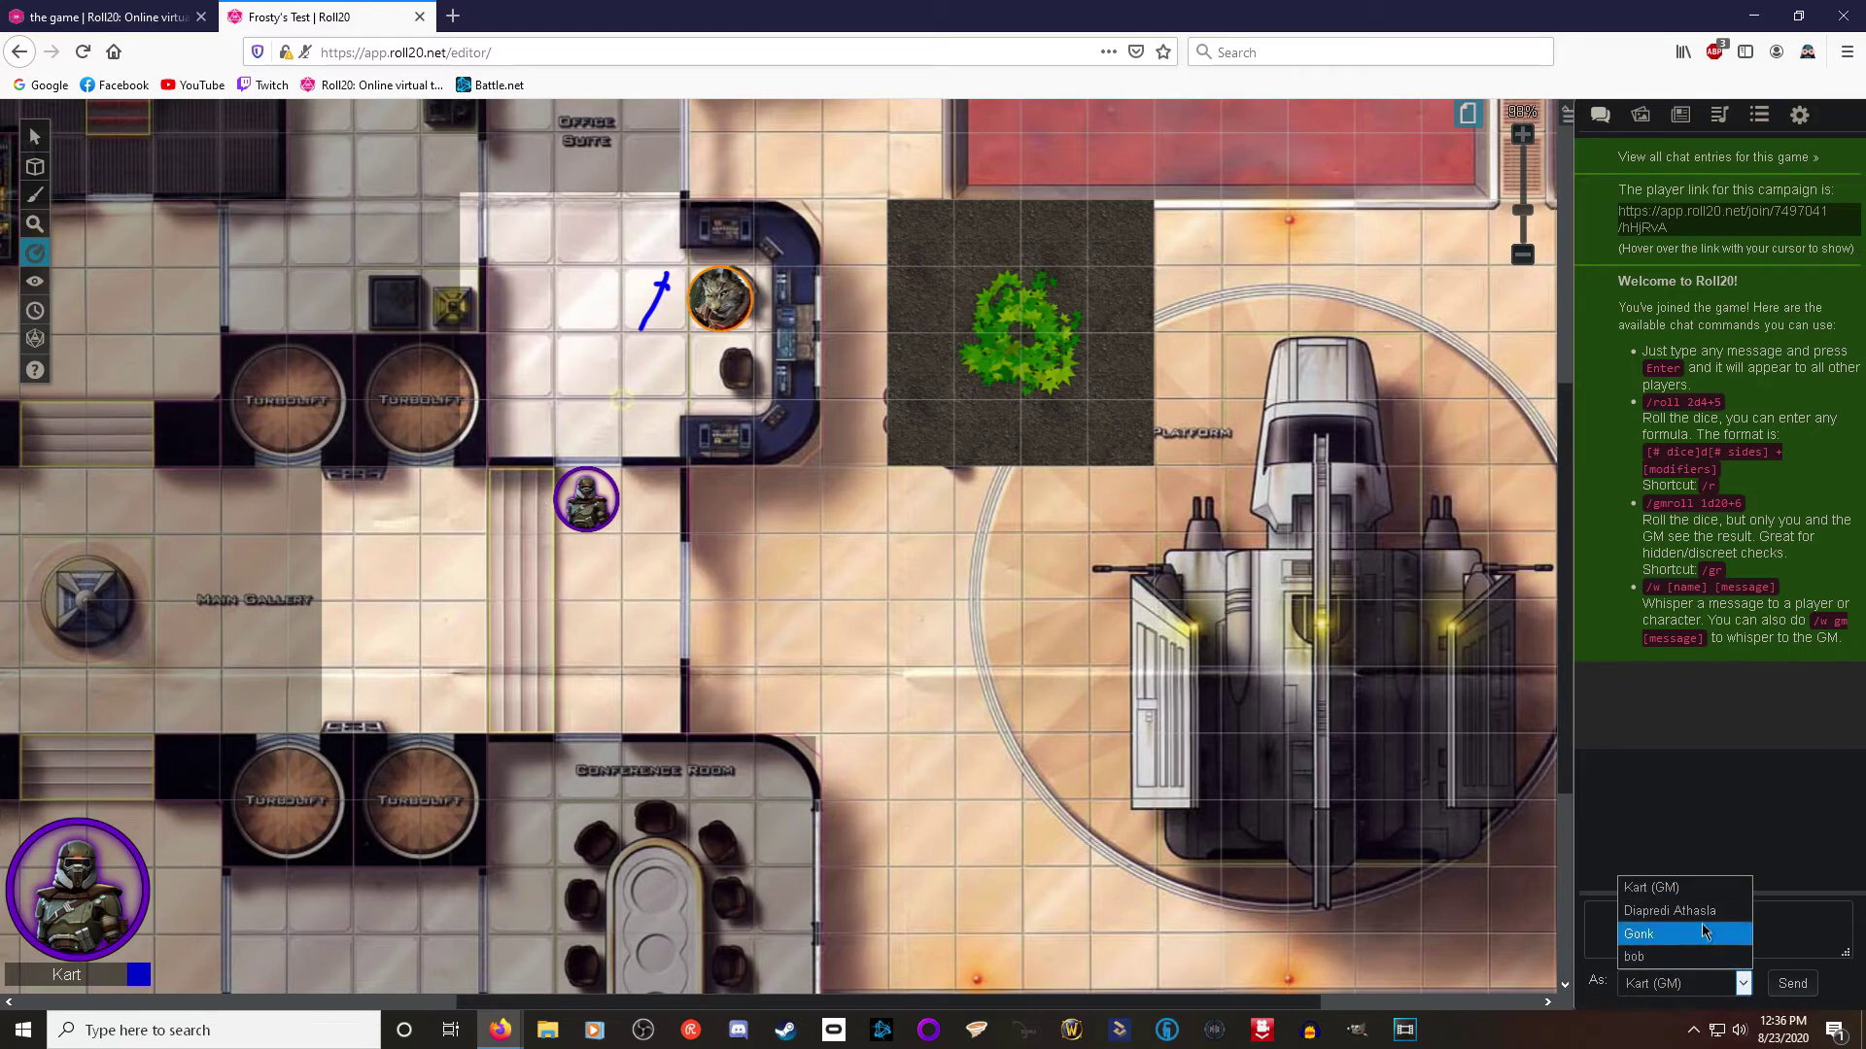
Step: Re-join the game as a player, inspect which map areas players can see, and return as GM
left_click(1800, 115)
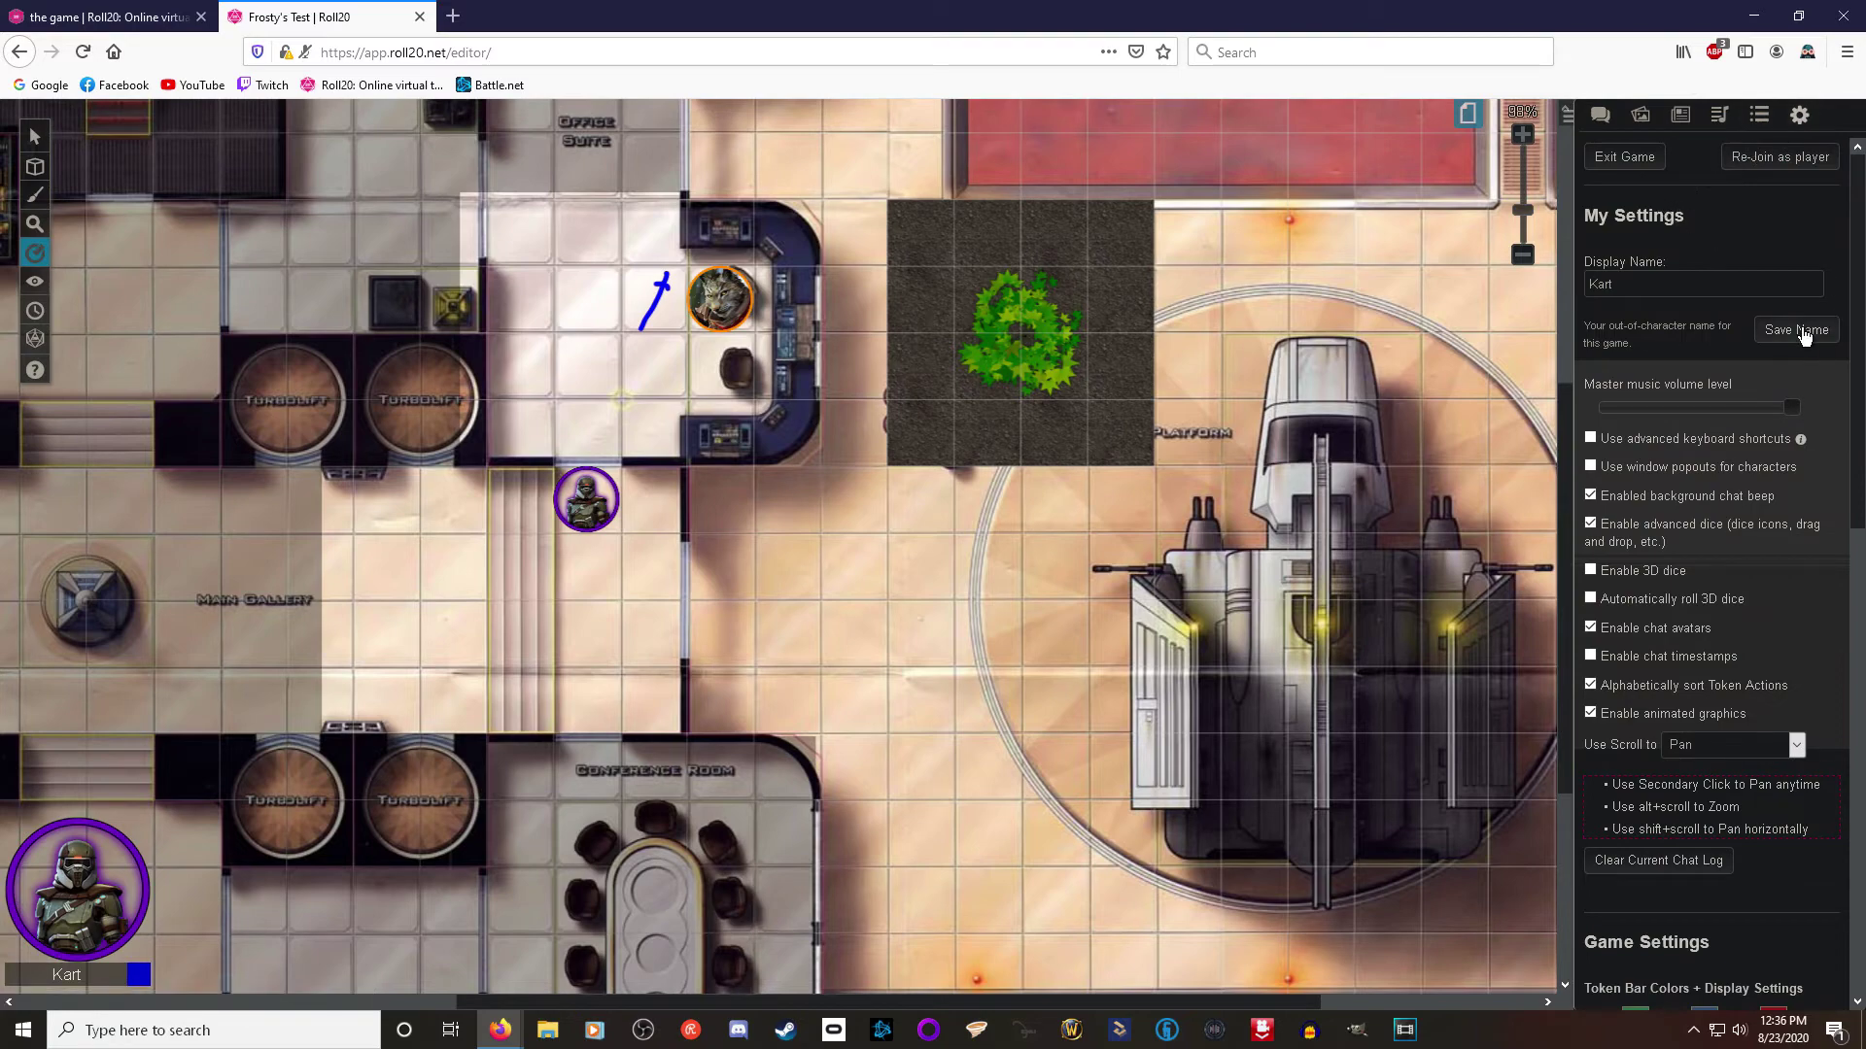
left_click(1771, 166)
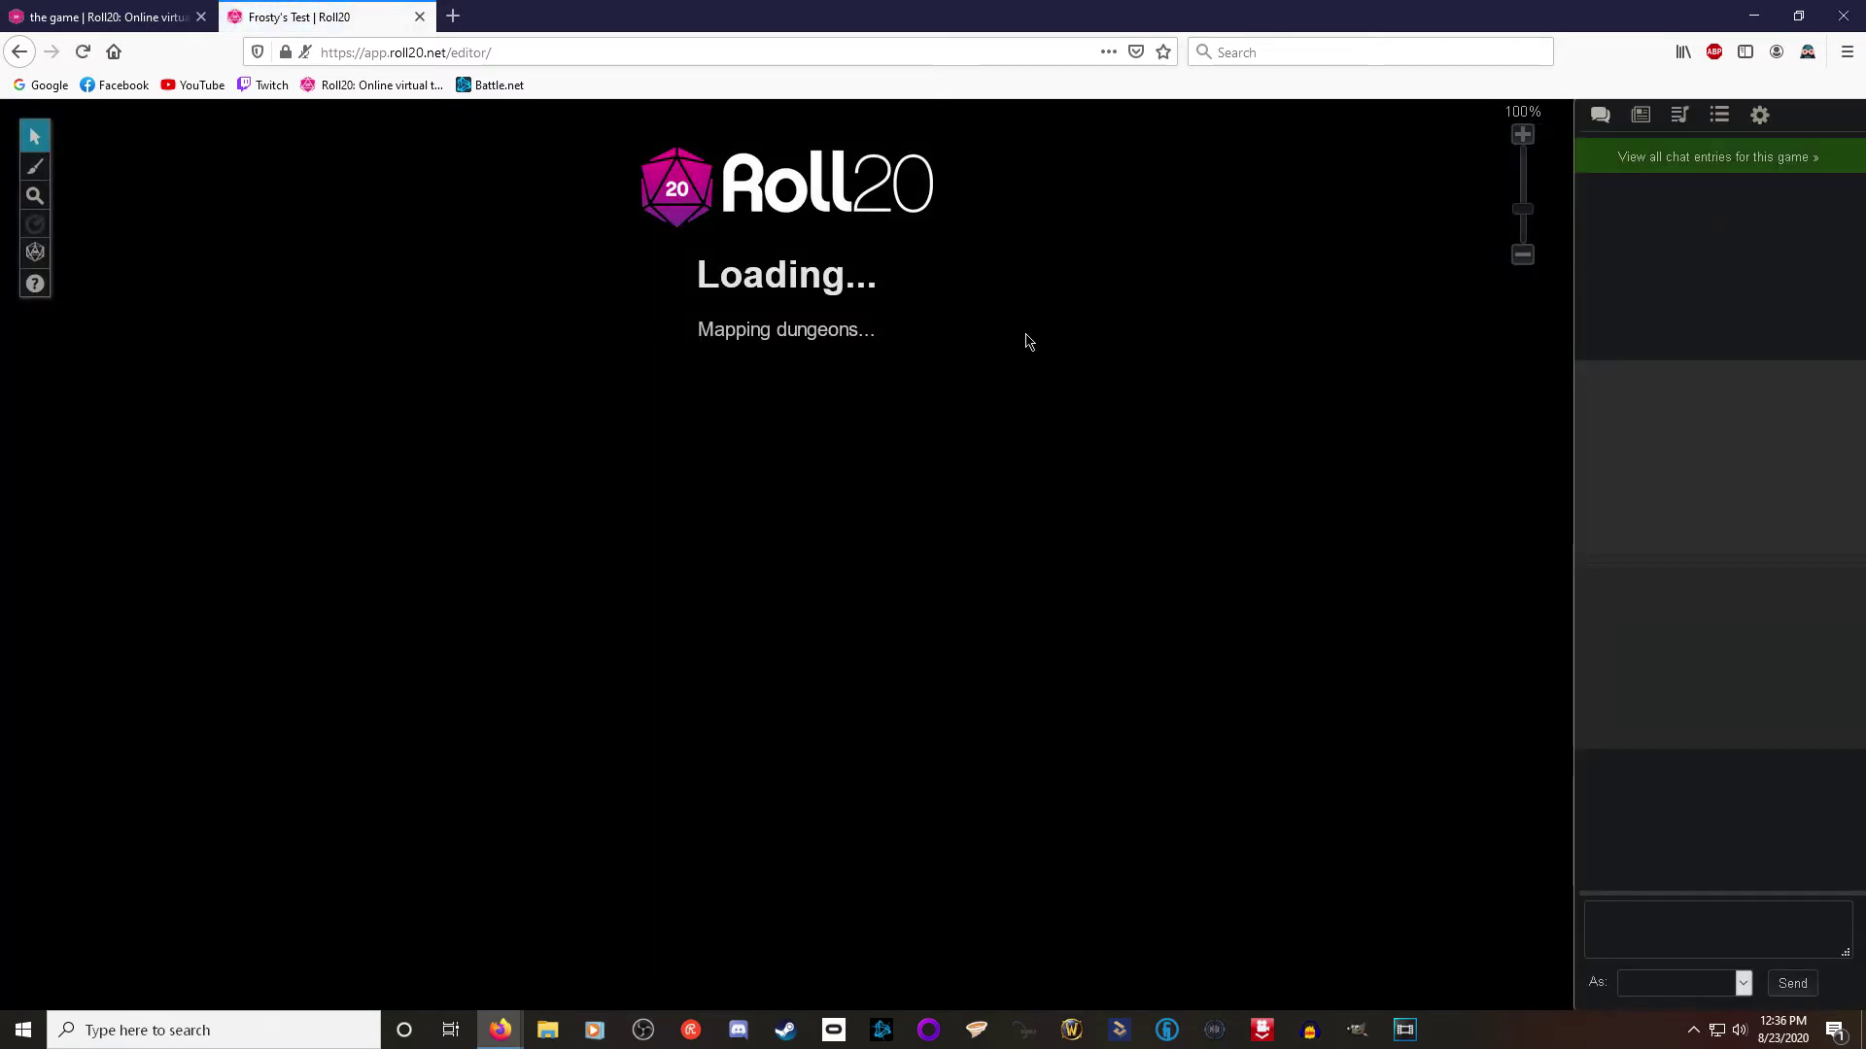
scroll(1018, 341, "down", 6)
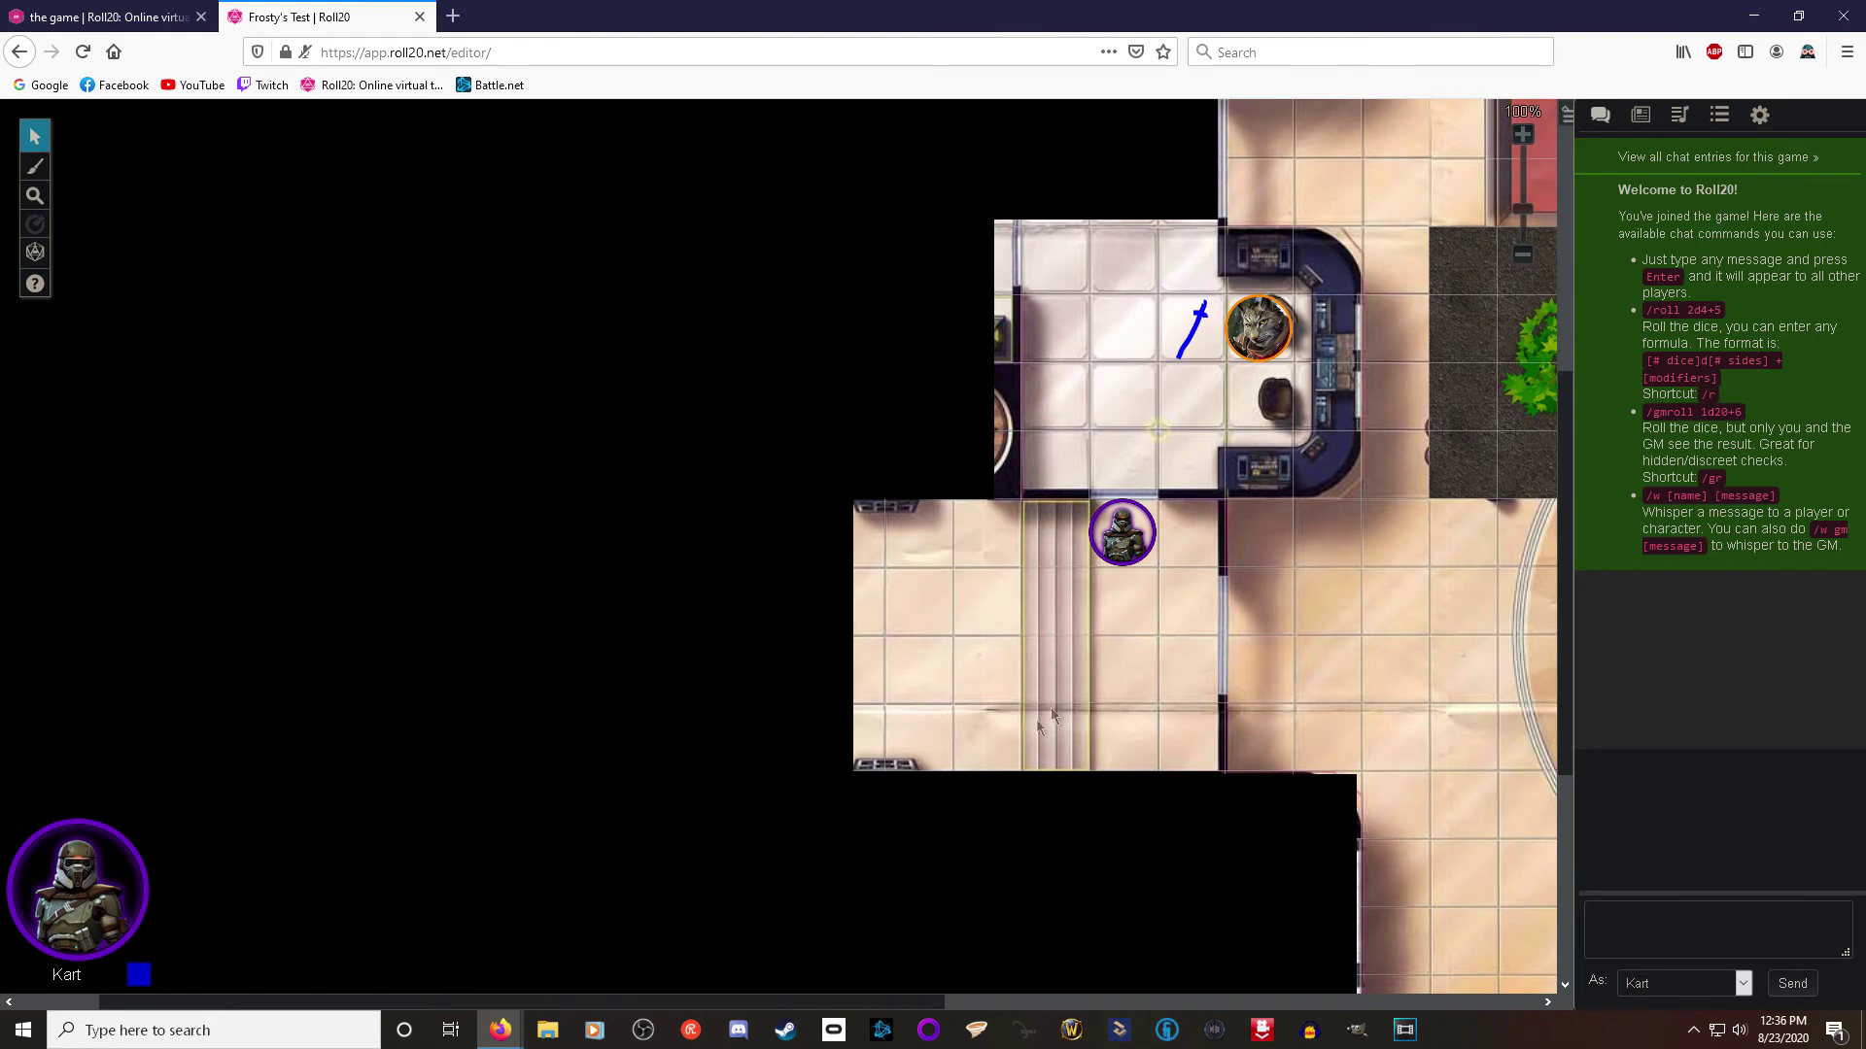
scroll(967, 700, "down", 3)
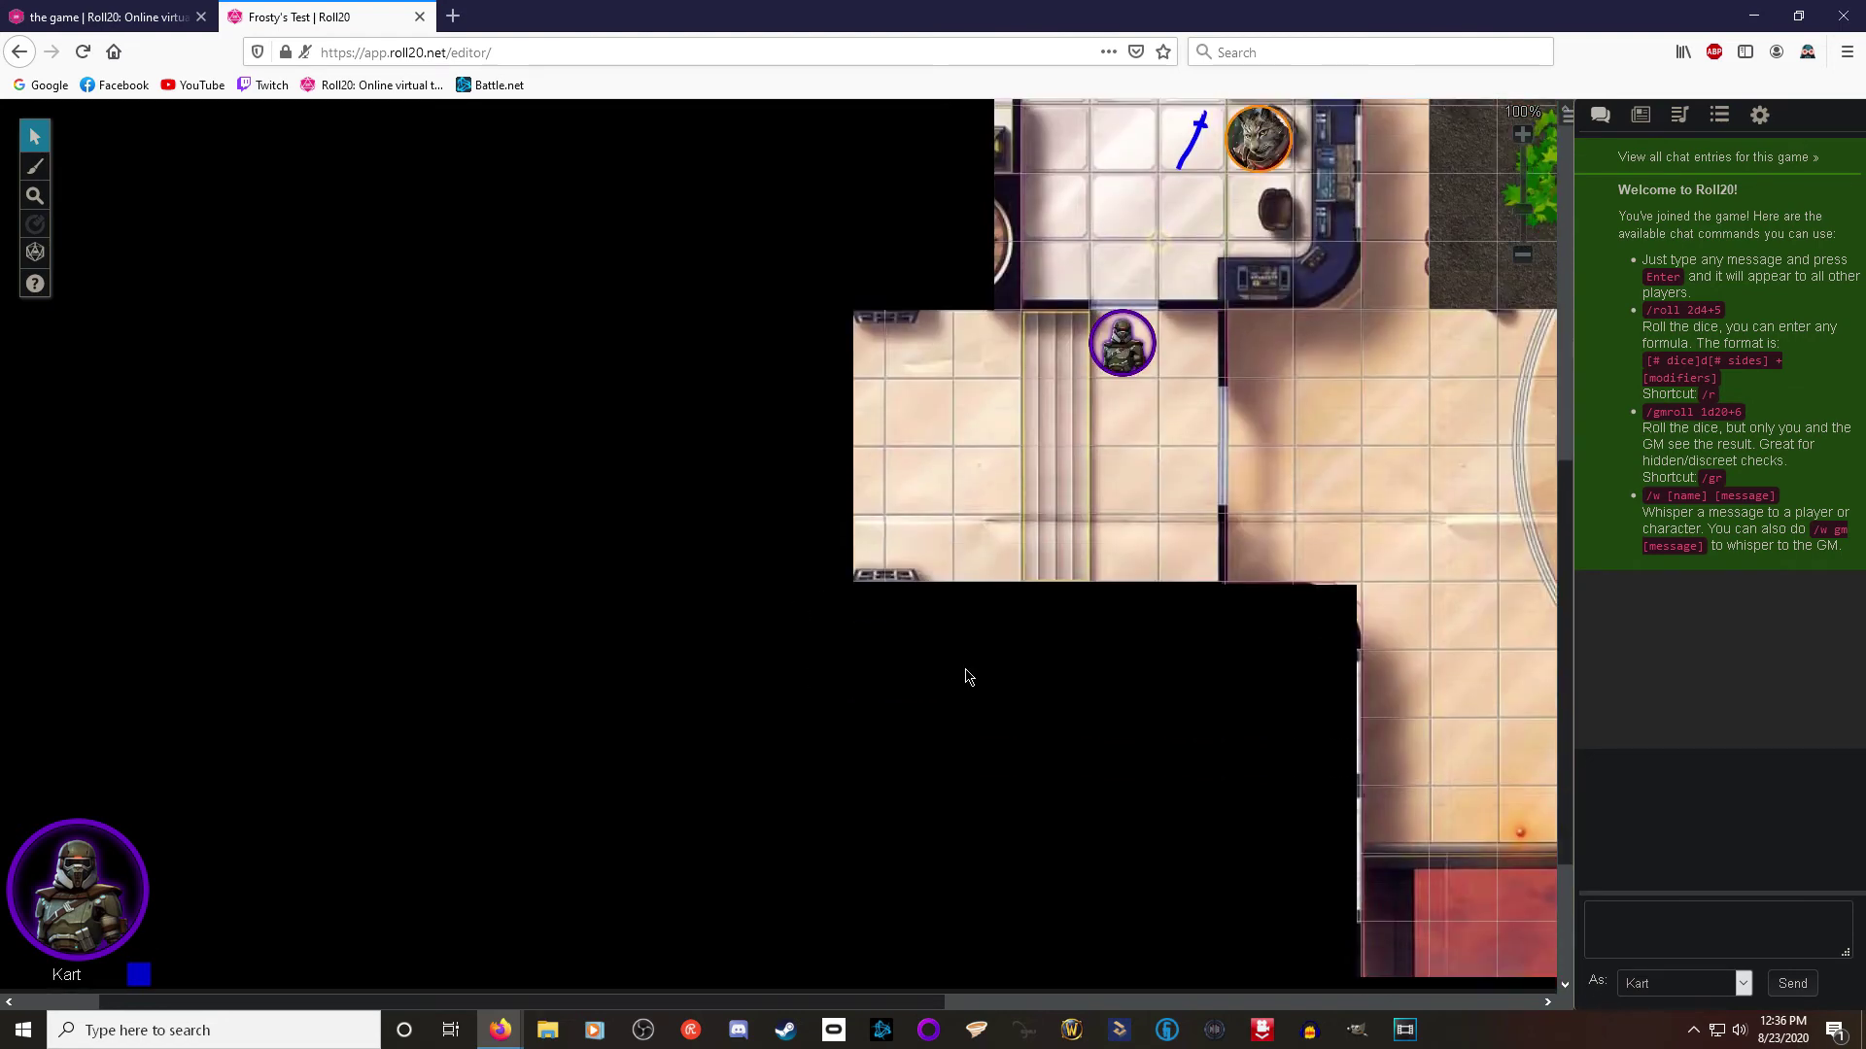
left_click(1759, 116)
left_click(1819, 170)
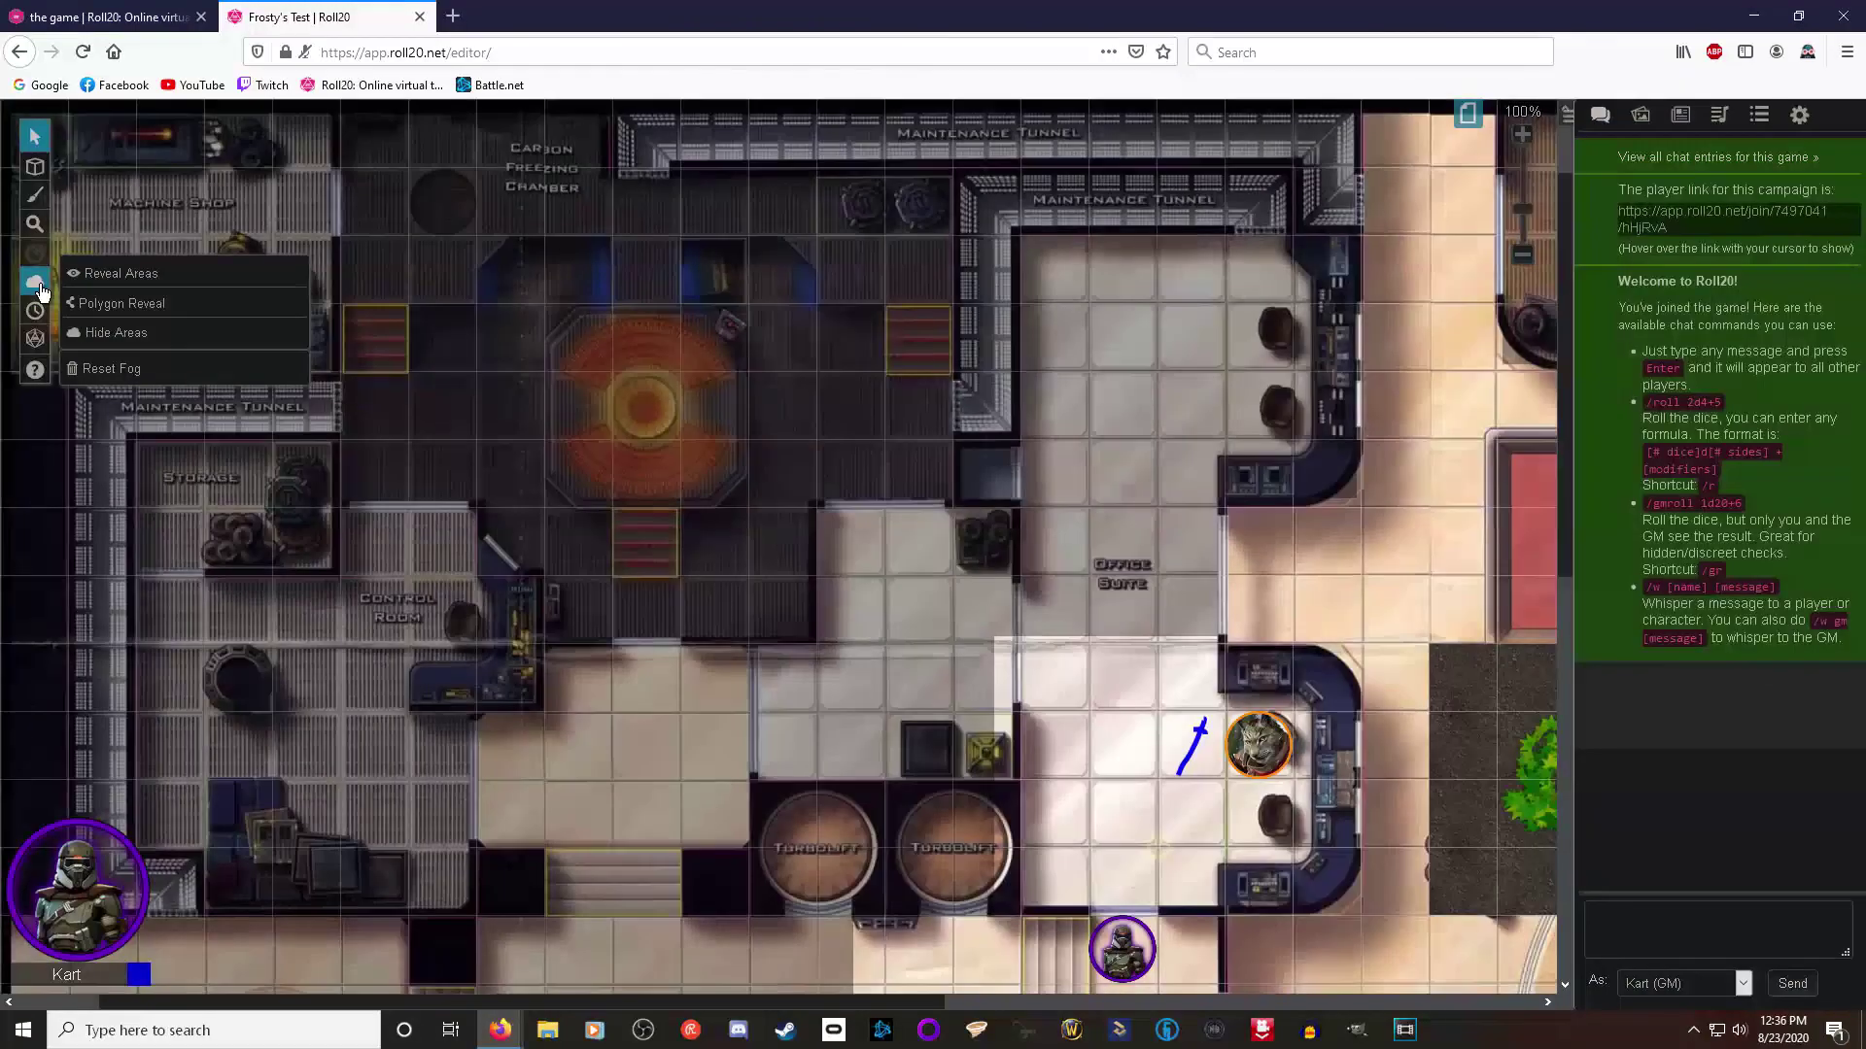
Step: Hide the revealed lower part of the Office Suite, including the cat token's desk area, with fog of war
left_click(175, 334)
scroll(554, 401, "down", 5)
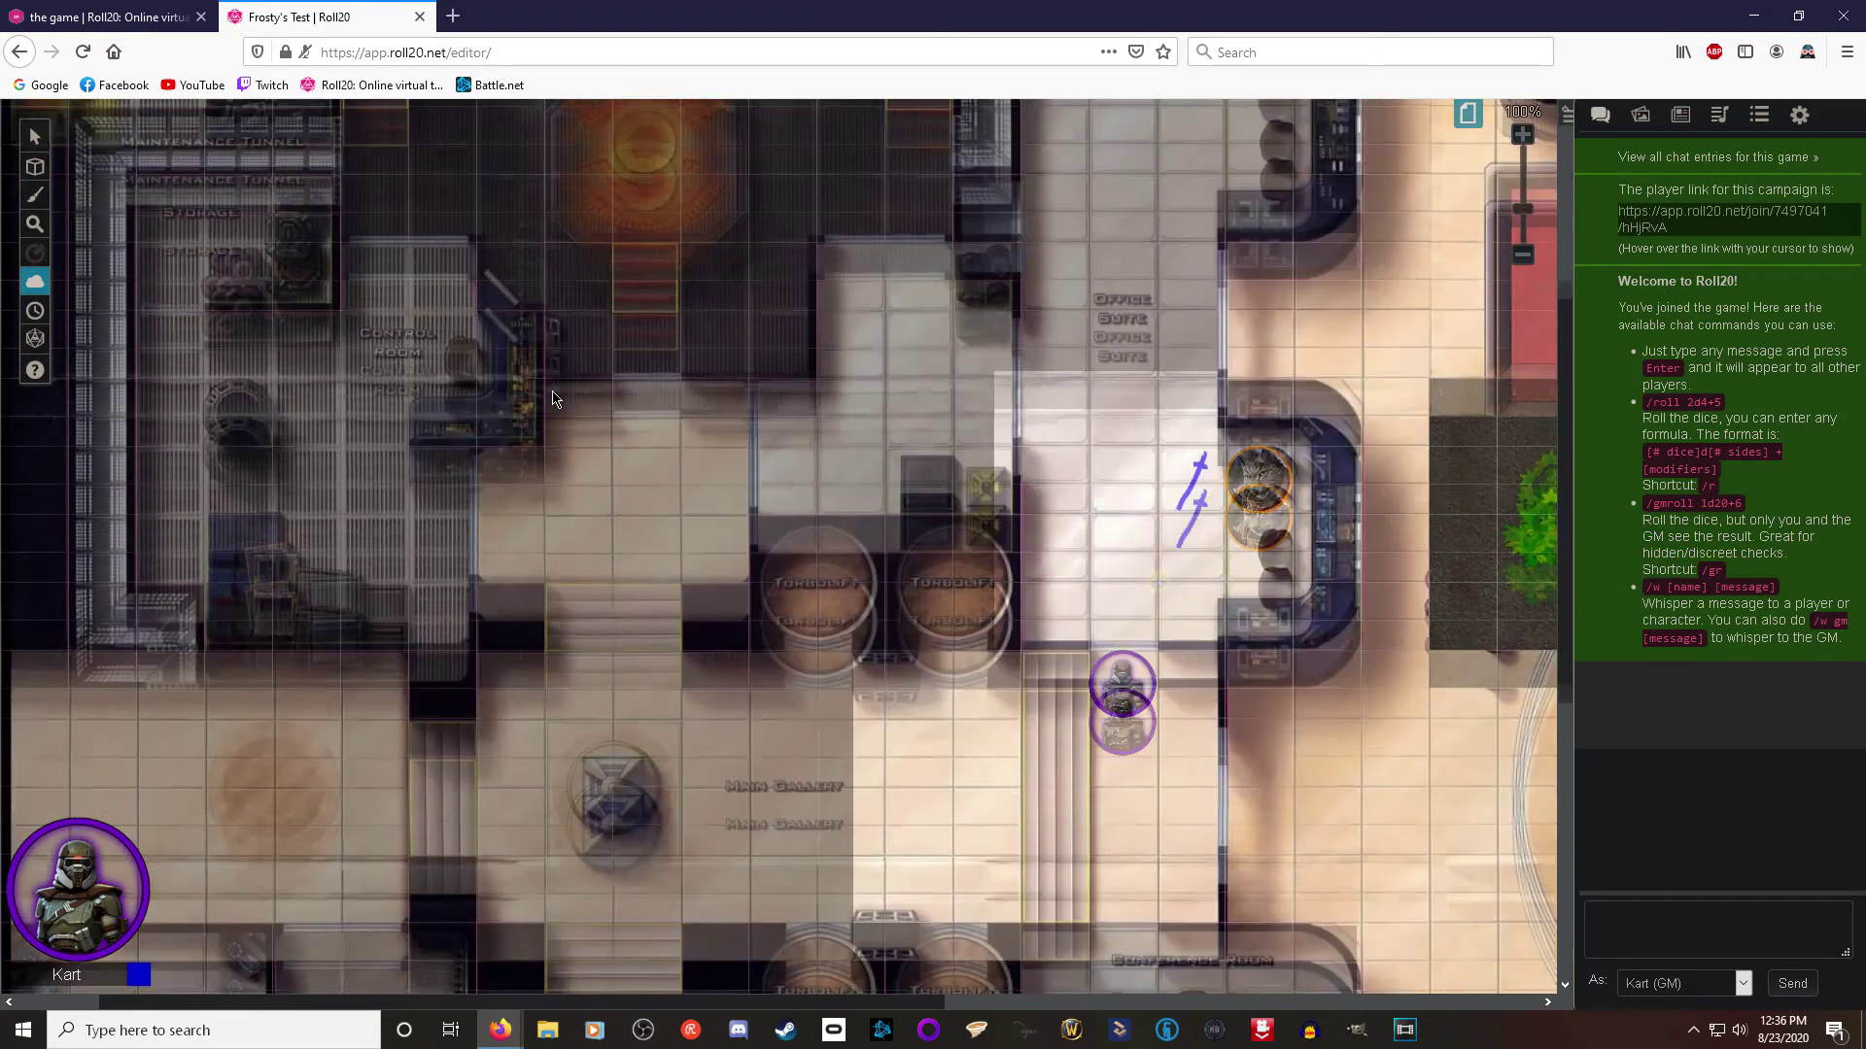
scroll(930, 410, "up", 2)
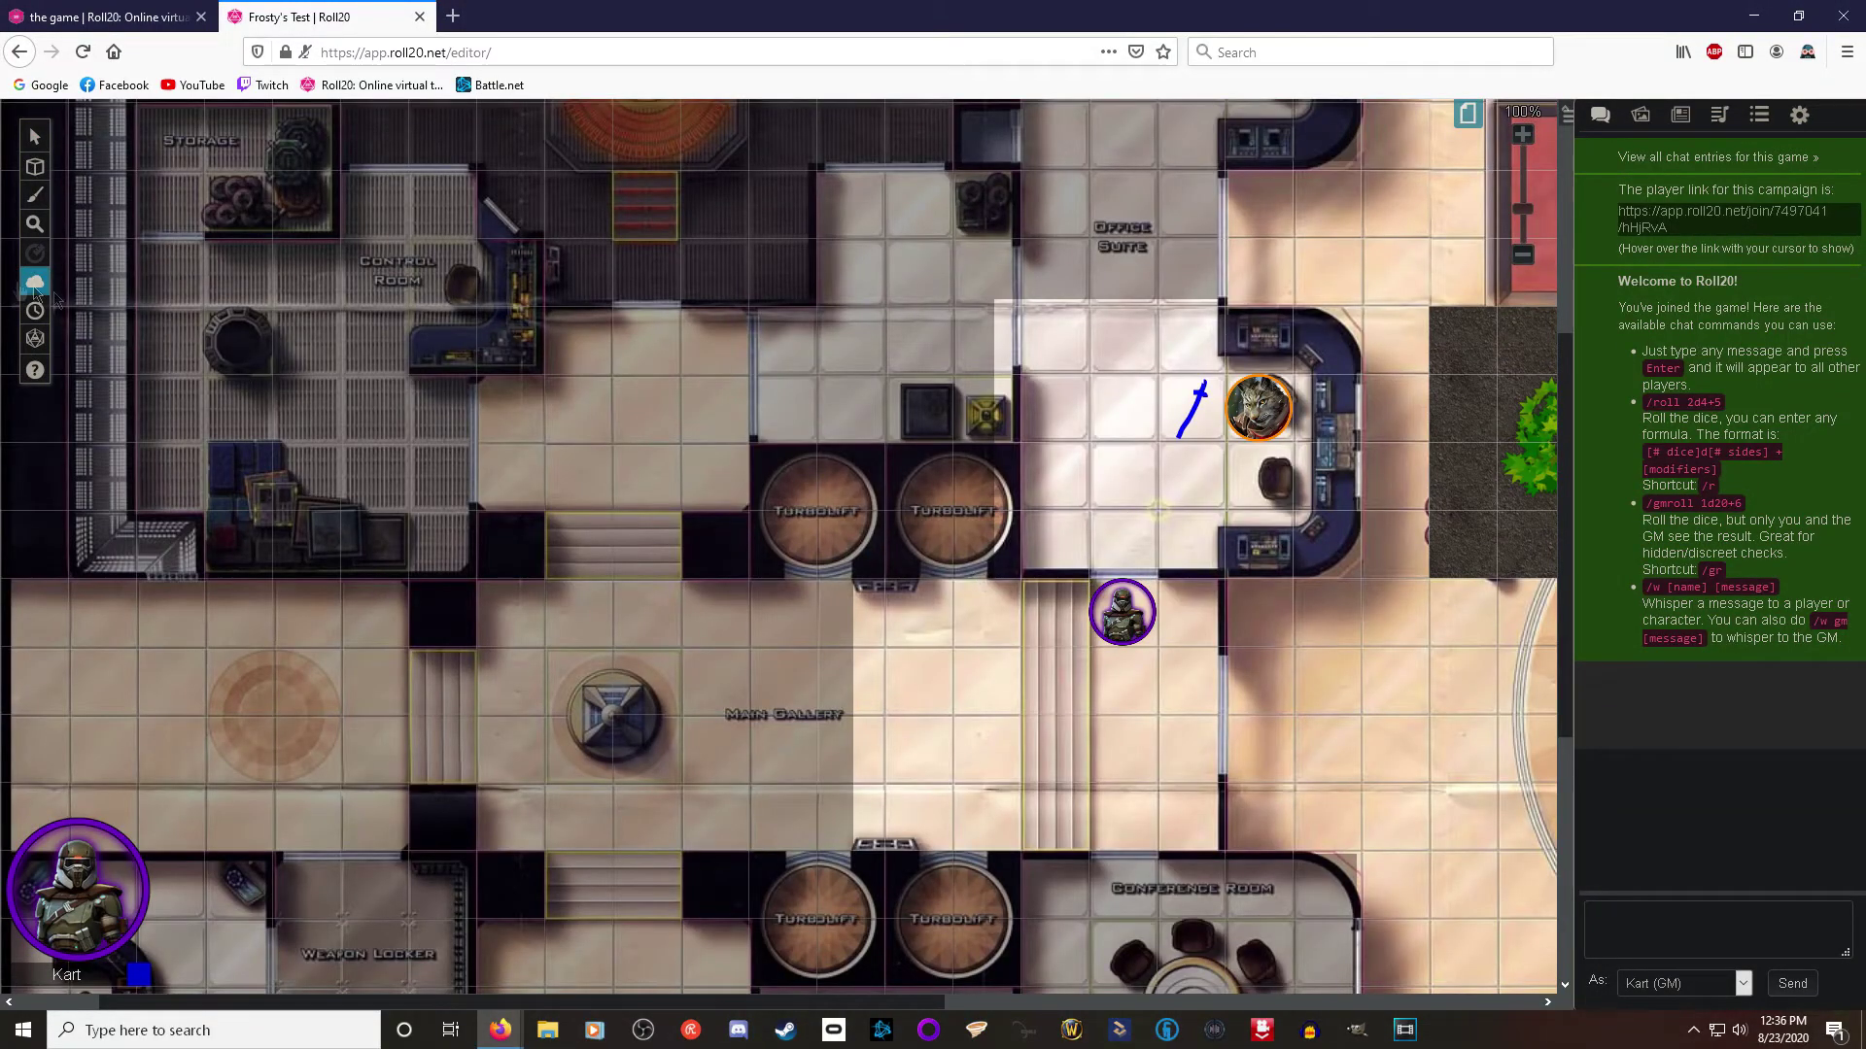
left_click(74, 340)
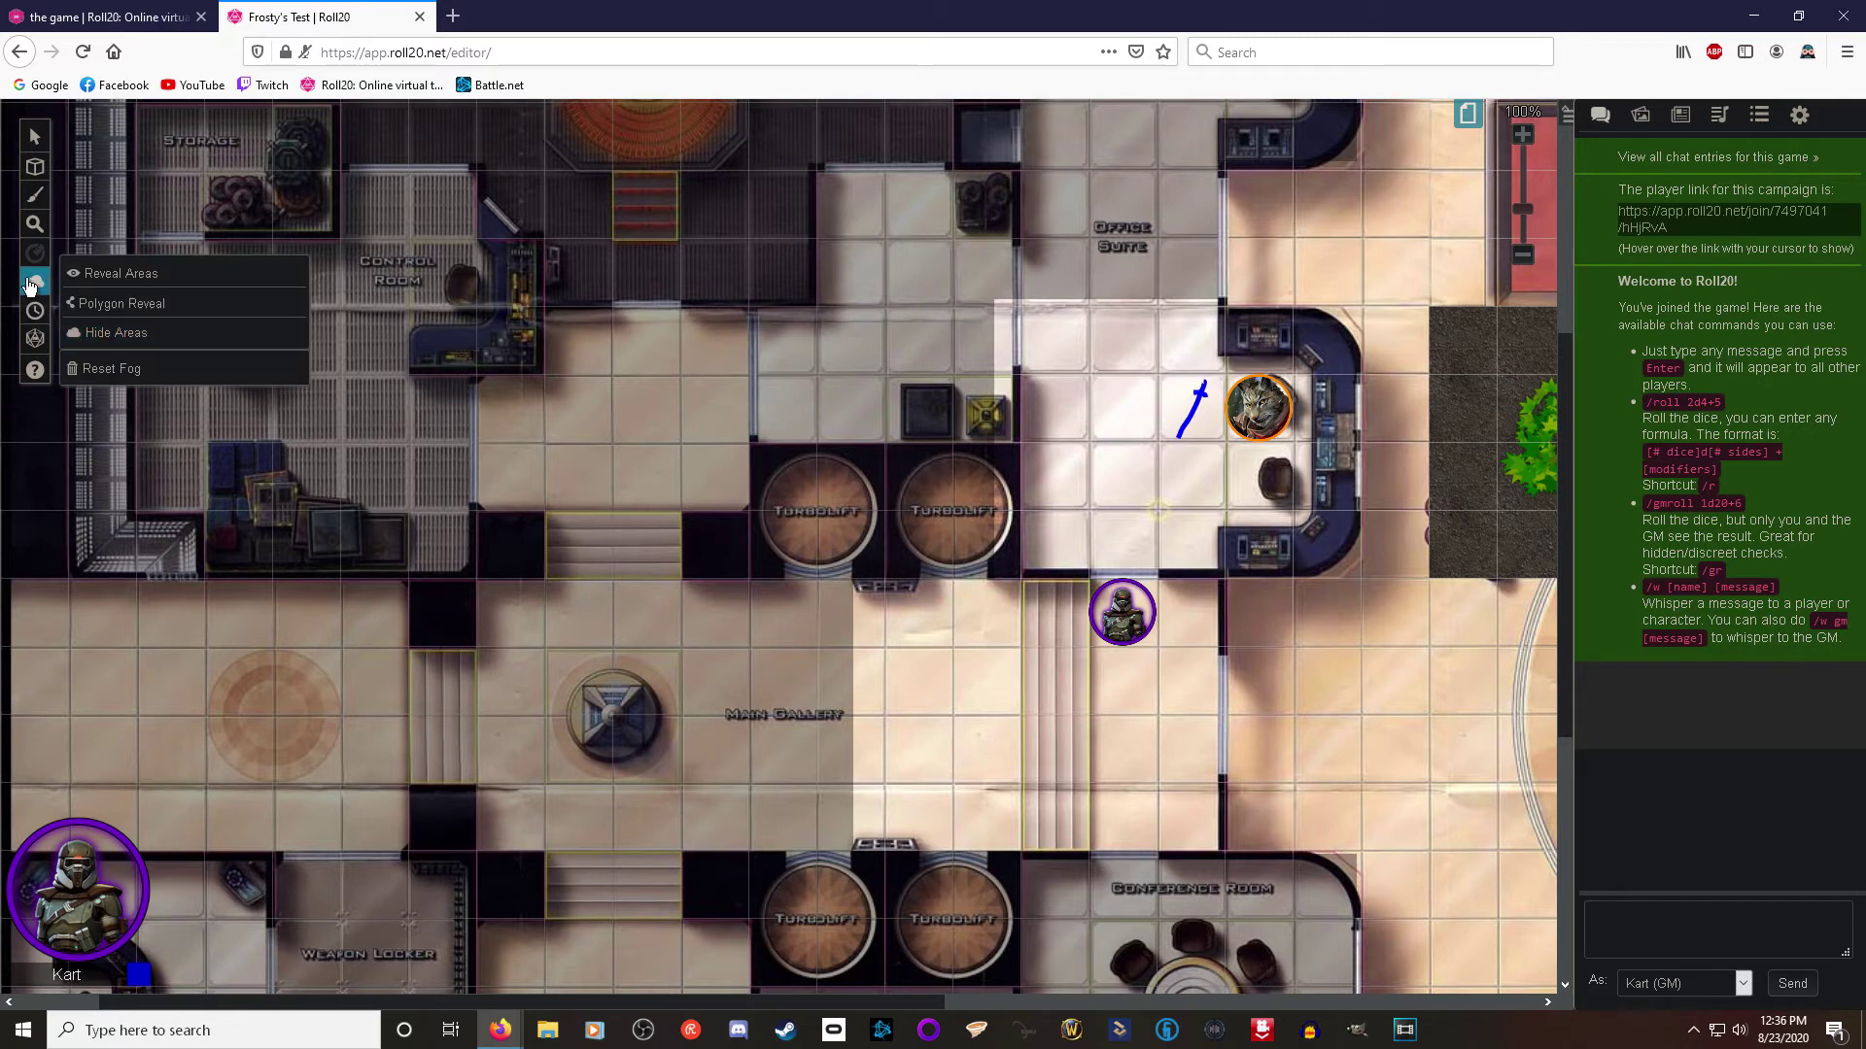
left_click_drag(964, 579, 1360, 305)
left_click_drag(1215, 284, 972, 326)
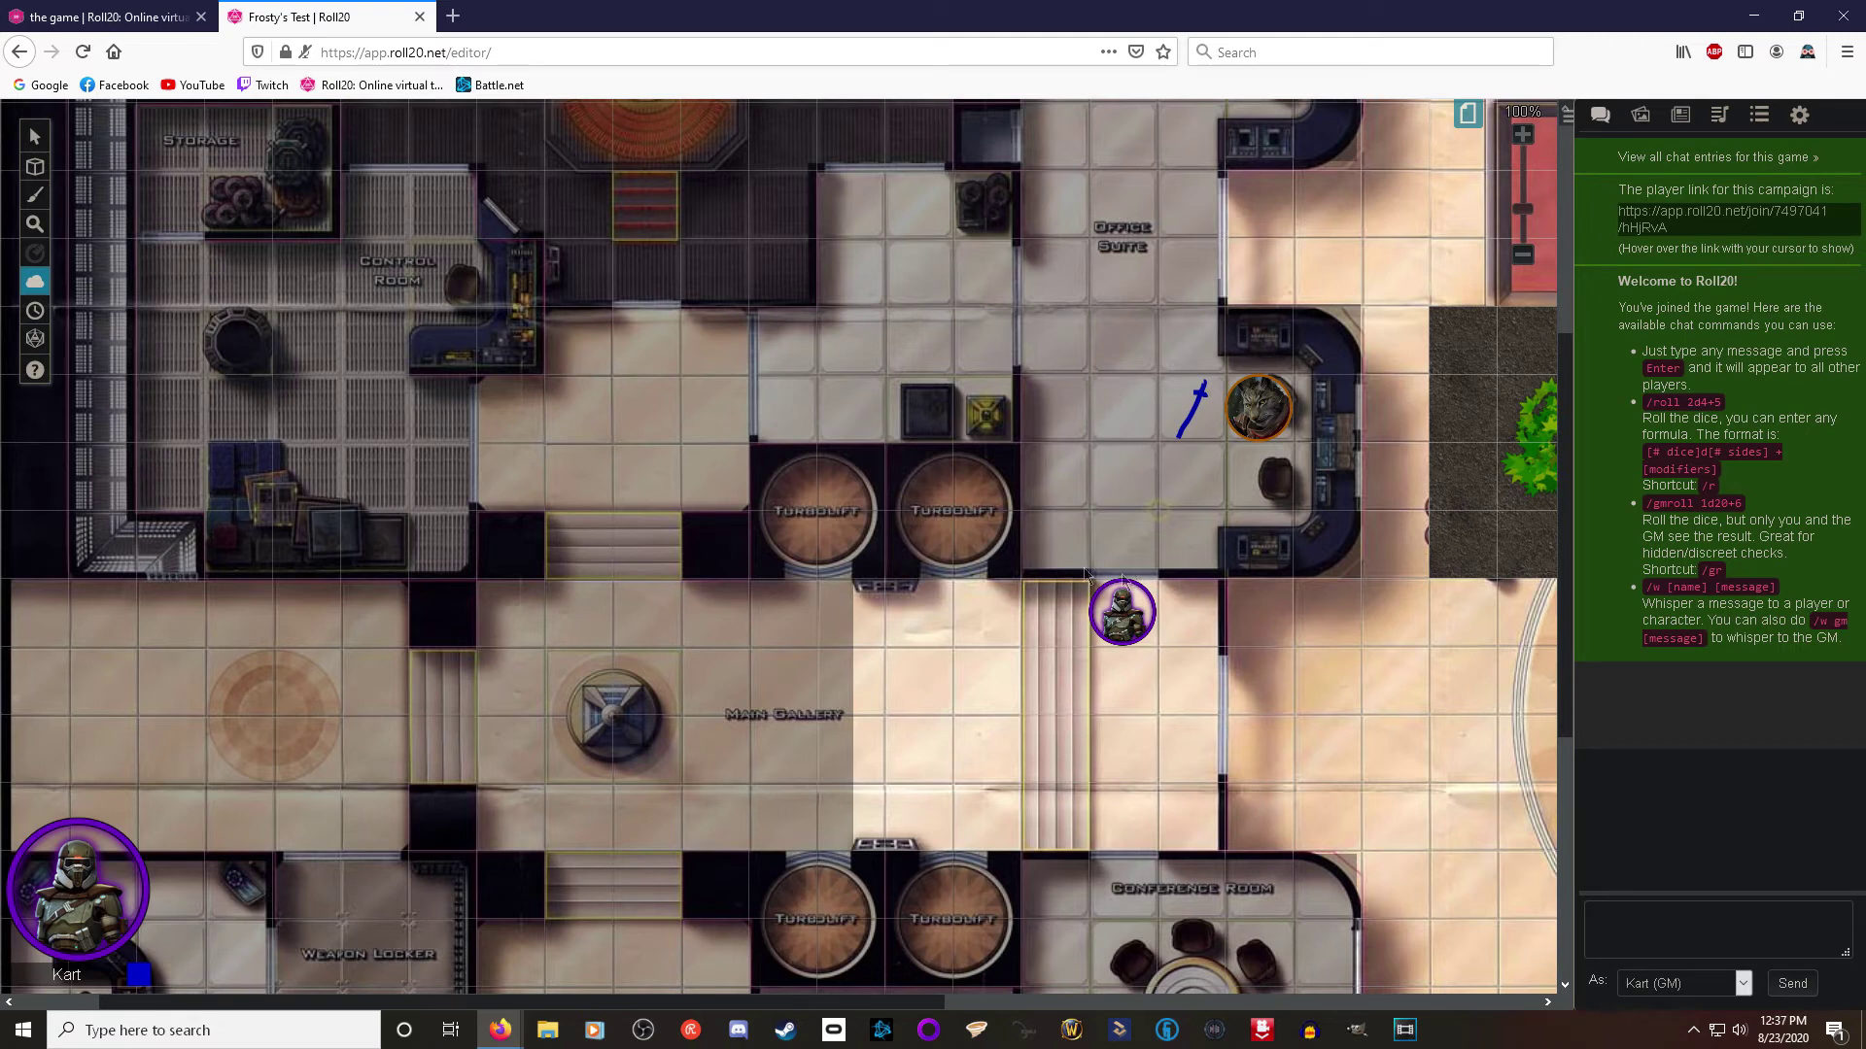
Step: Reveal the fogged part of the Main Gallery around the central pedestal, between the two staircases
mouse_move(35, 281)
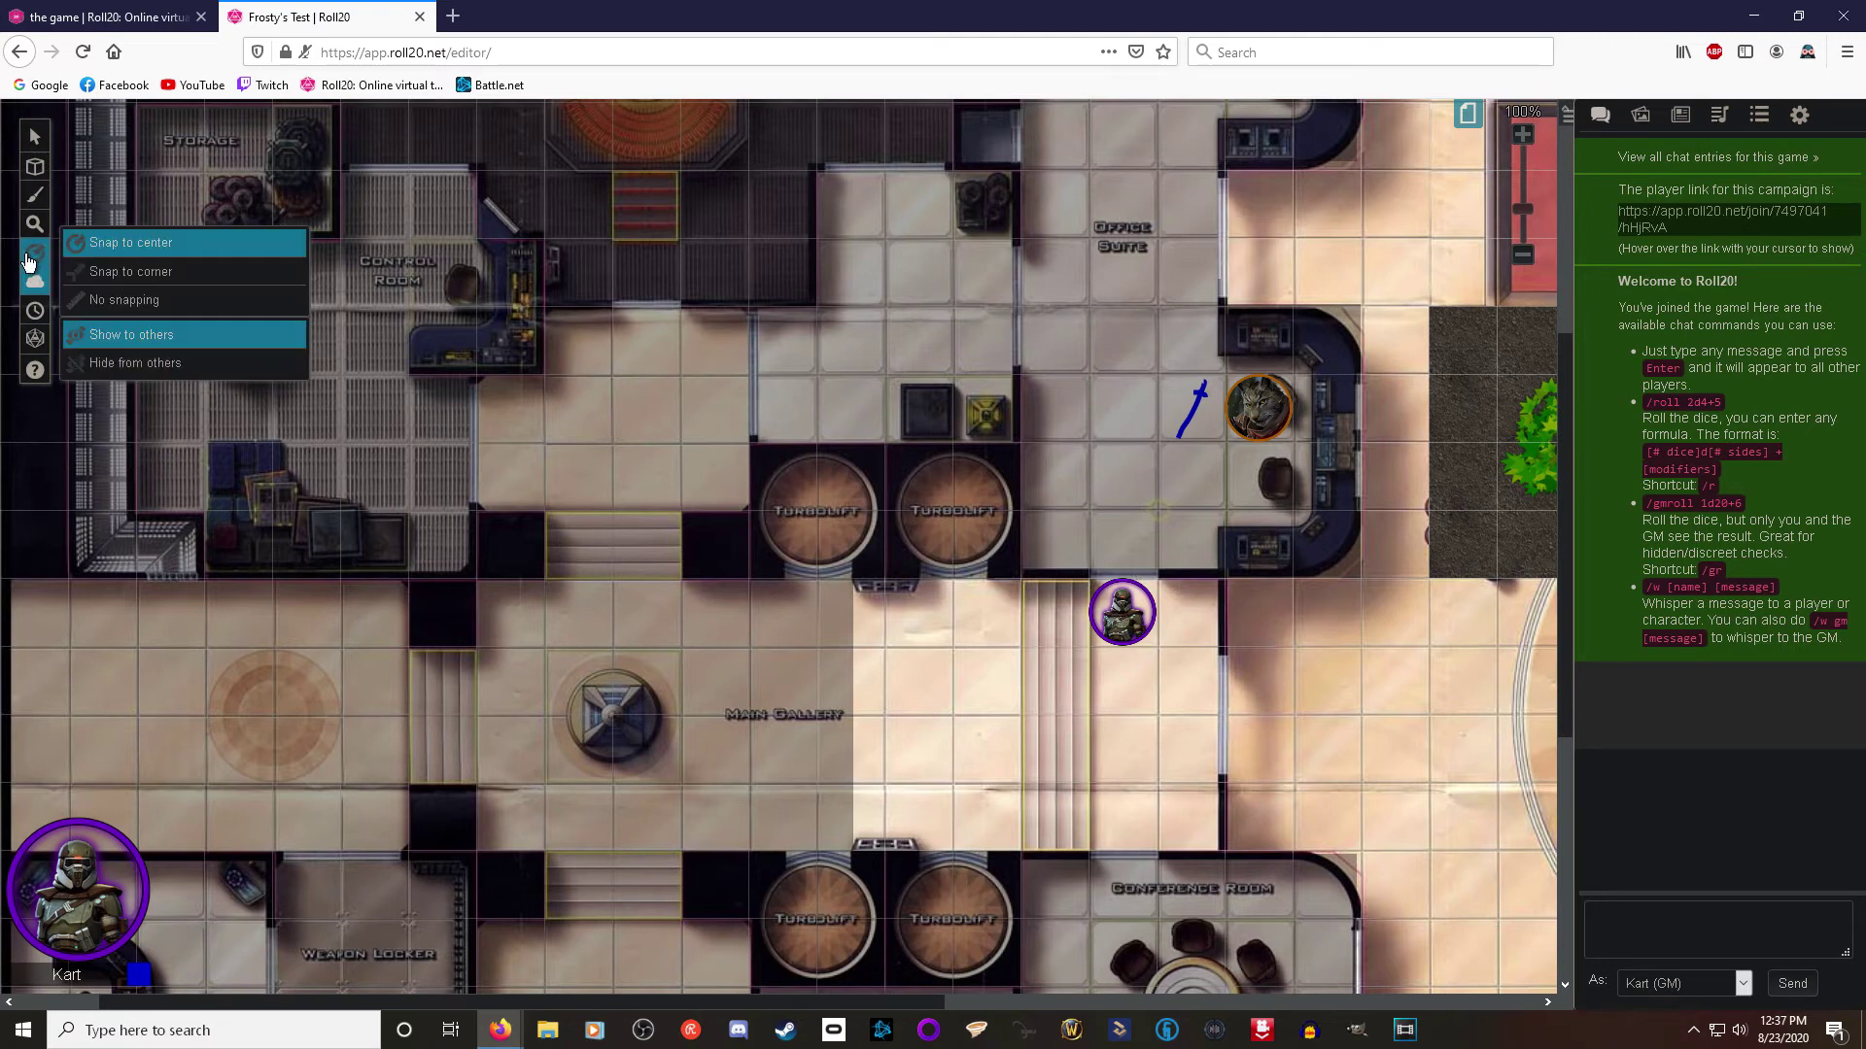
left_click(120, 273)
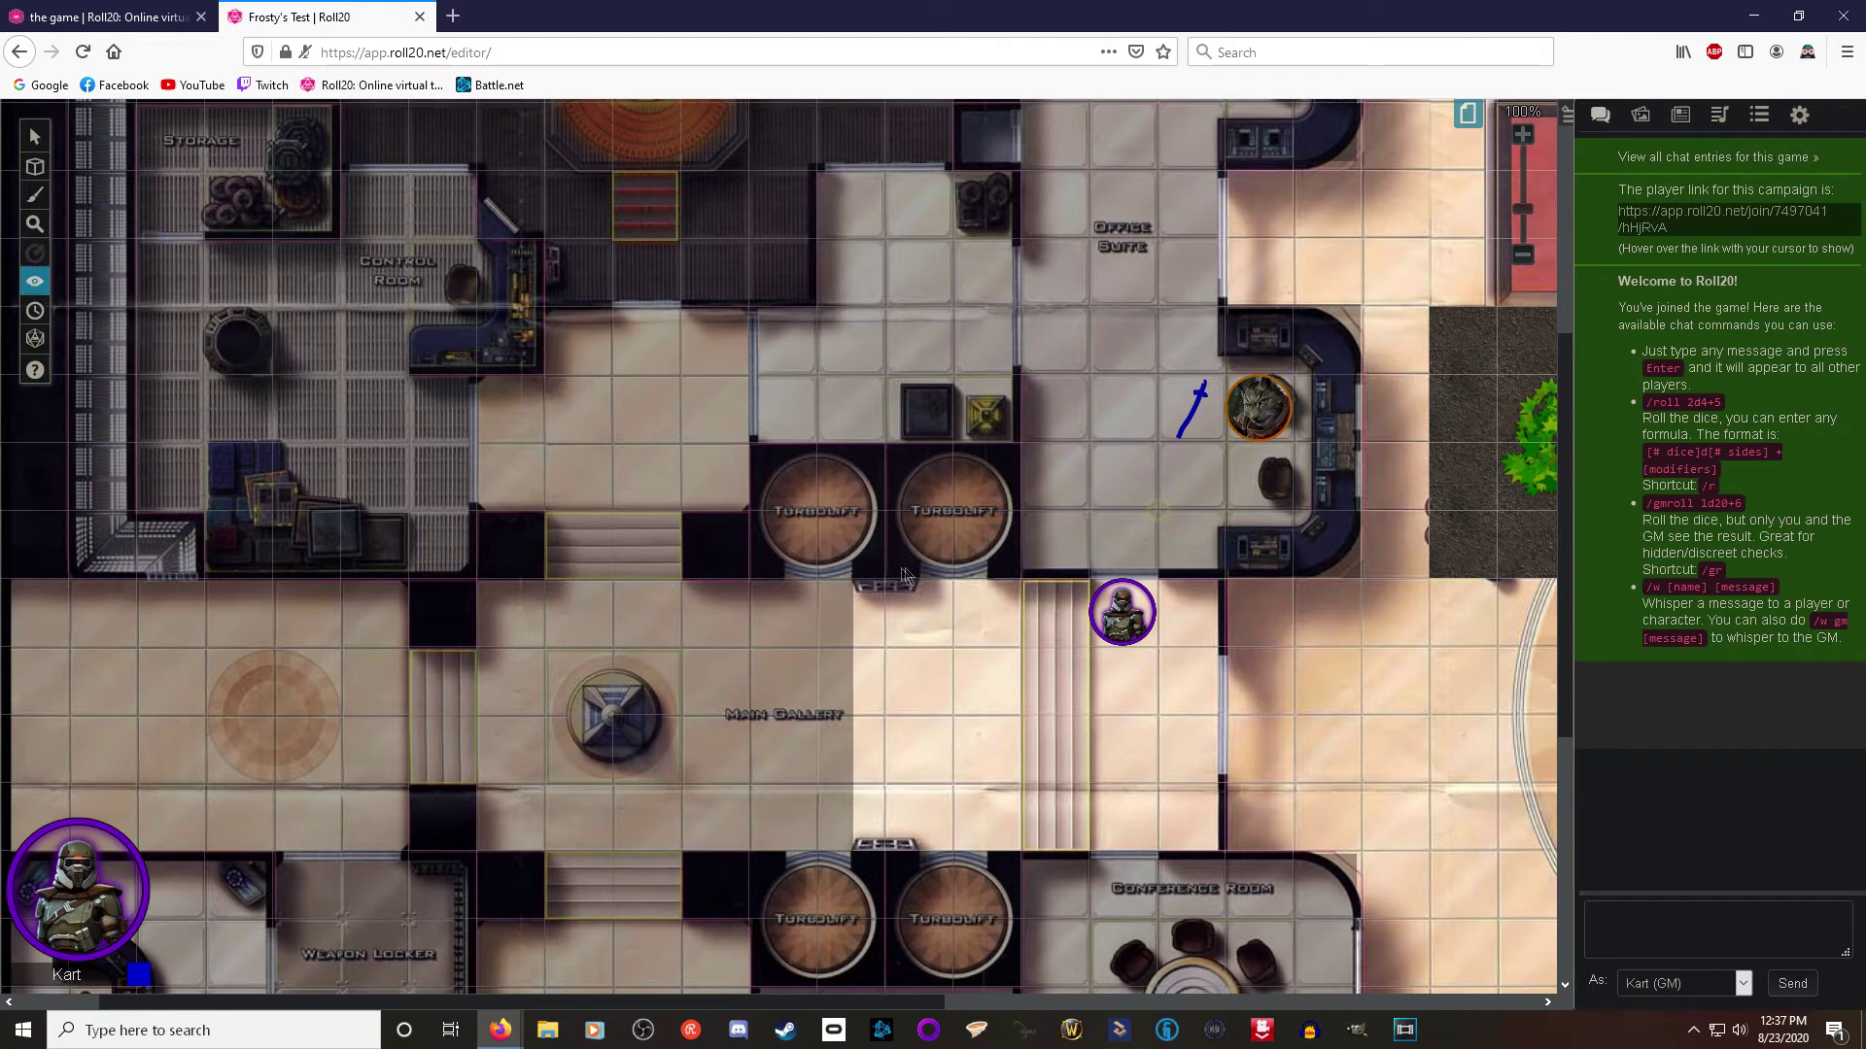
left_click_drag(919, 579, 478, 854)
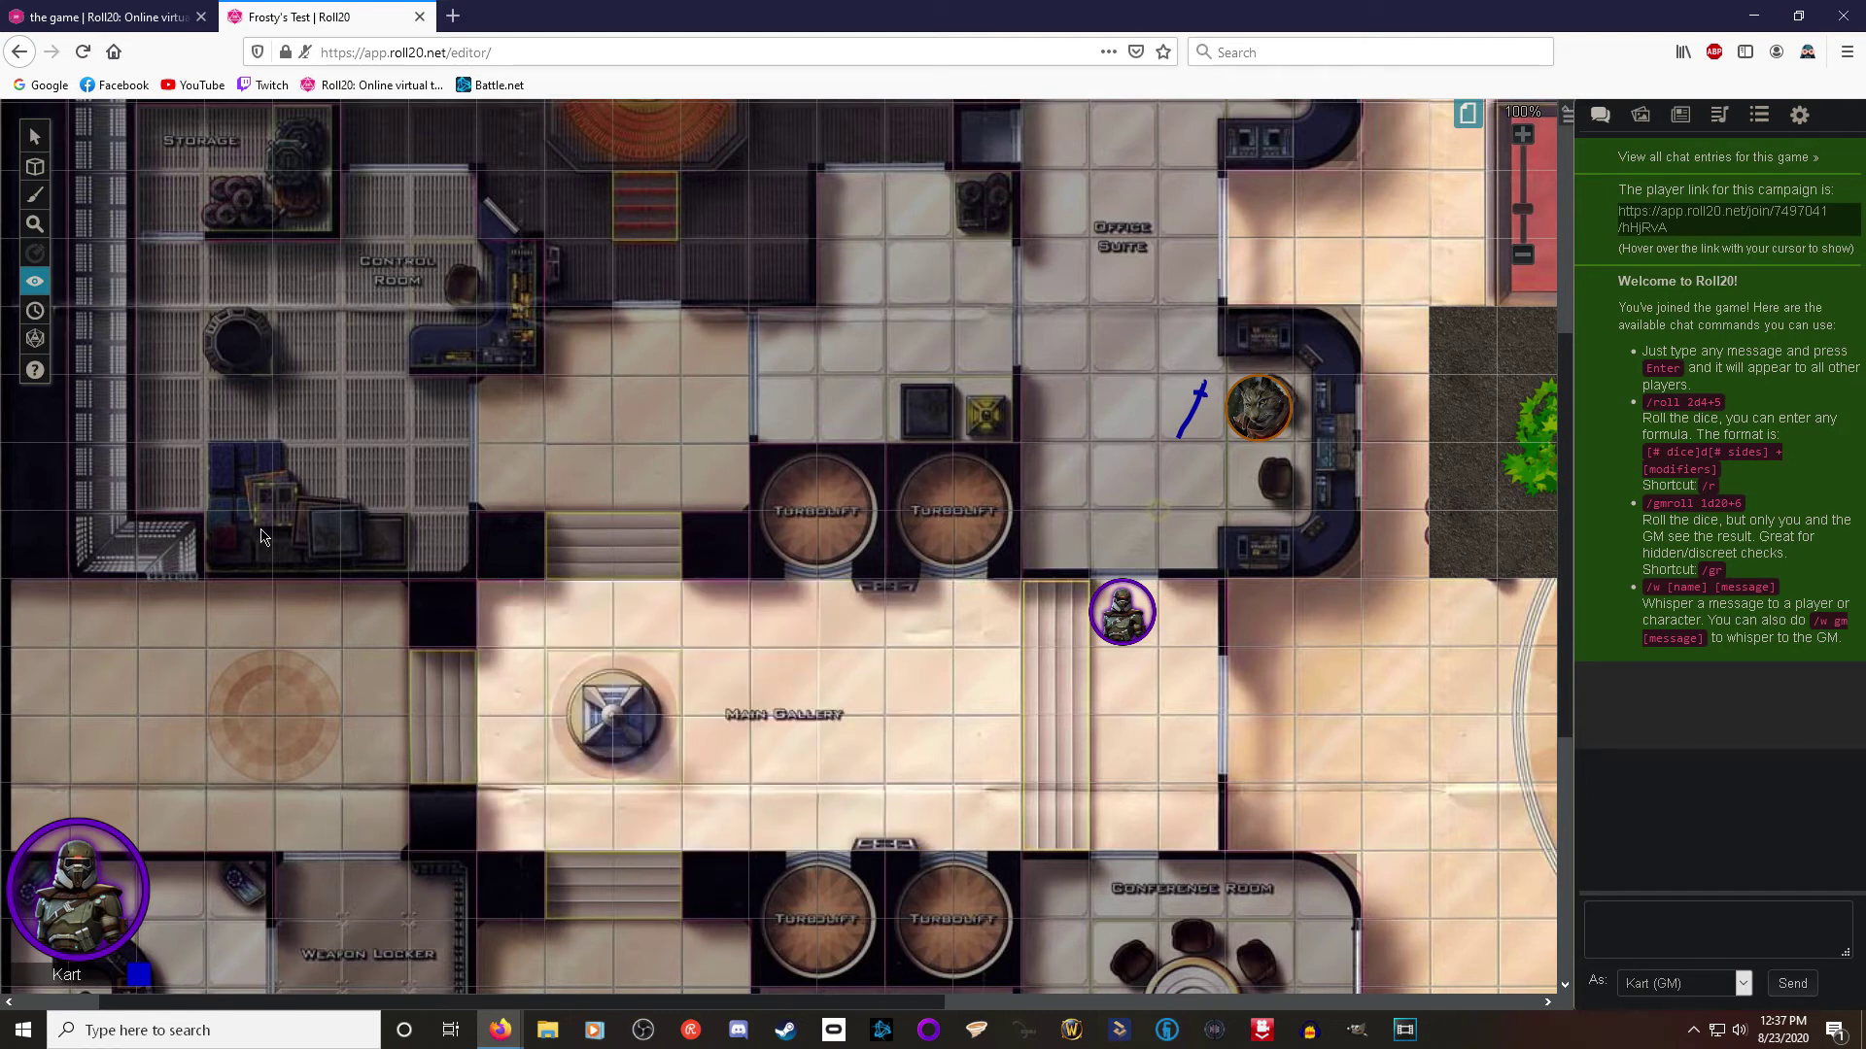
Step: Reveal a narrow polygon of fog from the soldier token up through the Office Suite with Polygon Reveal
mouse_move(35, 281)
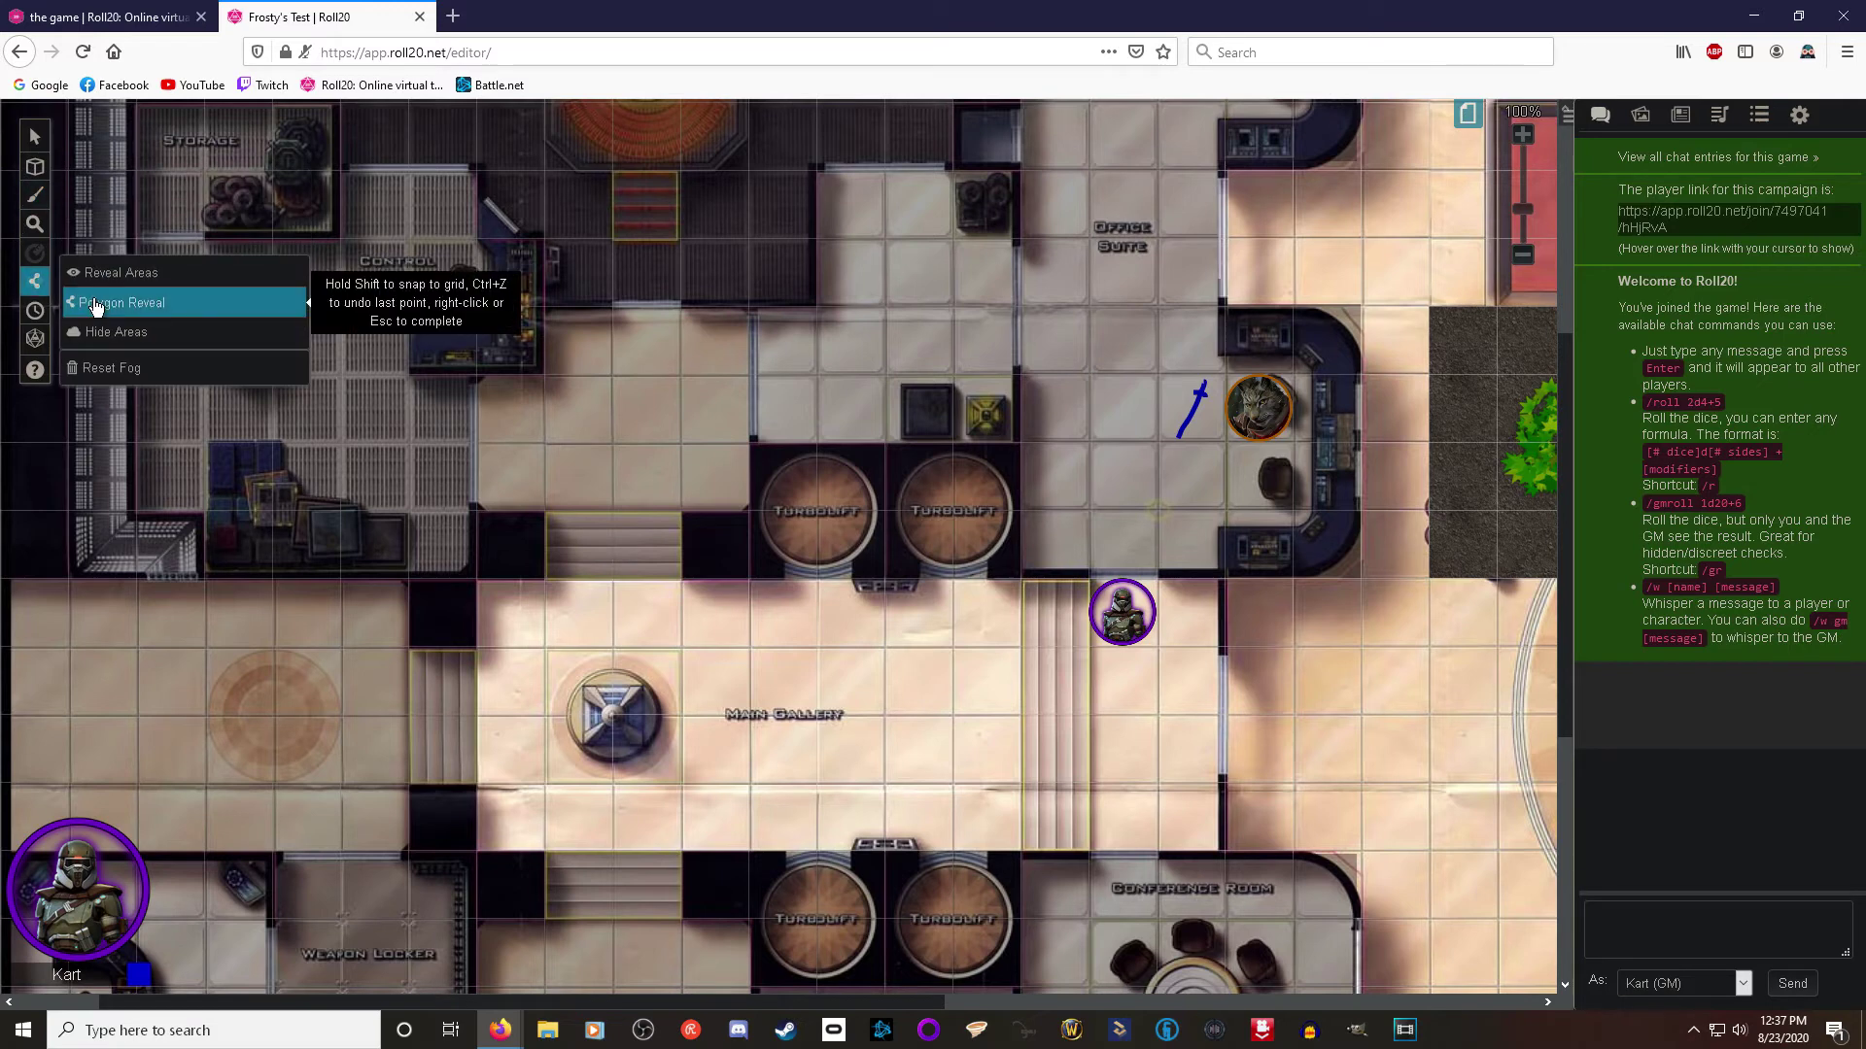
left_click(92, 301)
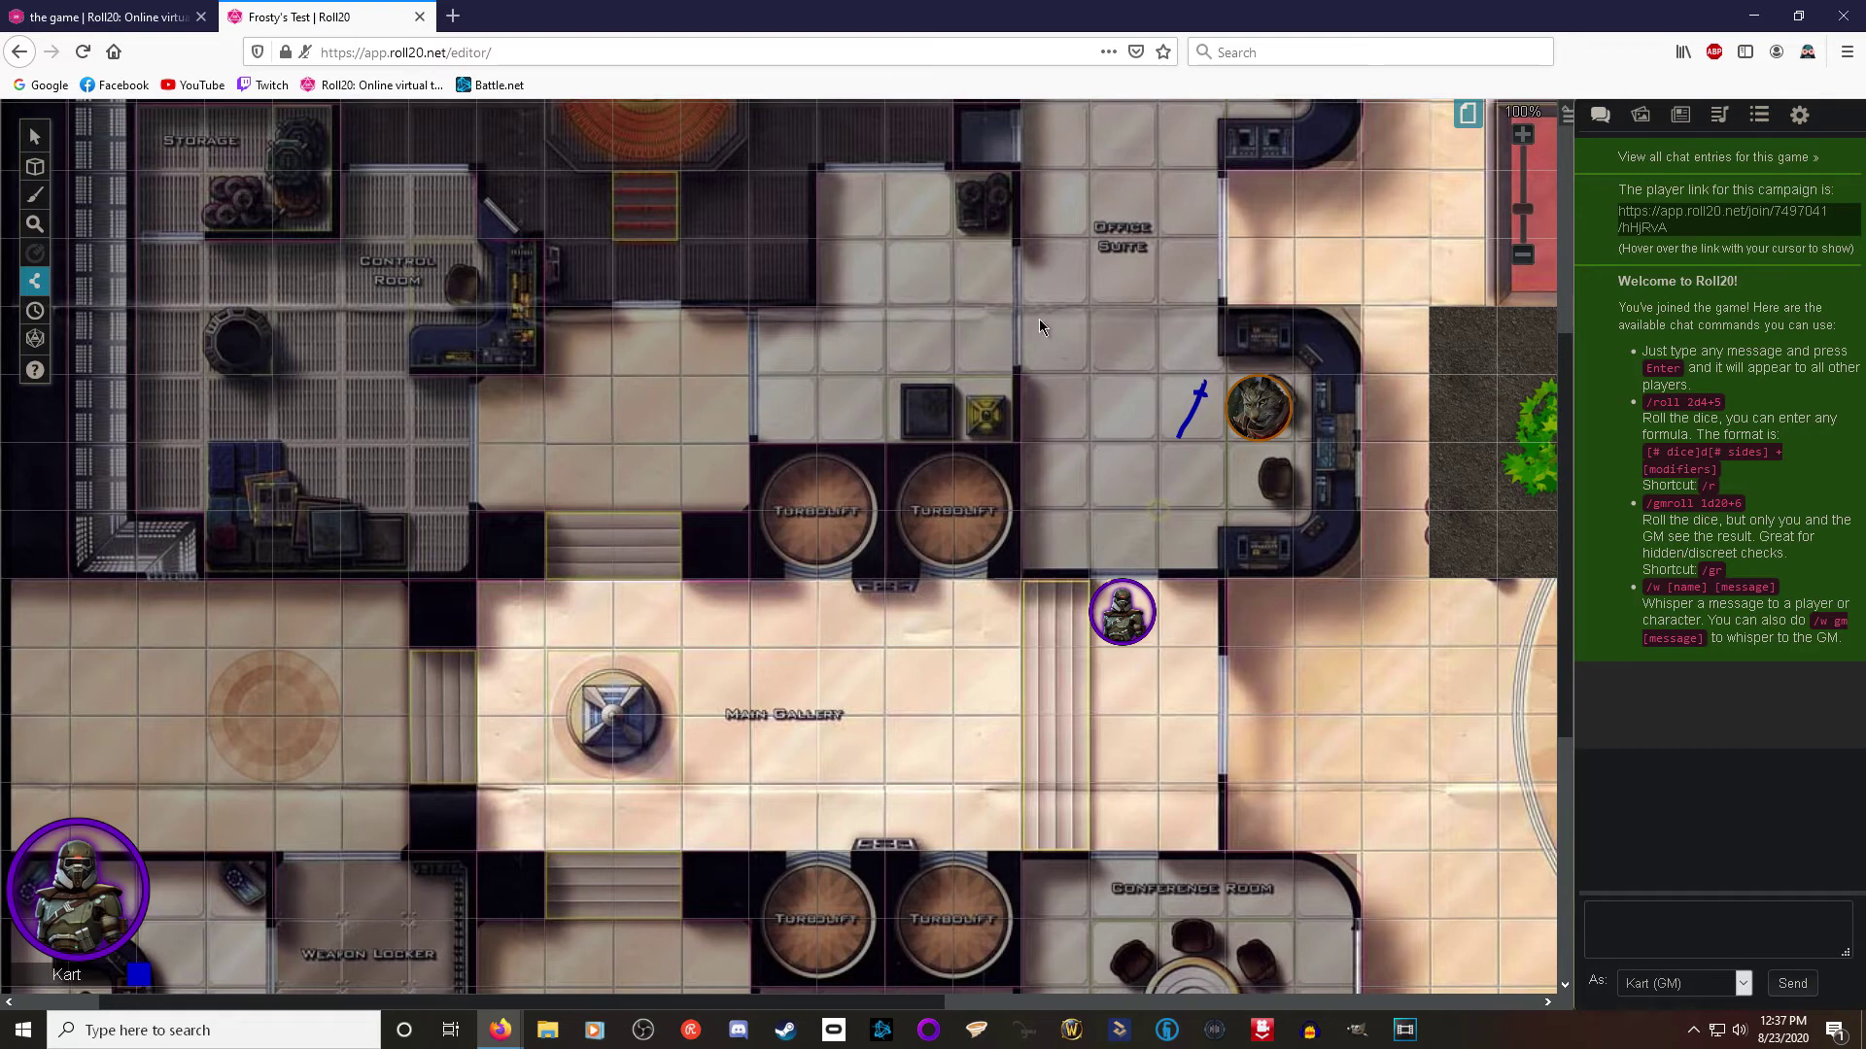
left_click_drag(1070, 287, 1159, 215)
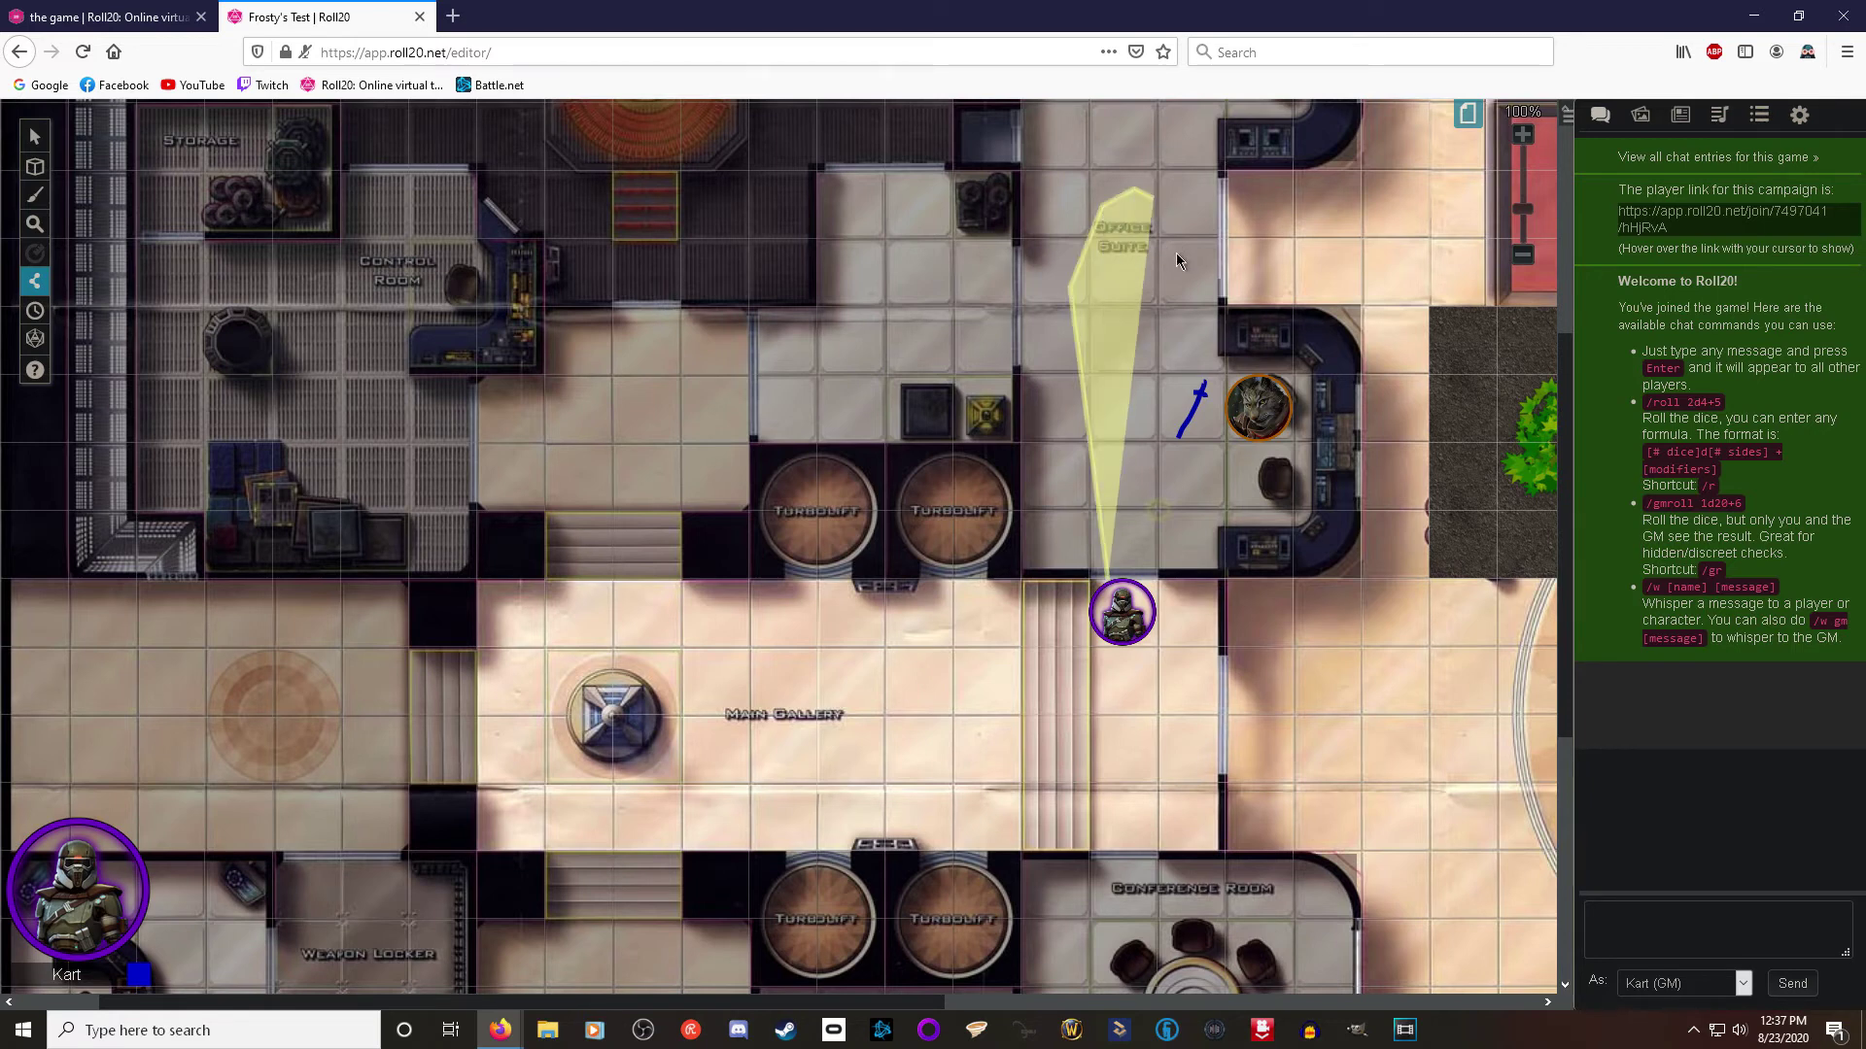
left_click_drag(1186, 292, 1186, 294)
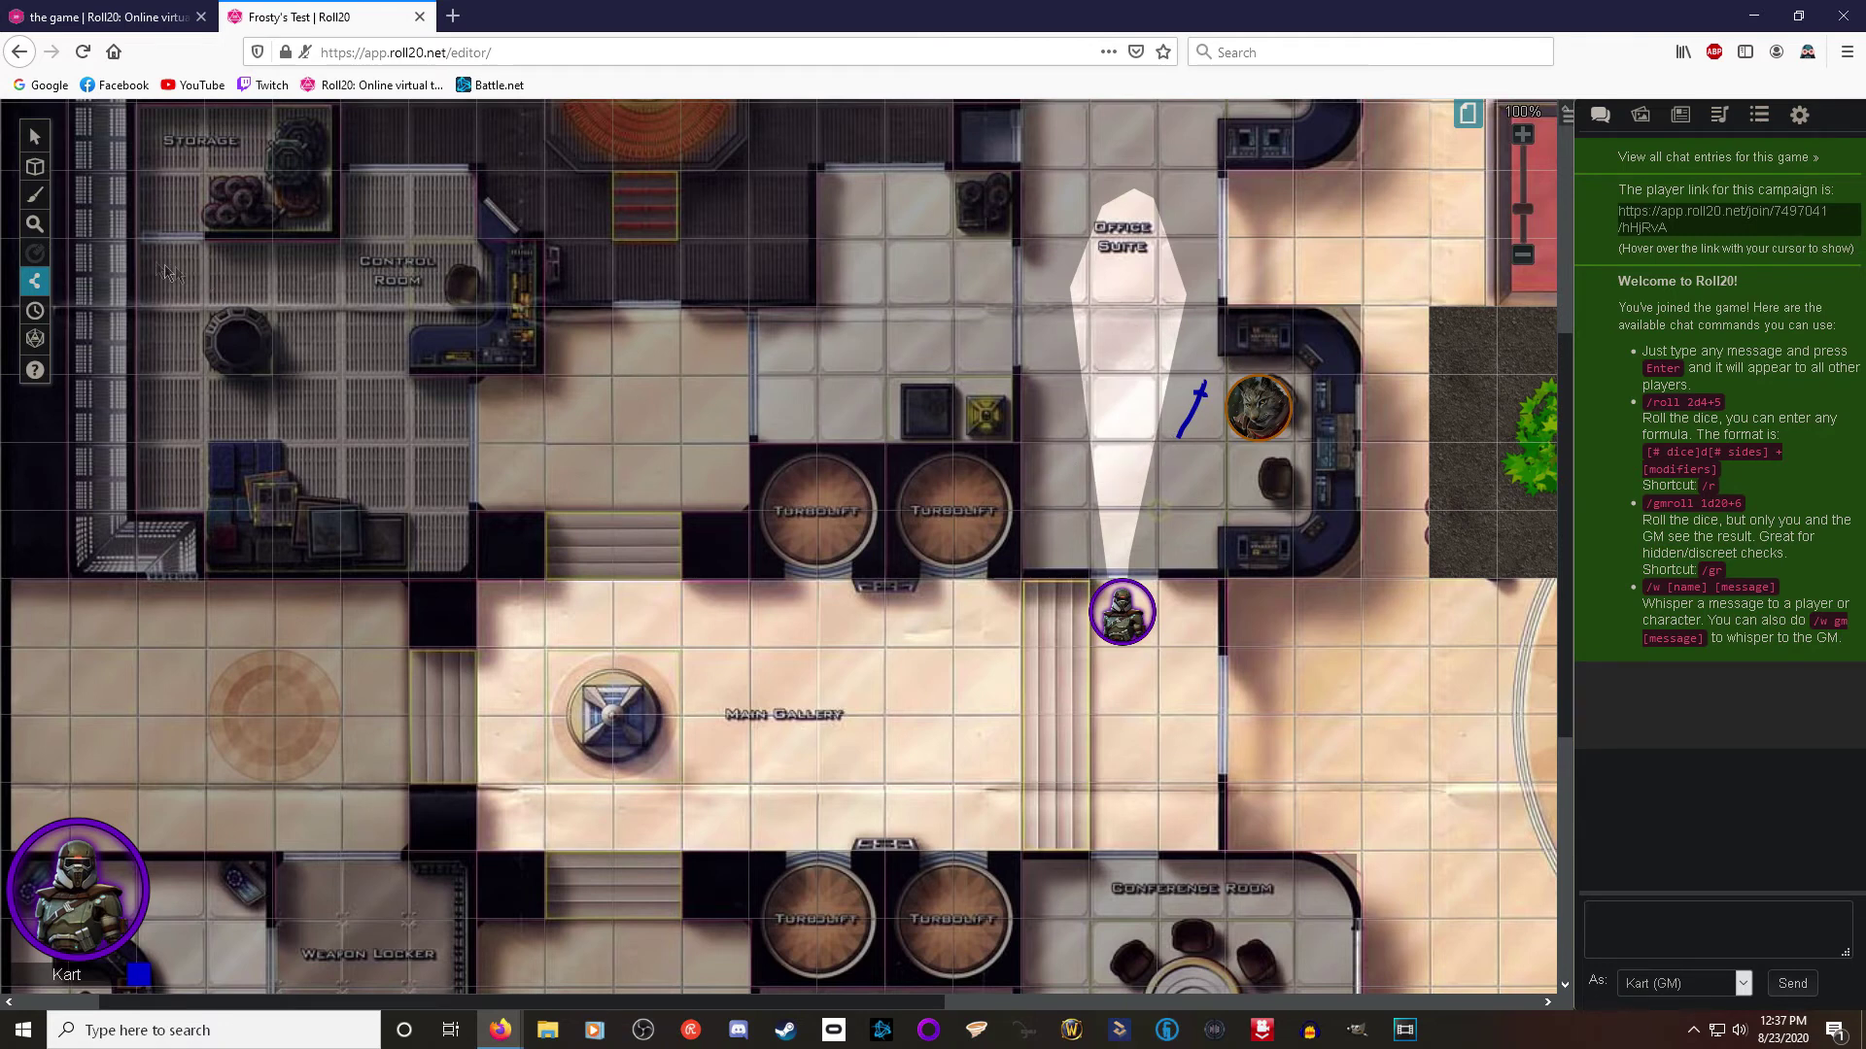
Step: Hide the polygon area in the Office Suite with fog of war again
mouse_move(38, 284)
left_click(39, 283)
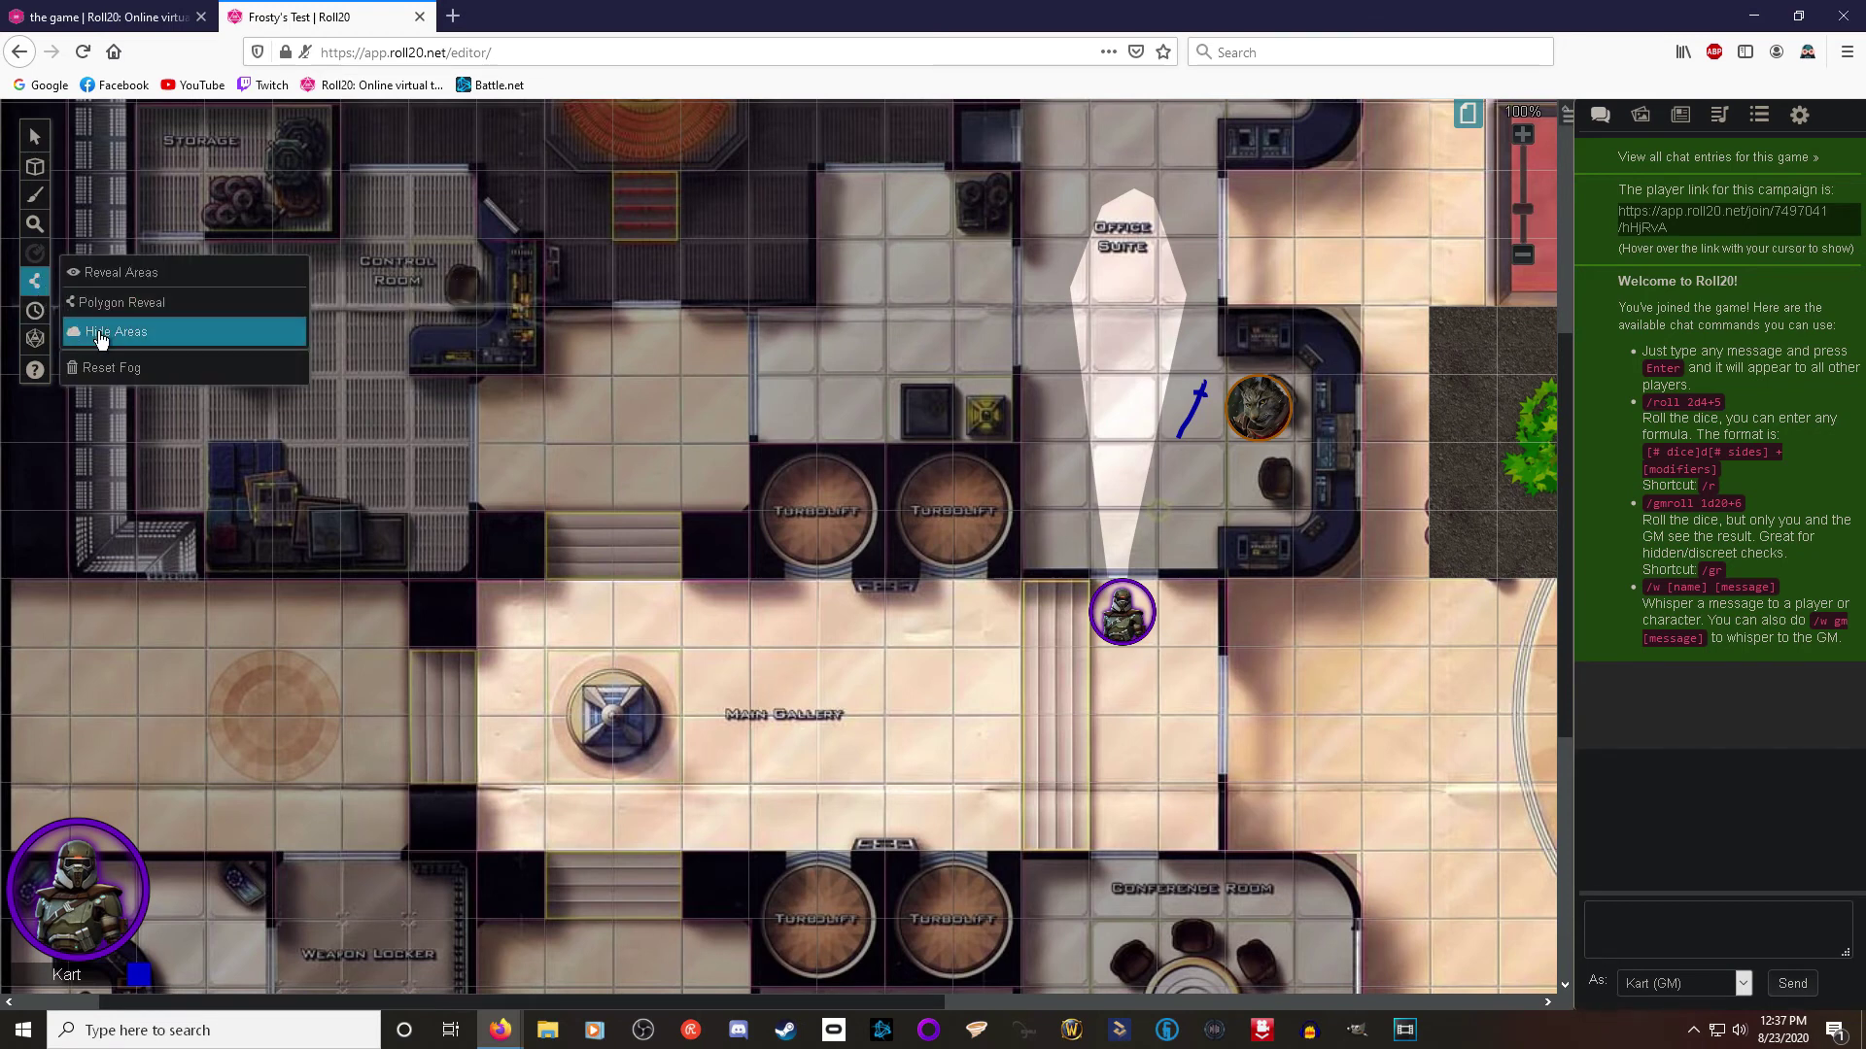
left_click(100, 336)
left_click_drag(1067, 583, 1197, 175)
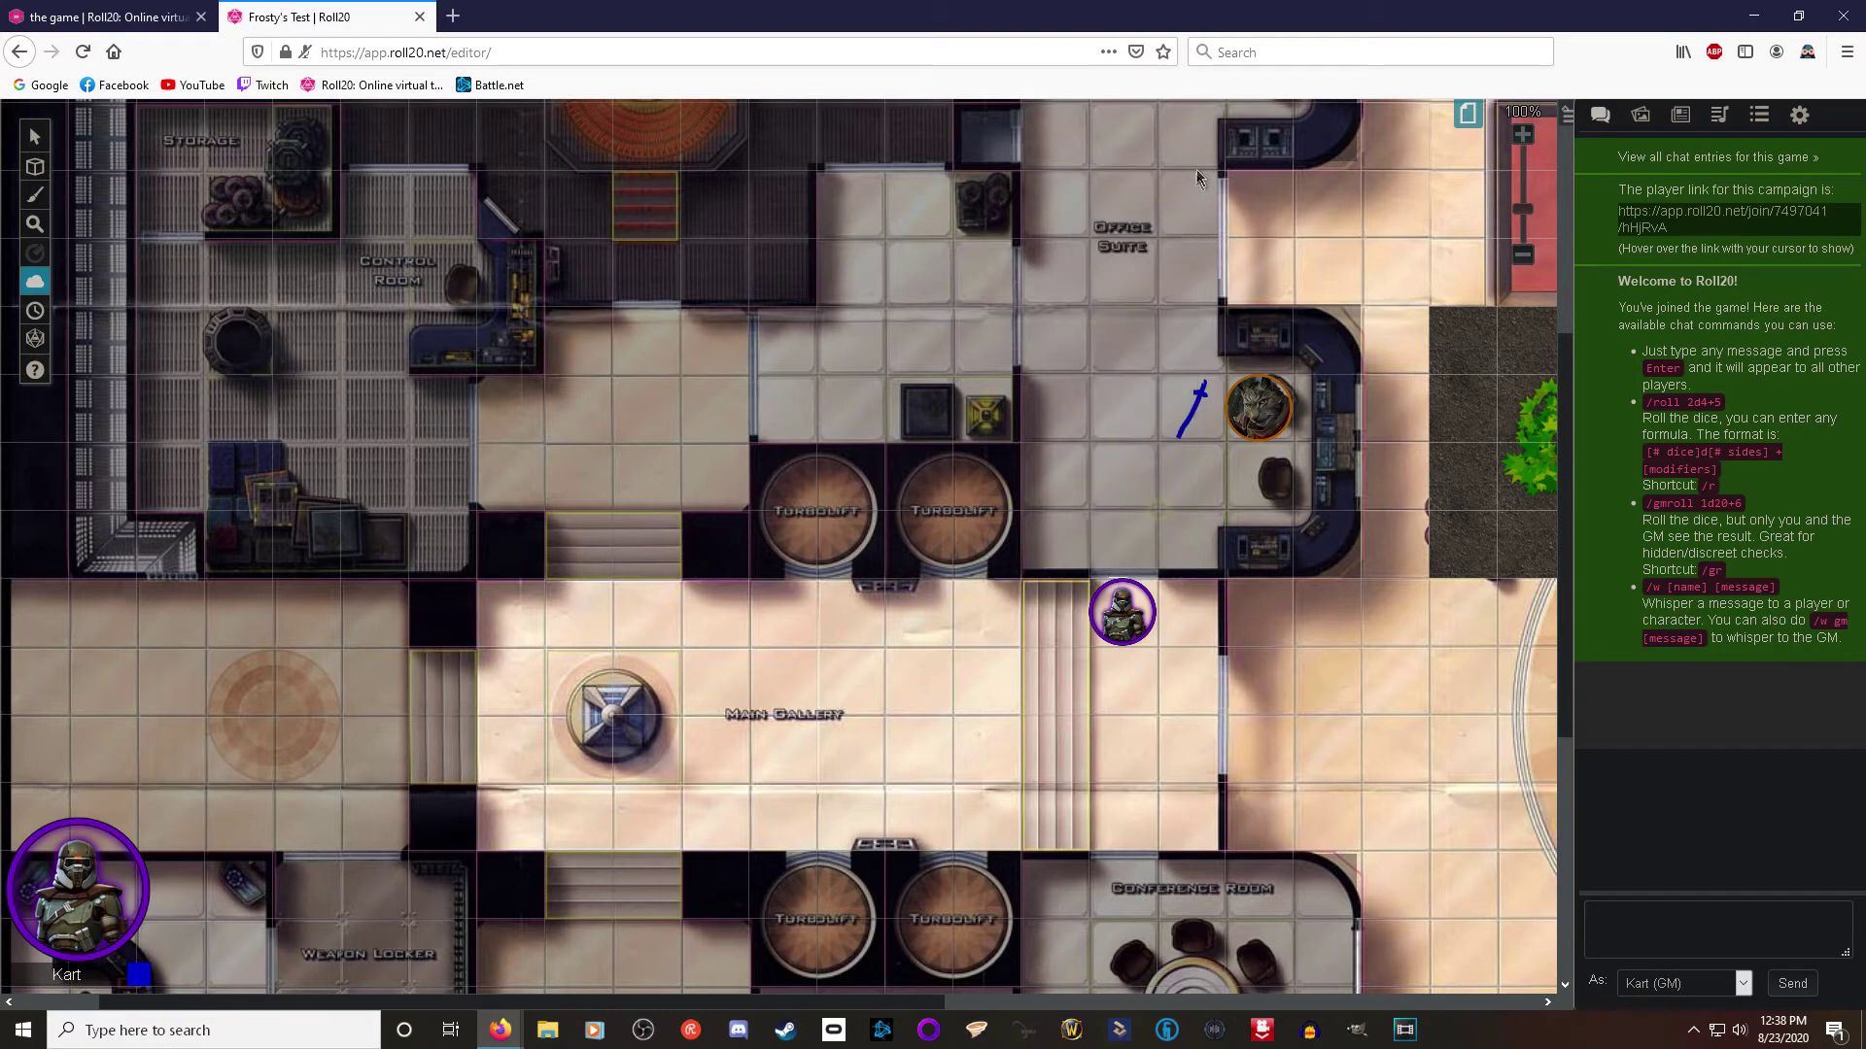
scroll(1127, 549, "up", 3)
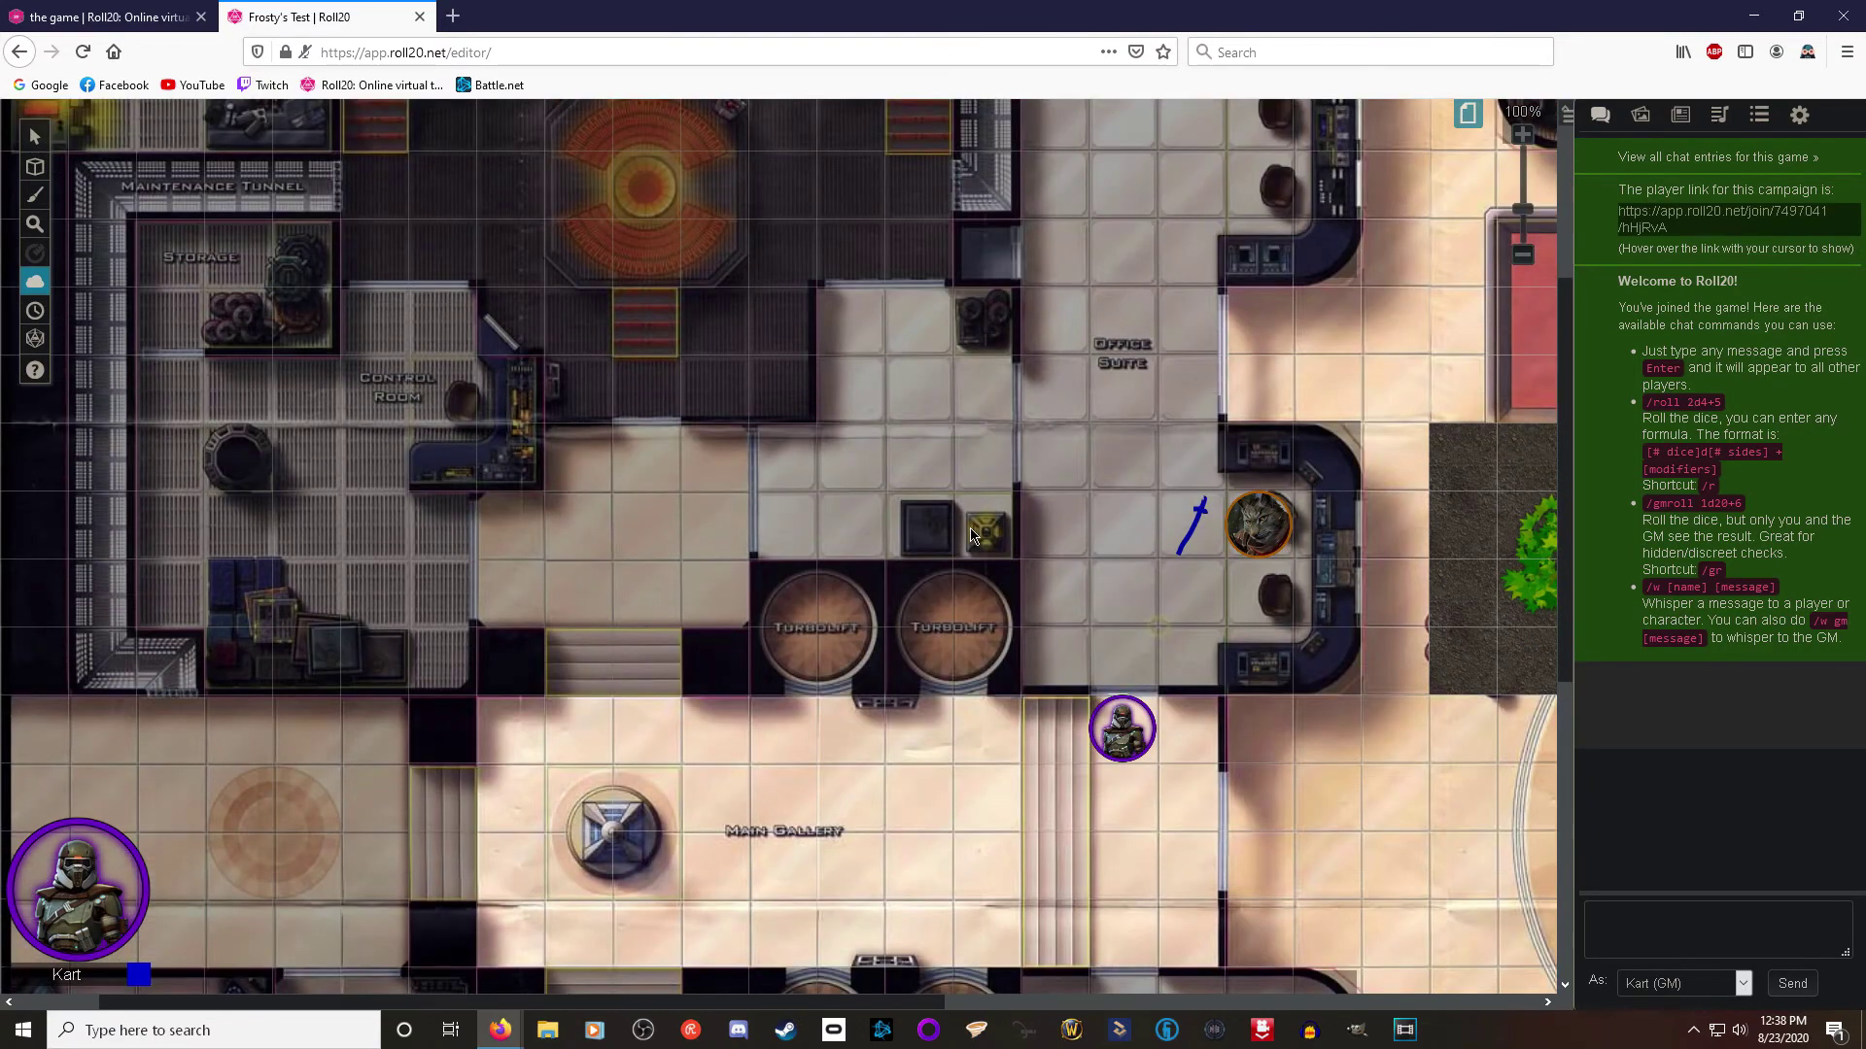
mouse_move(35, 166)
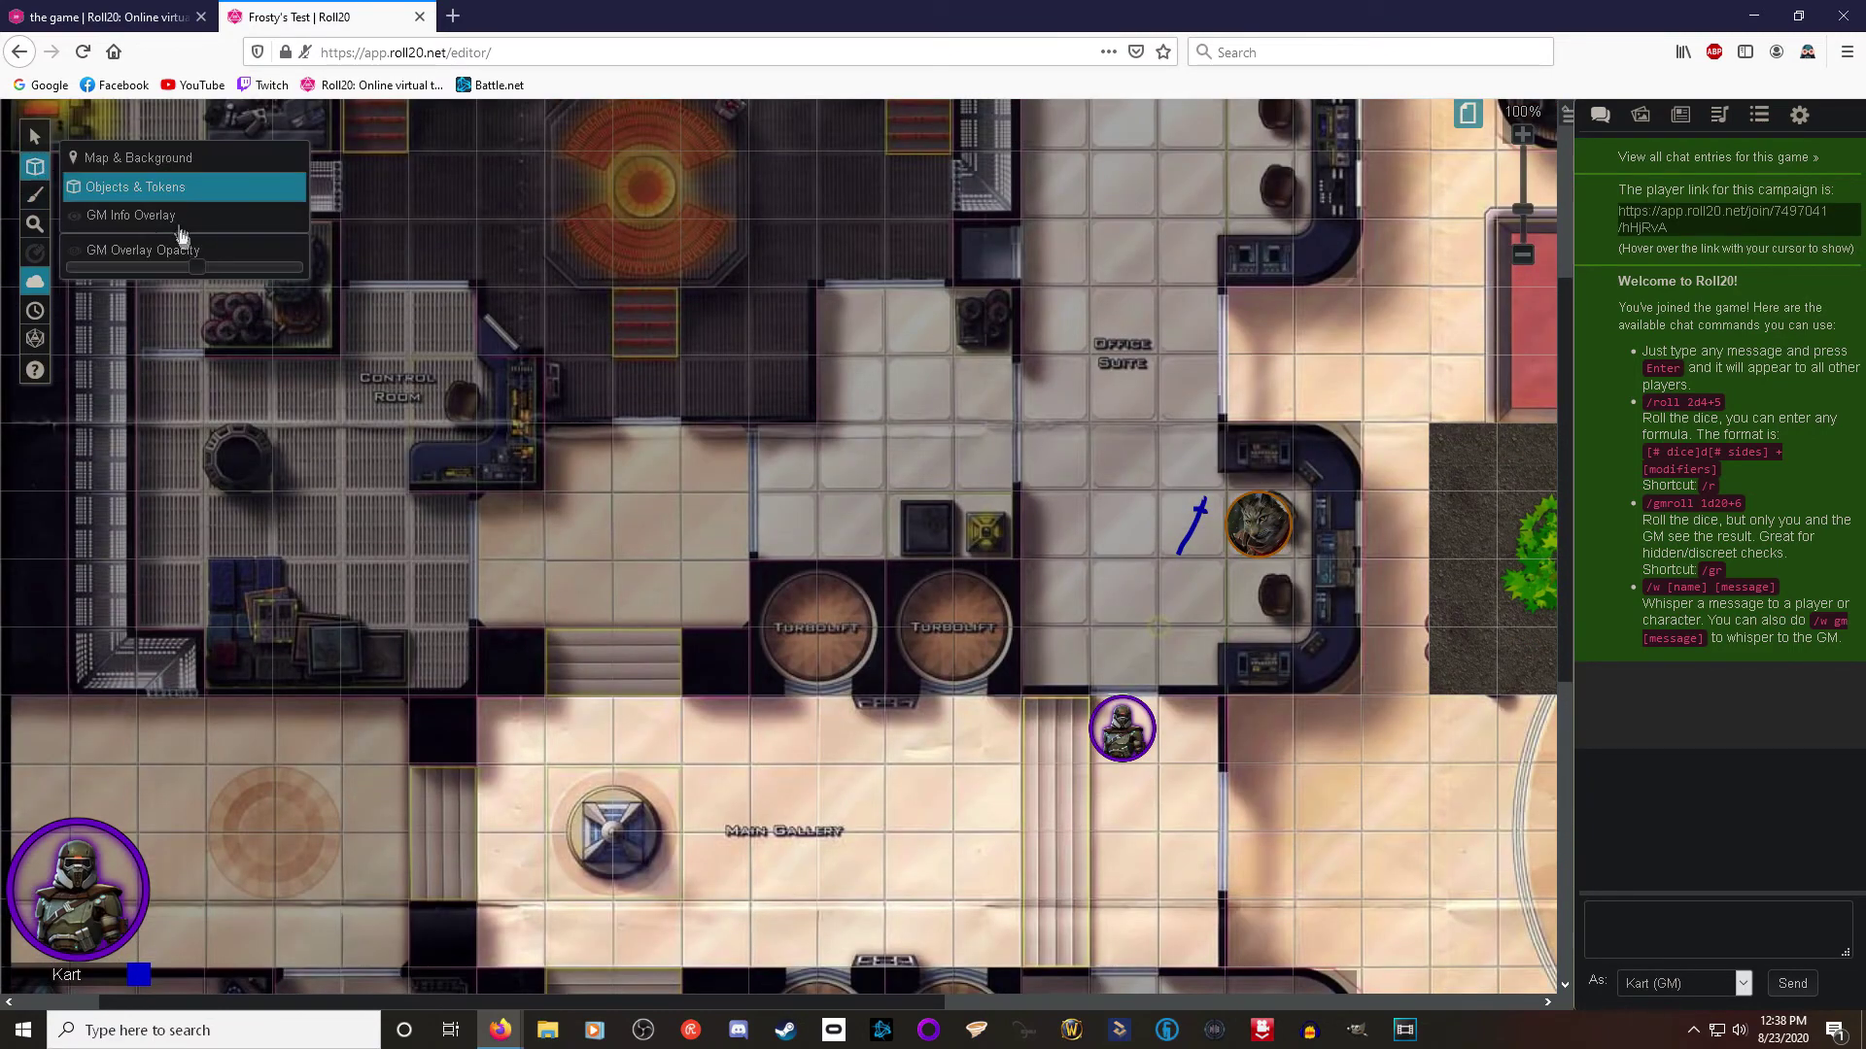
scroll(879, 539, "down", 3)
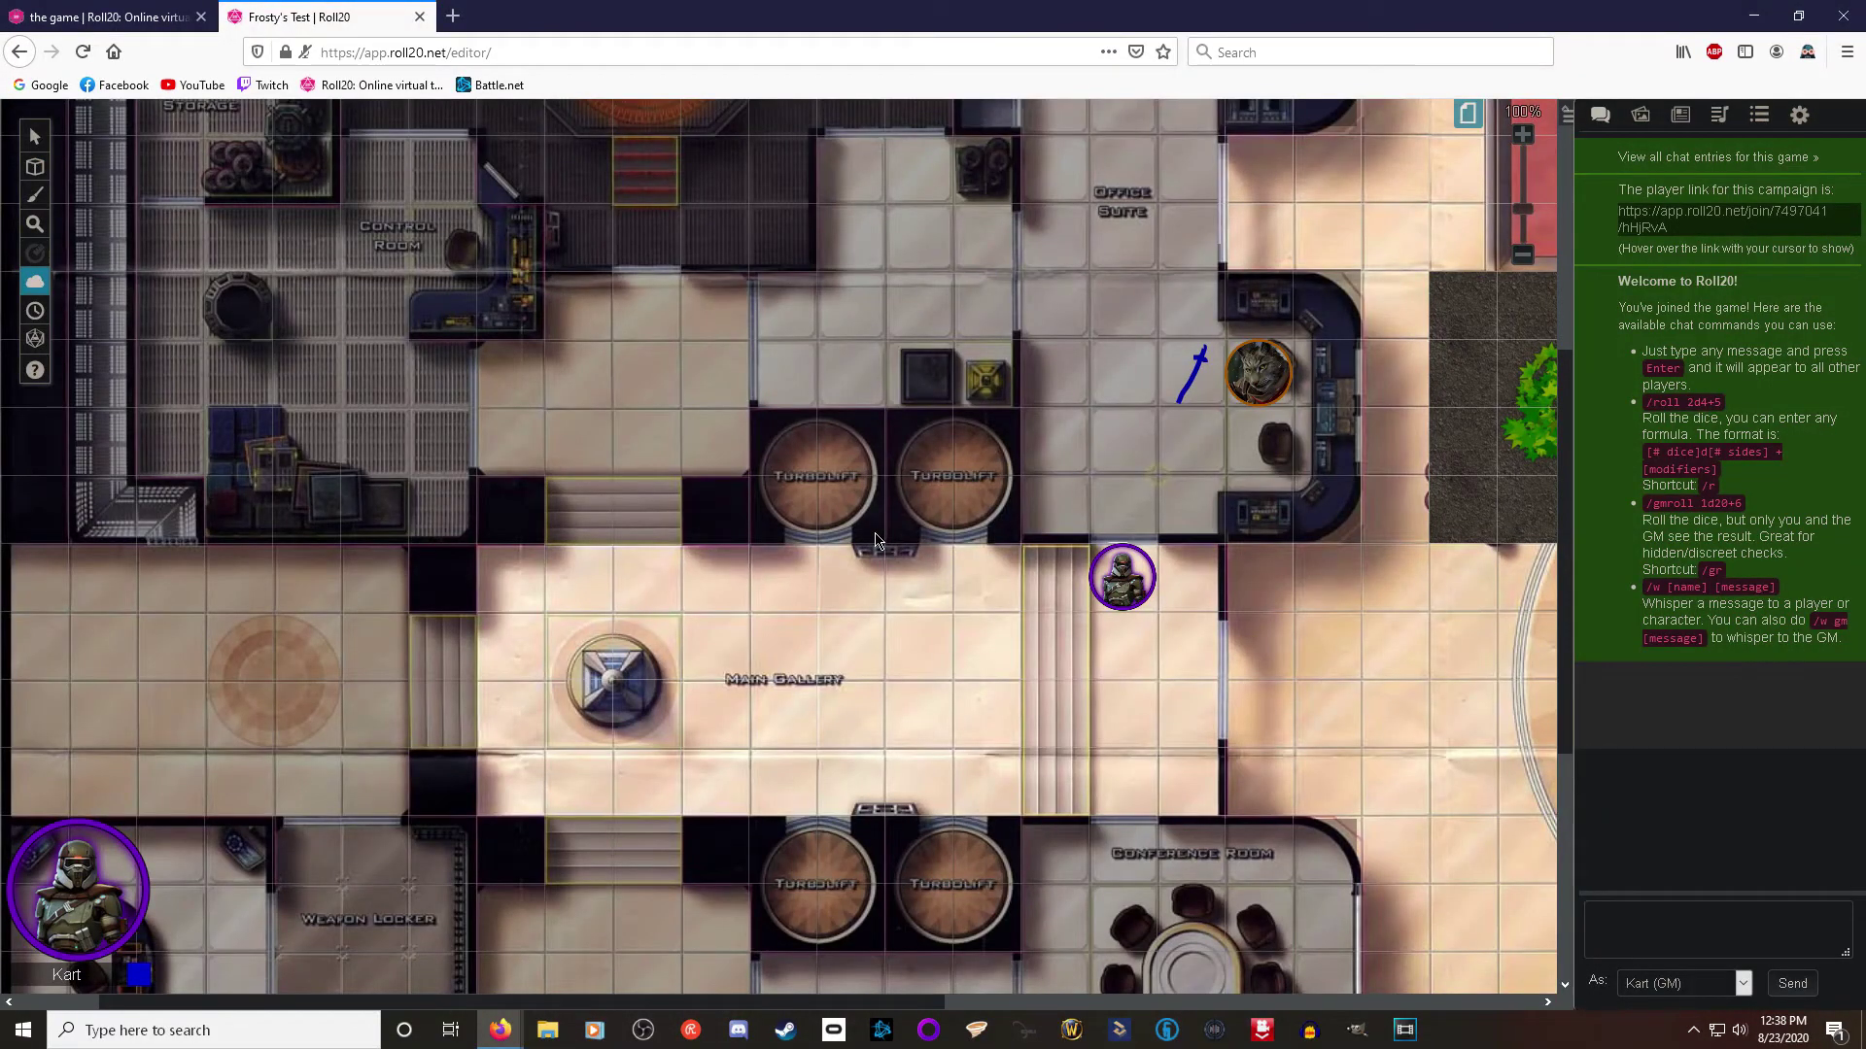
scroll(875, 542, "down", 3)
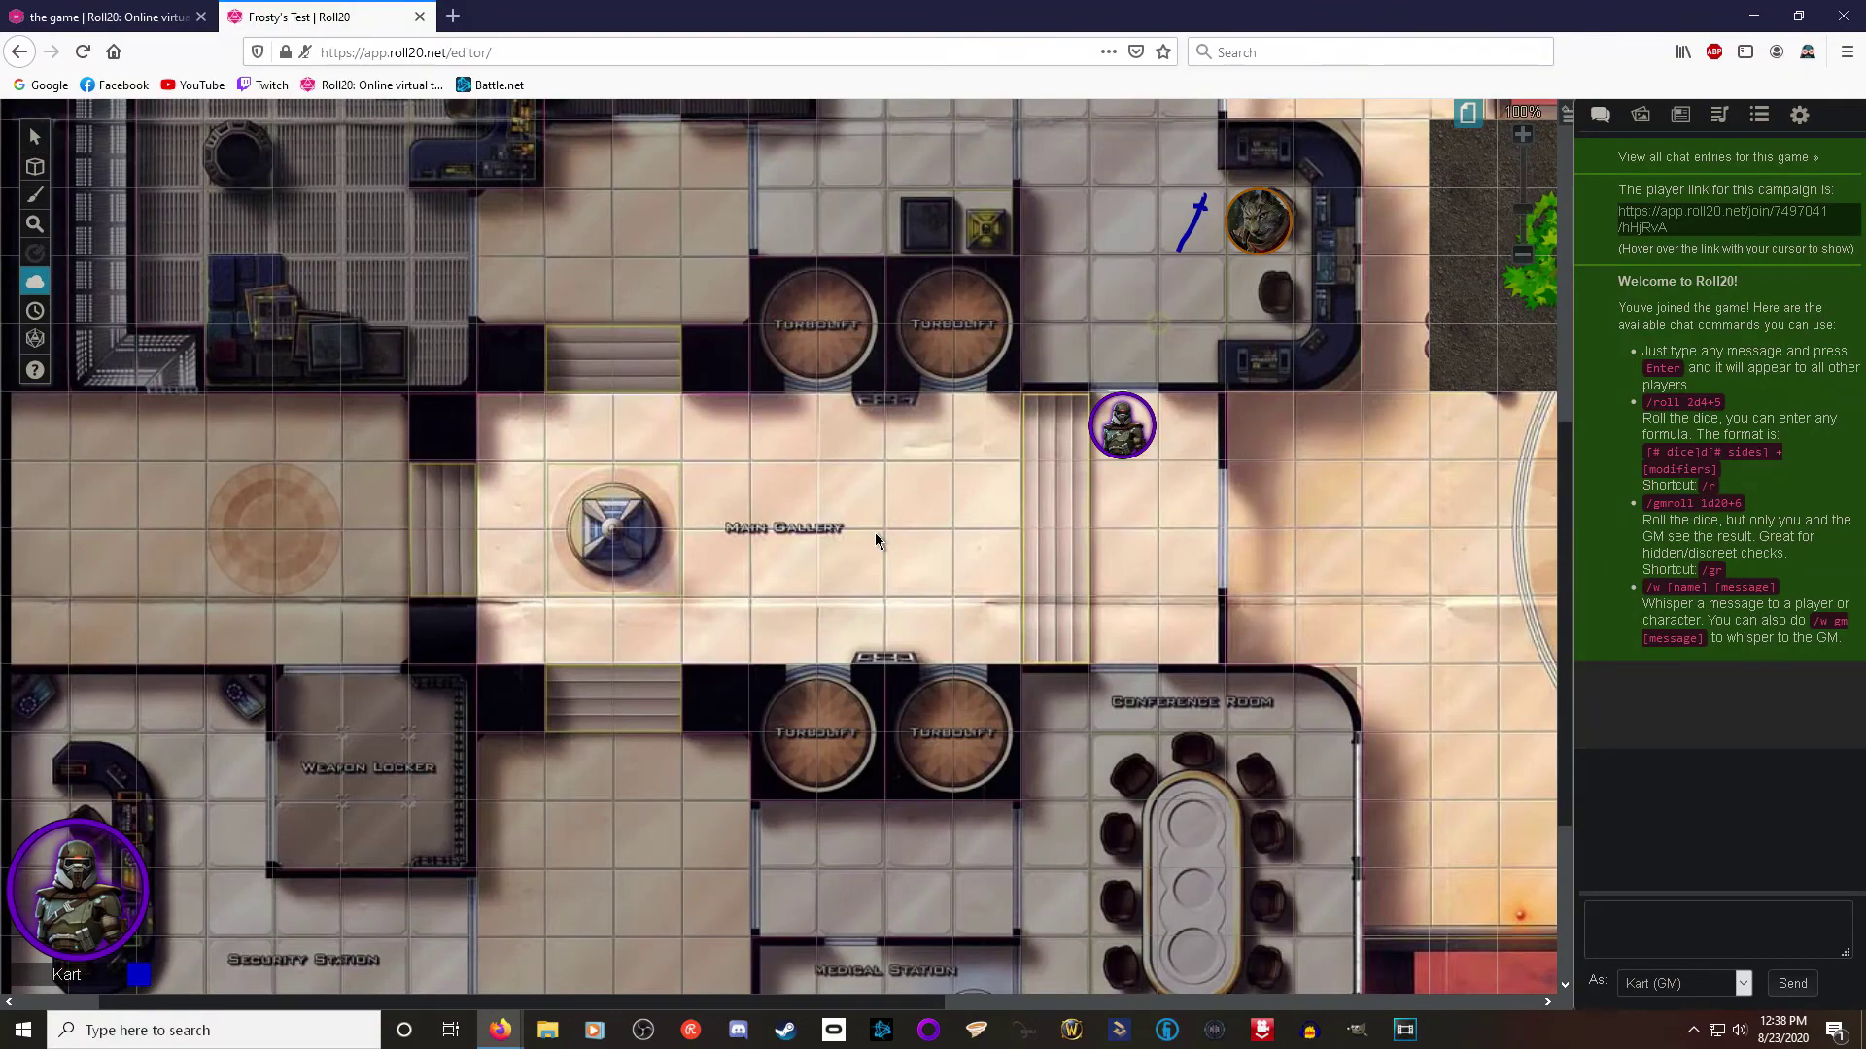
scroll(875, 541, "down", 3)
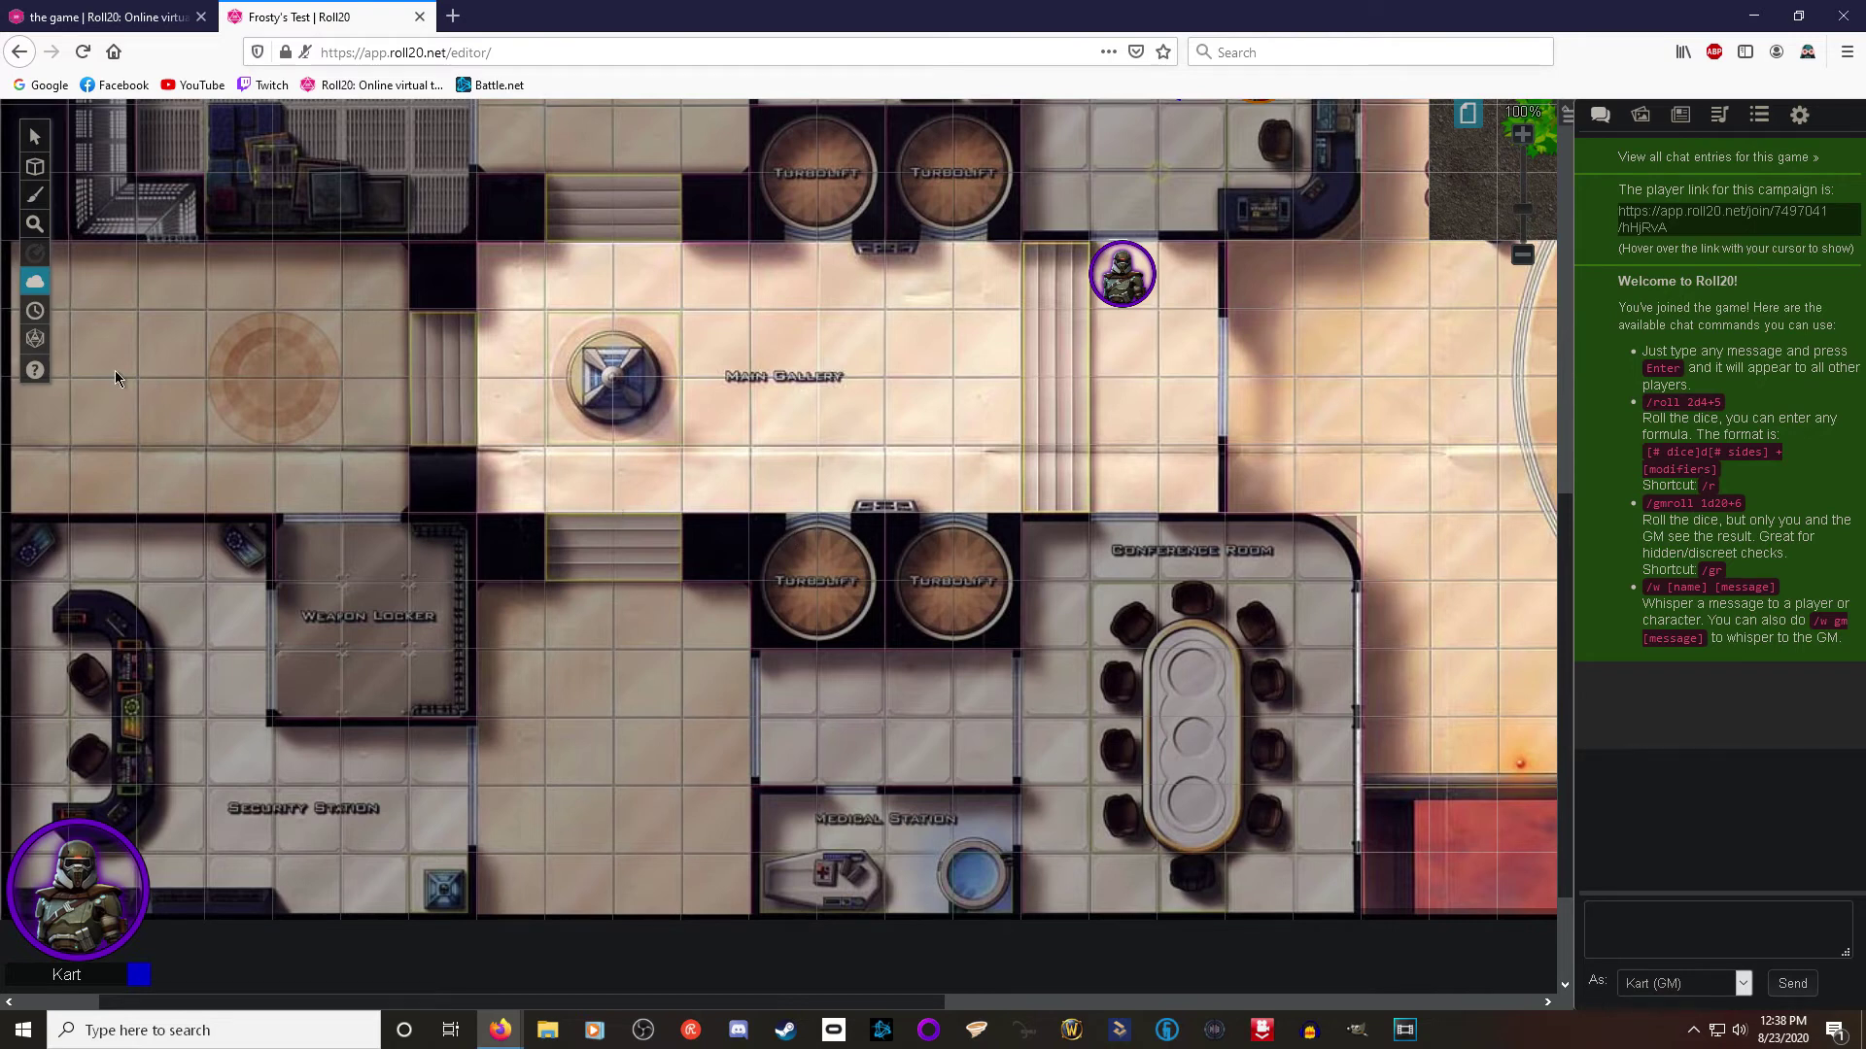
Step: Roll a single d20 into the chat with the dice roller
mouse_move(36, 342)
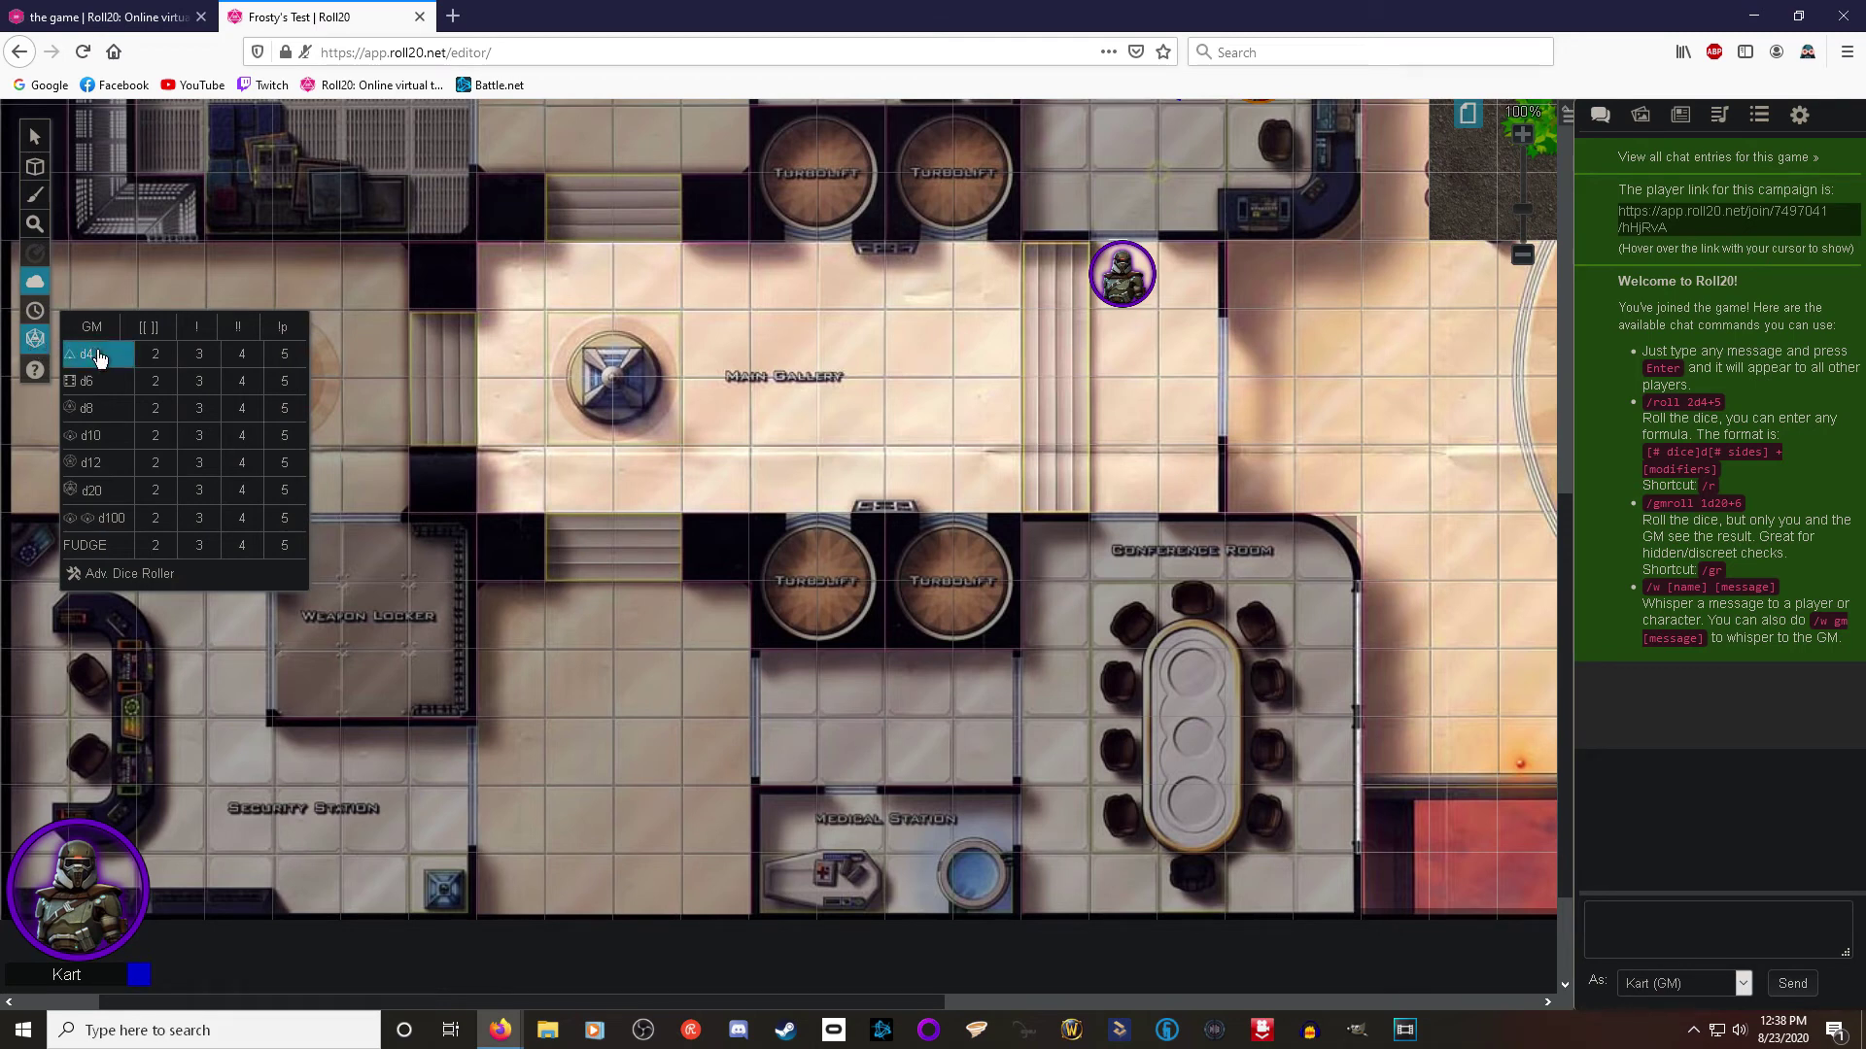
left_click(98, 498)
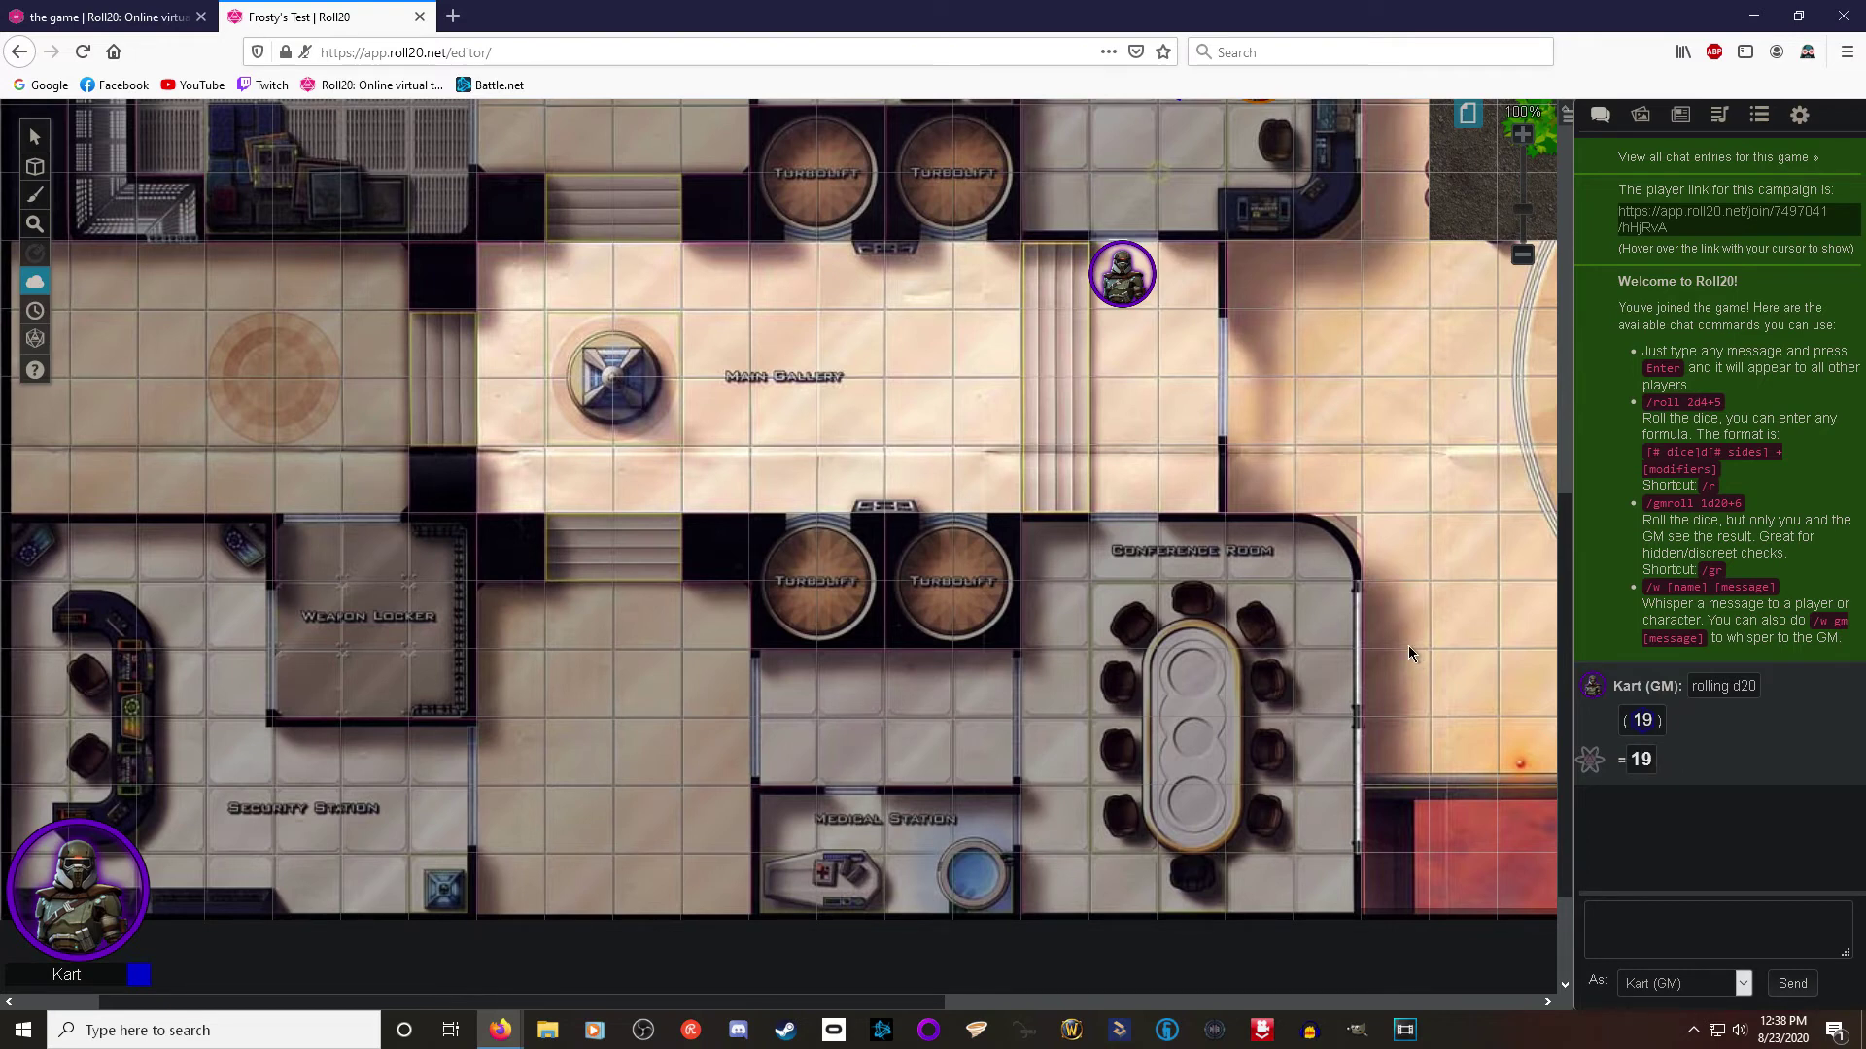
Step: Inspect the turn order tracker and its sorting and custom item settings, leaving both closed
left_click(36, 312)
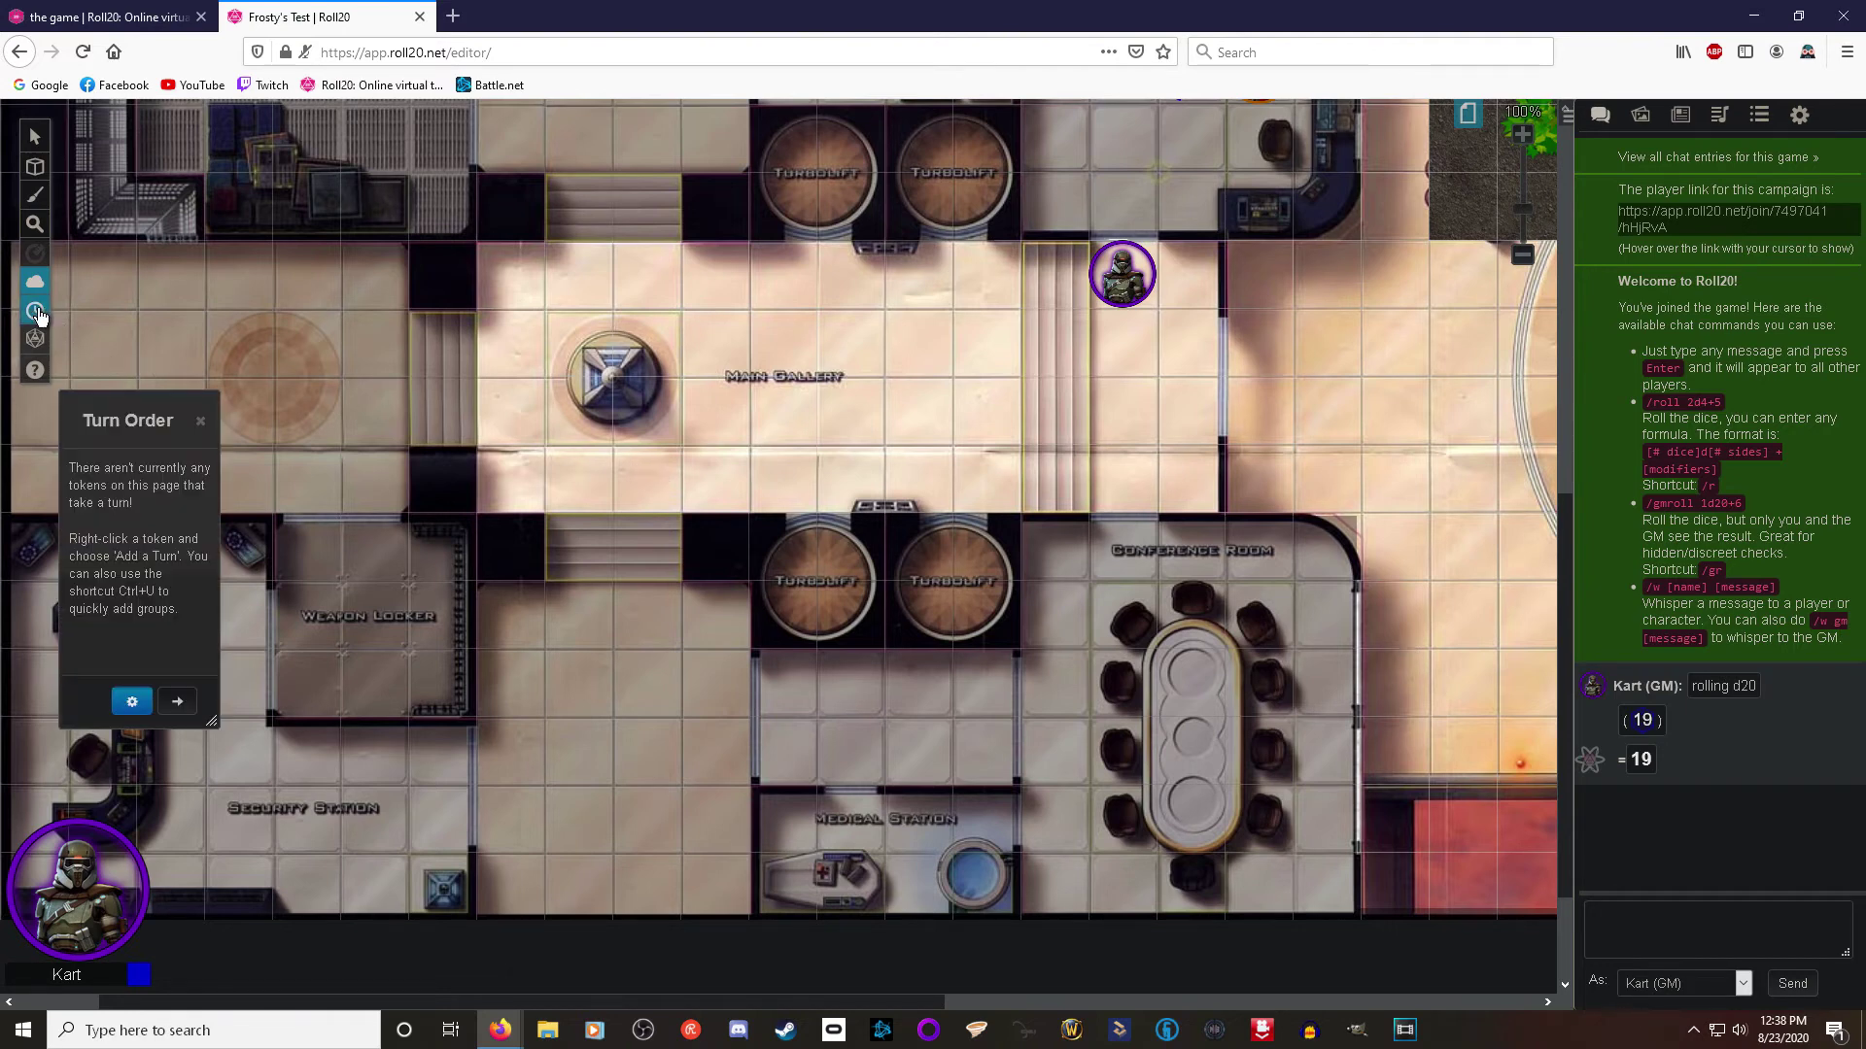
left_click(200, 421)
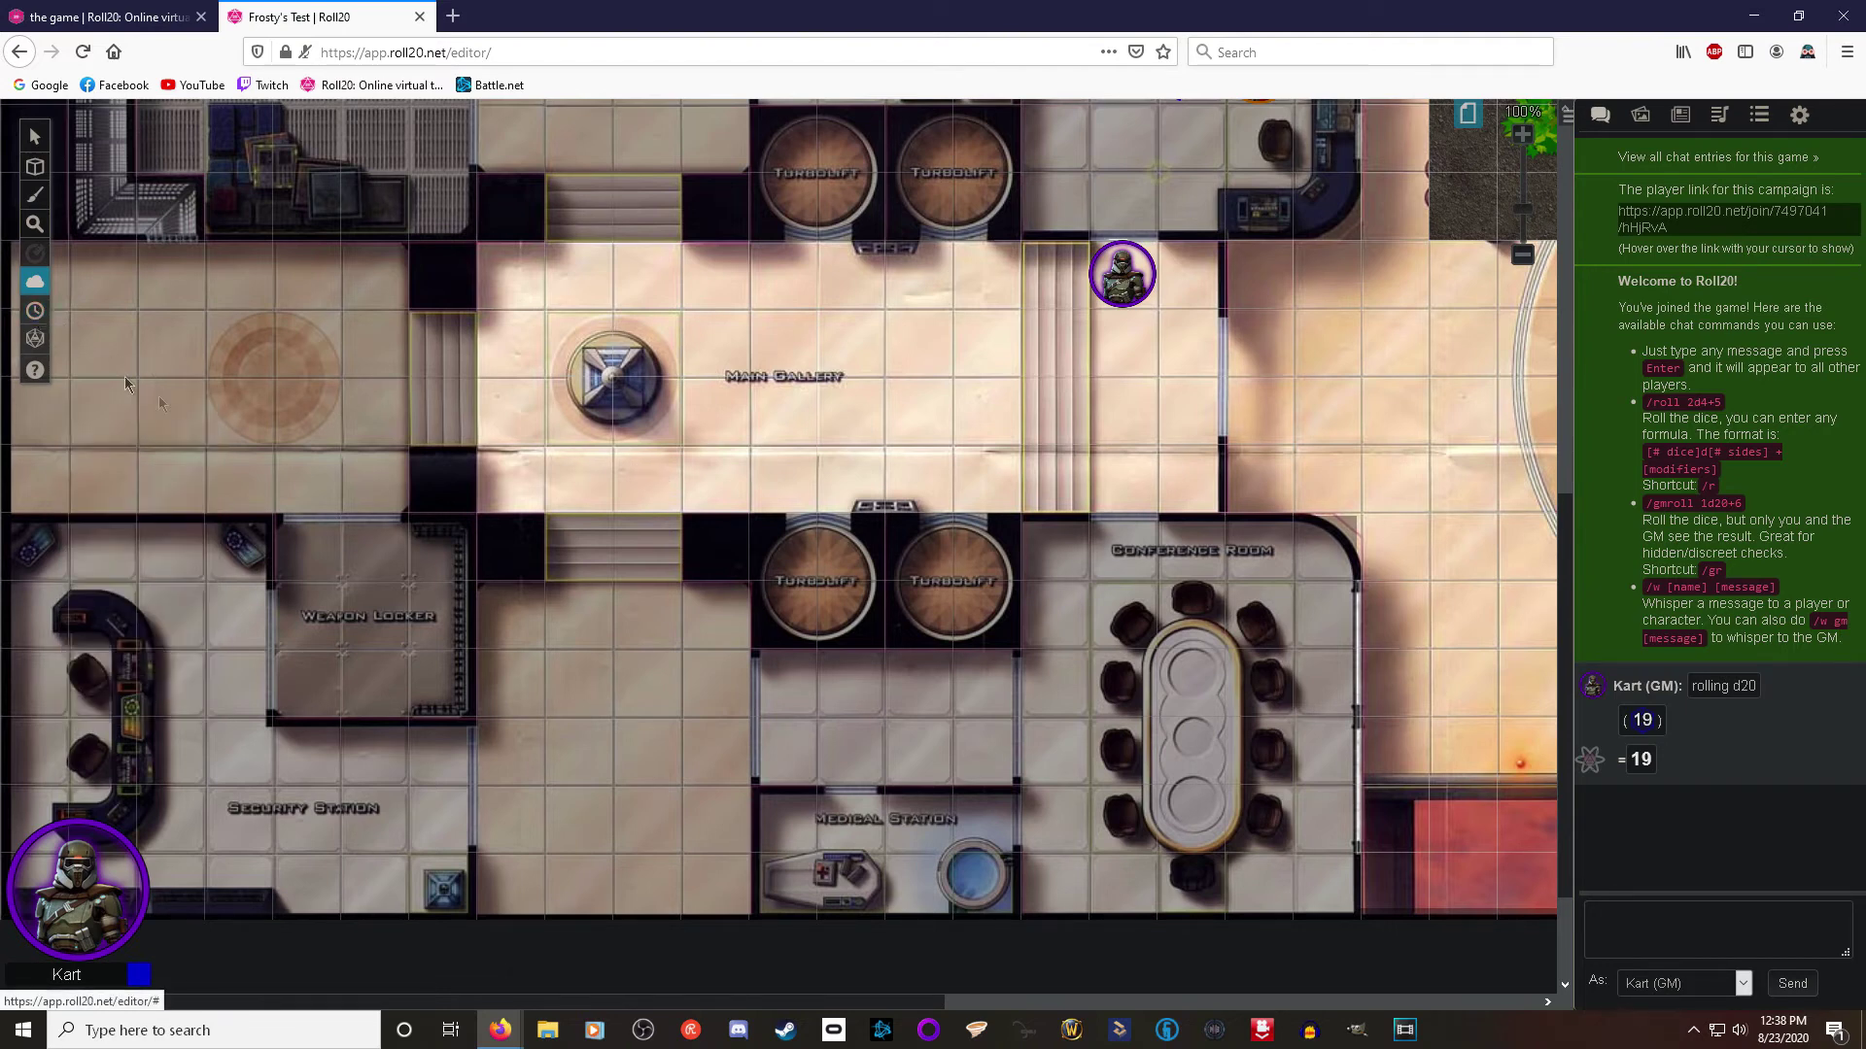
left_click(33, 312)
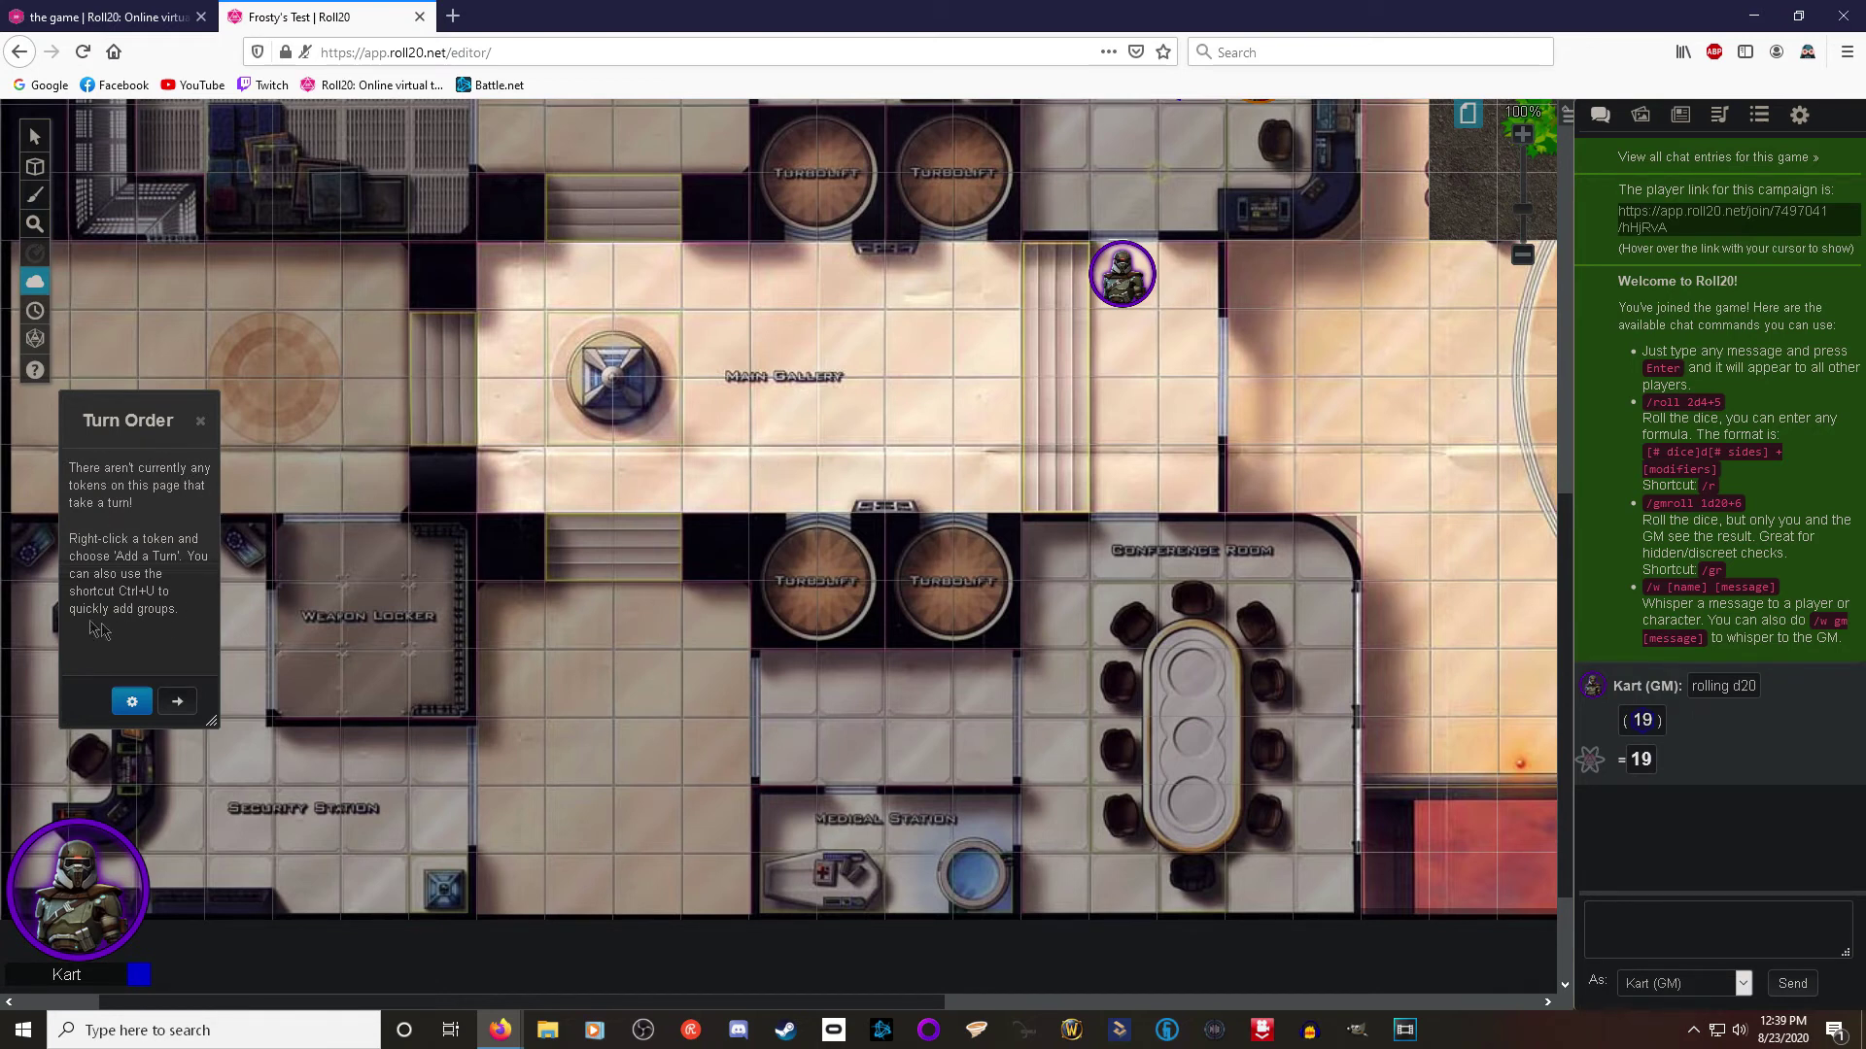
left_click(133, 703)
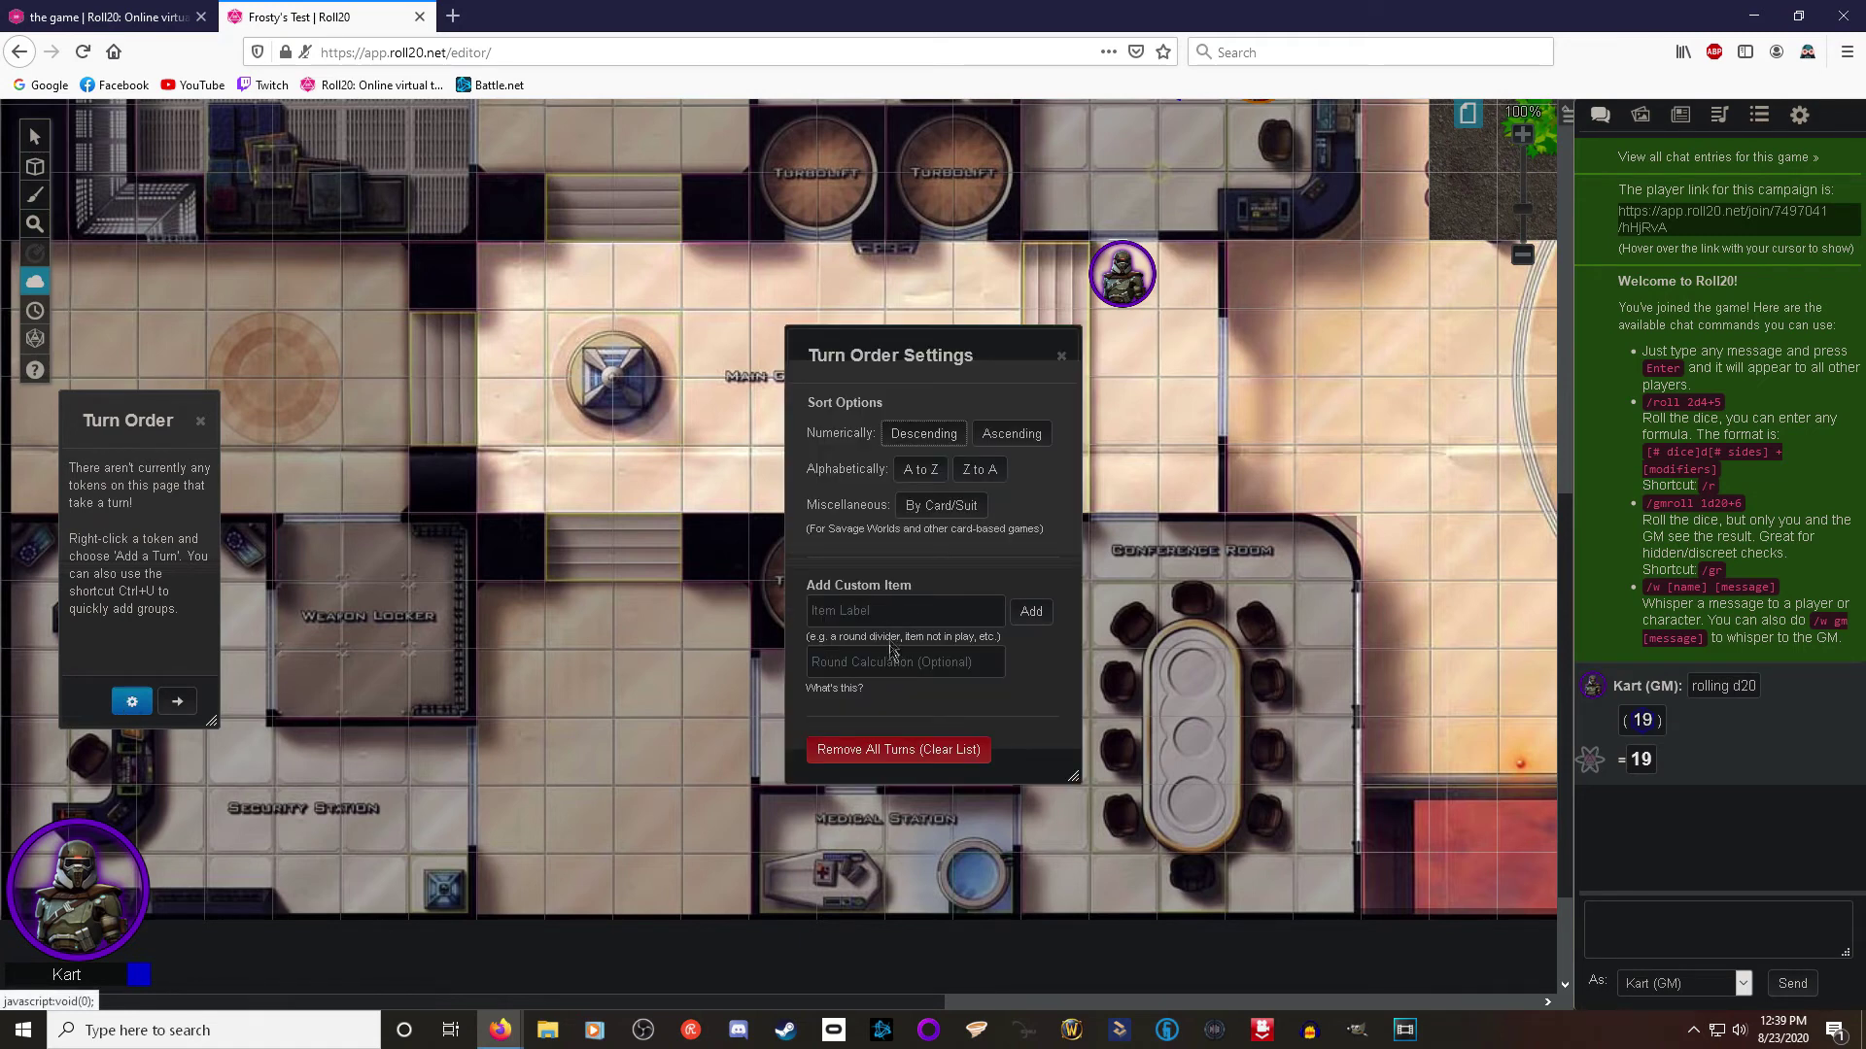
left_click(1061, 357)
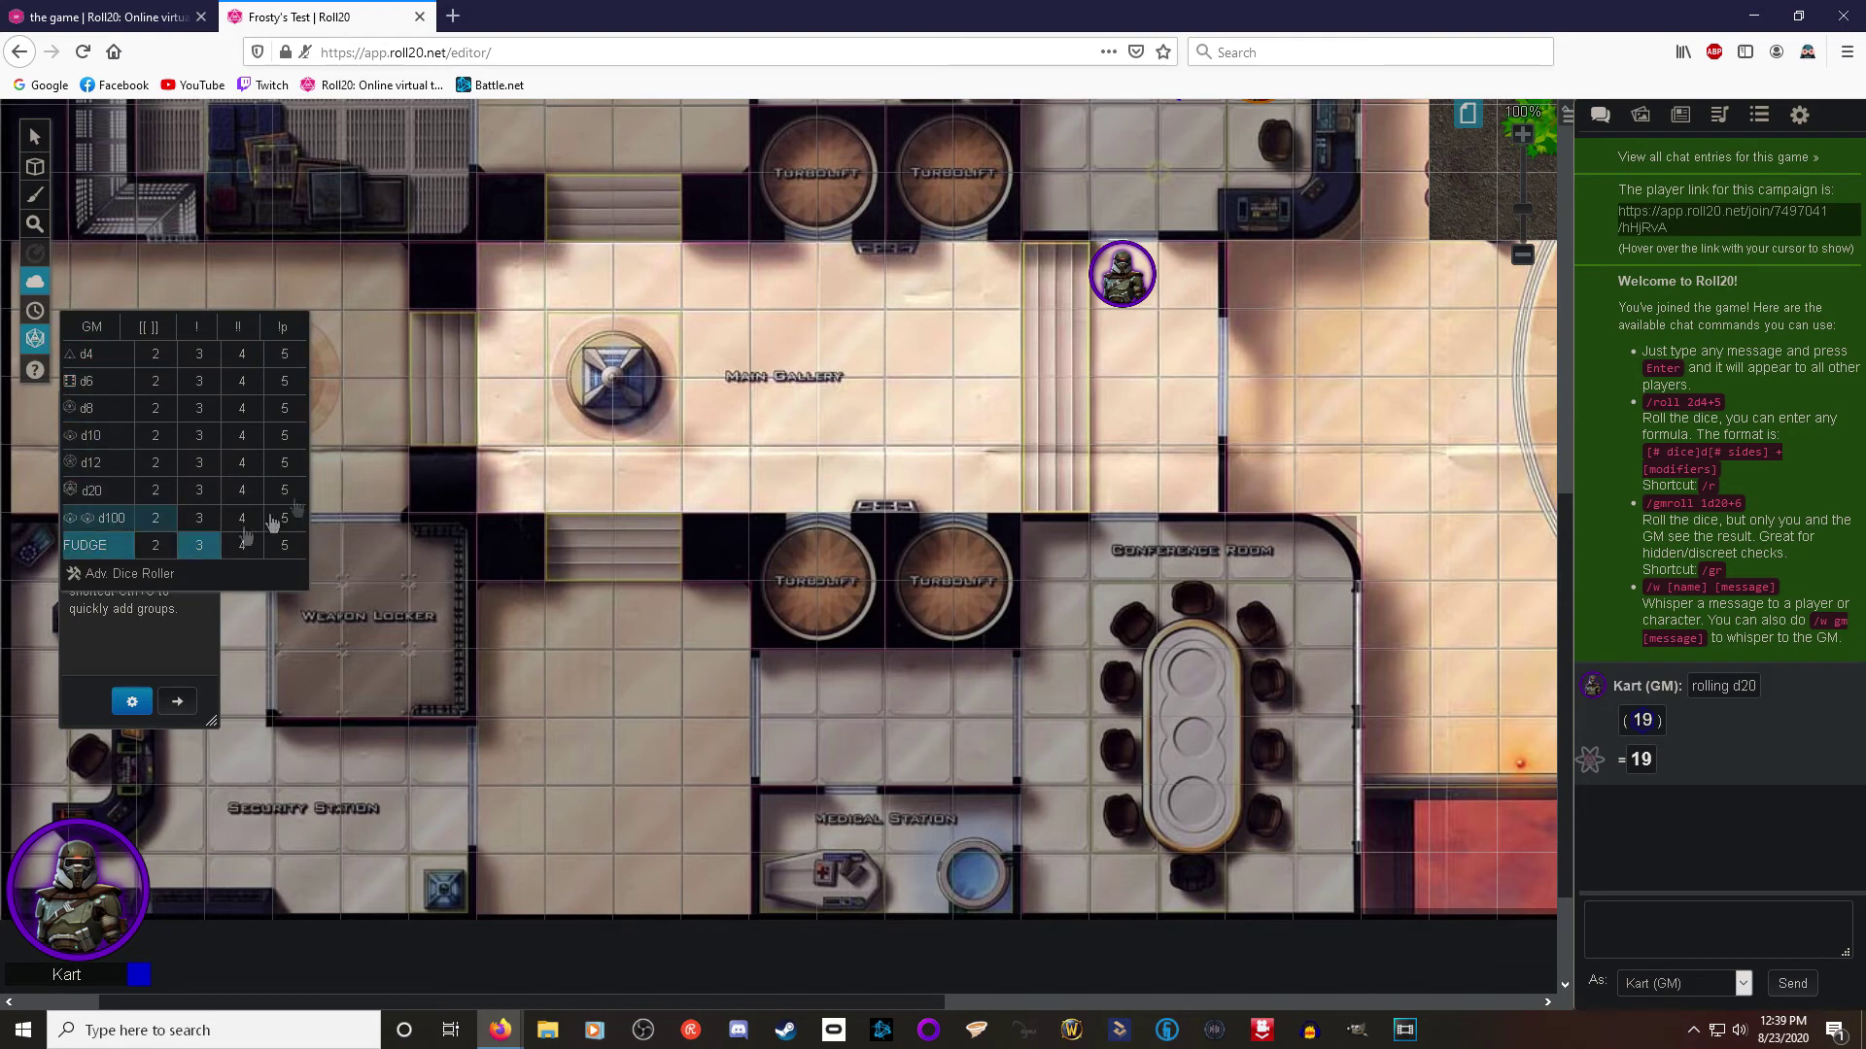
left_click(200, 420)
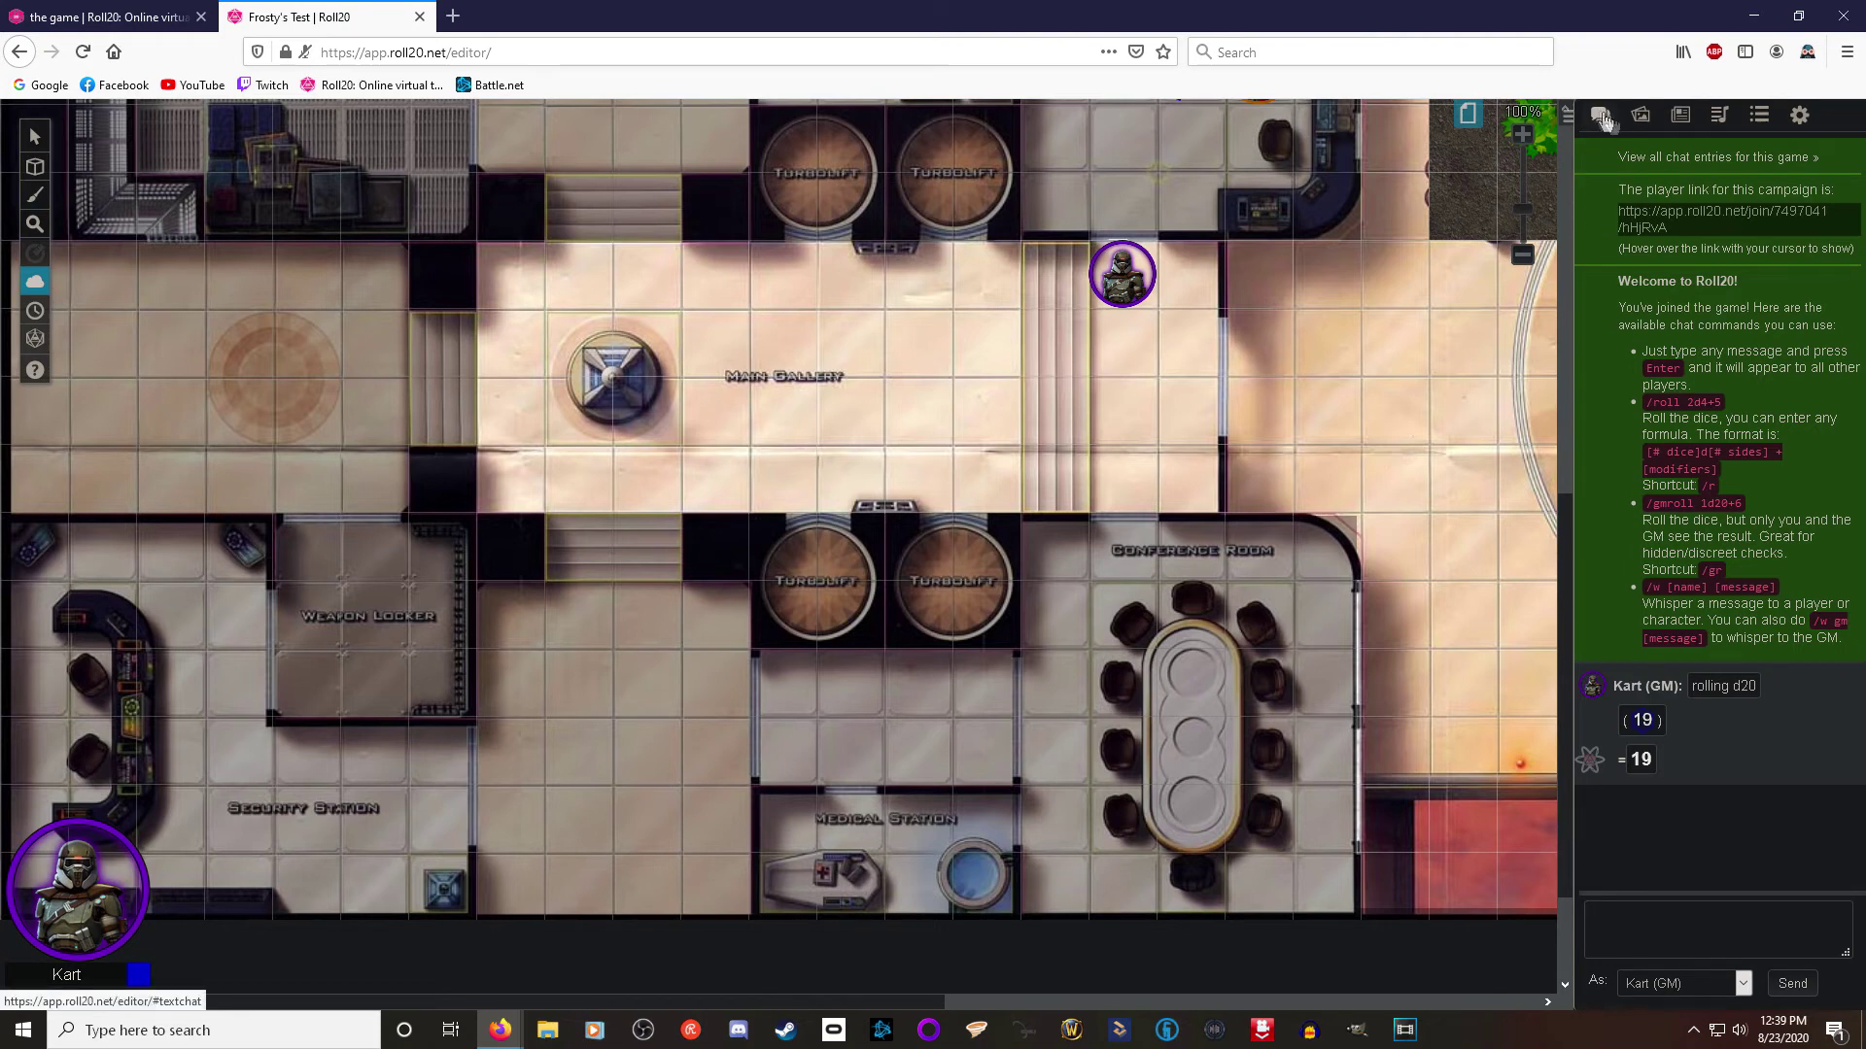
Step: Look through the journal, the jukebox, and the collections of macros, decks and rollable tables
left_click(1676, 125)
left_click(1714, 119)
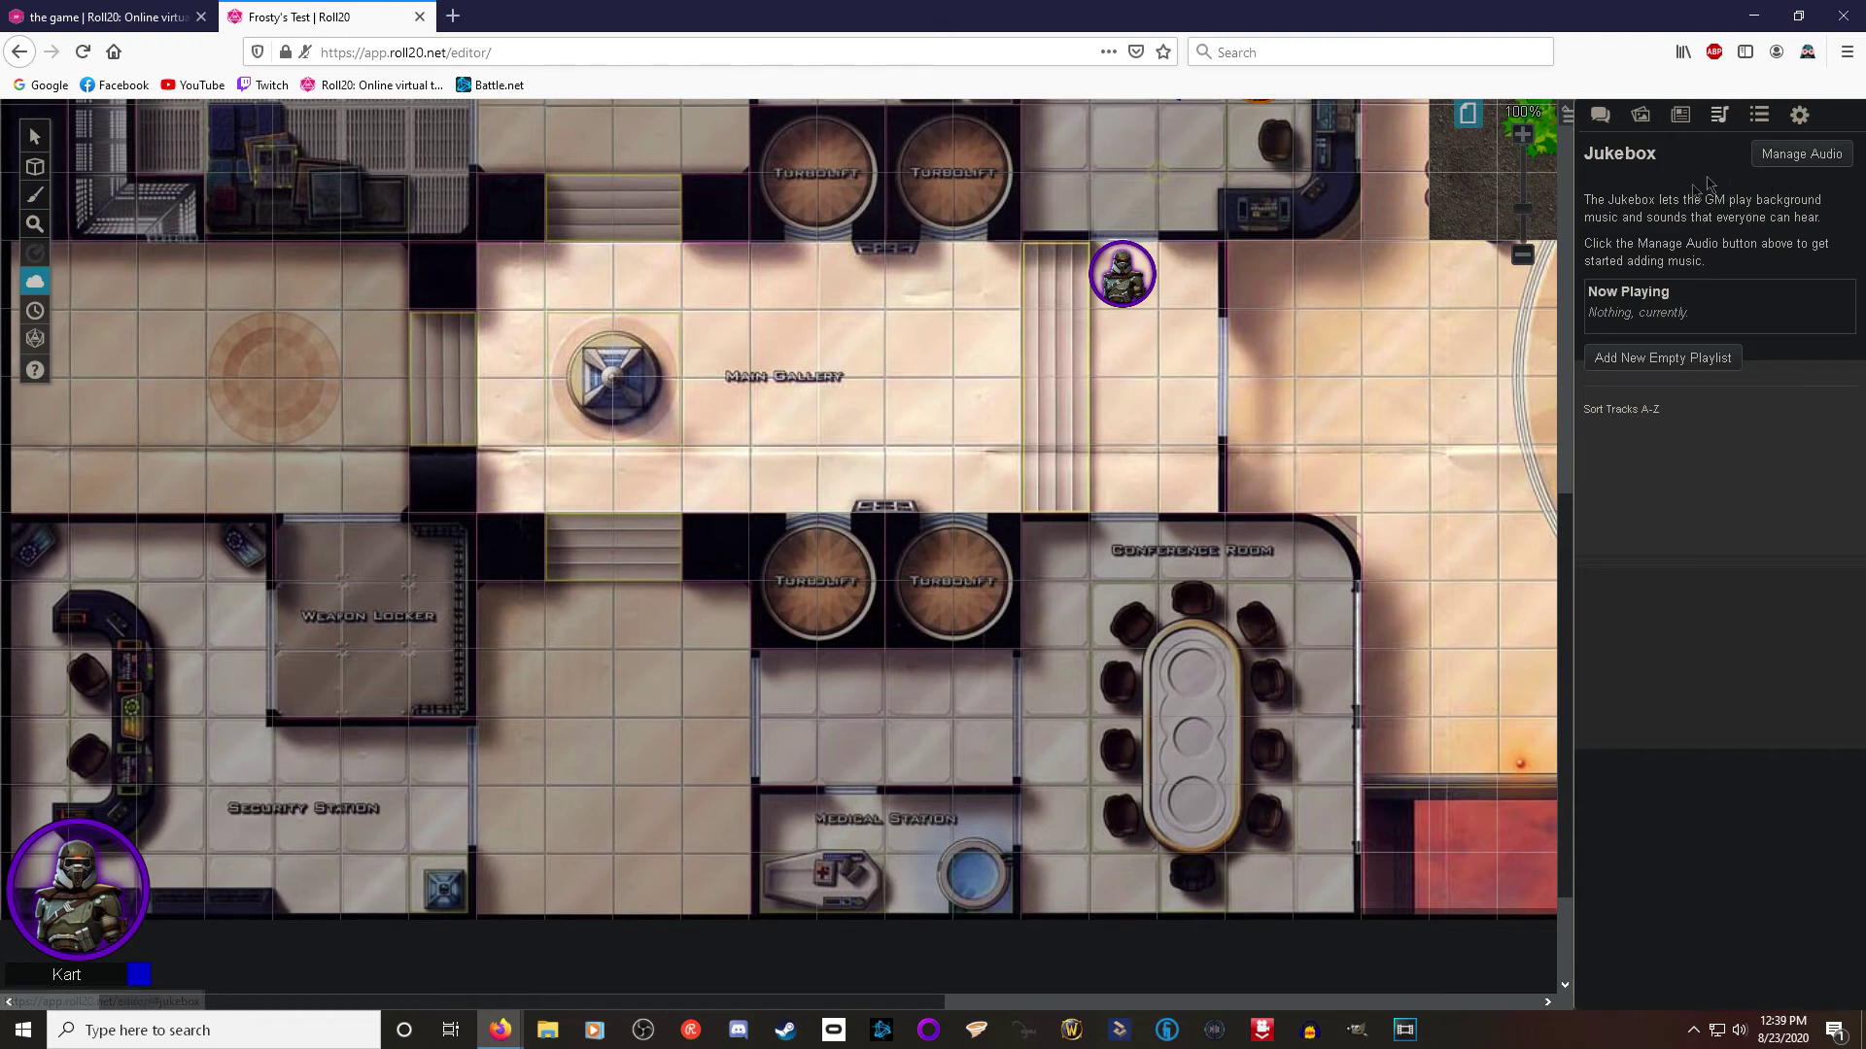
left_click(1760, 116)
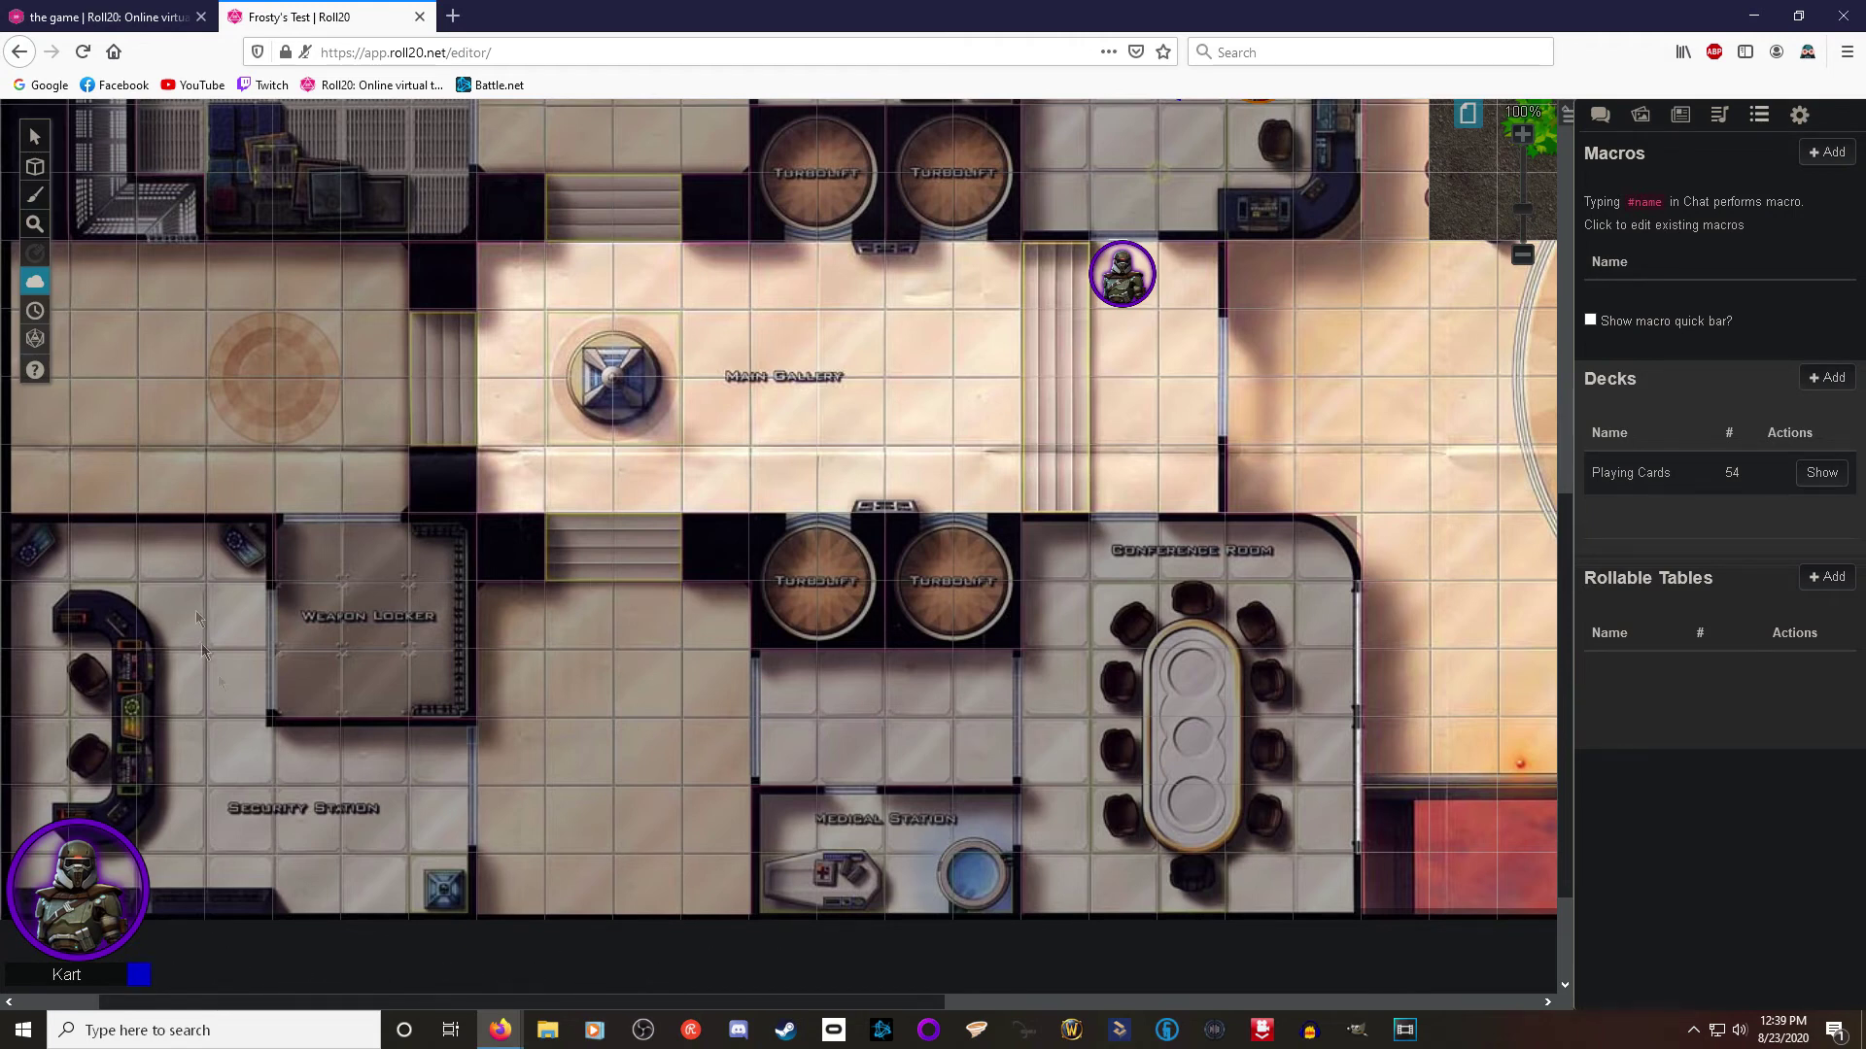
Step: Roll another public d20 into the chat
mouse_move(43, 342)
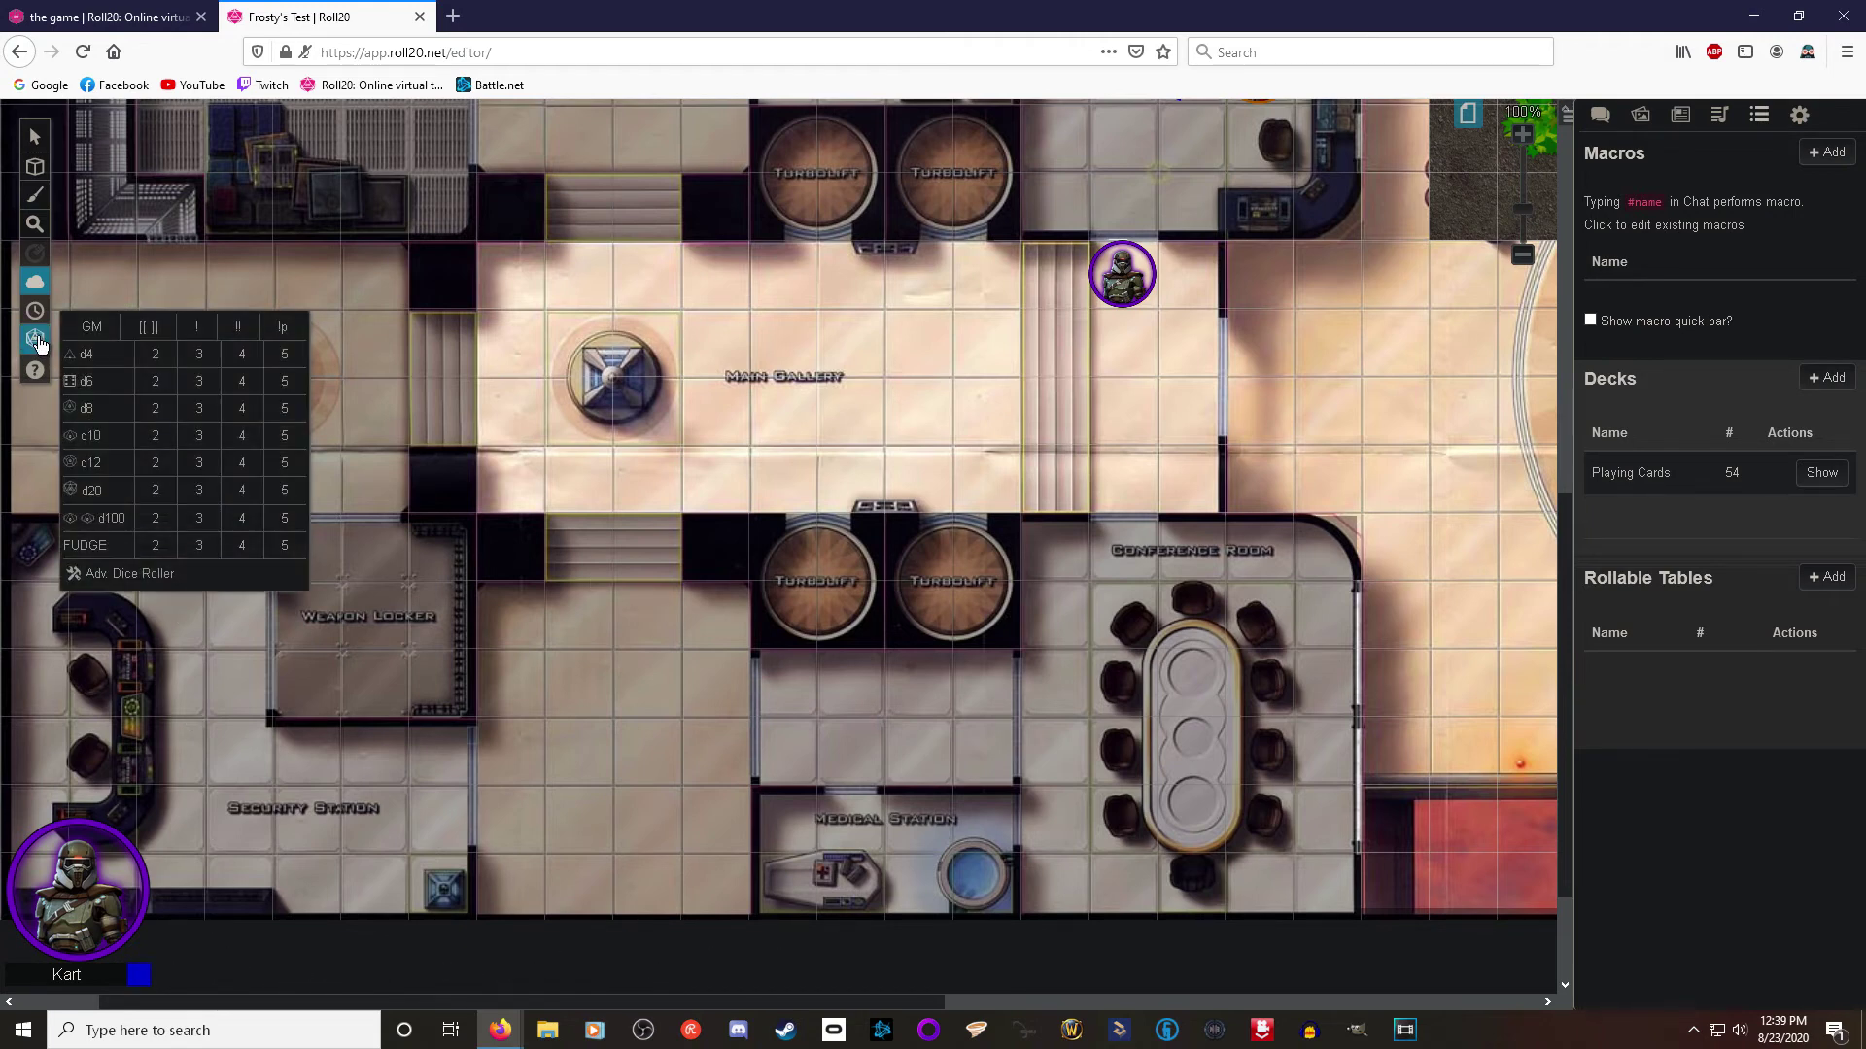
left_click(114, 500)
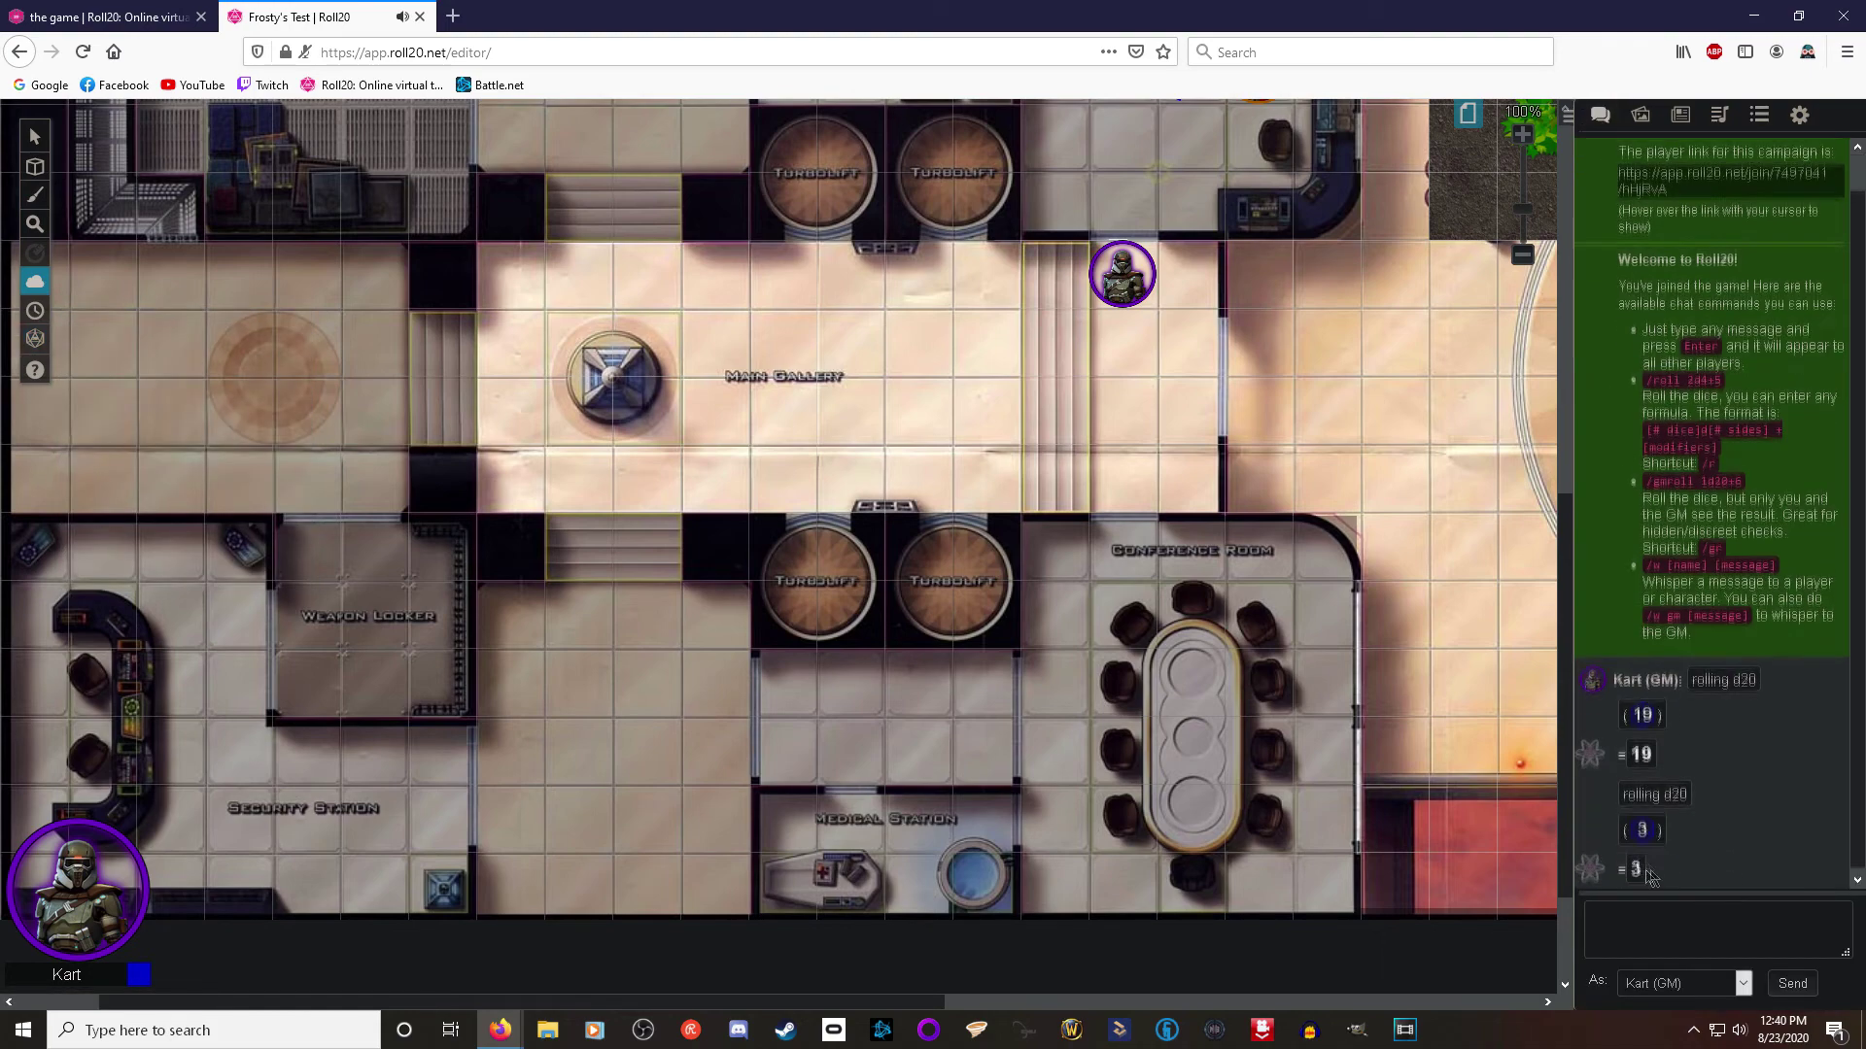
Step: Enable 3D dice and automatic rolling of 3D dice in the personal settings
left_click(1801, 115)
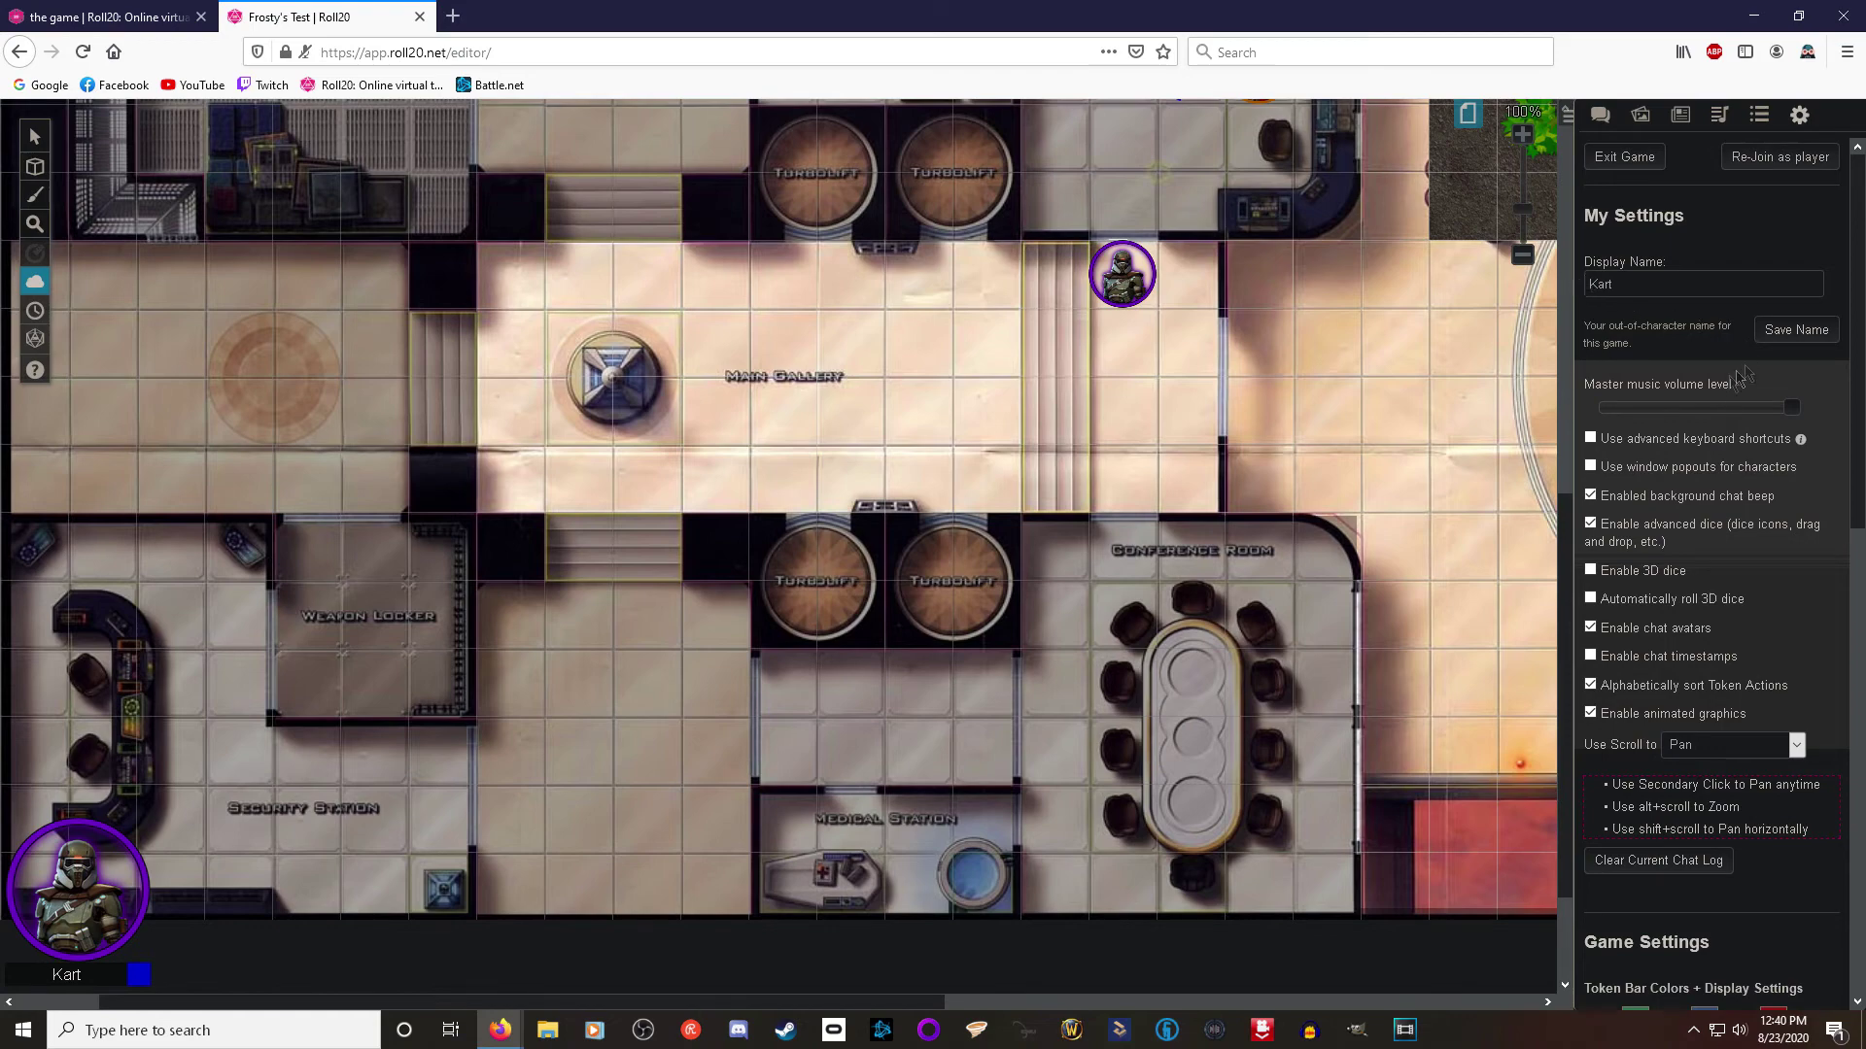
scroll(1631, 413, "down", 2)
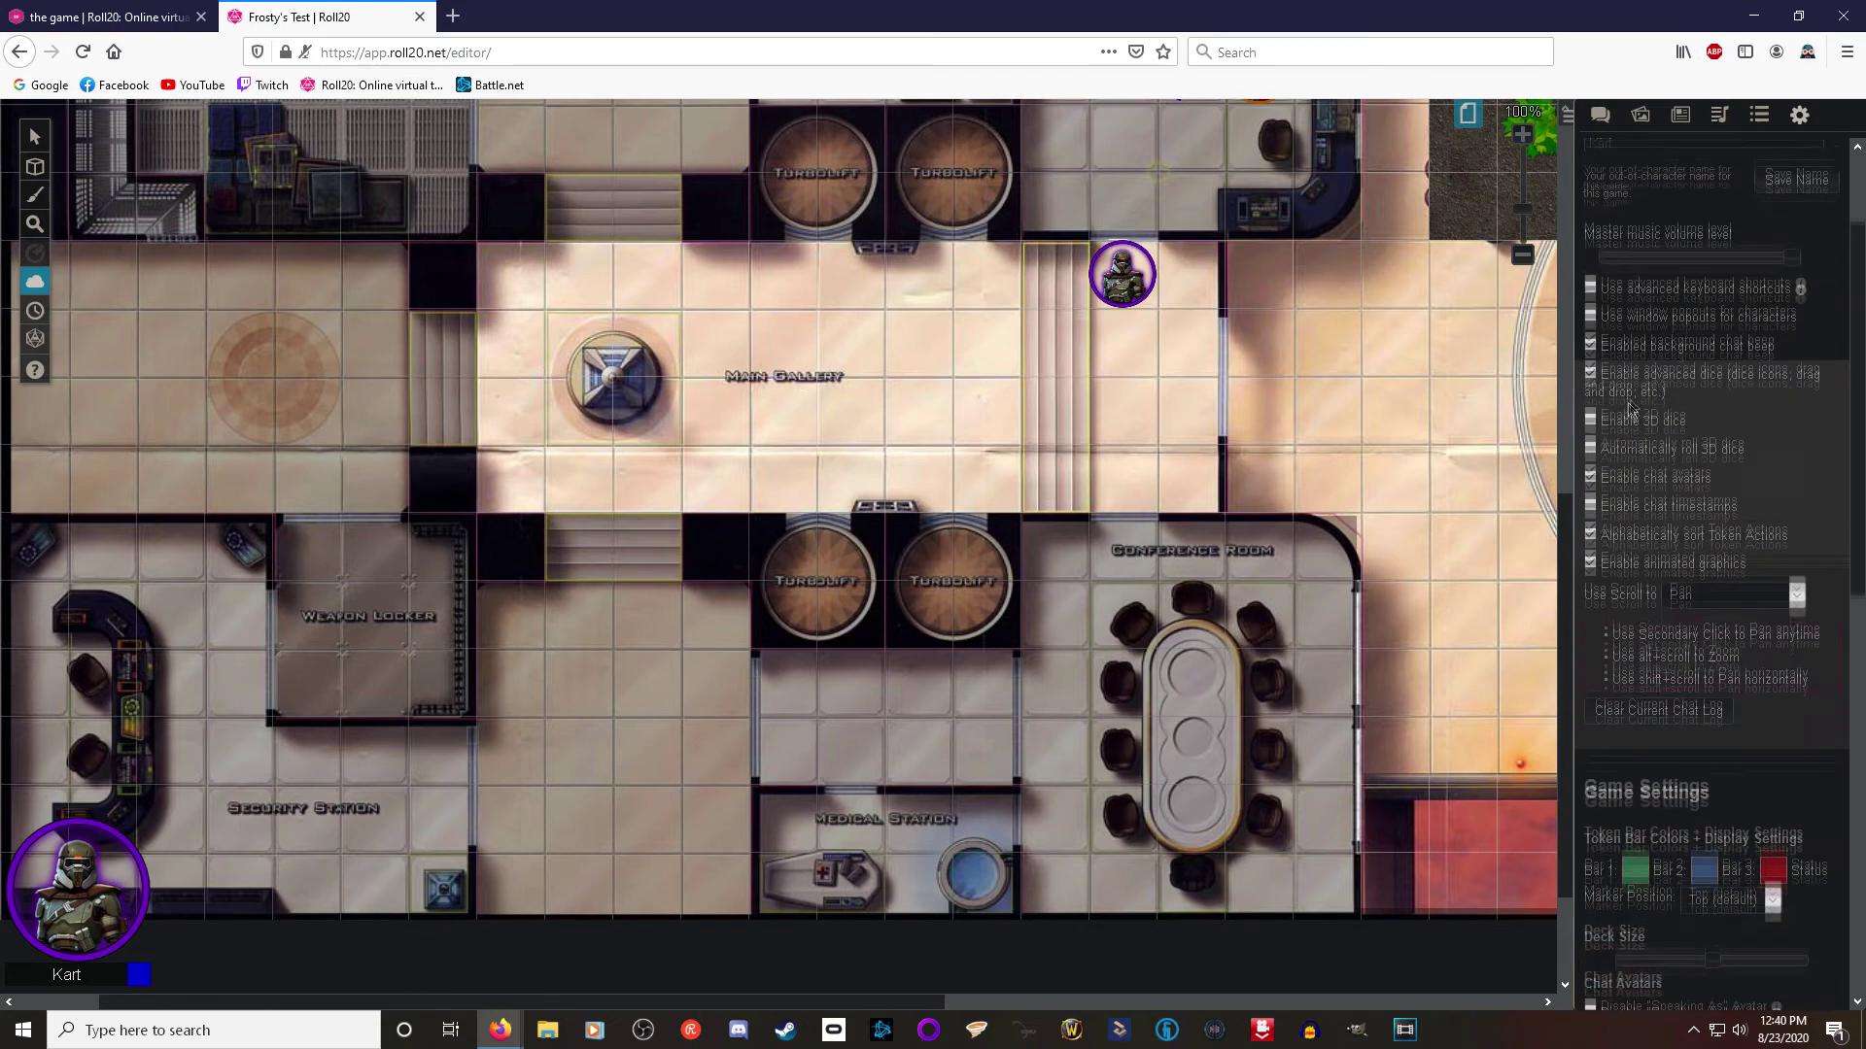
left_click(1591, 396)
left_click(1592, 425)
Step: Return to the chat and roll a d20 that only the GM can see
left_click(1600, 114)
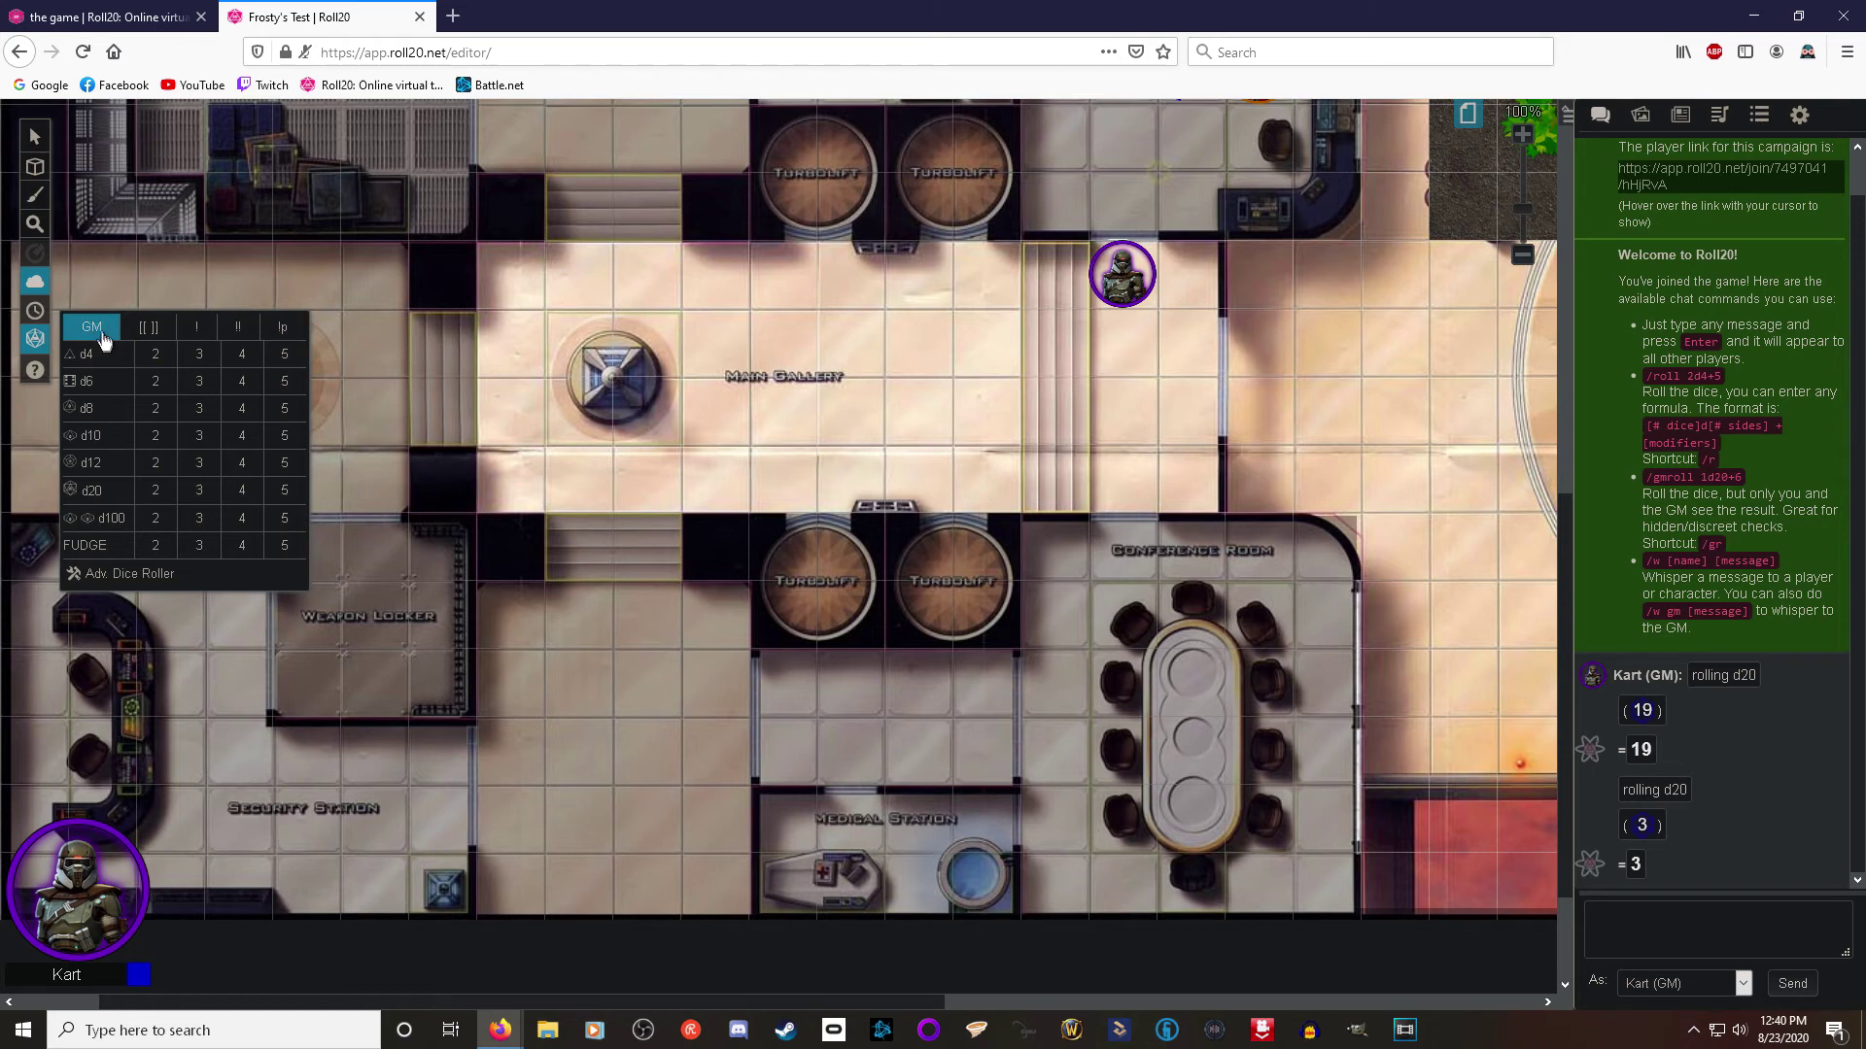
left_click(115, 489)
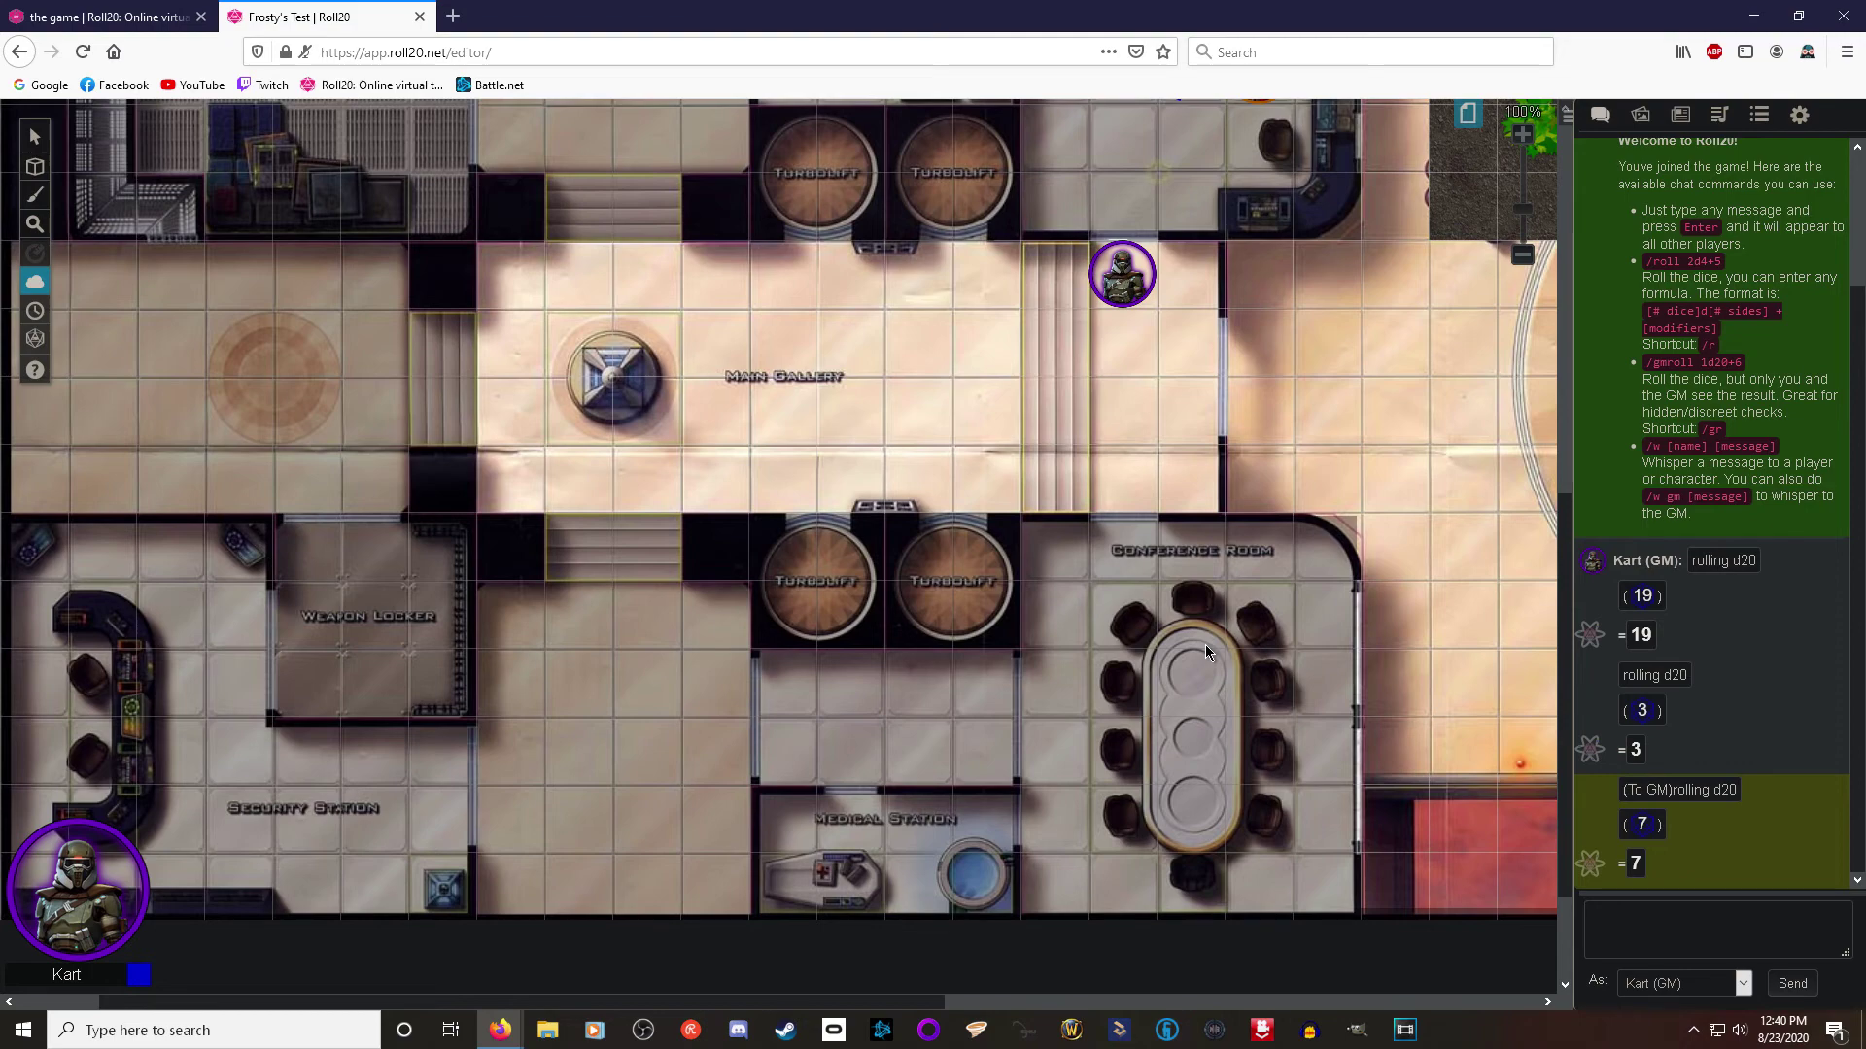
left_click(1800, 115)
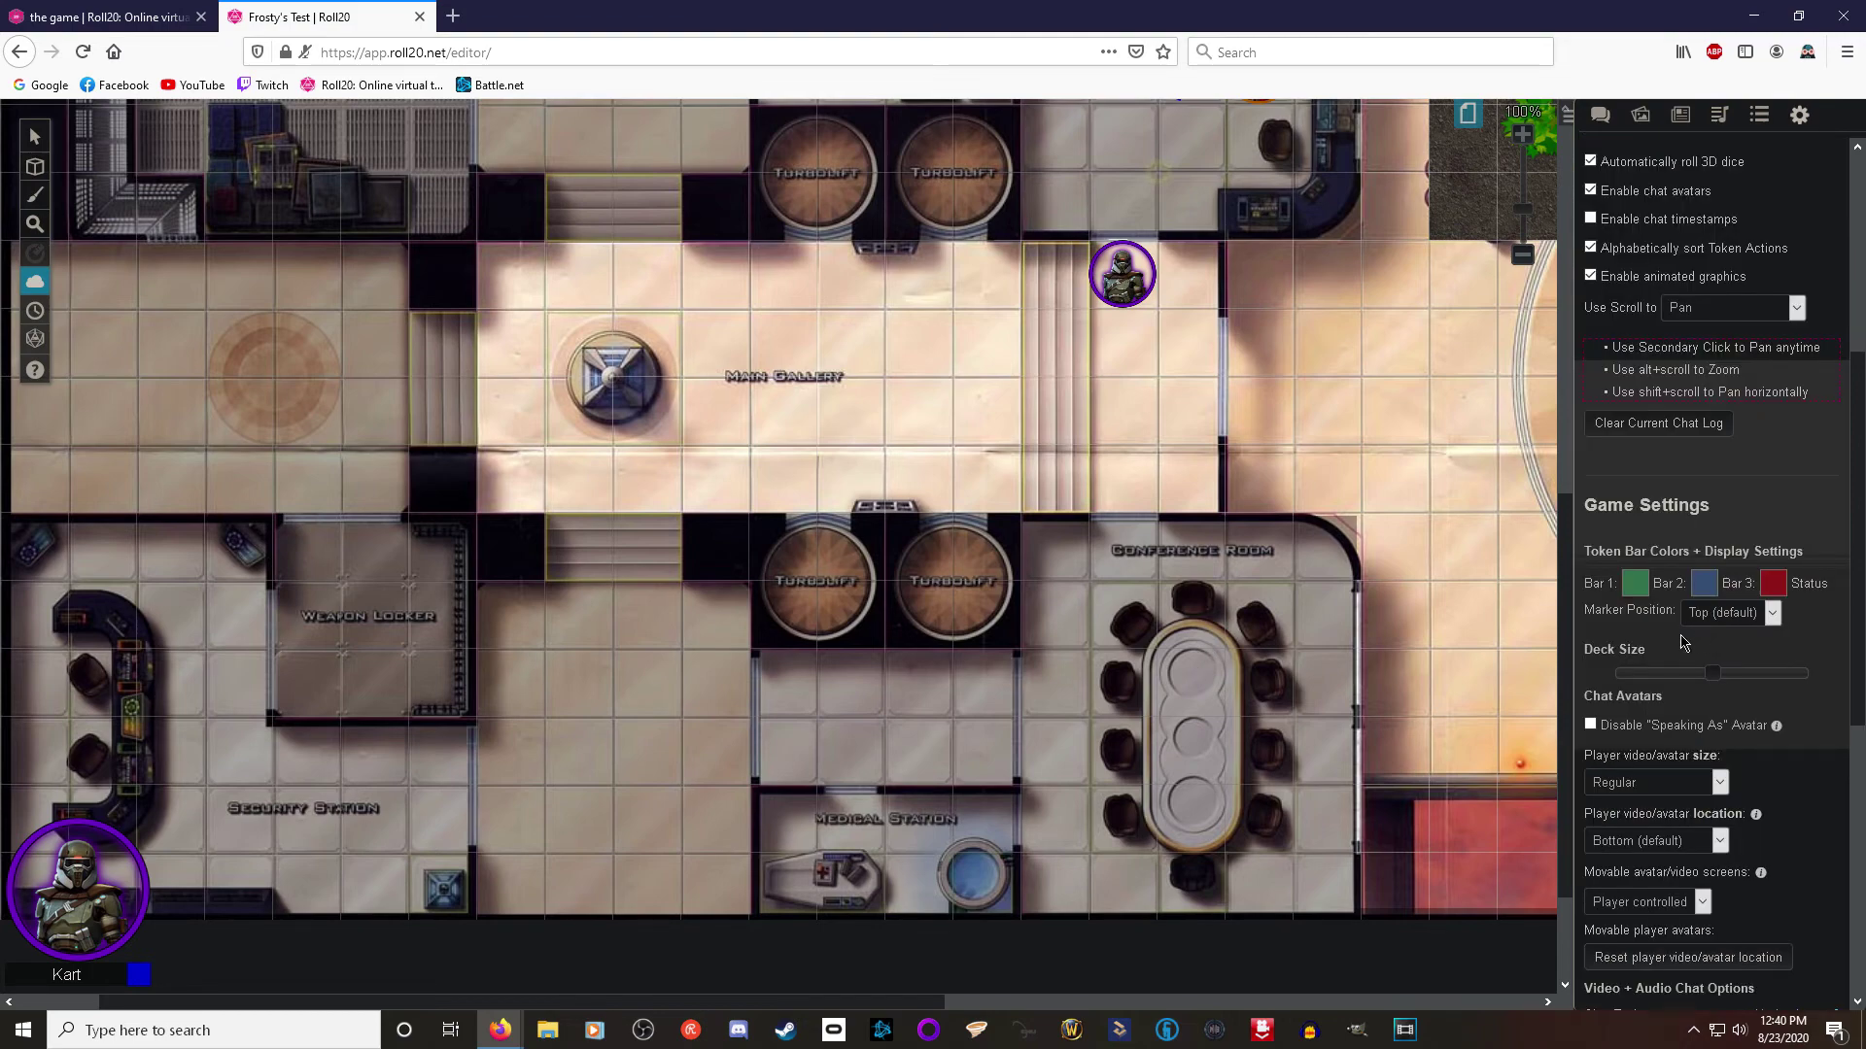
scroll(1684, 643, "down", 1)
scroll(1684, 644, "up", 2)
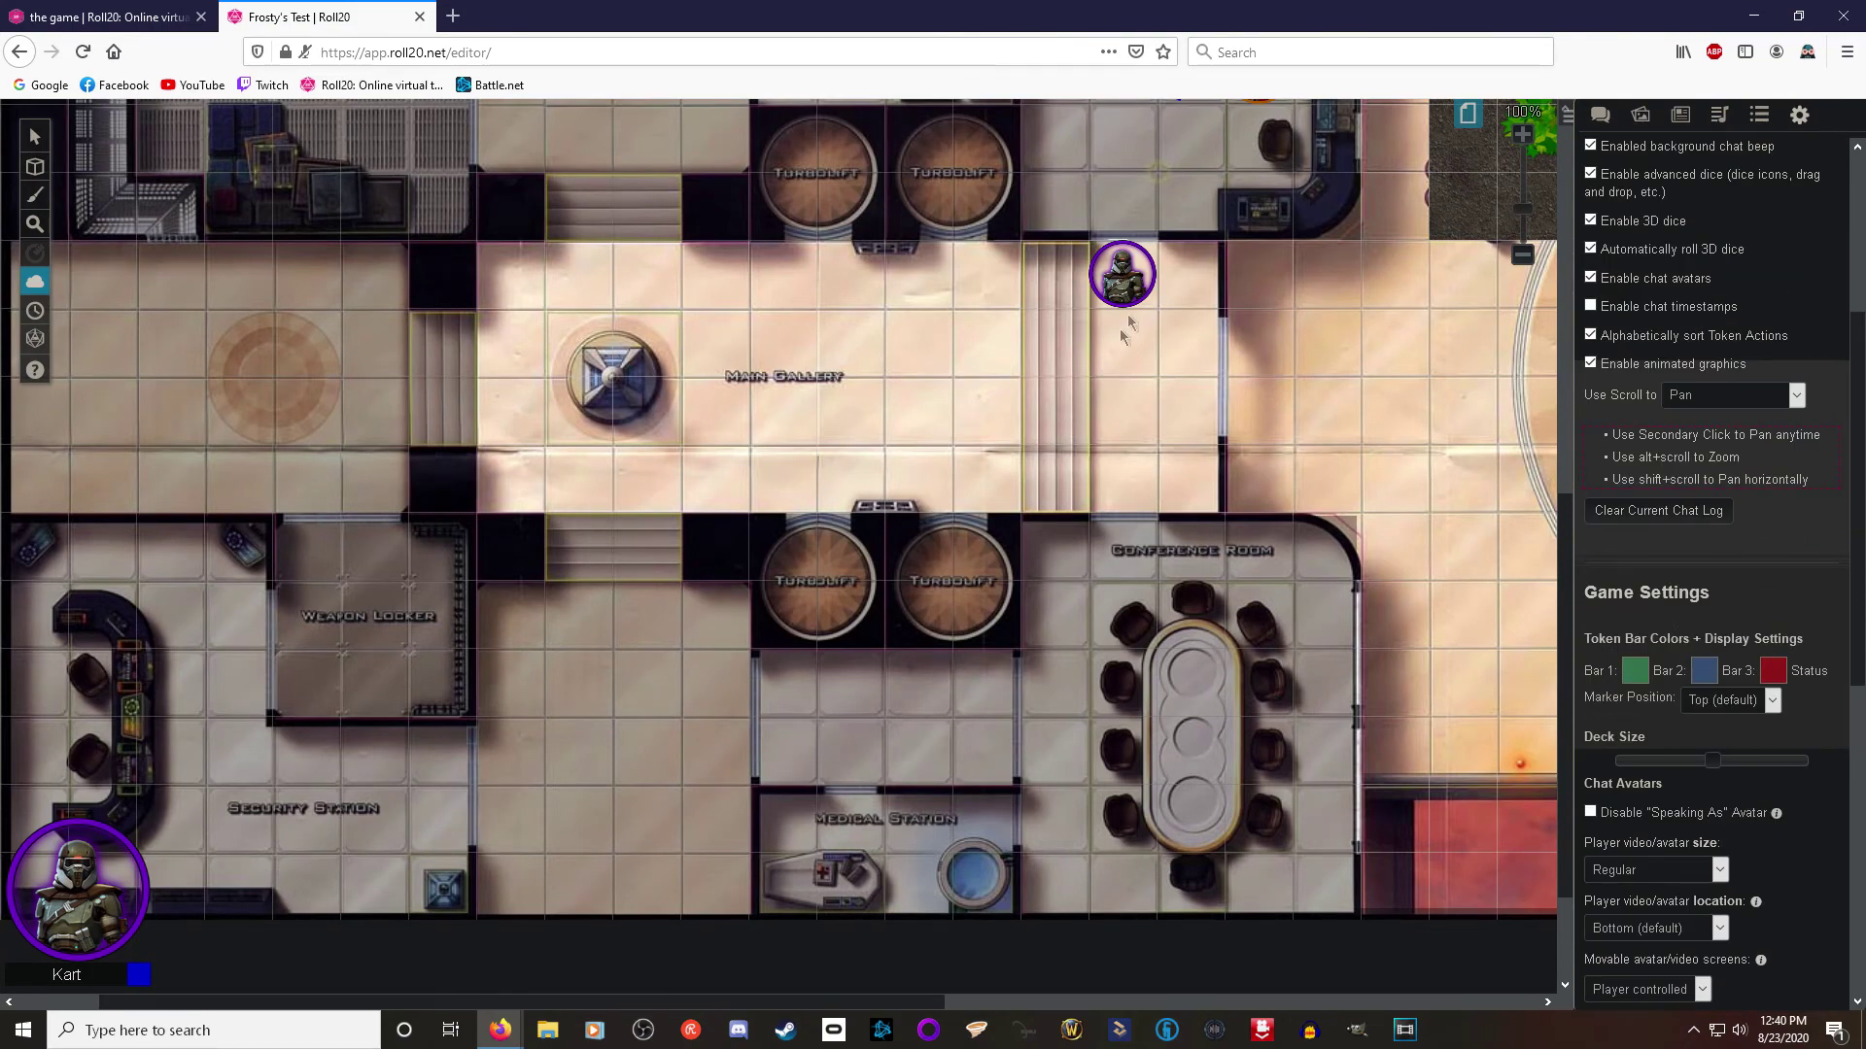
Step: Move the soldier token two squares down, and save its token settings with a yellow Aura 1 and a larger green Aura 2
mouse_move(35, 139)
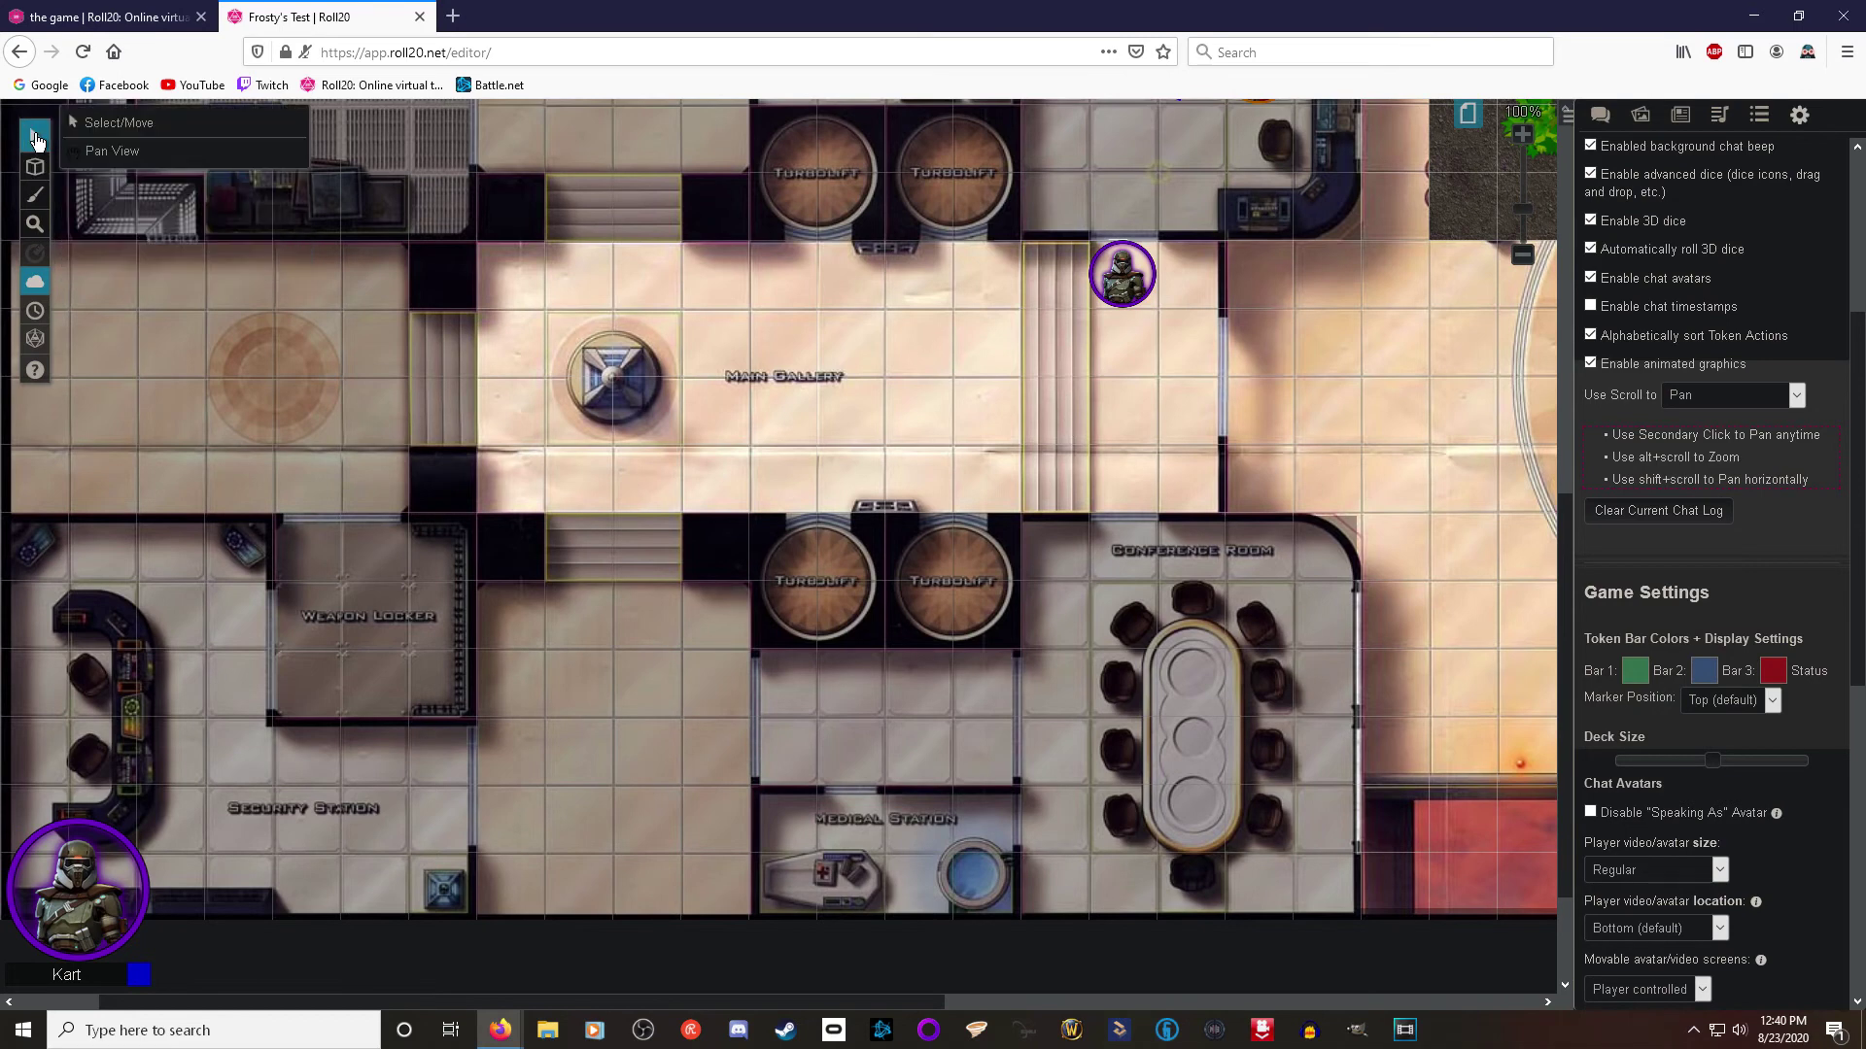
left_click_drag(1123, 275, 1127, 399)
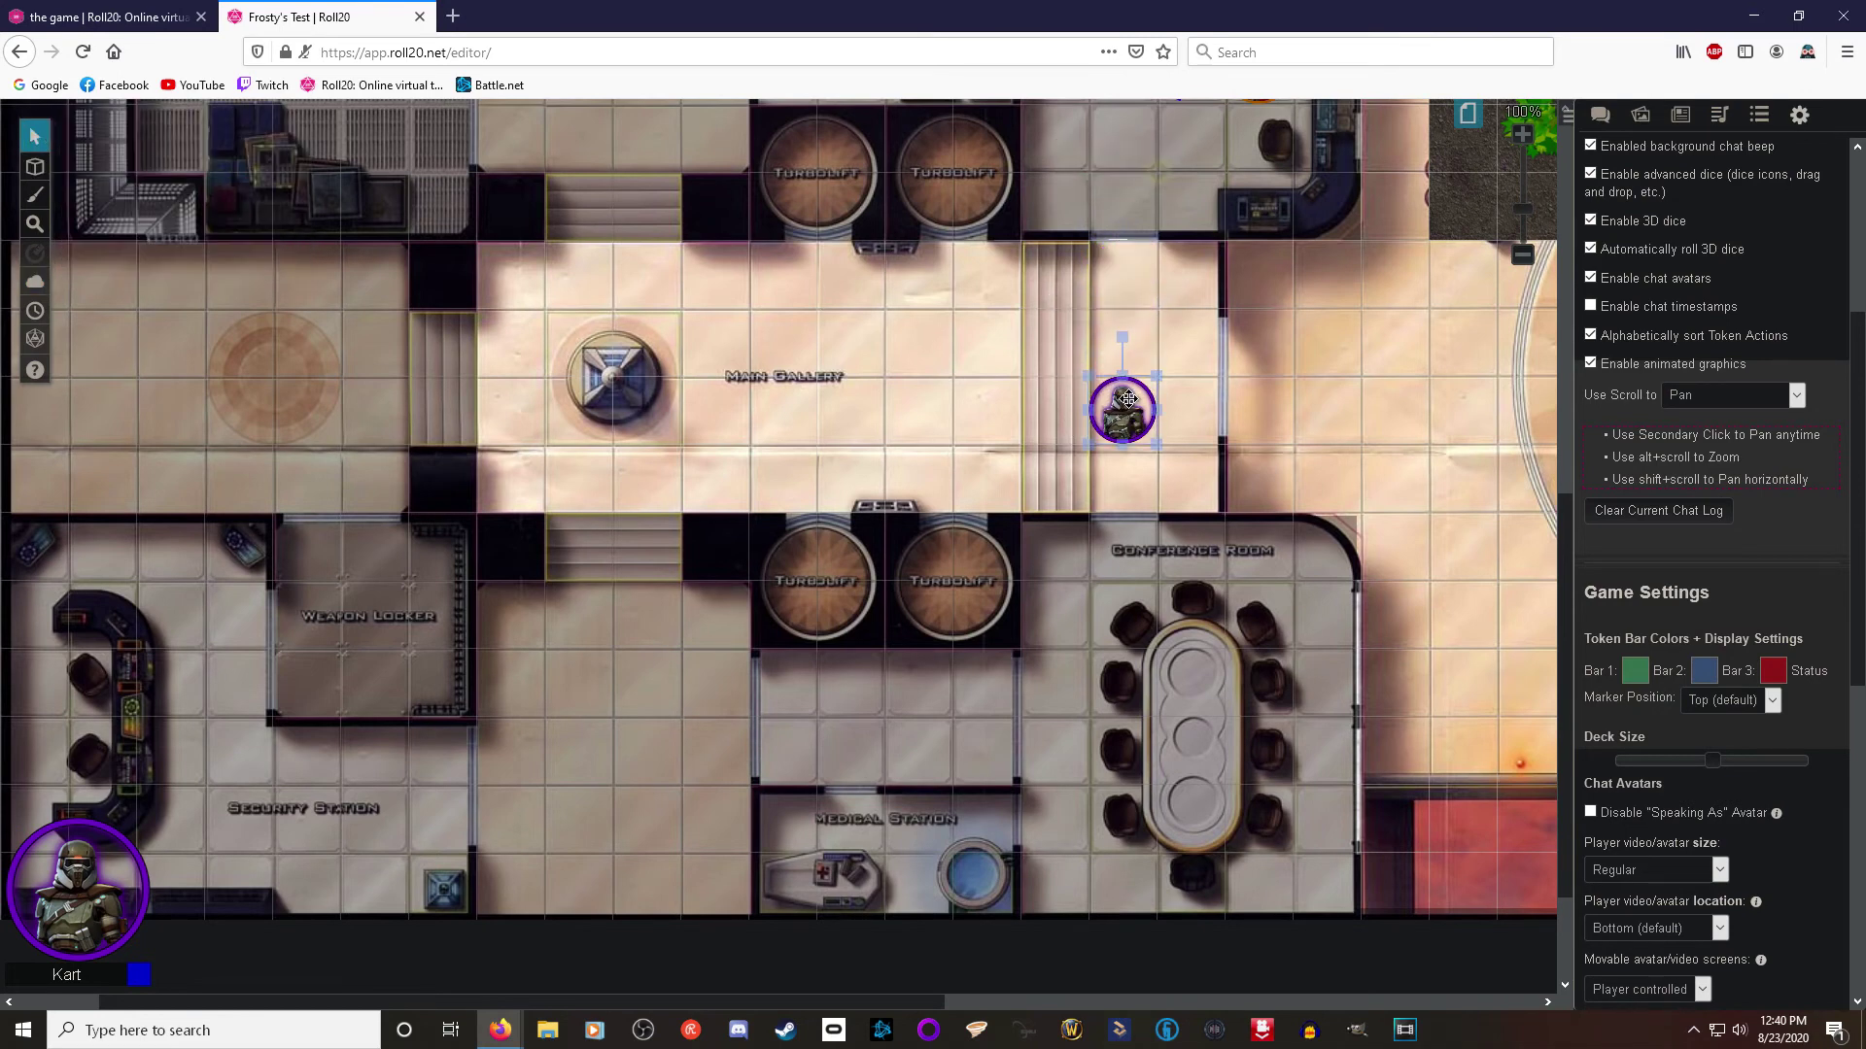
left_click(1072, 497)
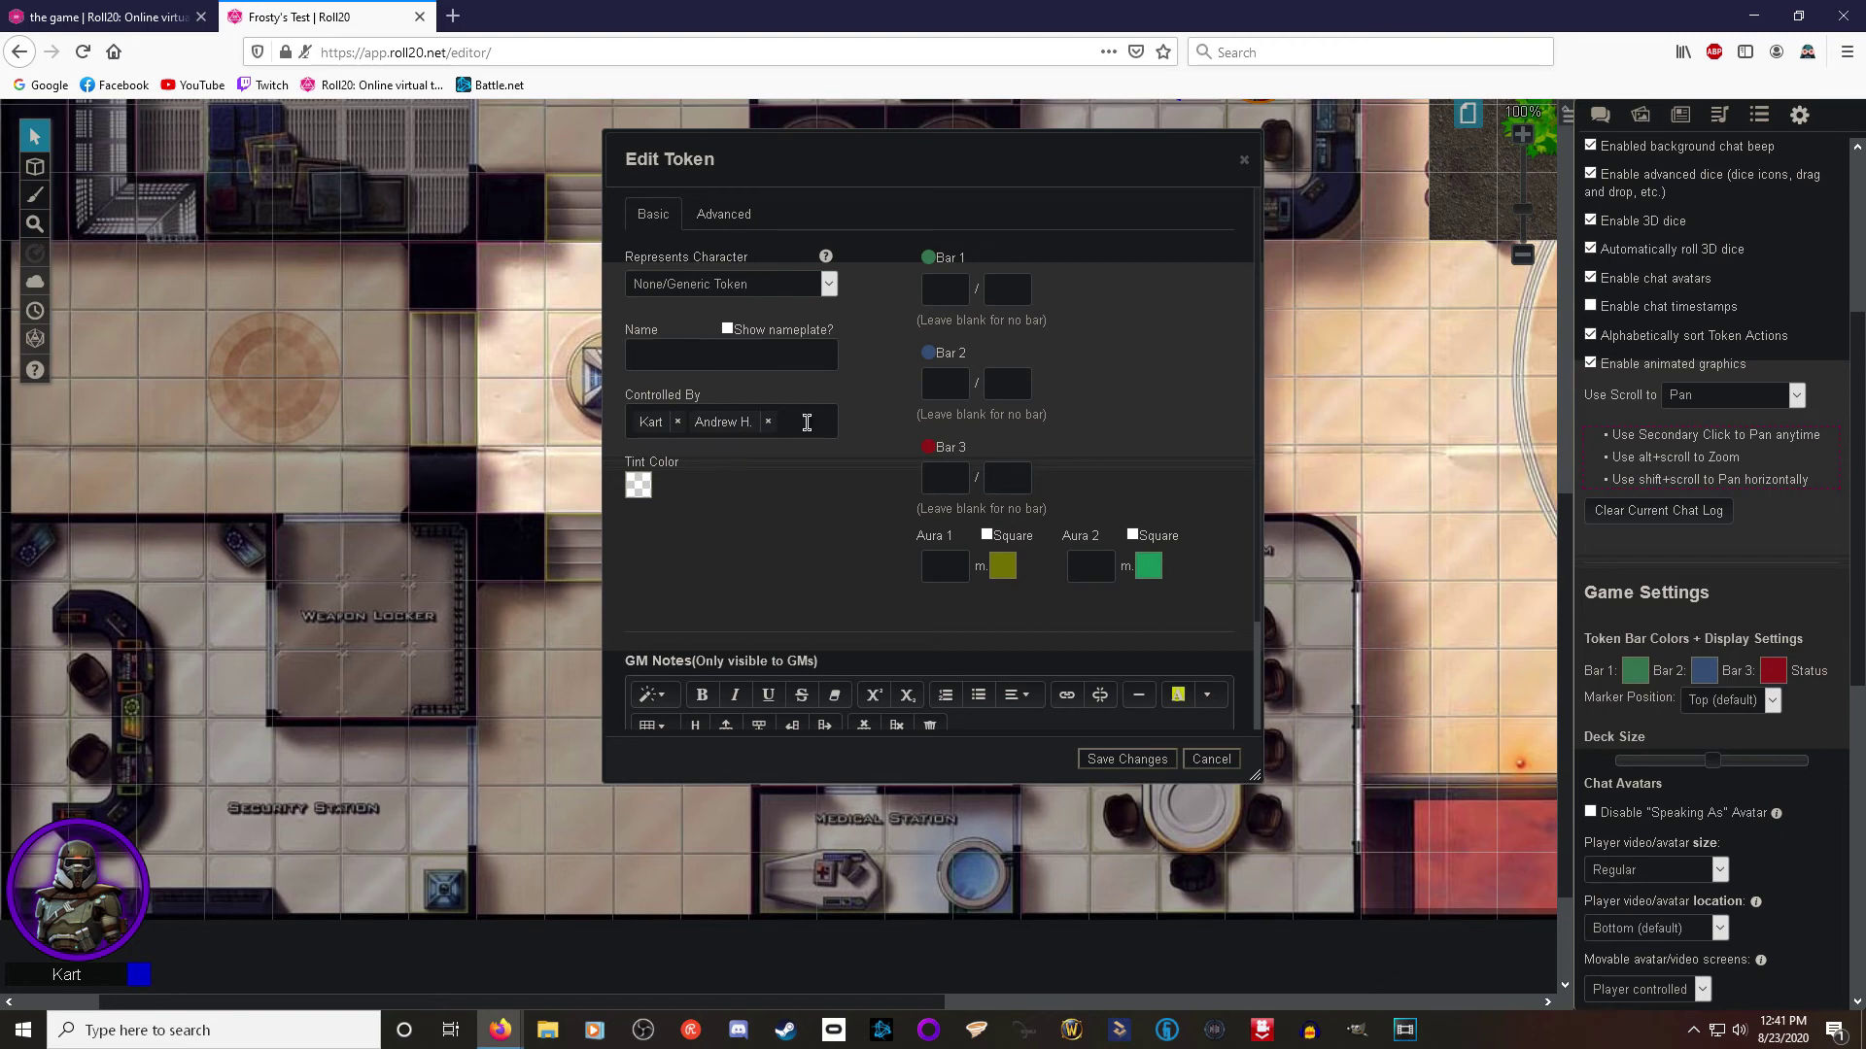
left_click(808, 423)
left_click(821, 420)
left_click(1129, 758)
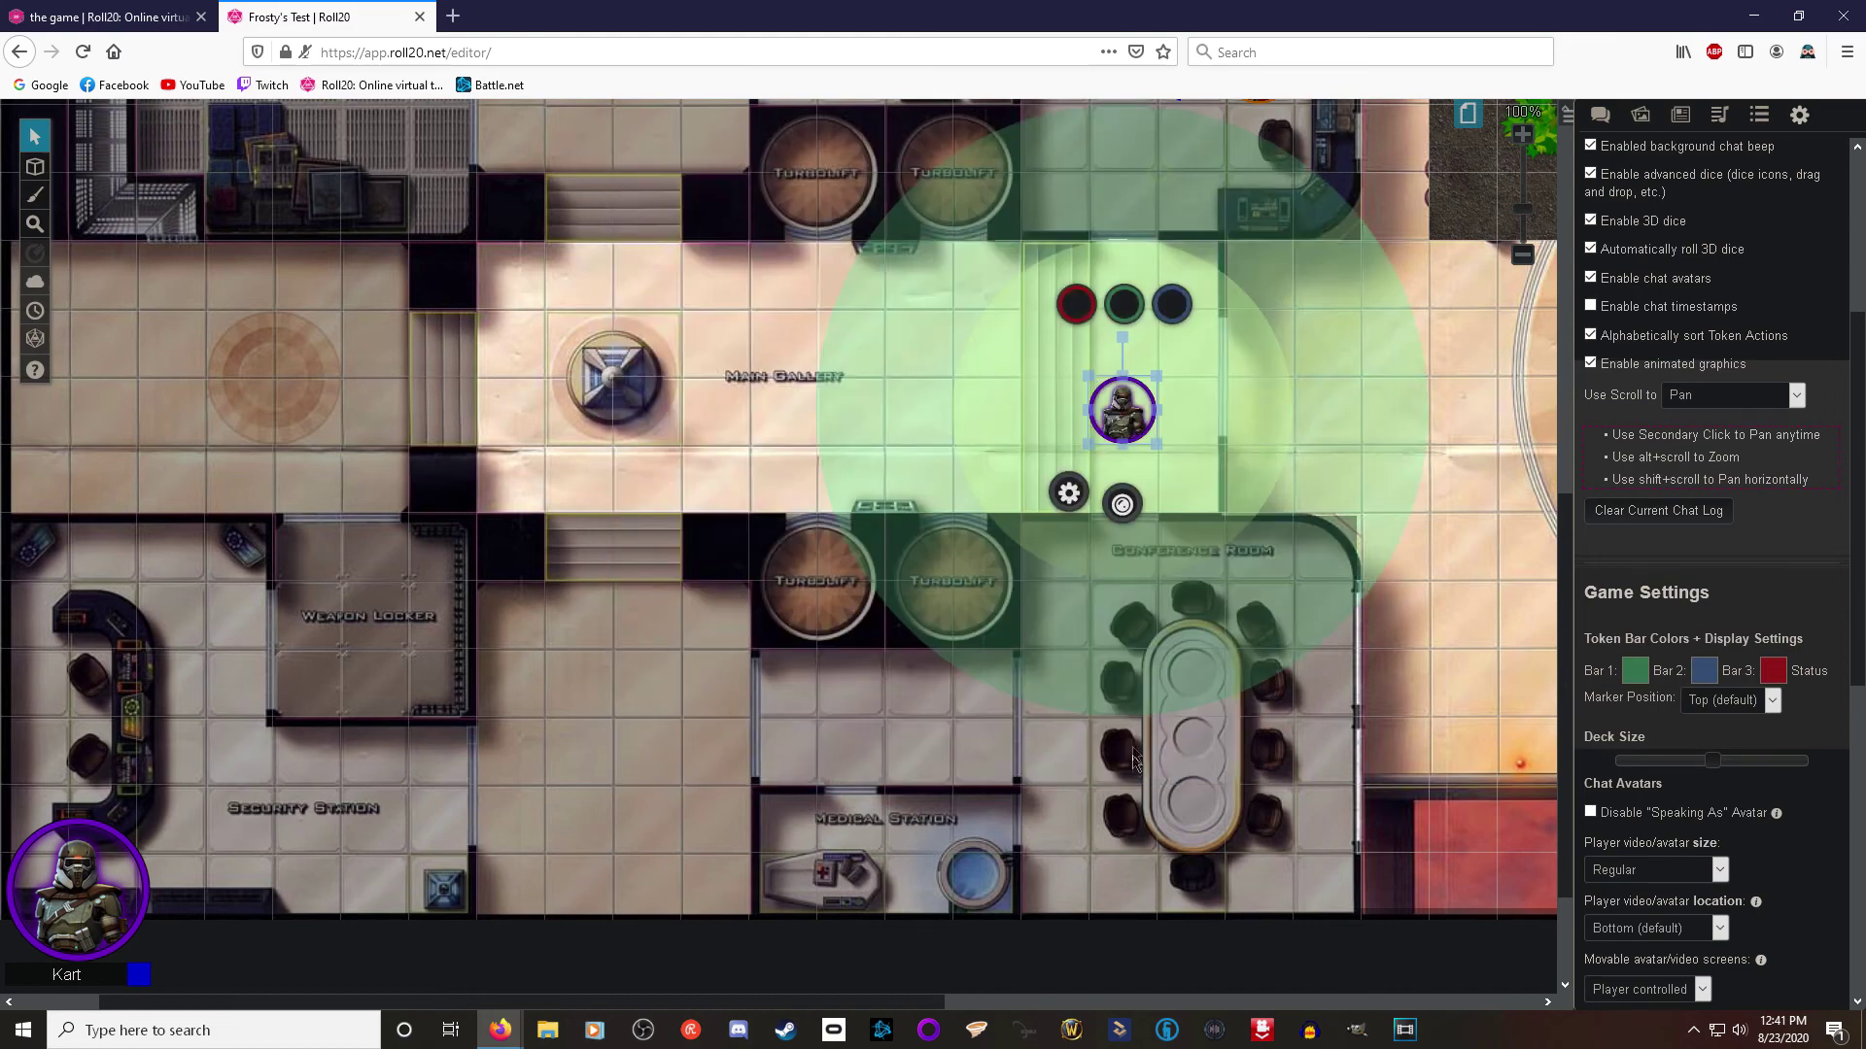
Step: Move the soldier token three squares to the right, out of the Main Gallery area
left_click_drag(1098, 412, 1302, 412)
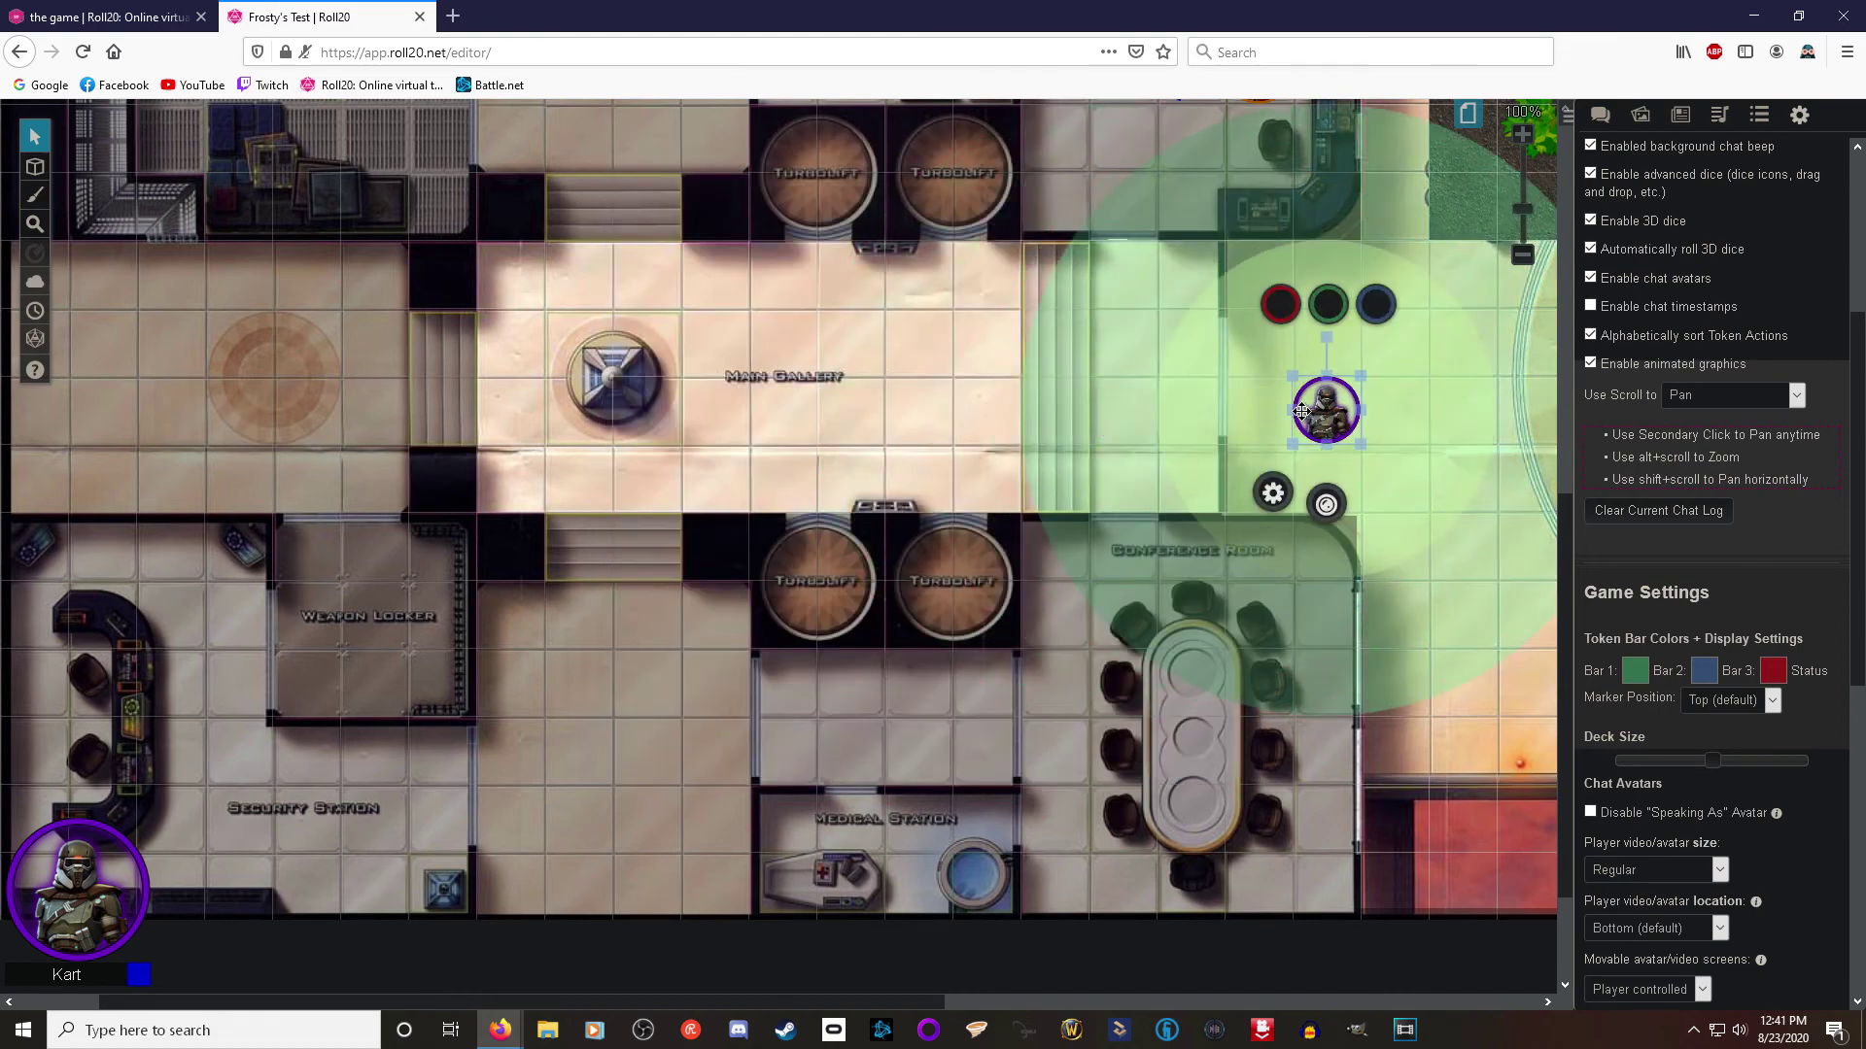
scroll(1302, 412, "up", 1)
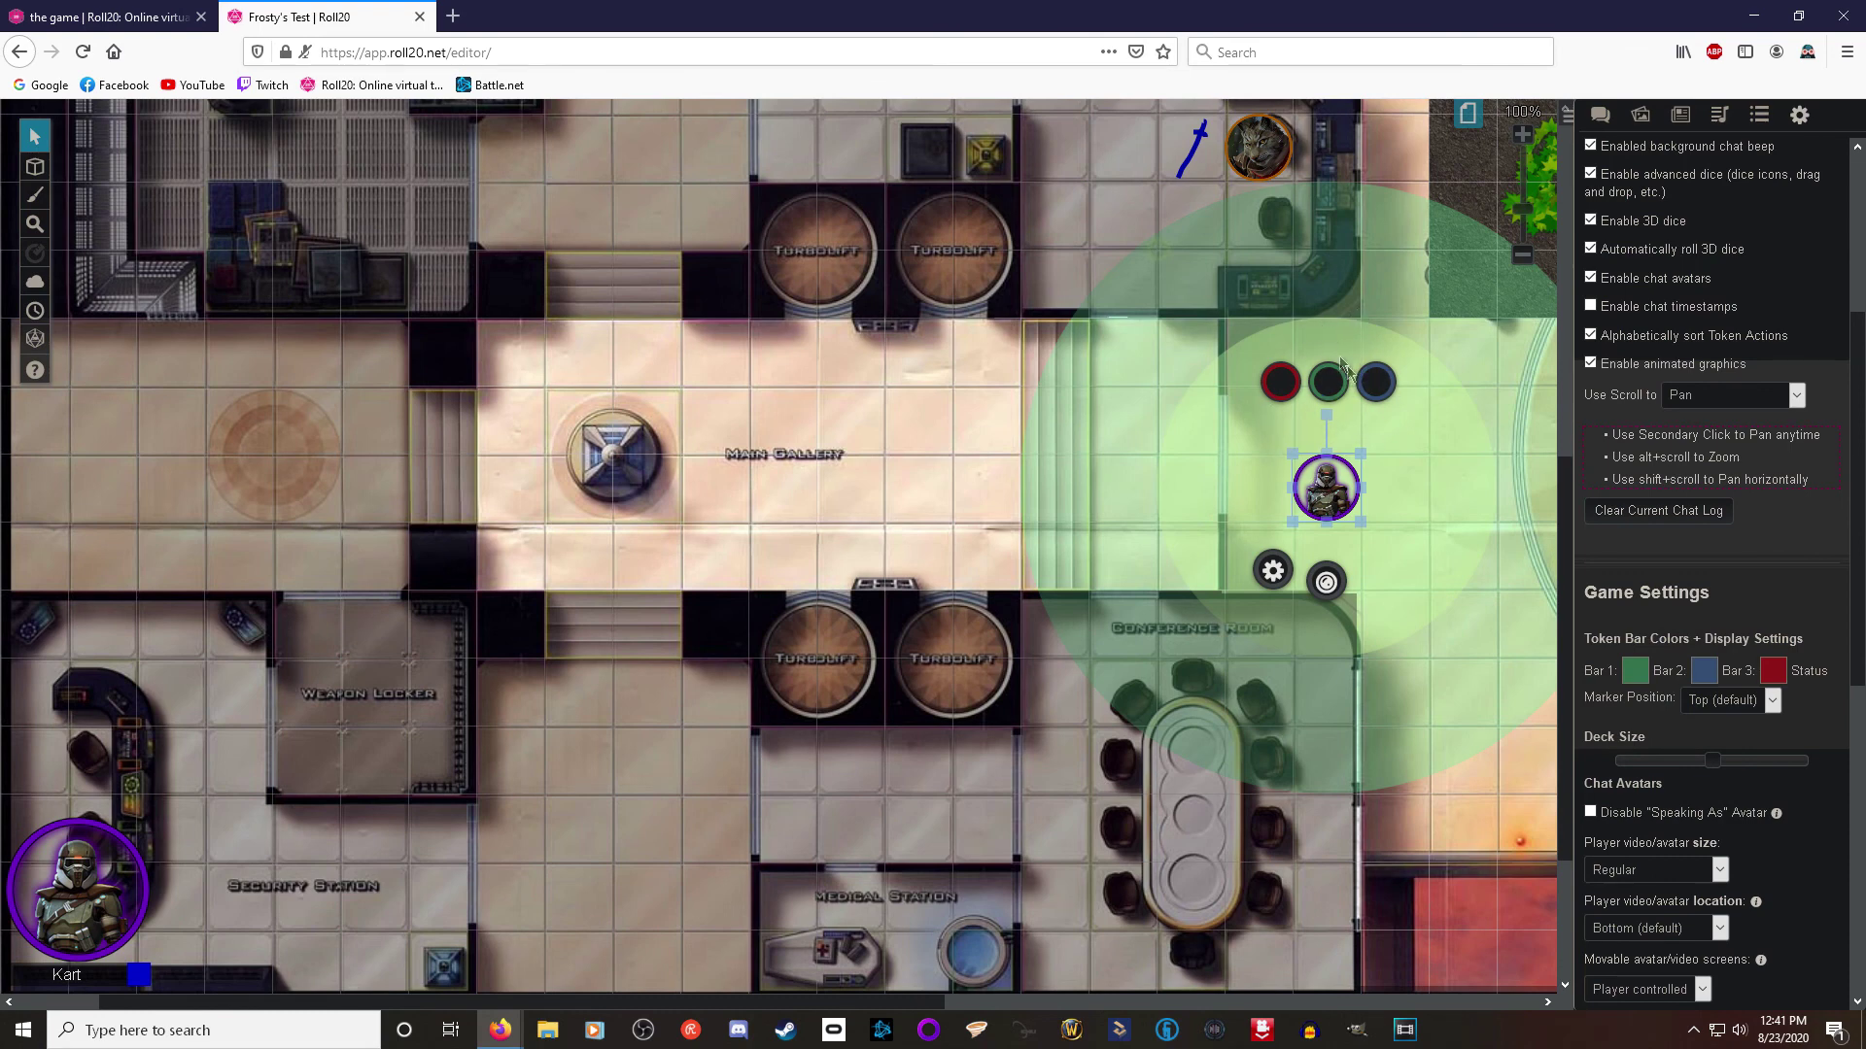
Step: Move the soldier token three squares left and two squares up, within the area east of the Main Gallery stairs
left_click_drag(1334, 486, 1081, 500)
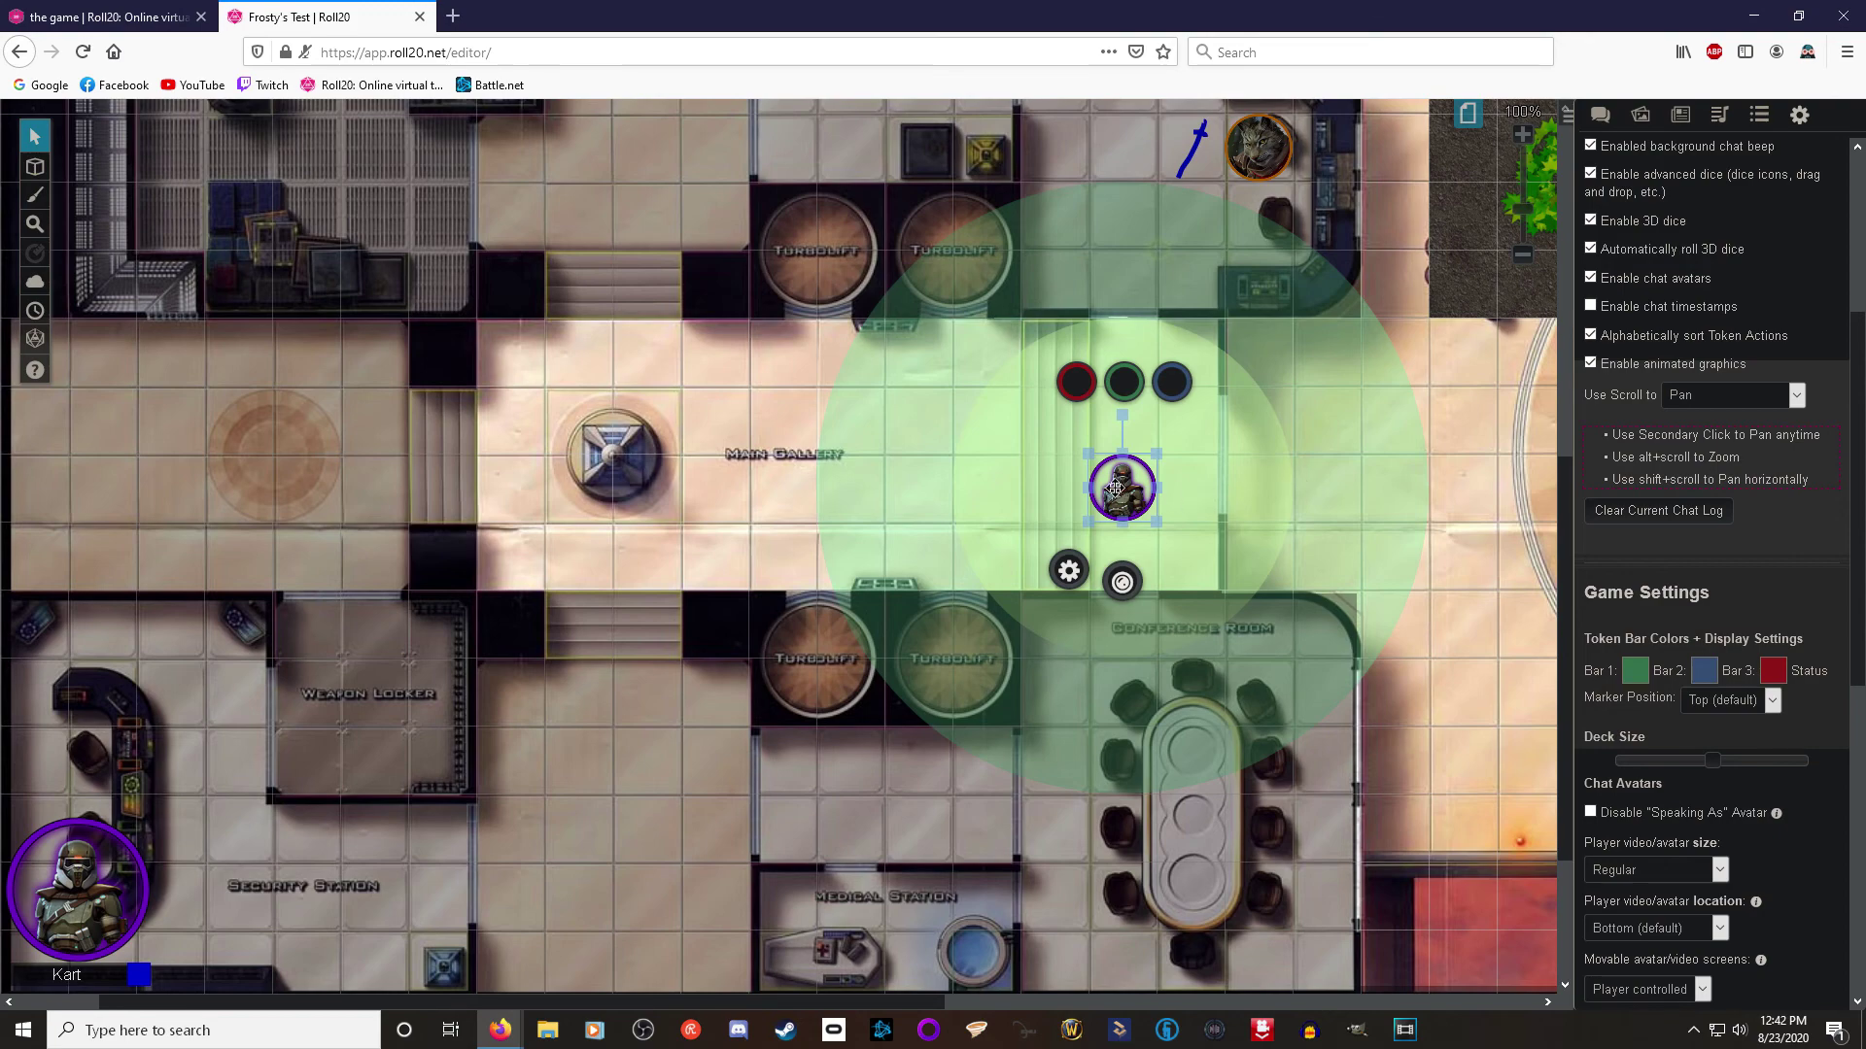
key("Up")
scroll(1404, 486, "up", 2)
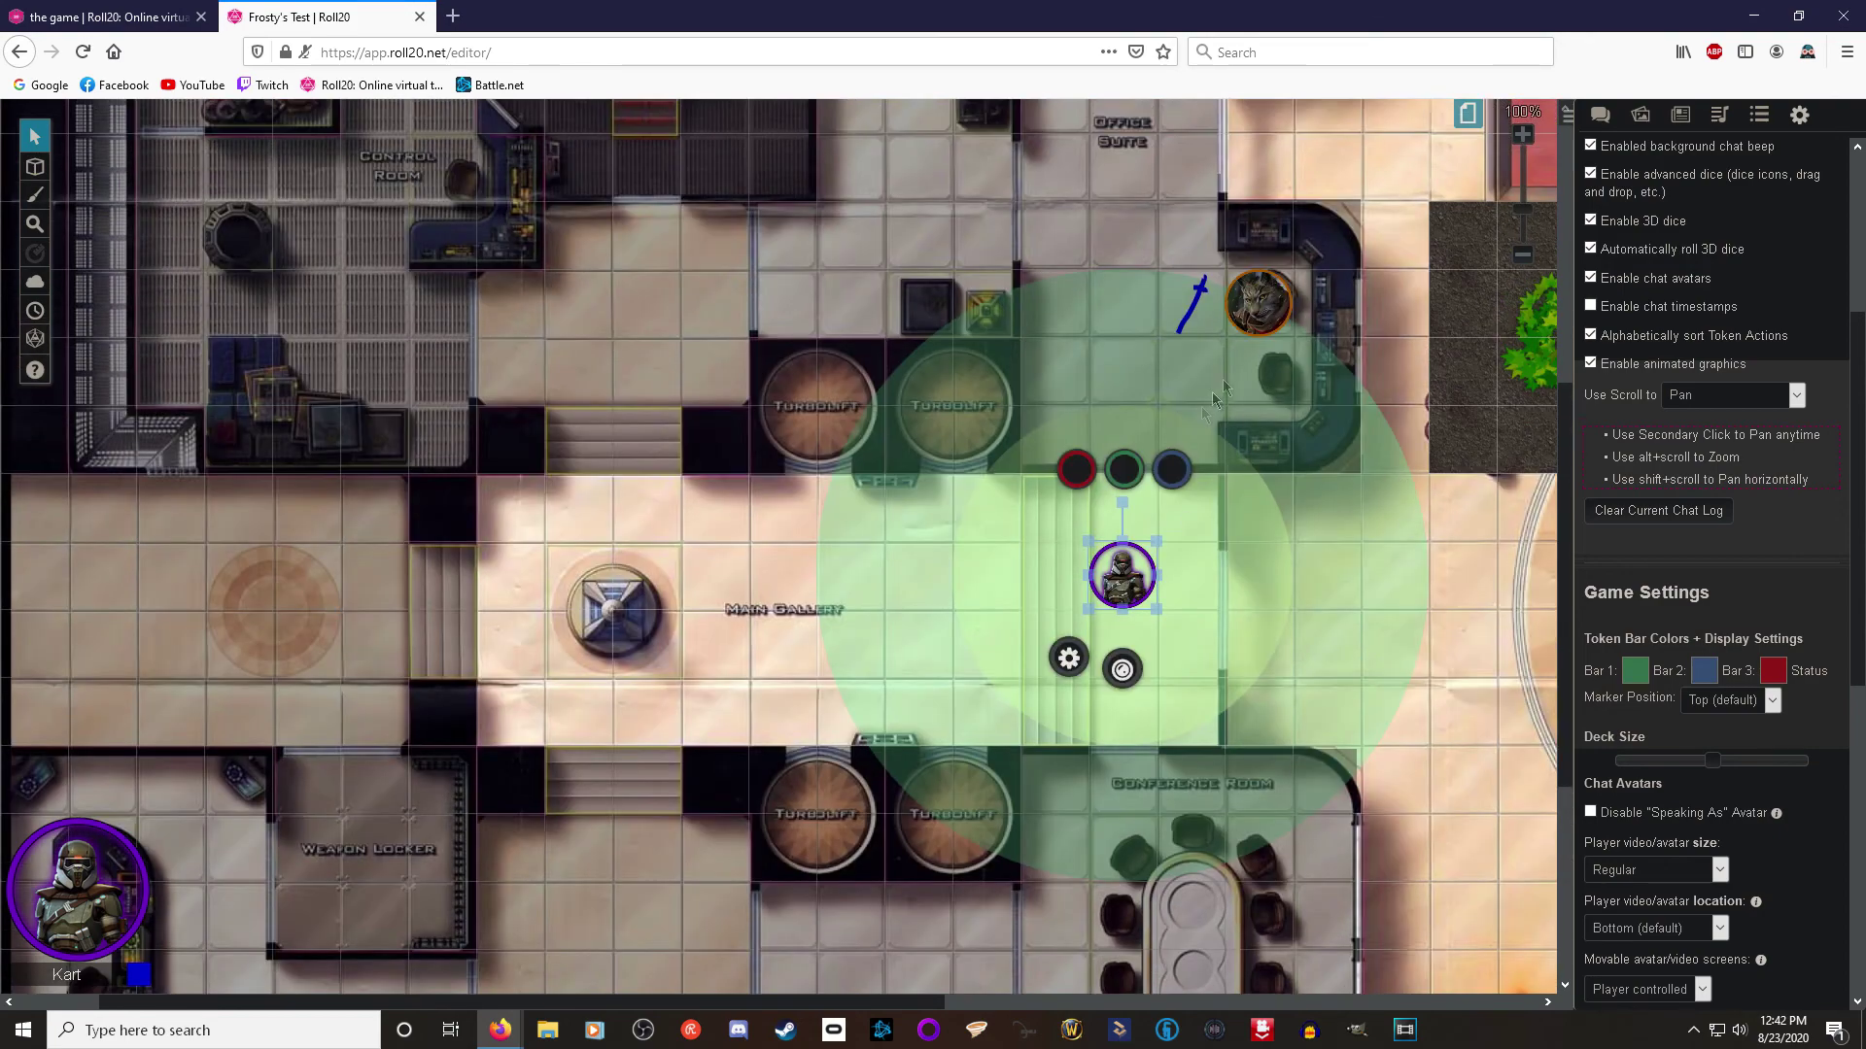
key("Up")
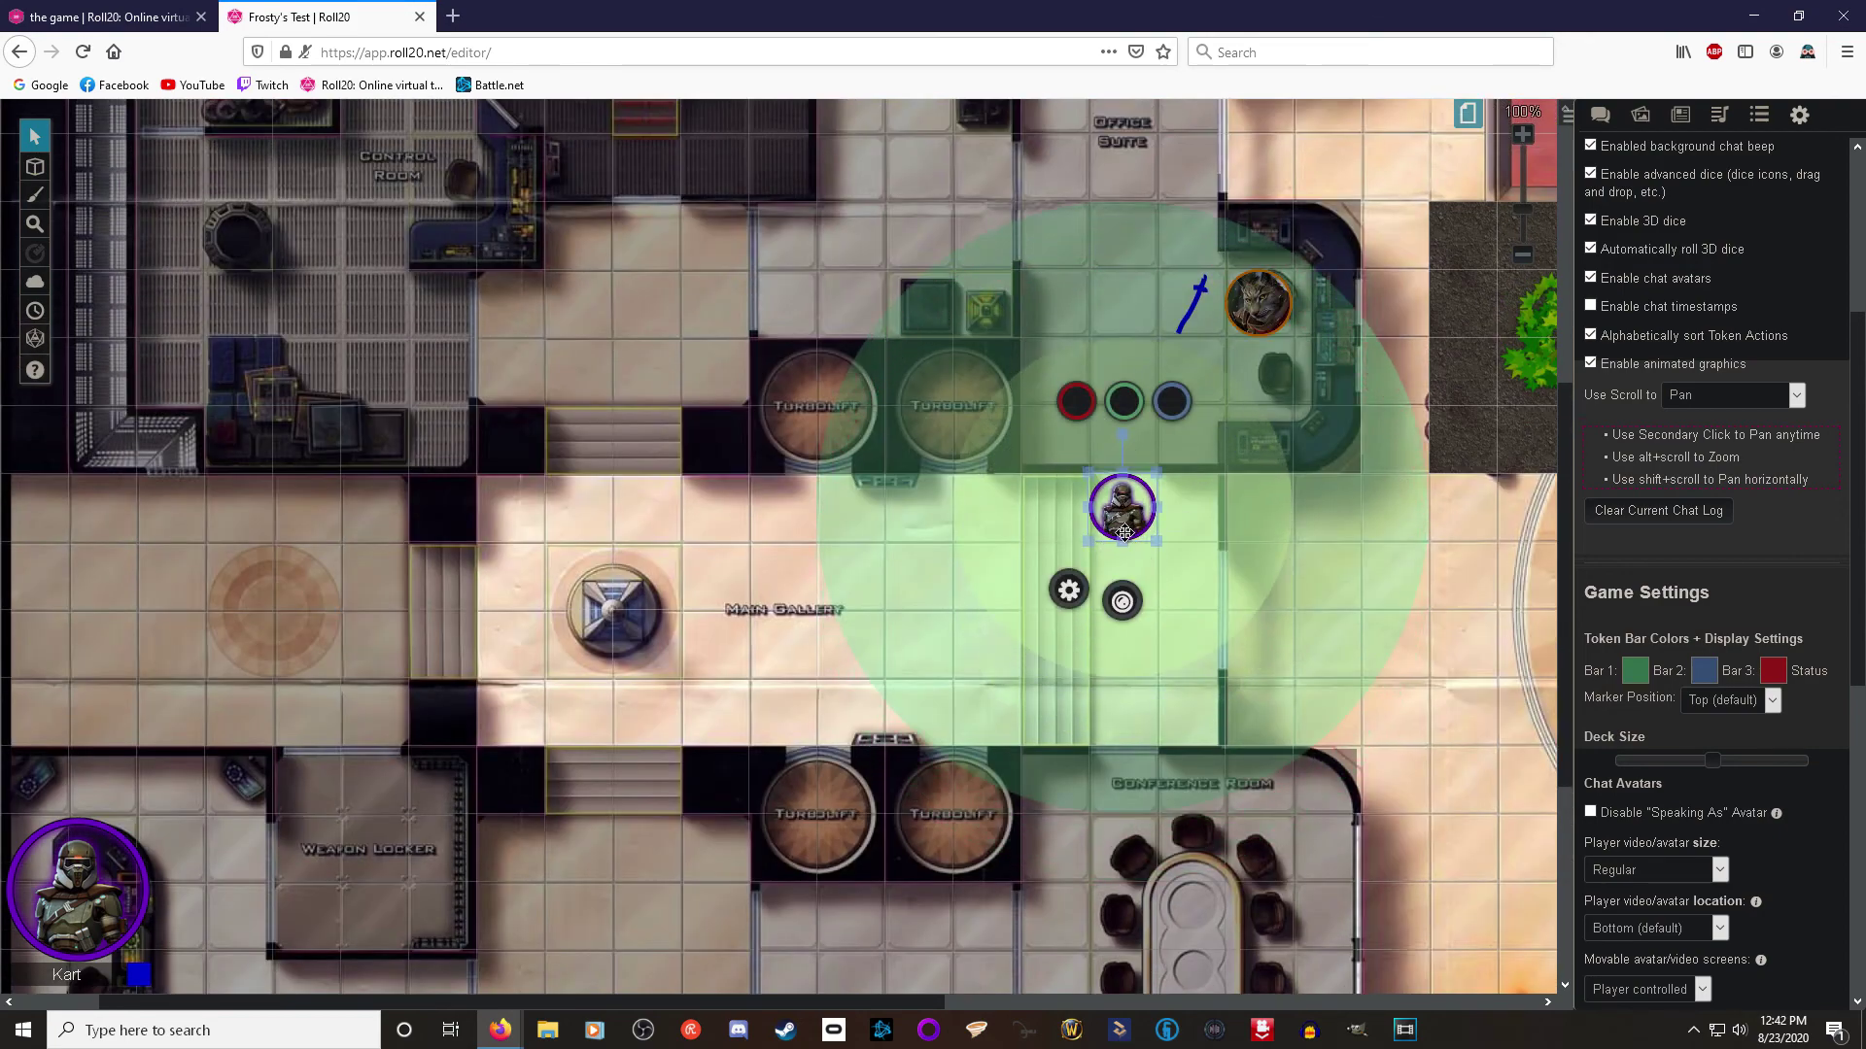
left_click(1248, 304)
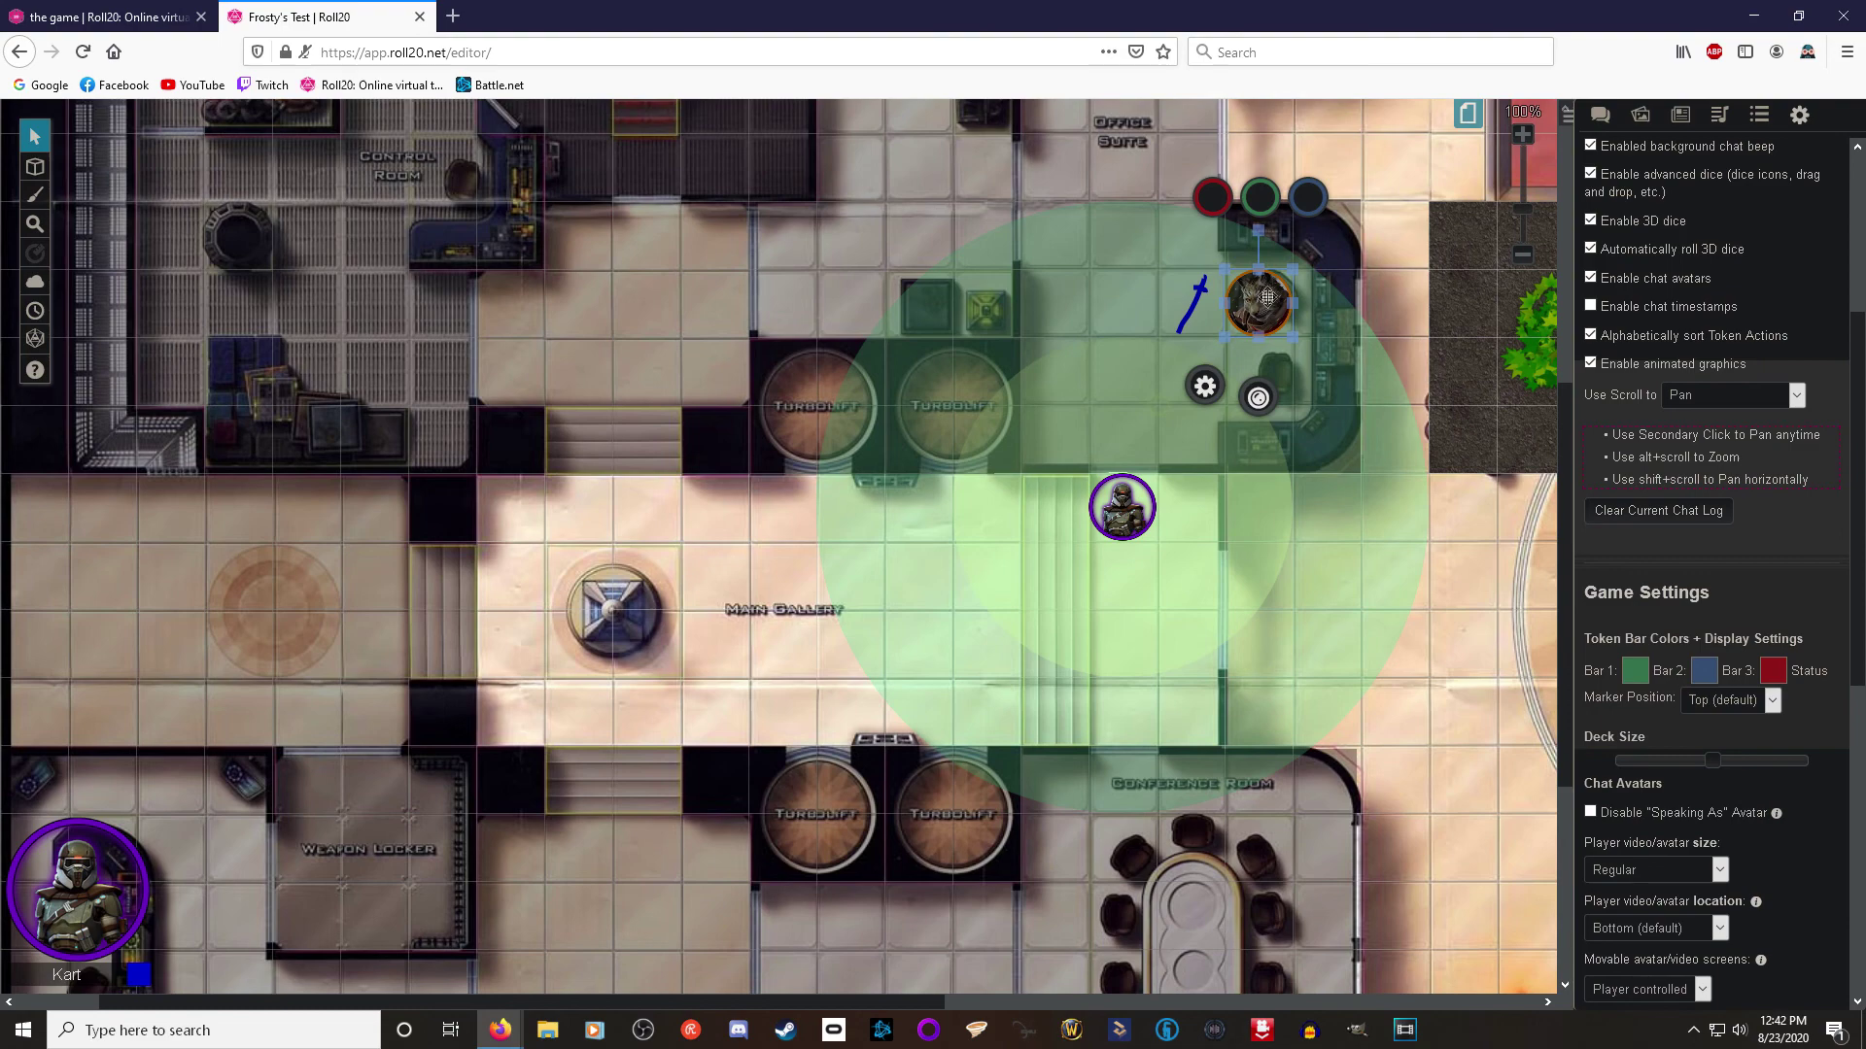
Step: Clear the Aura 1 and Aura 2 radii in the soldier token's settings and save the changes
left_click(1121, 506)
left_click(1069, 591)
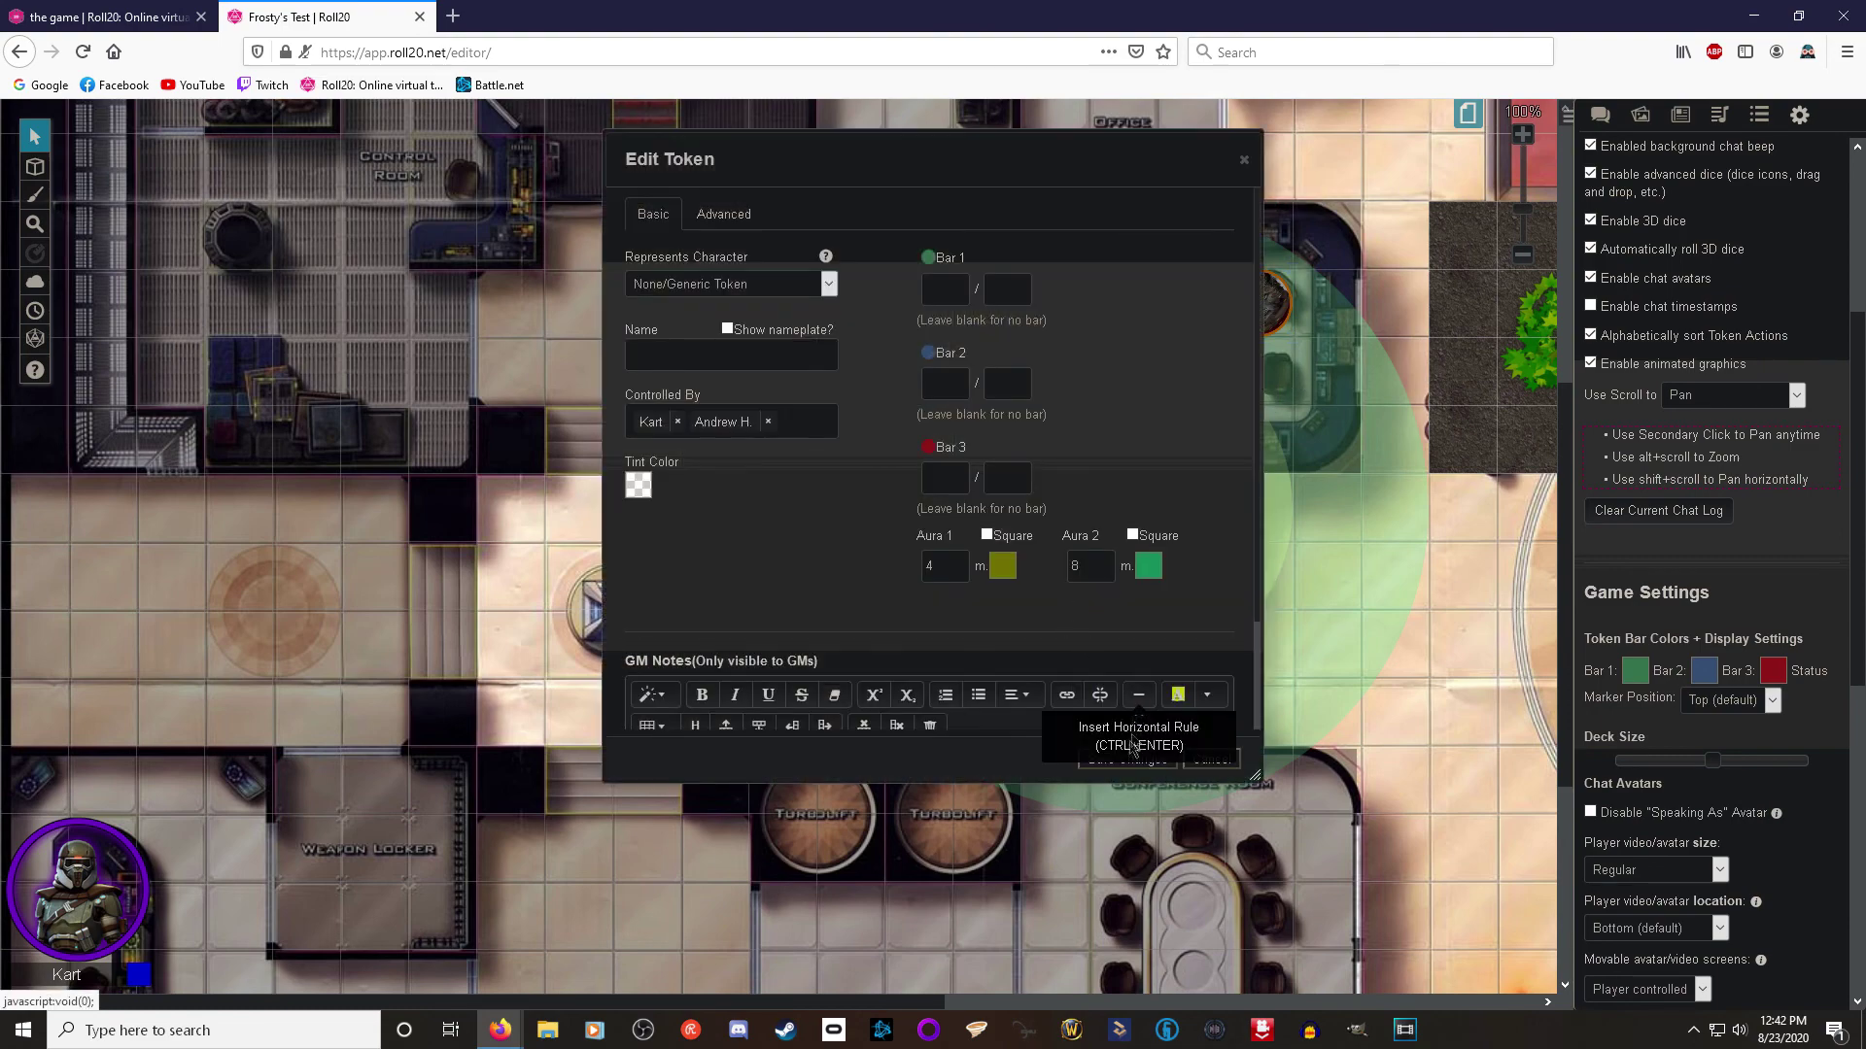
left_click(959, 565)
key("BackSpace")
left_click(1096, 566)
key("BackSpace")
left_click(1125, 760)
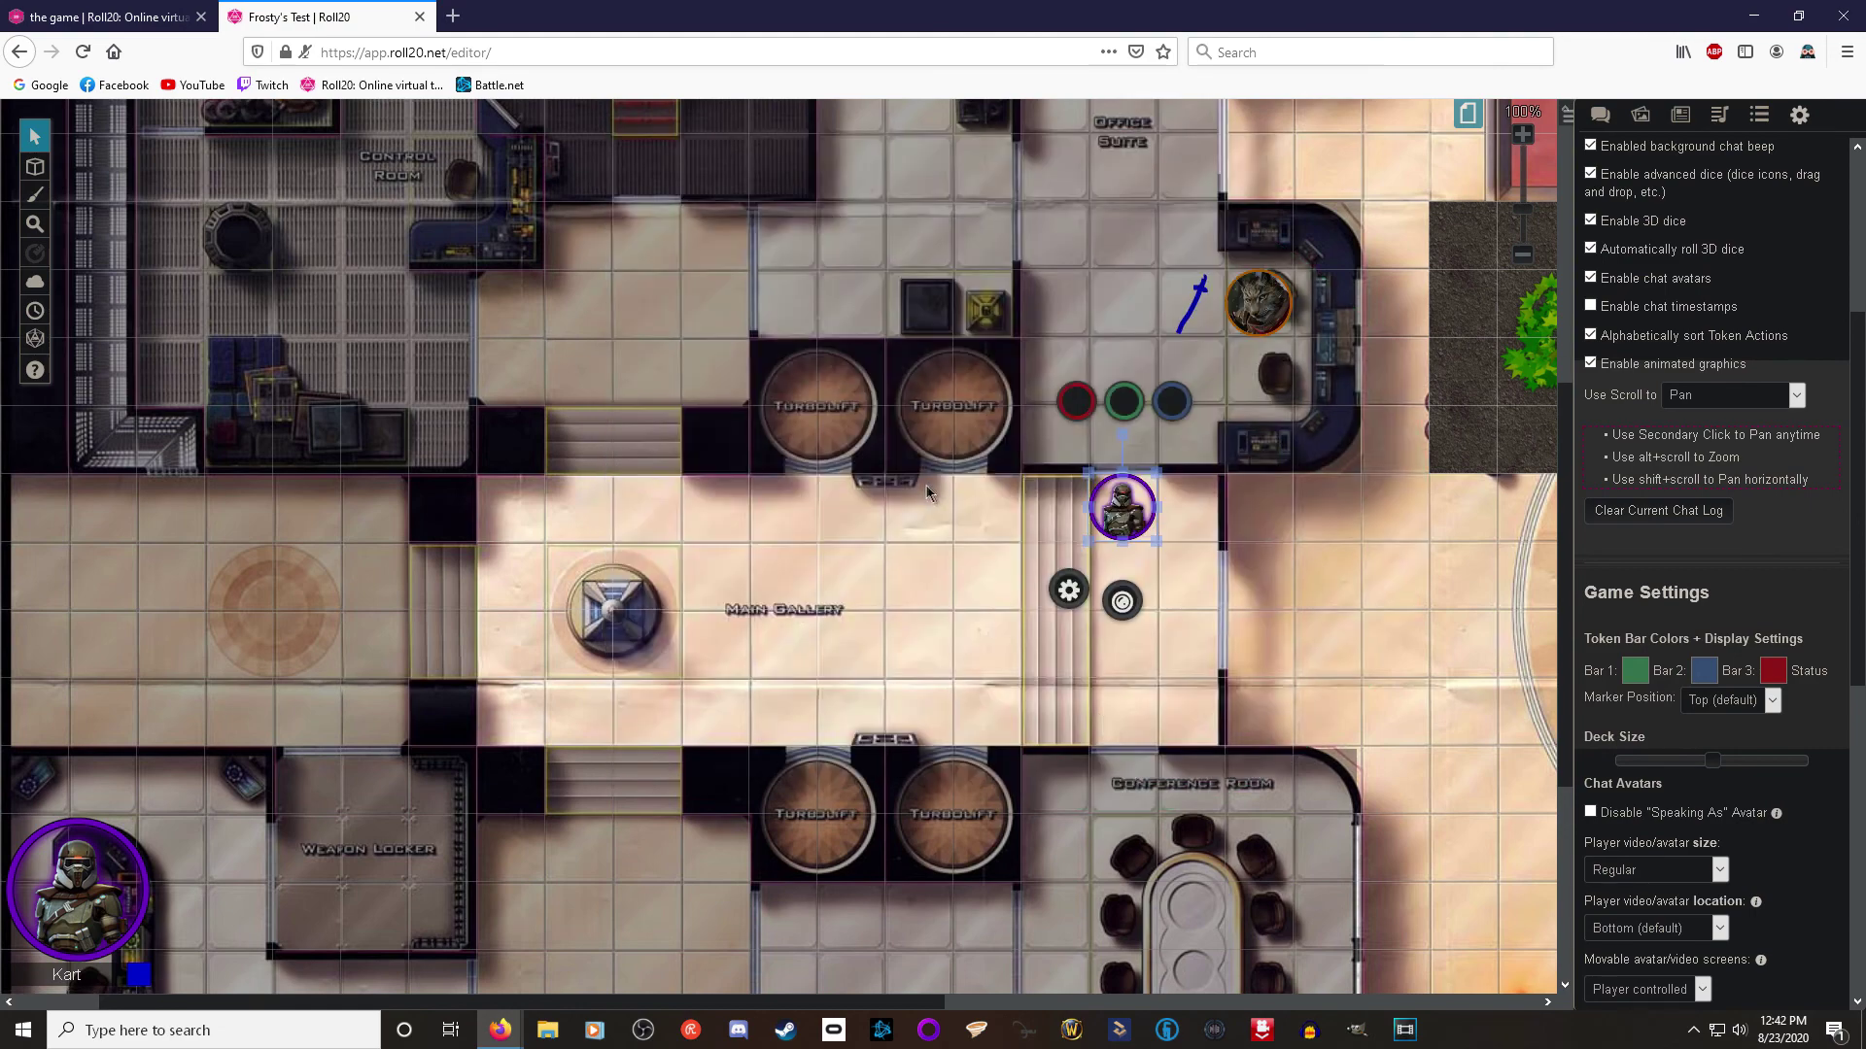
Step: In the soldier token's advanced player permissions, let all players see its name, Bar 1, Bar 2 and Bar 3
left_click(1066, 591)
left_click(725, 216)
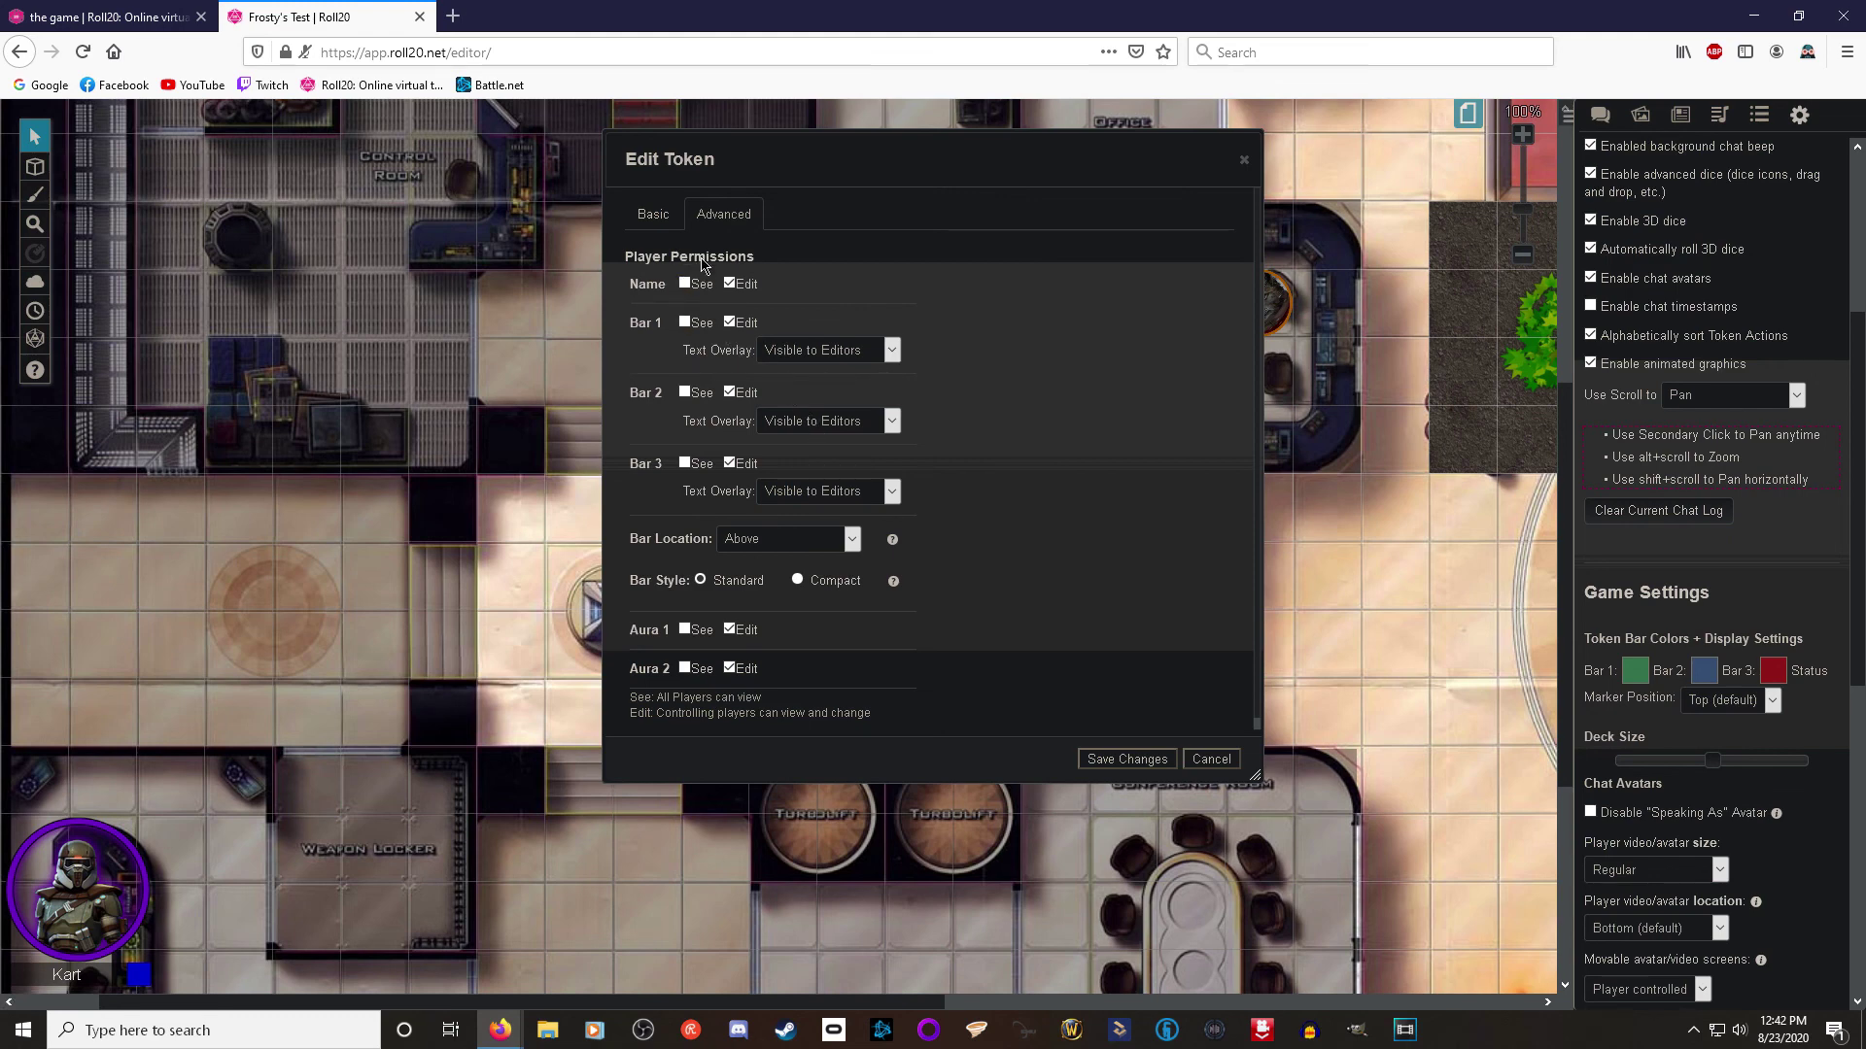
left_click(685, 284)
left_click(685, 323)
left_click(685, 392)
left_click(685, 464)
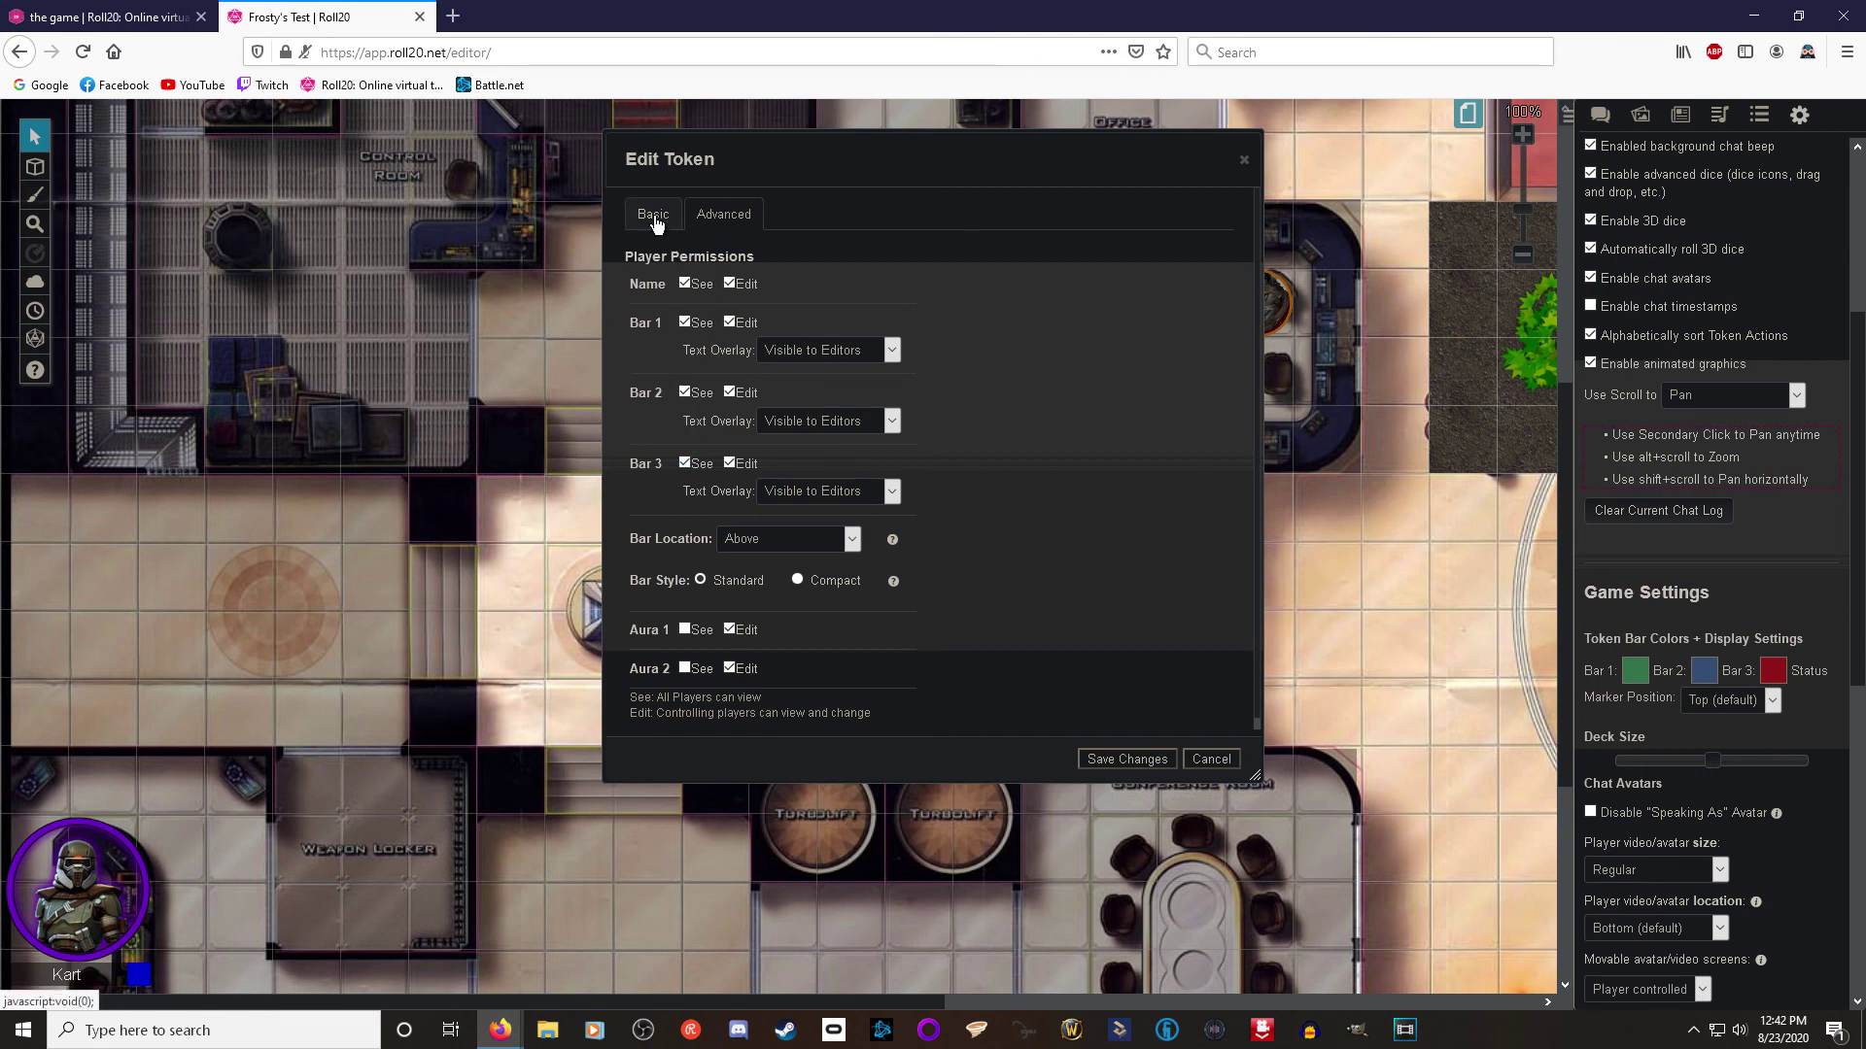
Step: Set the soldier token's Bar 1 to a current value of 10 and a maximum of 10
left_click(653, 213)
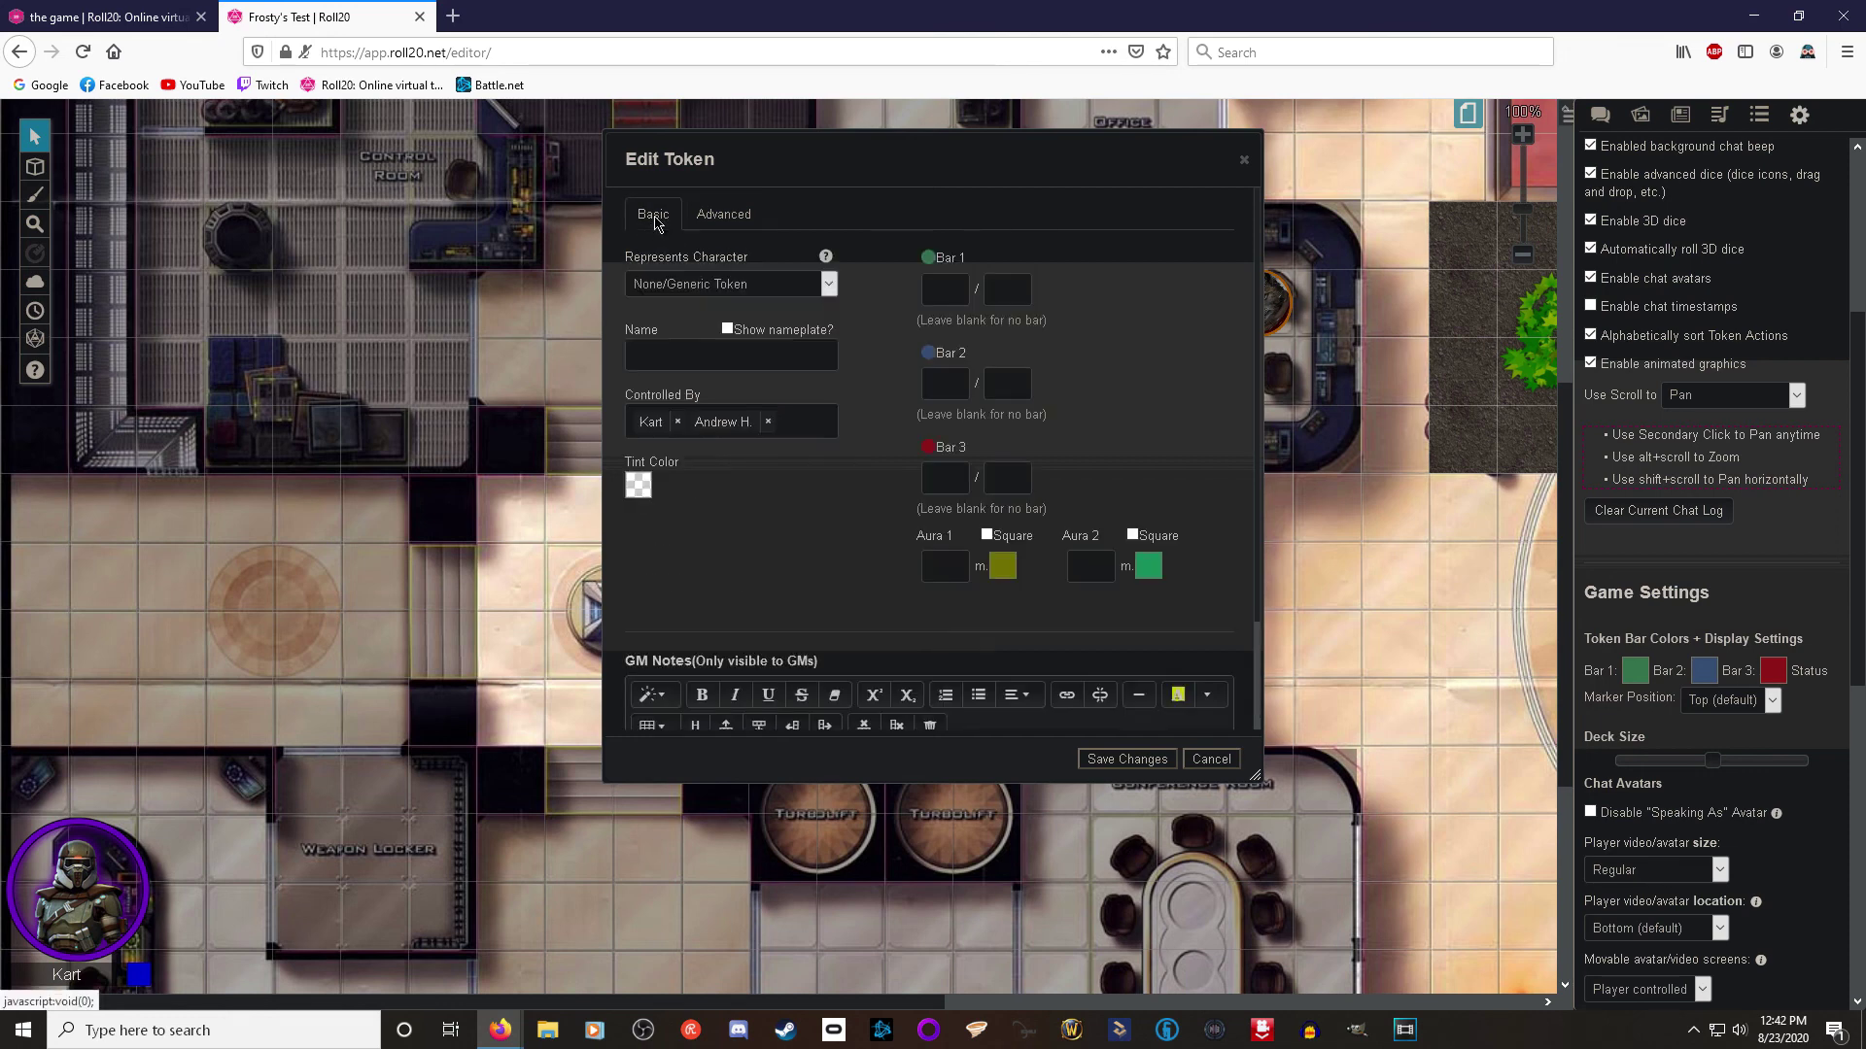
left_click(951, 290)
type("10")
left_click(1011, 286)
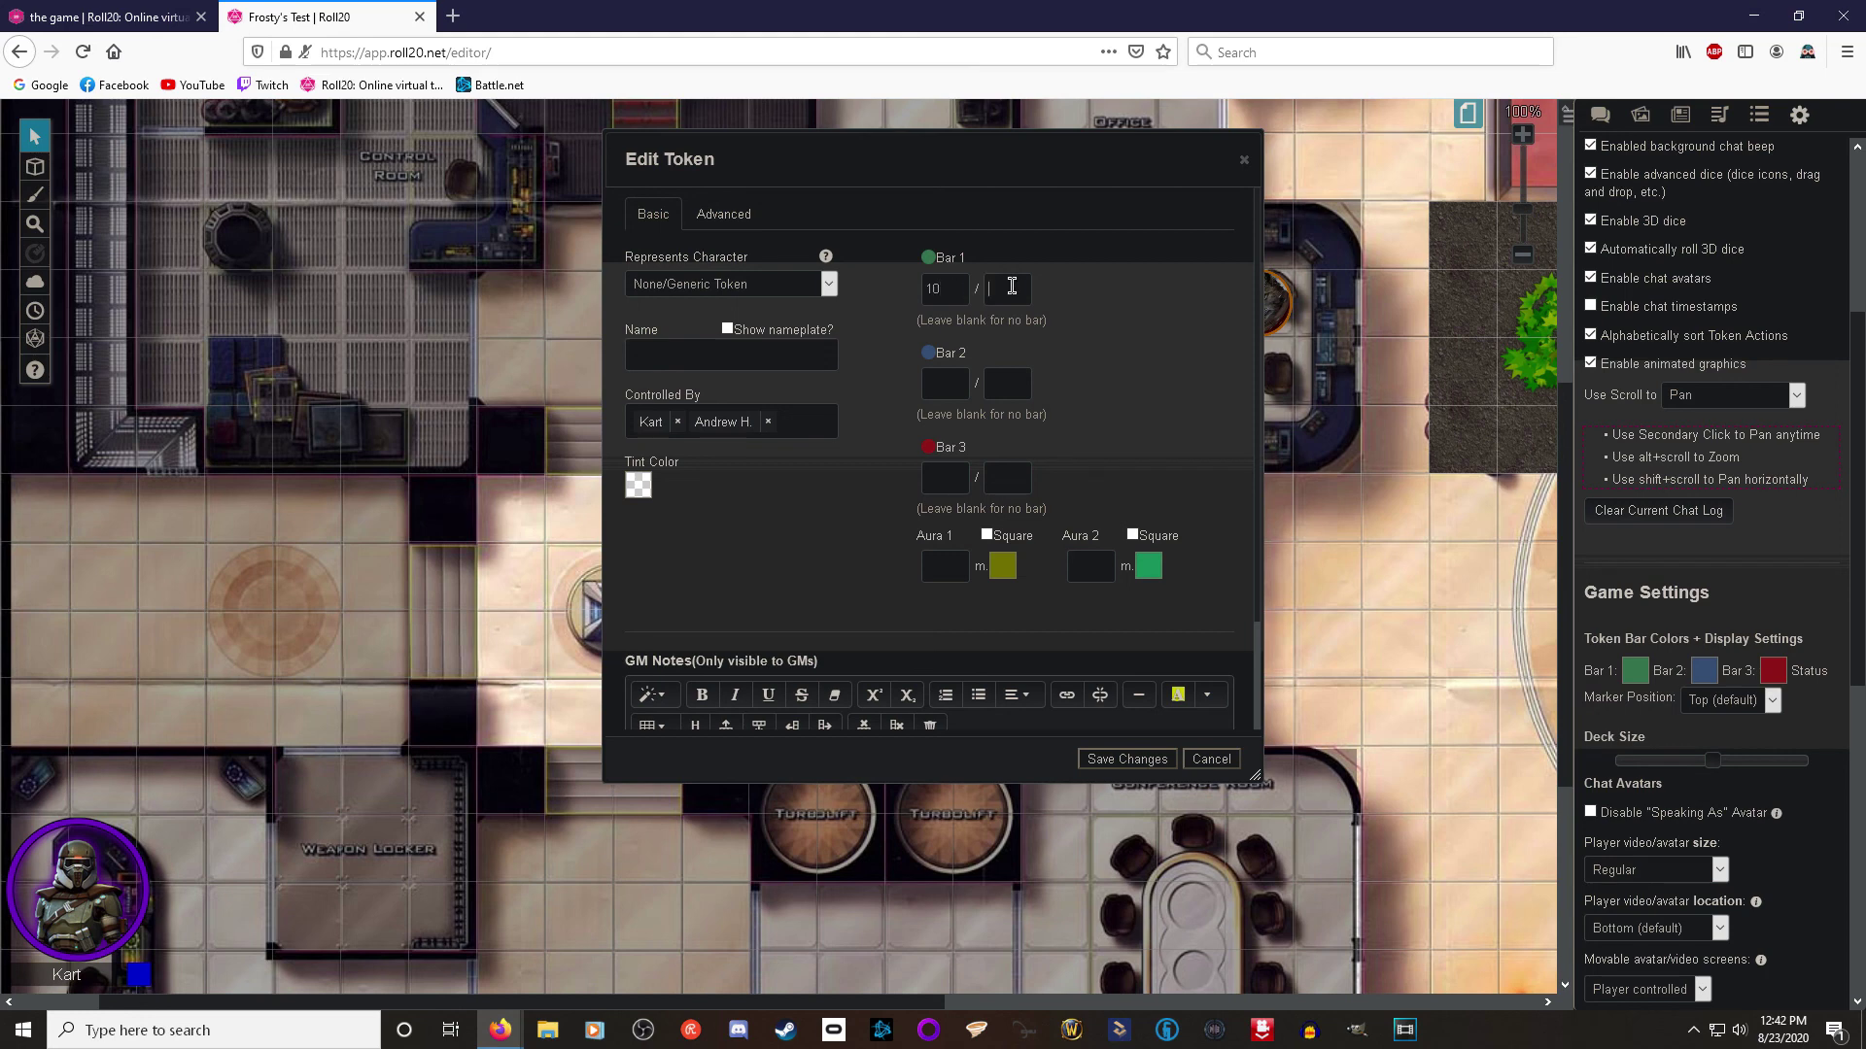
type("10")
Step: Let all players see Aura 1 and Aura 2 in the soldier token's advanced player permissions
left_click(750, 214)
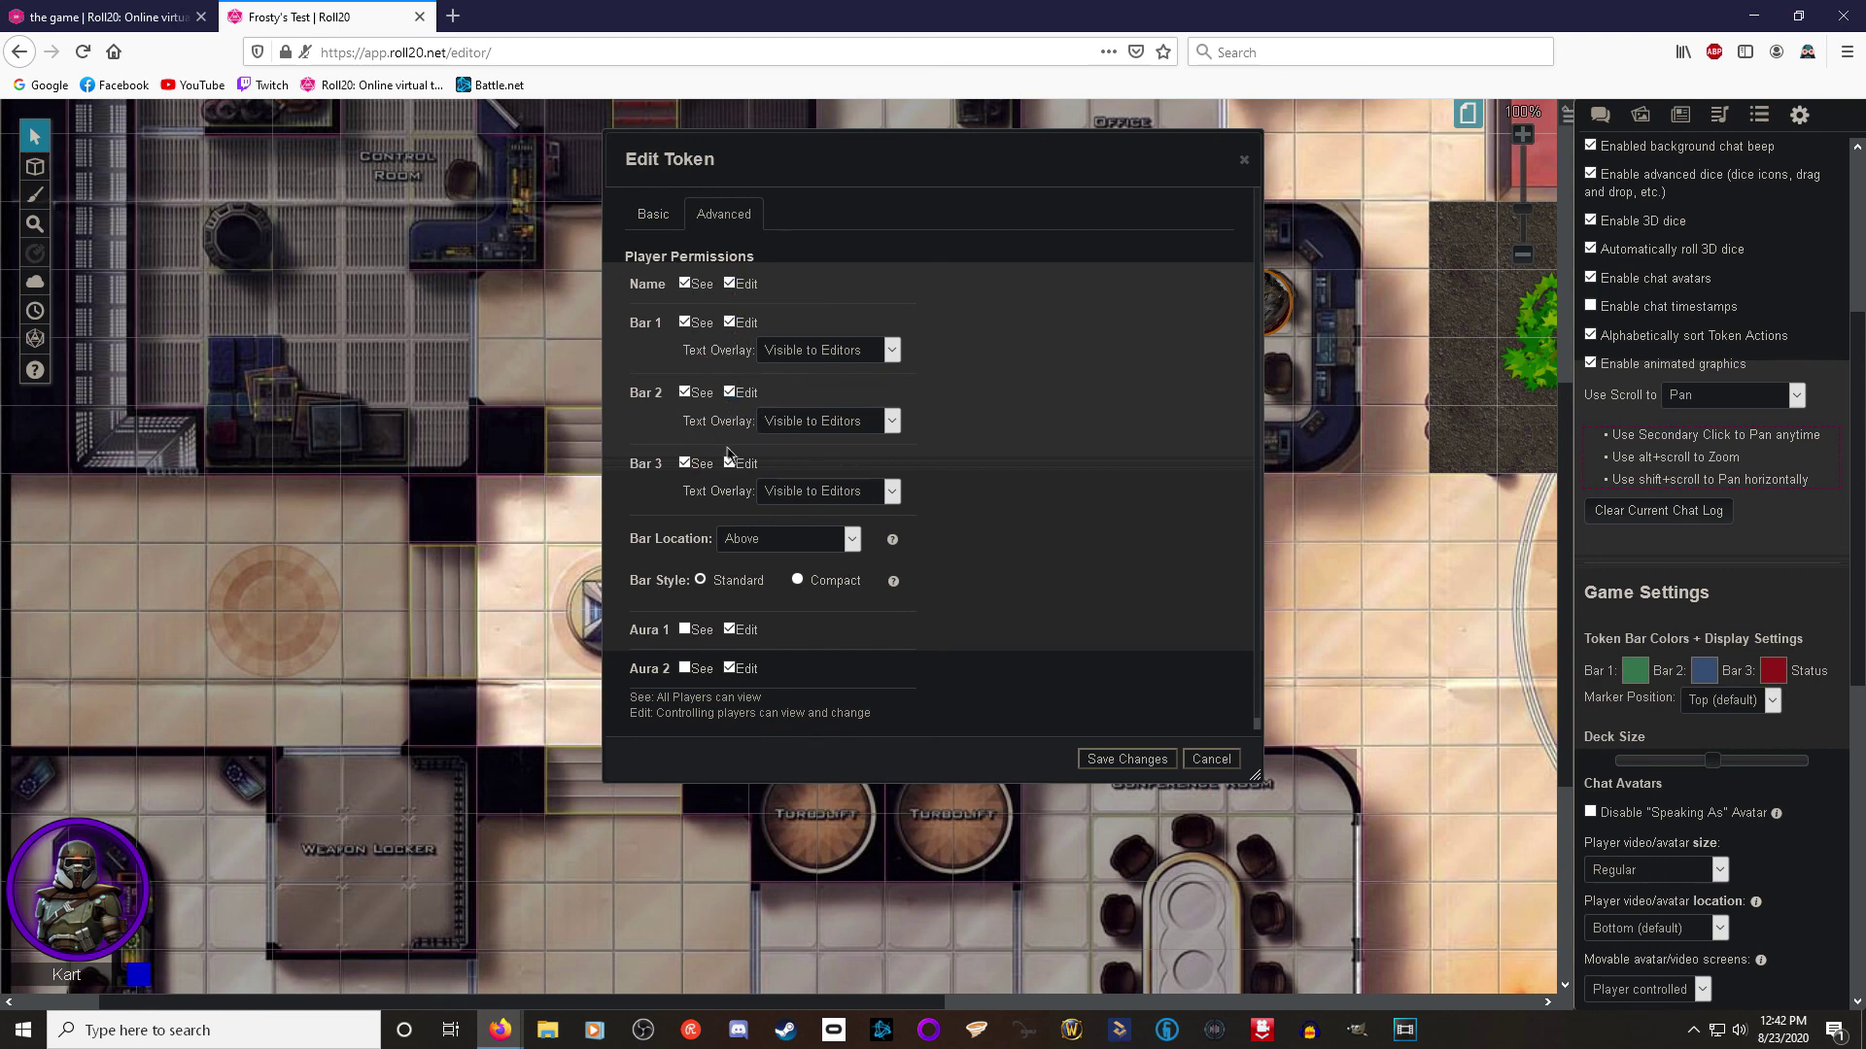
left_click(685, 630)
left_click(686, 668)
Step: Give the soldier token's Bar 3 a maximum of 15 and save the token's changes
left_click(649, 216)
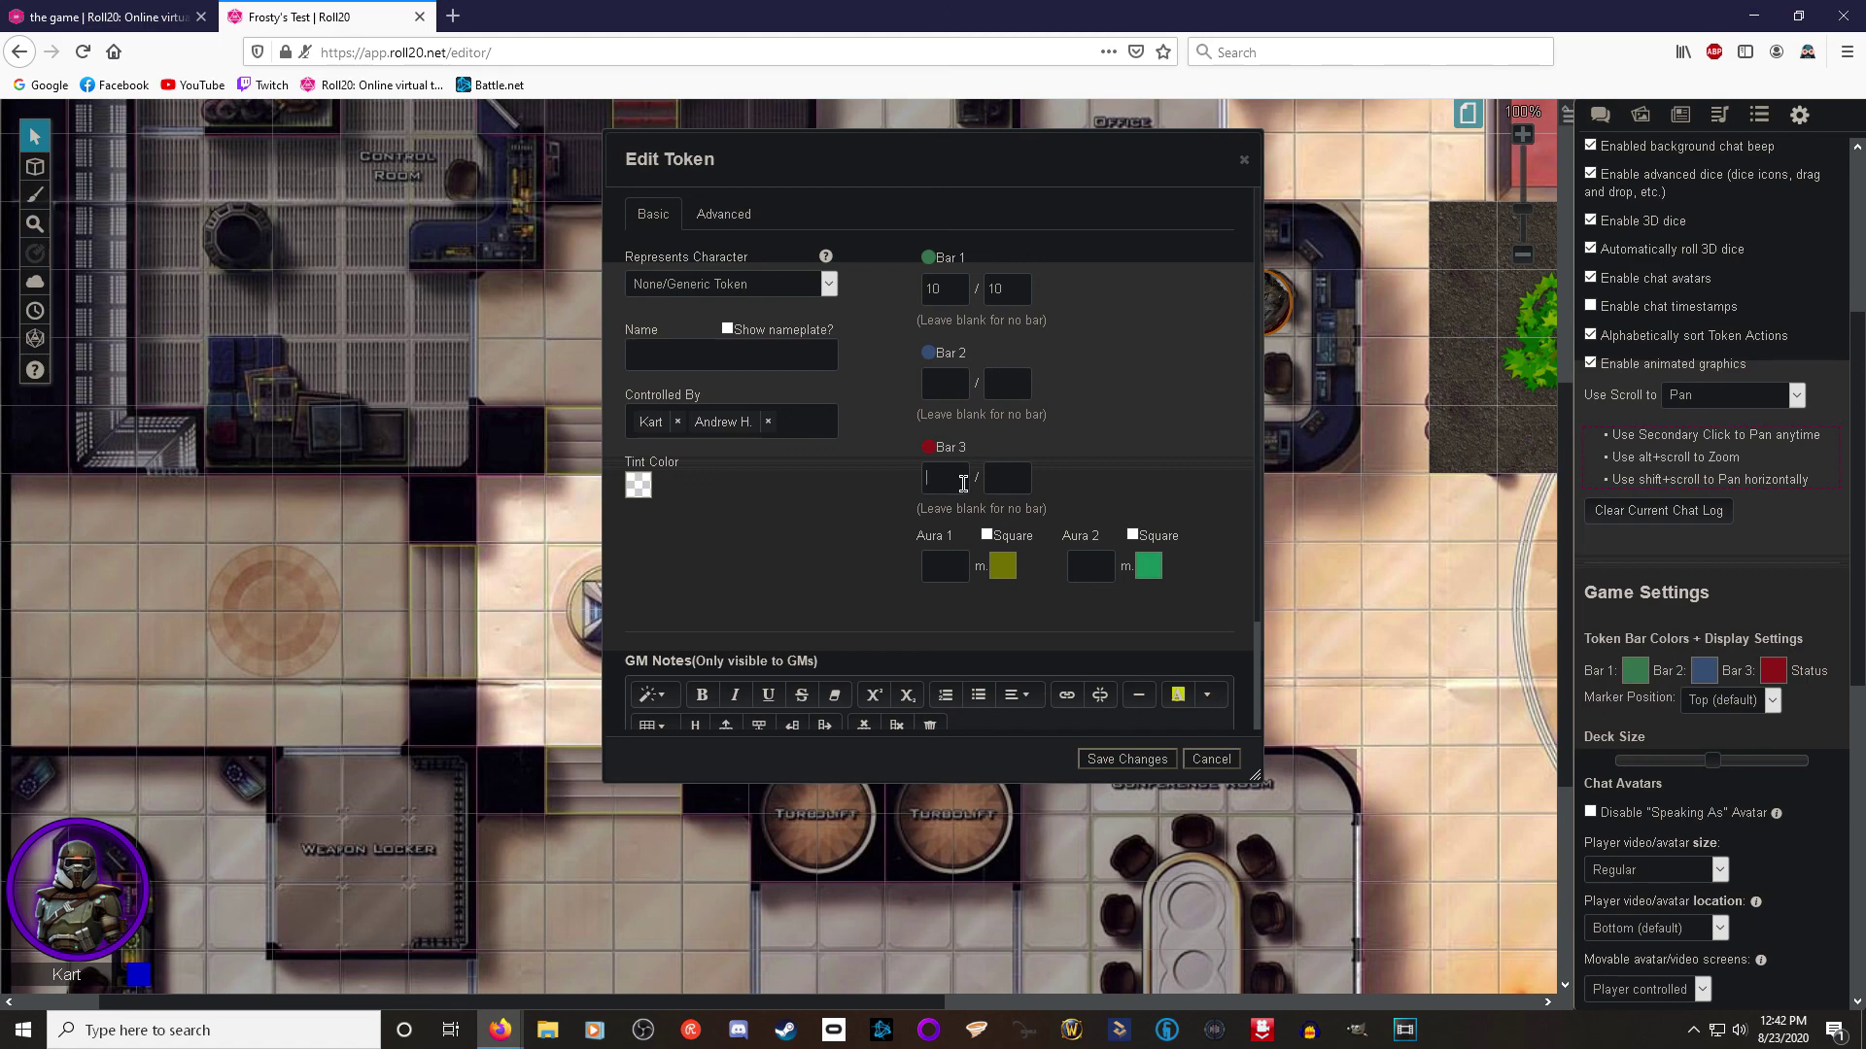
left_click(1009, 477)
type("15")
left_click(1124, 759)
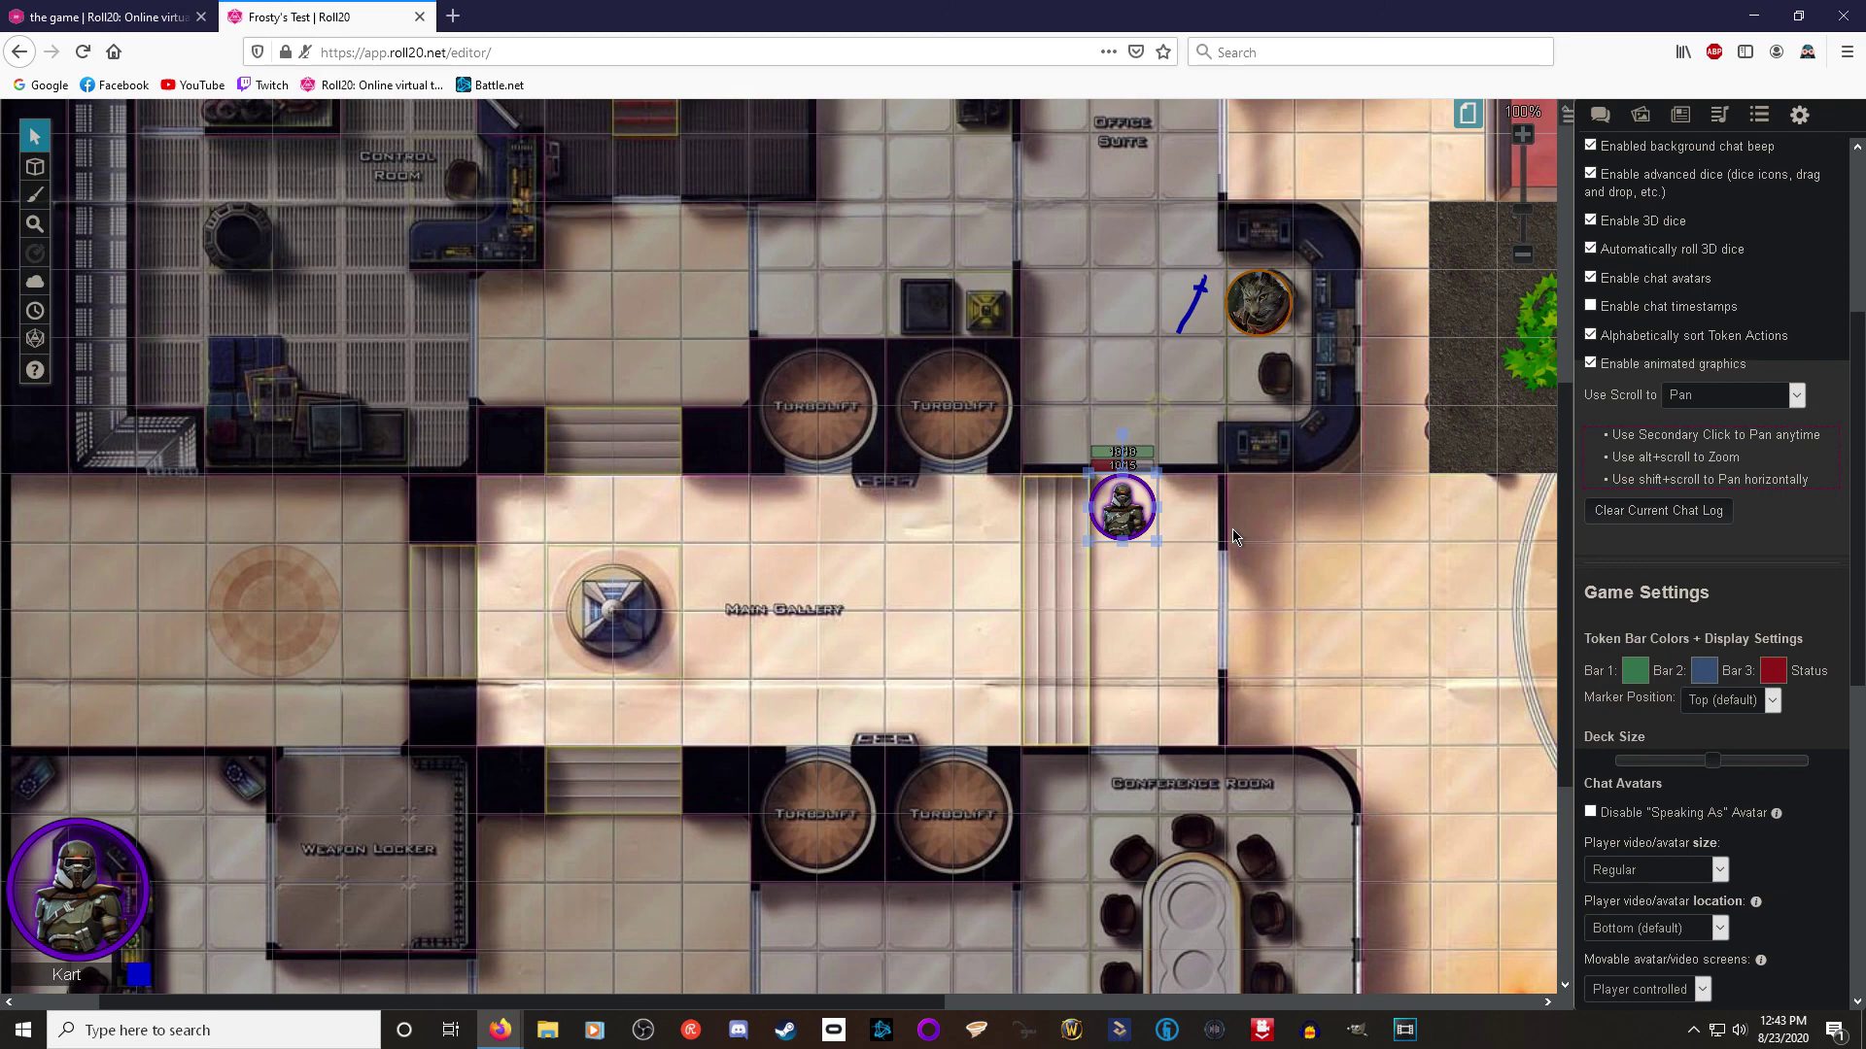
Step: View the character sheet of bob from the journal, and close it again
left_click(1680, 115)
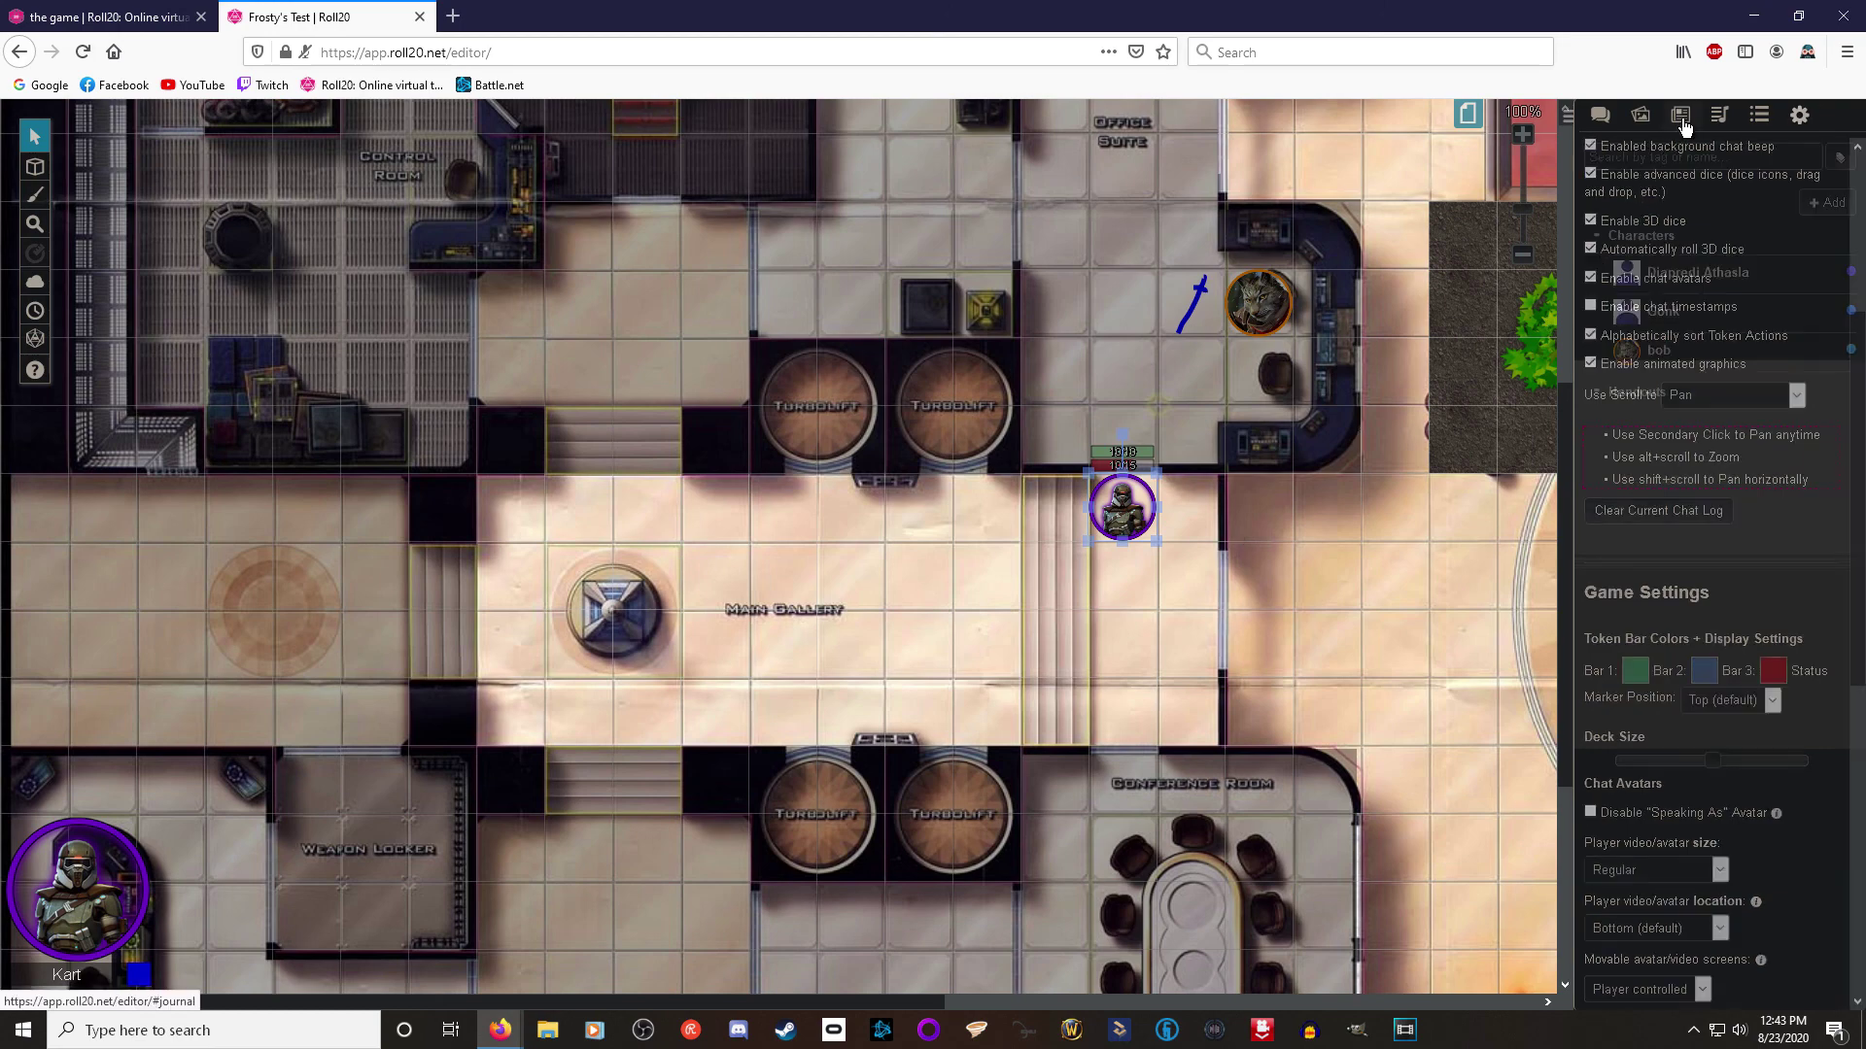
left_click(1660, 350)
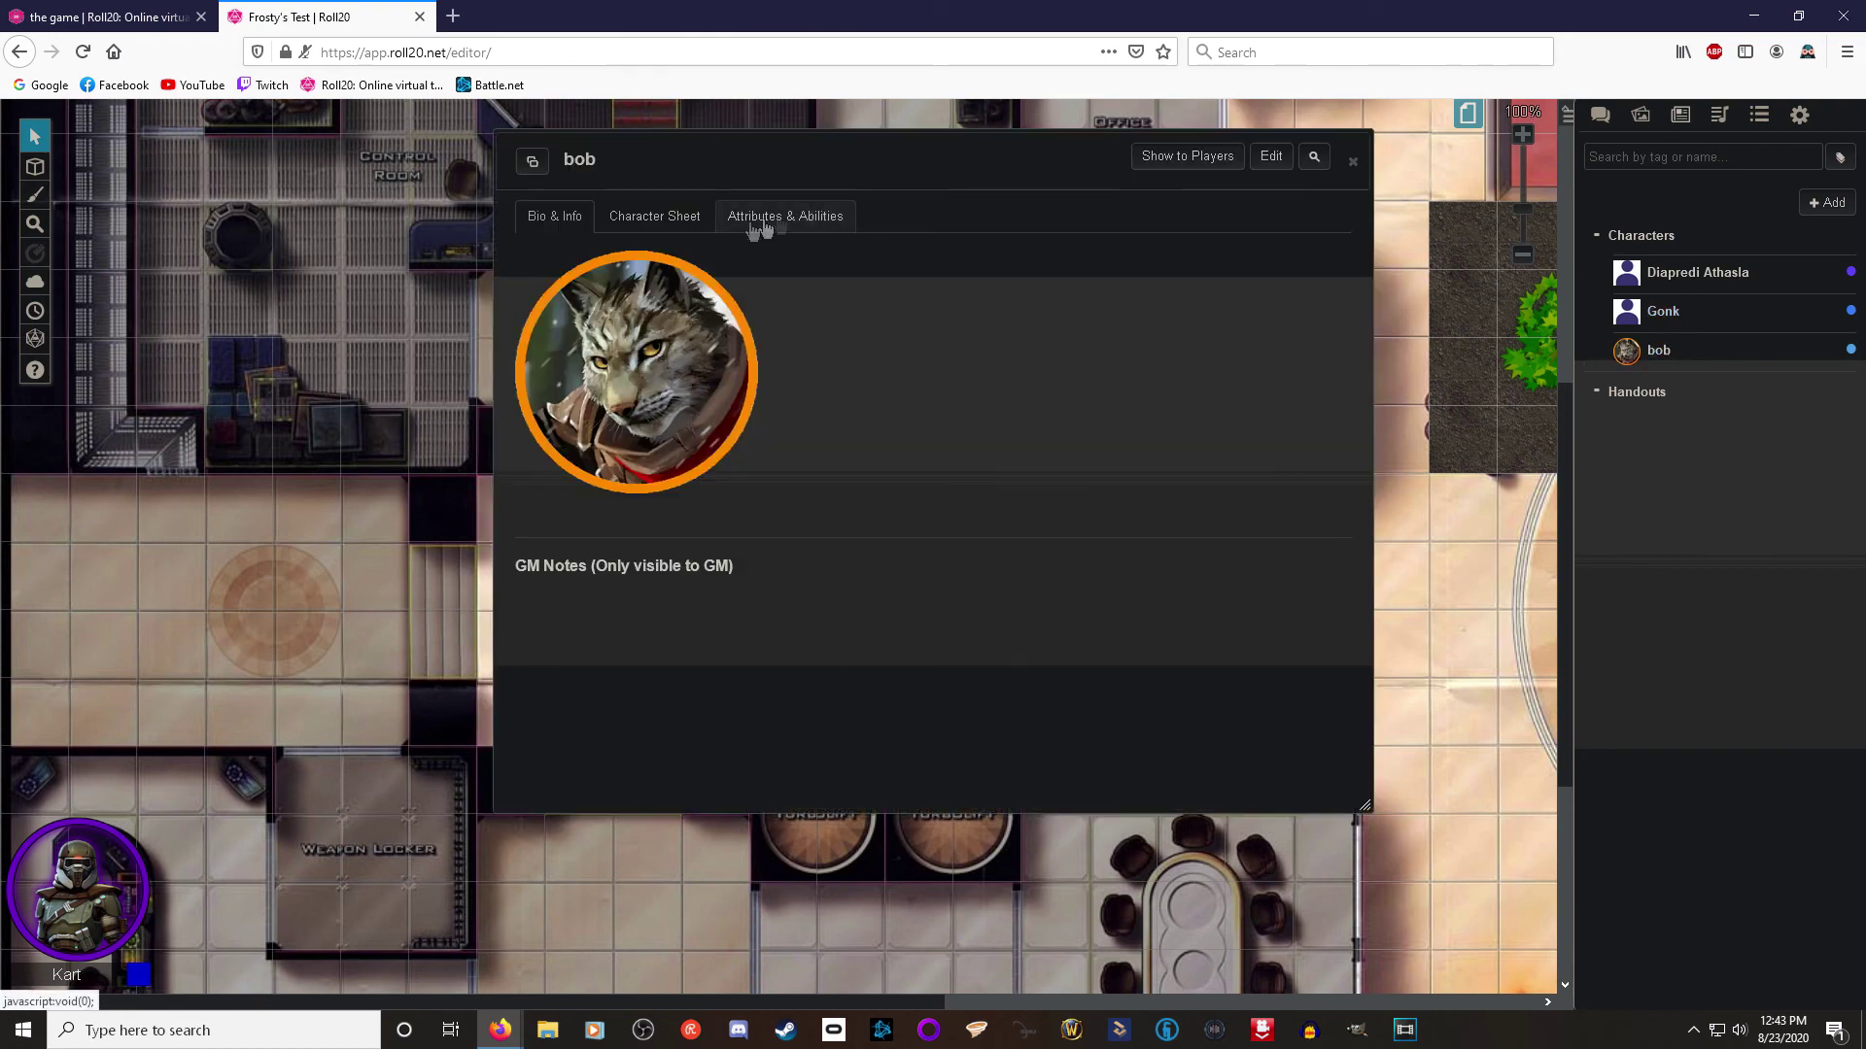
left_click(654, 216)
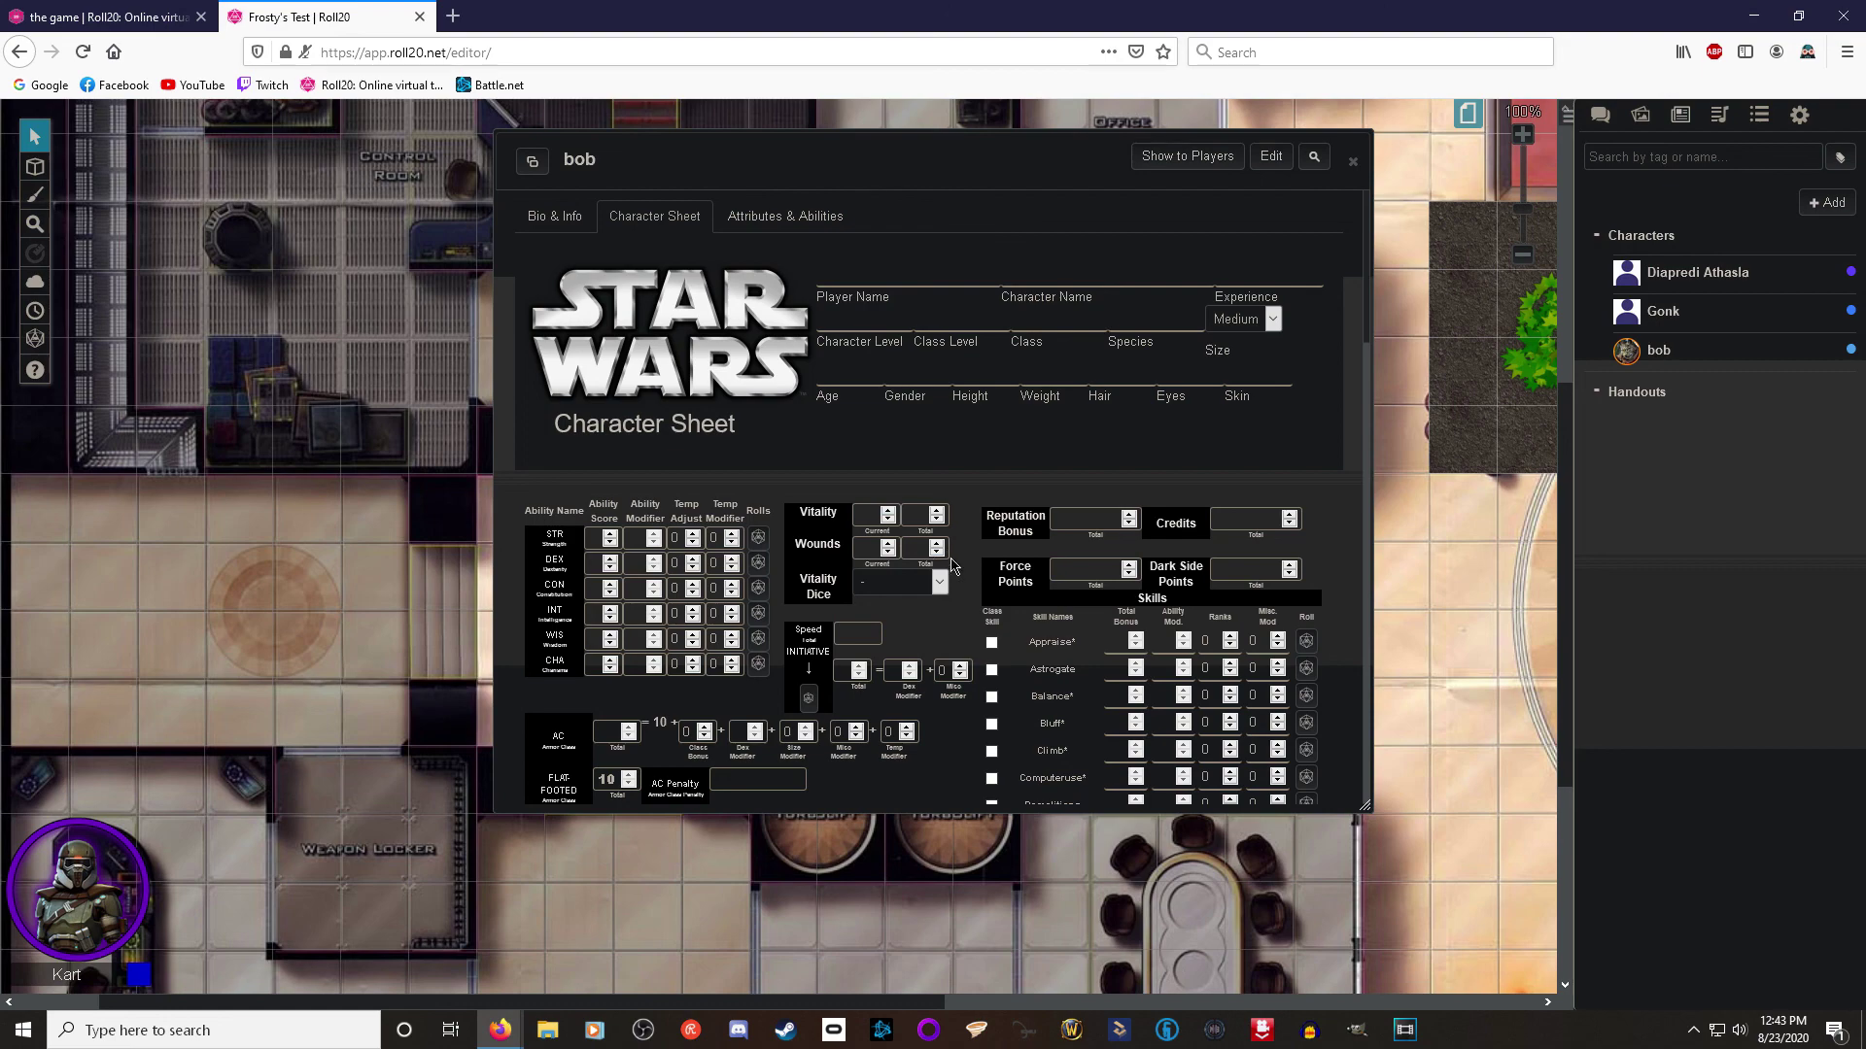
left_click(1352, 161)
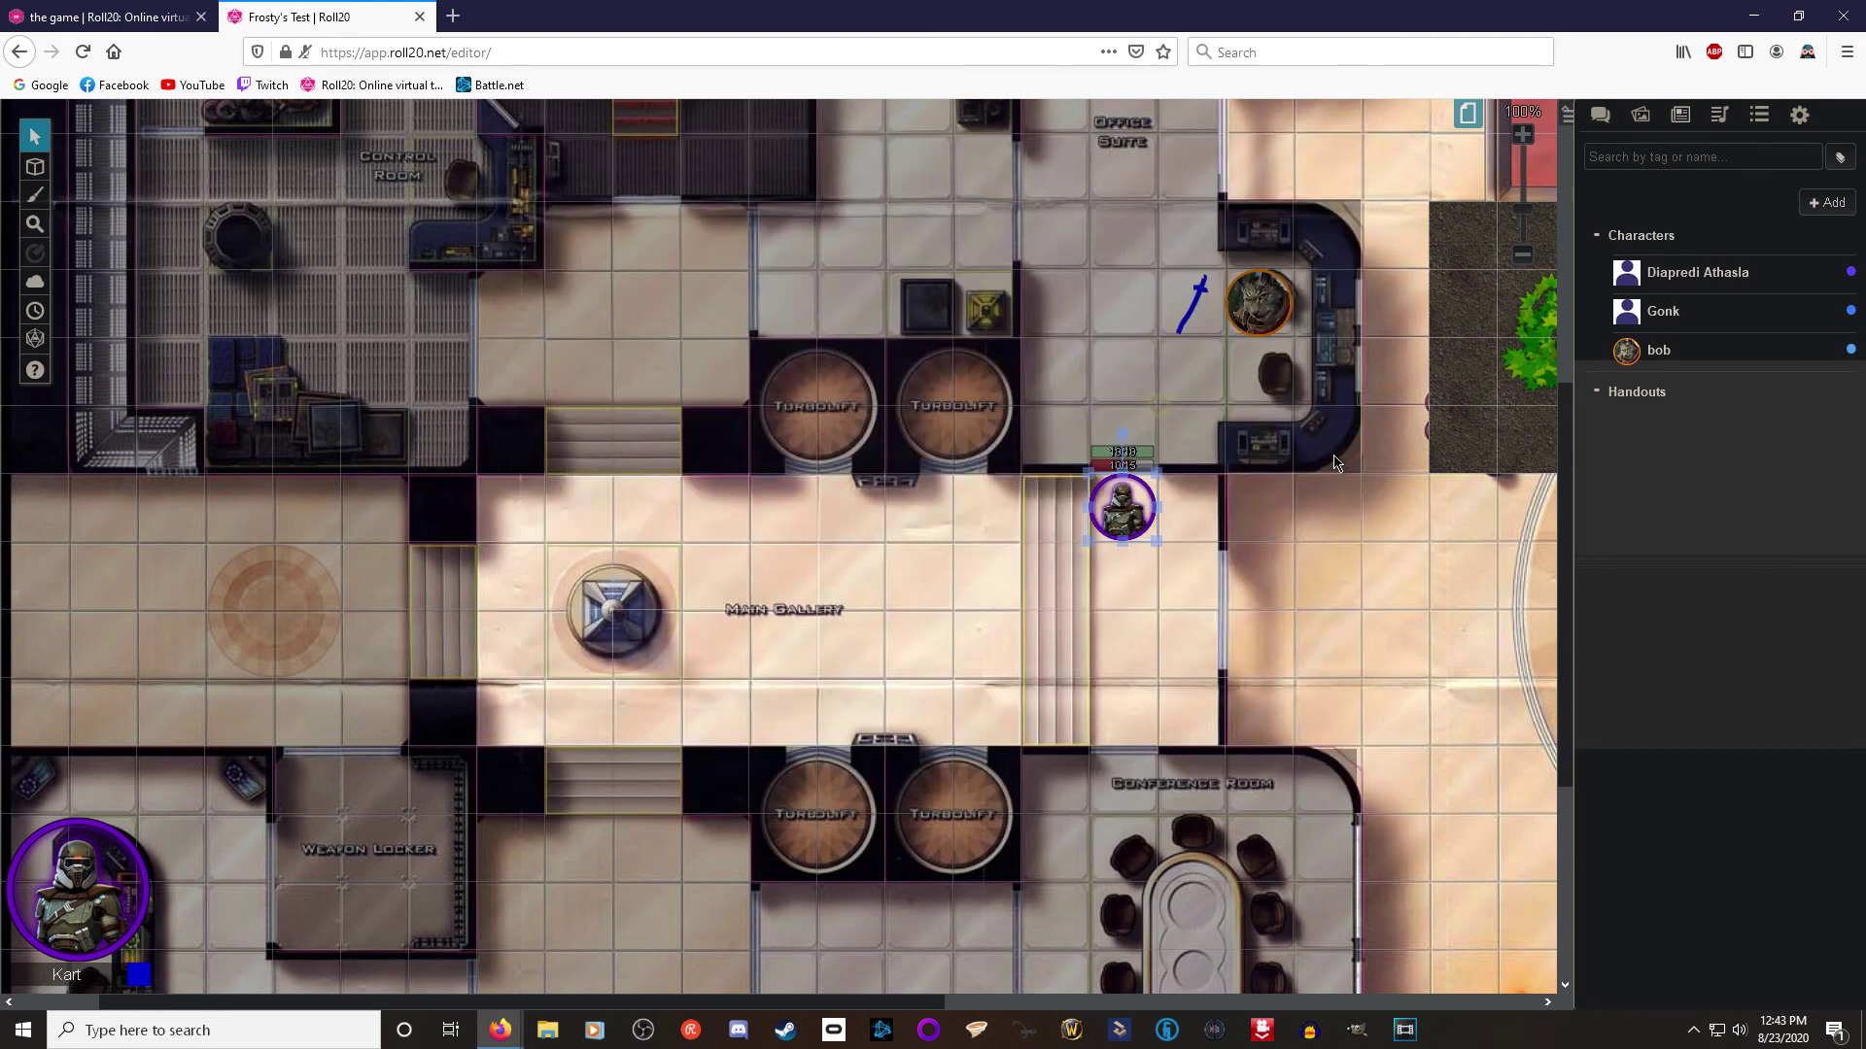
Step: Return to the settings and look through the game settings down to the video and audio chat options
left_click(1799, 115)
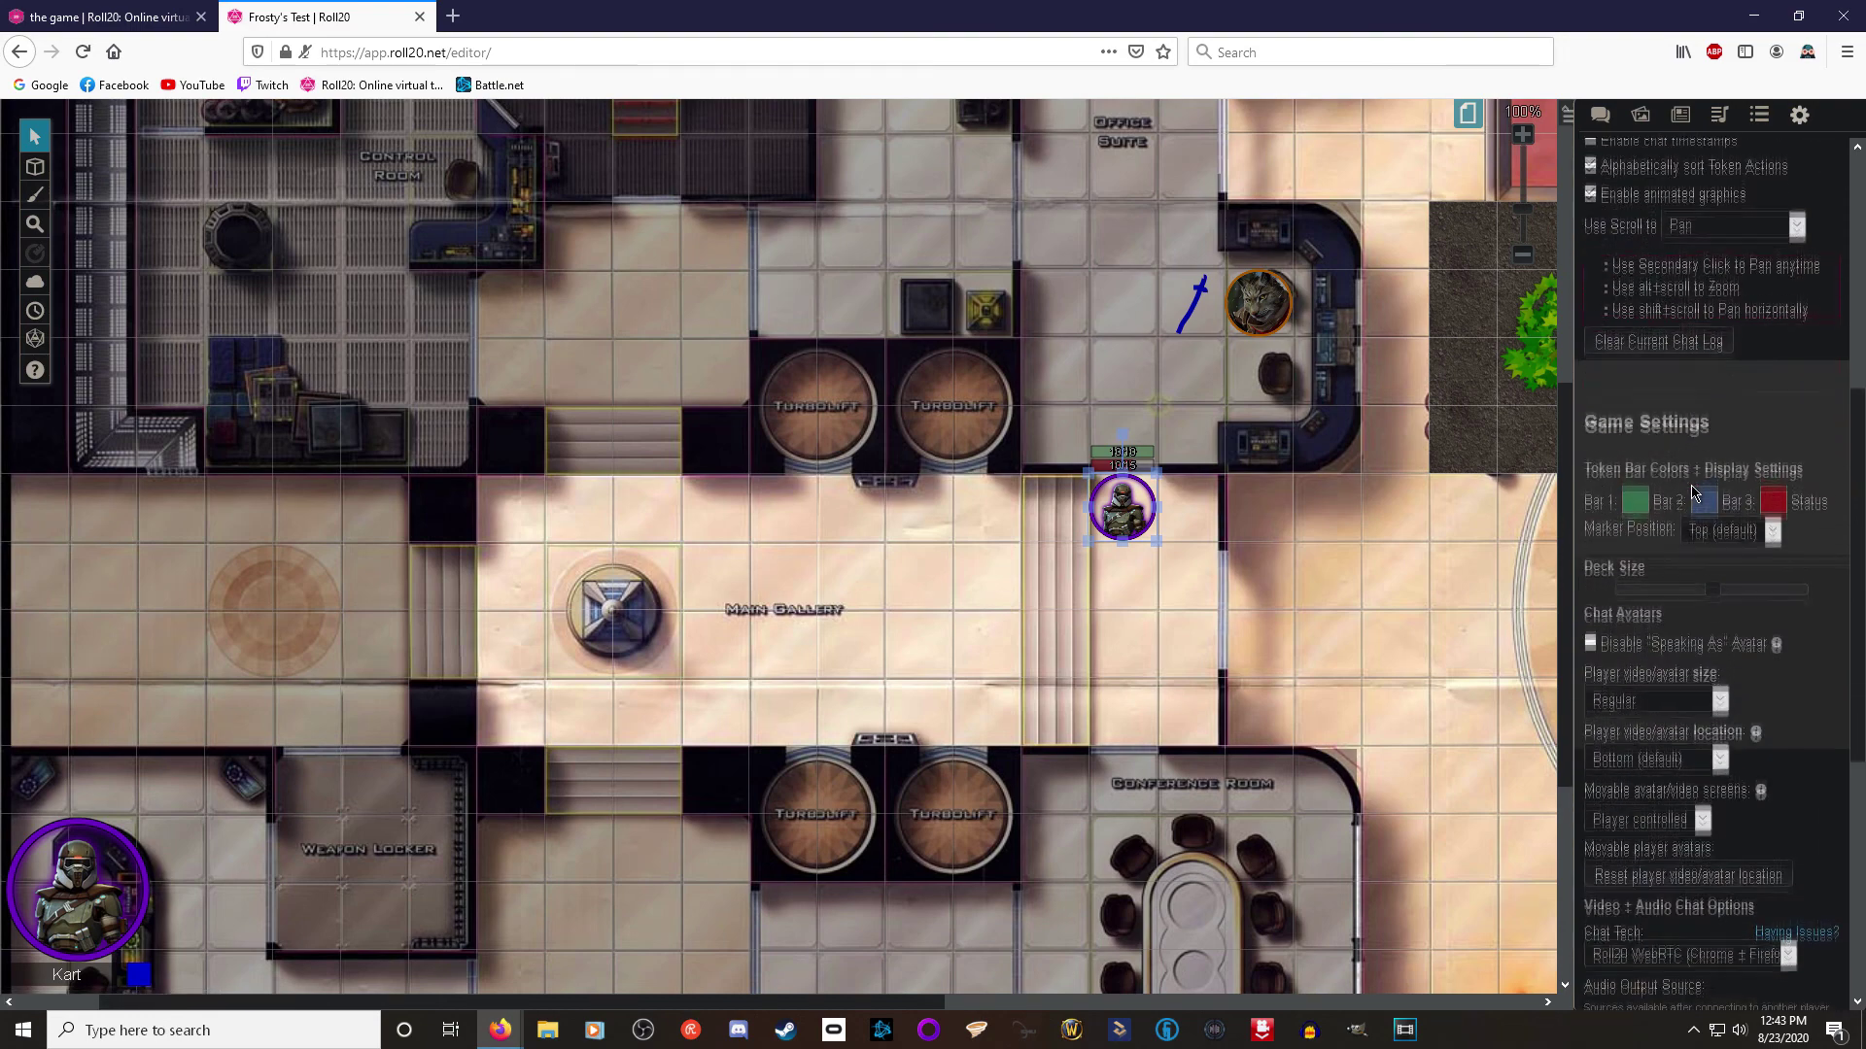
scroll(1692, 493, "down", 3)
scroll(1803, 491, "down", 2)
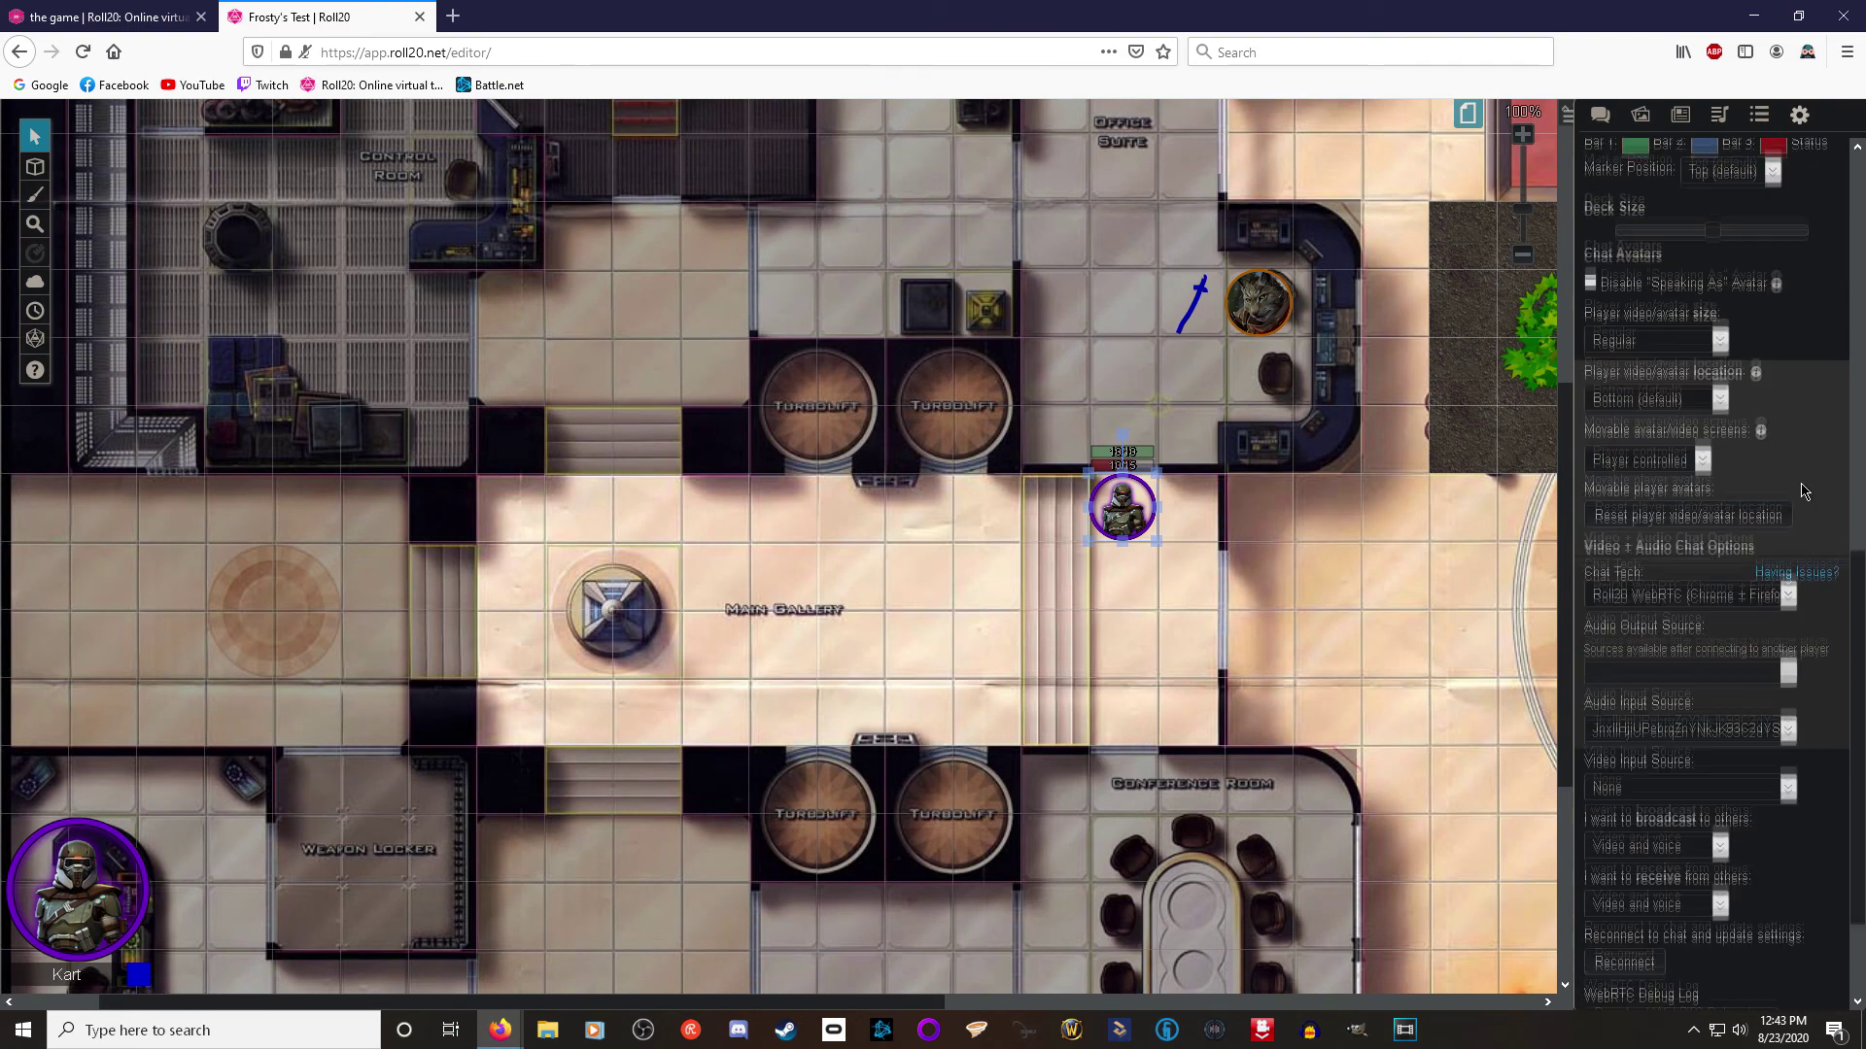
scroll(1804, 491, "down", 2)
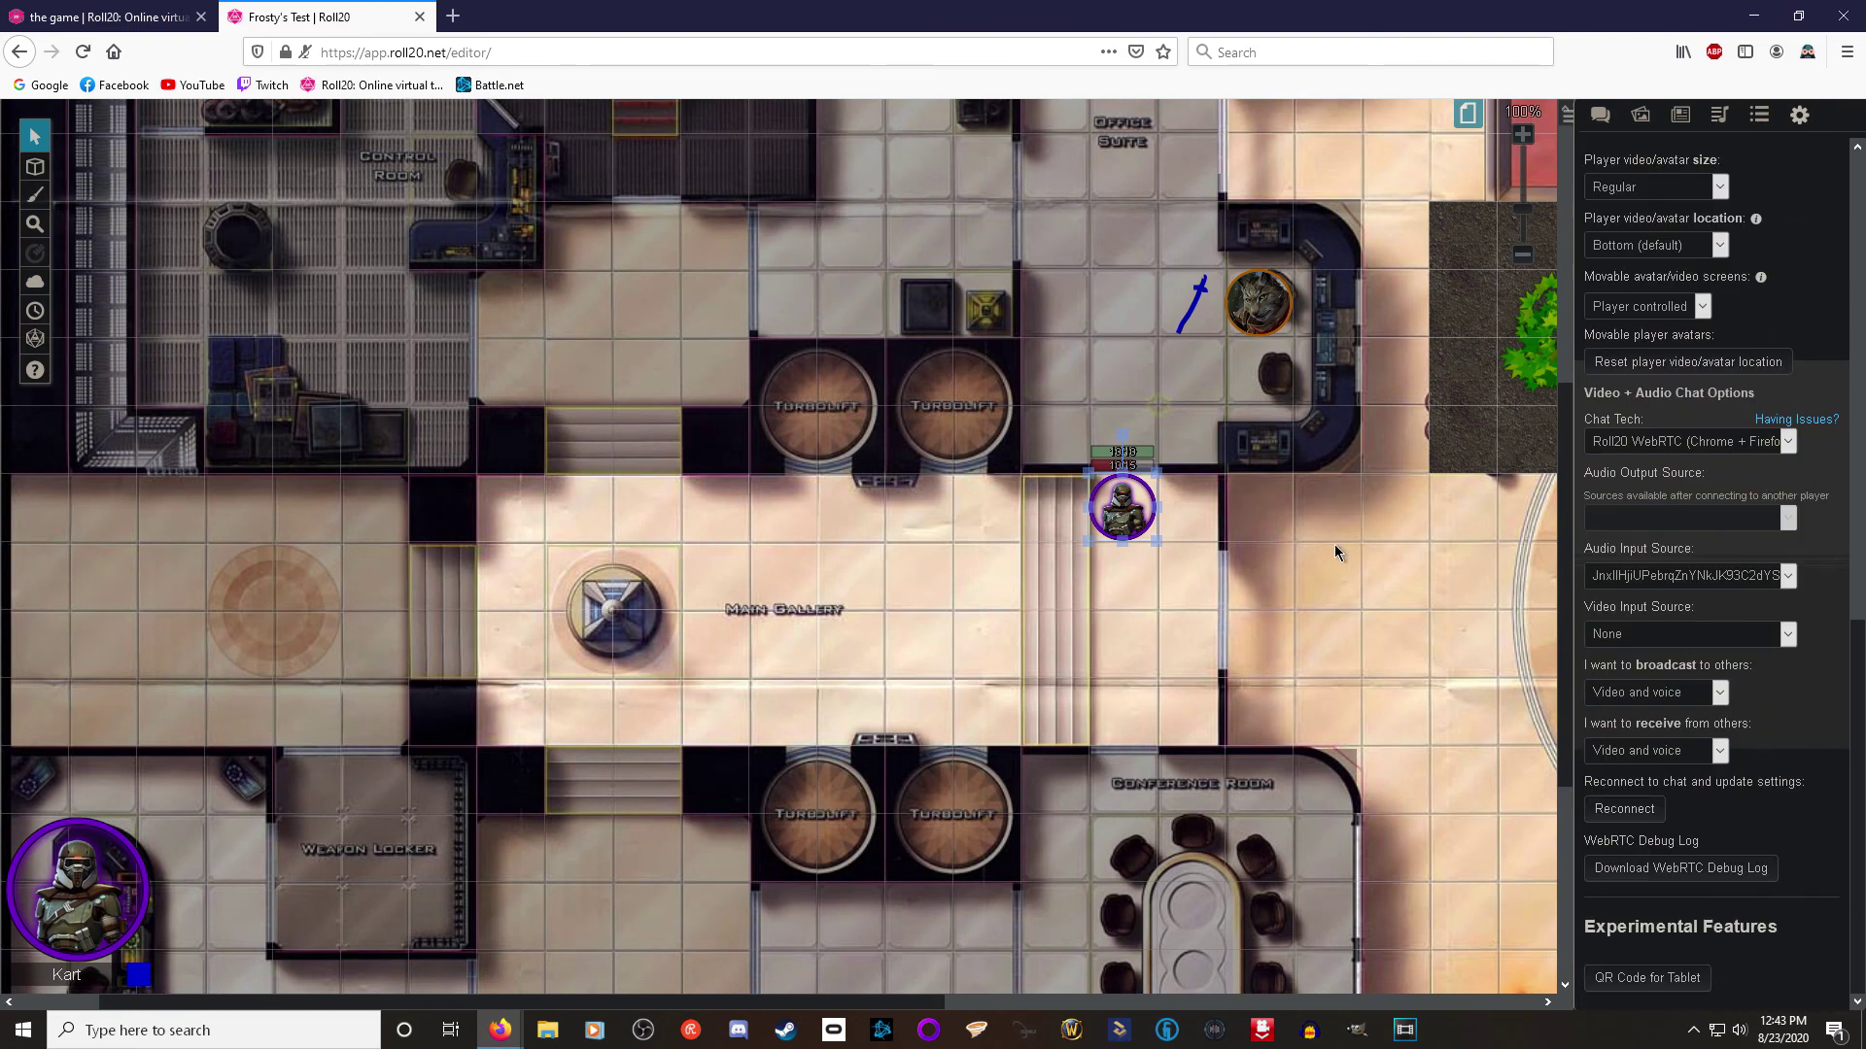